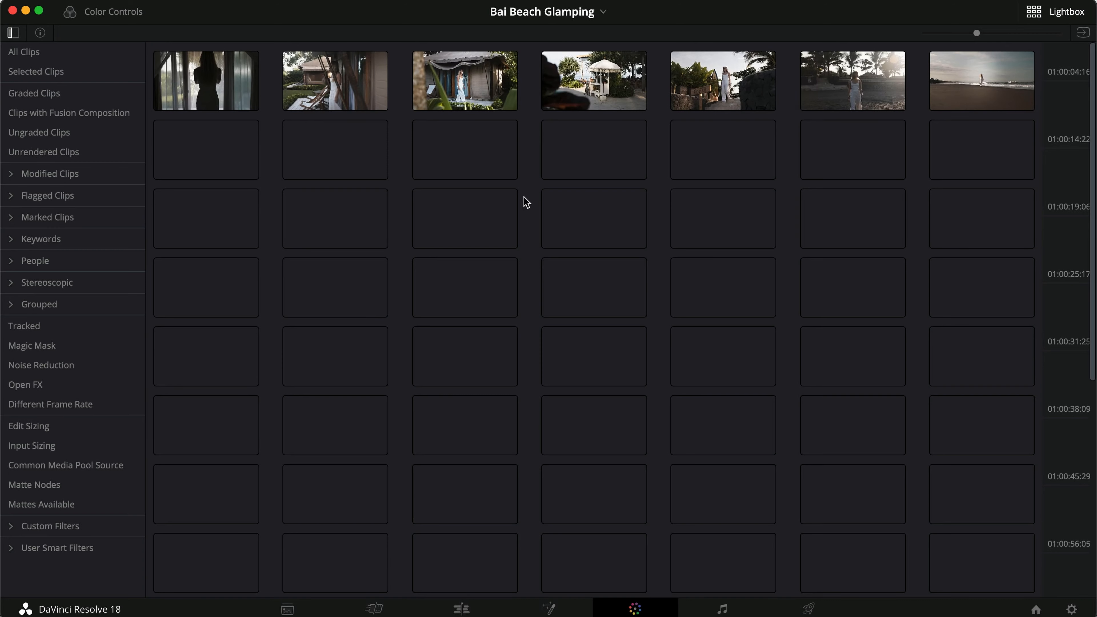
Select the clips in the top two Lightbox rows and review the Drone and Canon group assignment options without changing them.
{"action": "left_click", "coordinate": [223, 95]}
{"action": "left_click", "coordinate": [488, 175], "text": "shift"}
{"action": "right_click", "coordinate": [469, 159]}
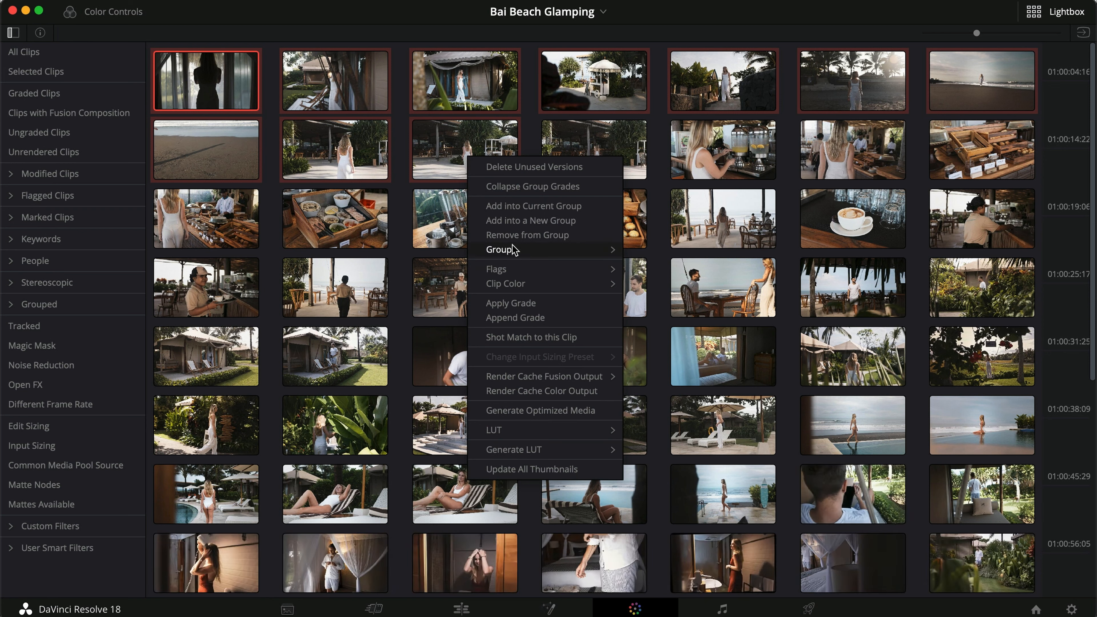
{"action": "mouse_move", "coordinate": [513, 250]}
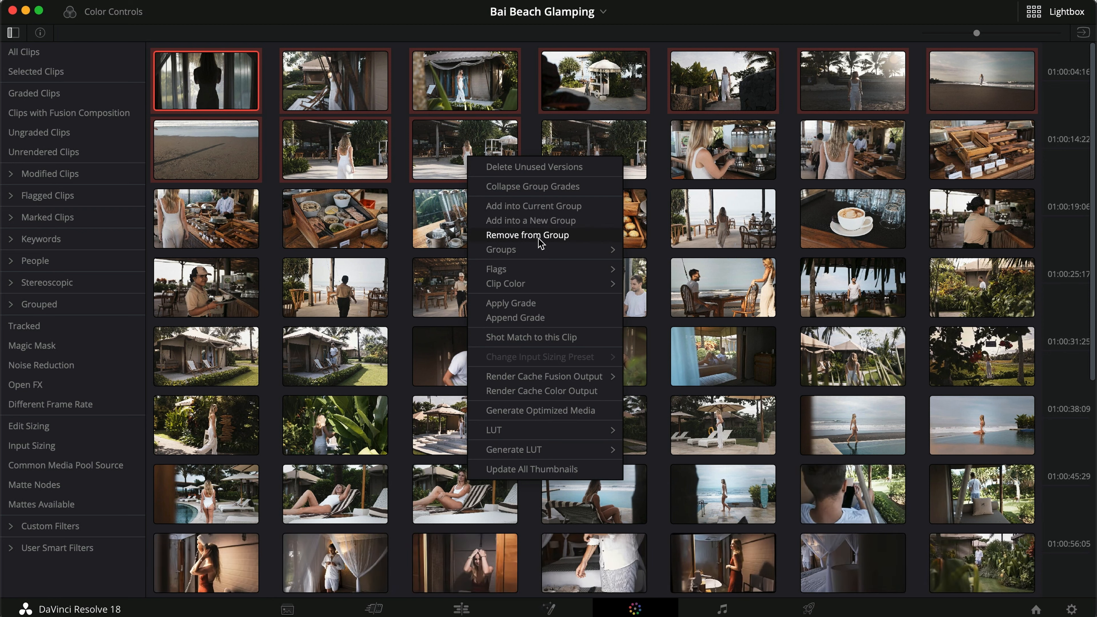
{"action": "mouse_move", "coordinate": [550, 254]}
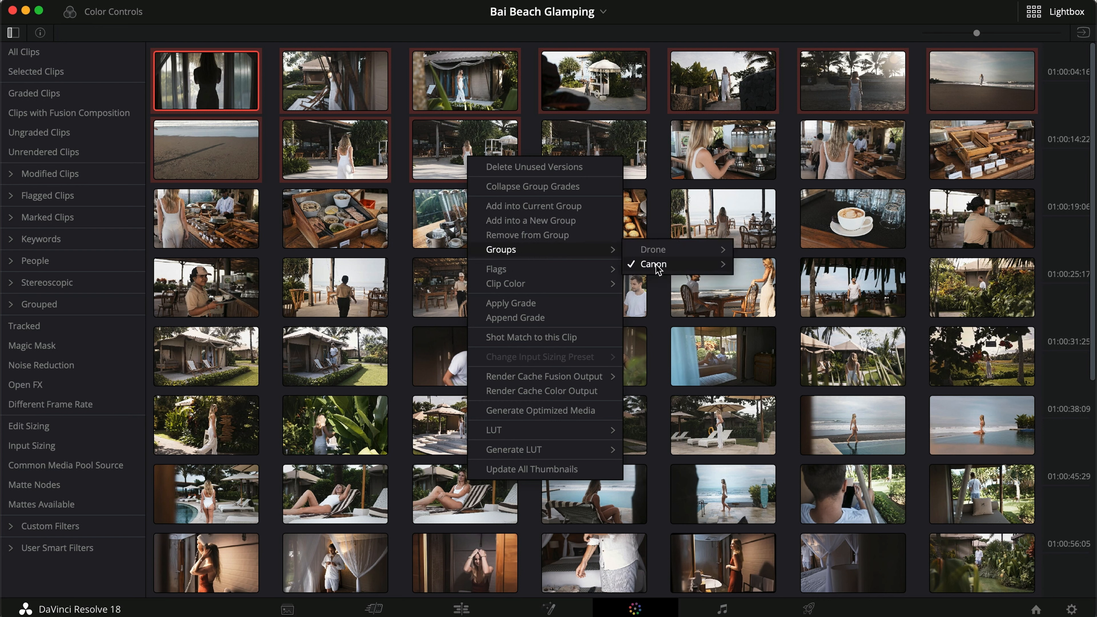
{"action": "mouse_move", "coordinate": [657, 270]}
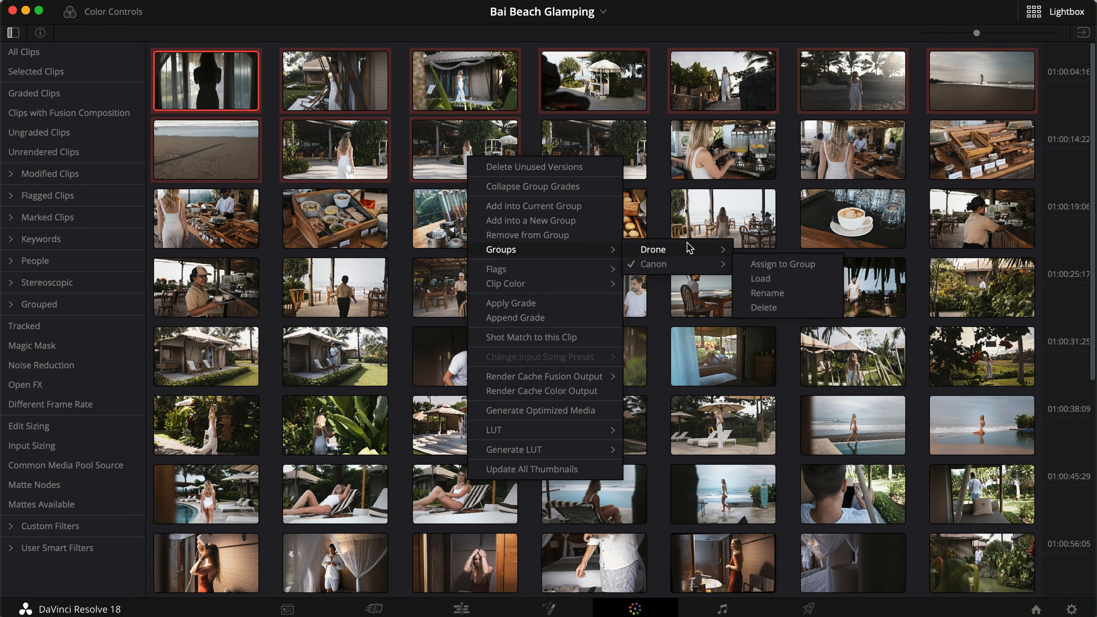
{"action": "mouse_move", "coordinate": [688, 246]}
{"action": "left_click", "coordinate": [767, 250]}
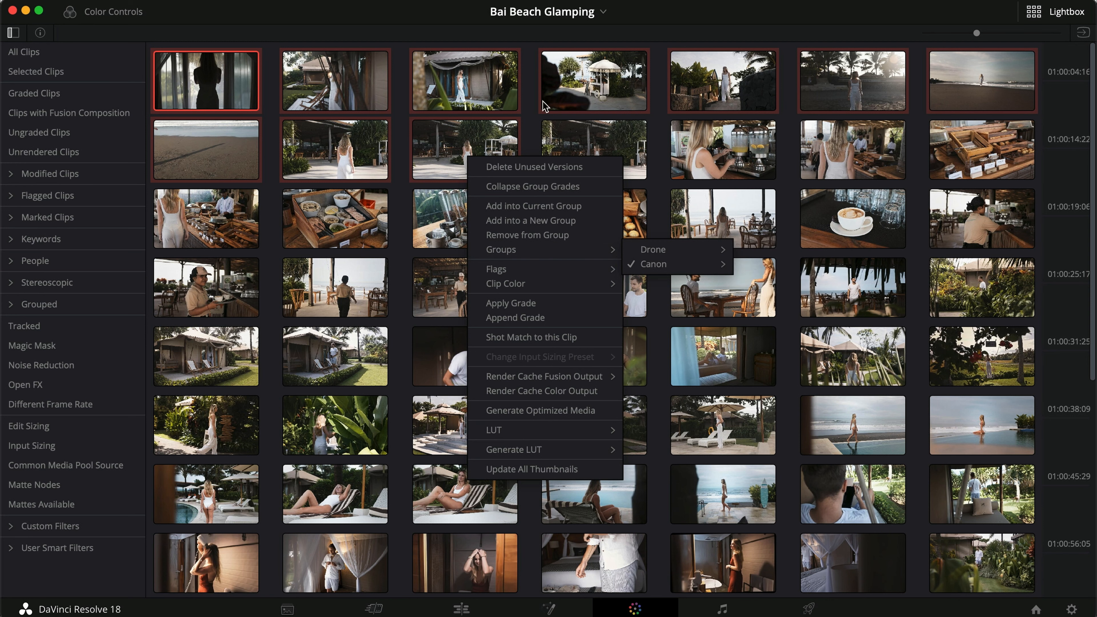
Filter the Lightbox by the Drone group and by the Canon group, and return to the grading view.
{"action": "left_click", "coordinate": [12, 304]}
{"action": "left_click", "coordinate": [42, 326]}
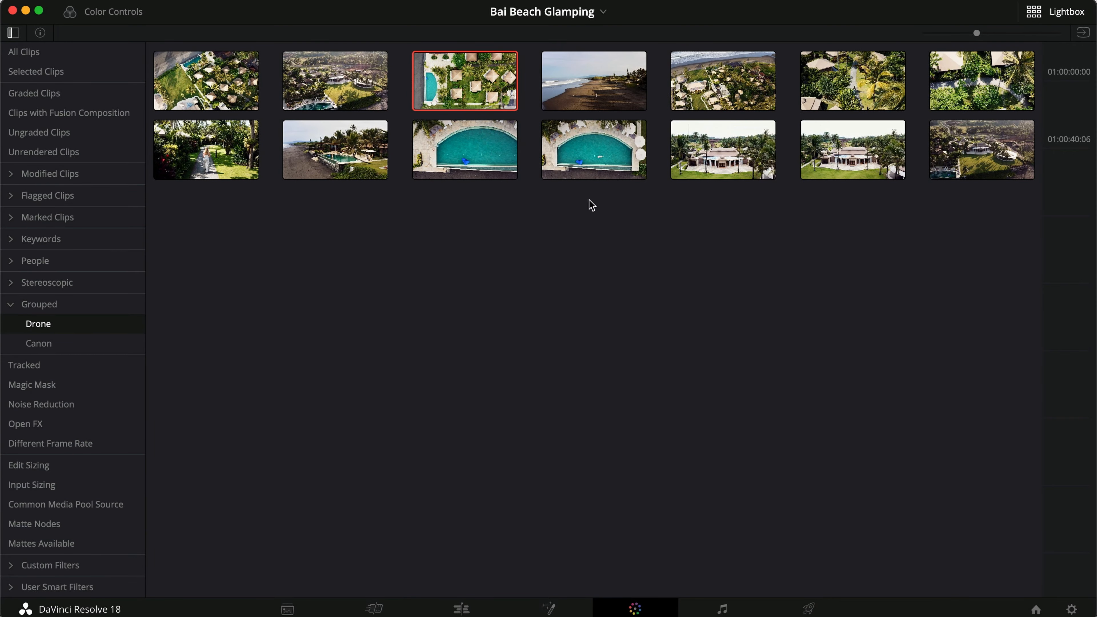
{"action": "left_click", "coordinate": [44, 346]}
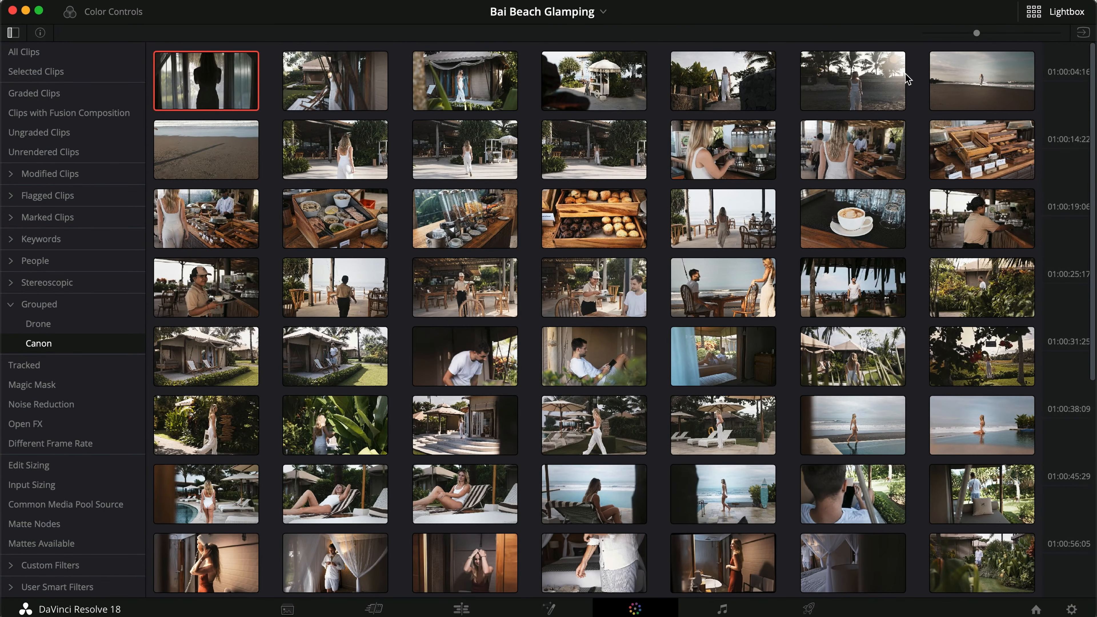
{"action": "left_click", "coordinate": [1034, 11]}
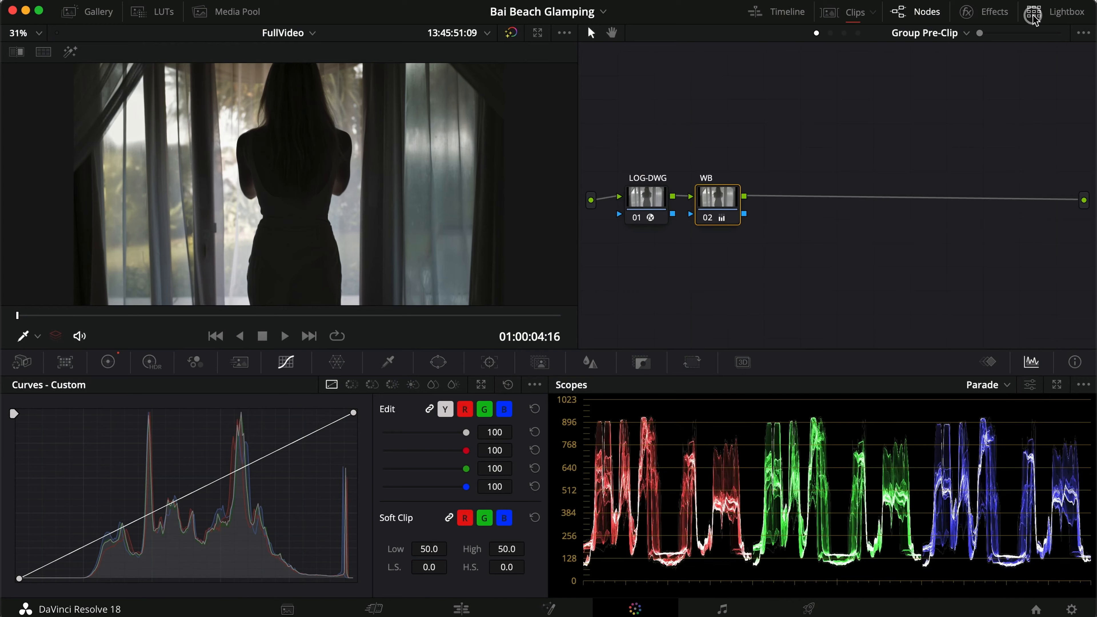
Show the clip thumbnails and filter them to the Drone group.
{"action": "left_click", "coordinate": [876, 20]}
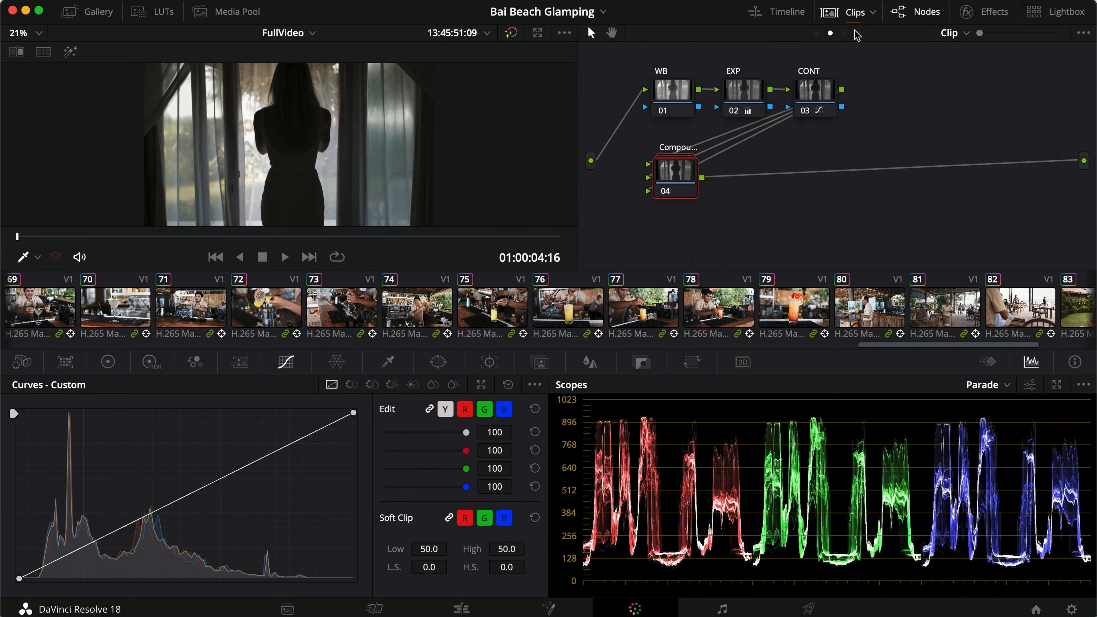
{"action": "left_click", "coordinate": [874, 13]}
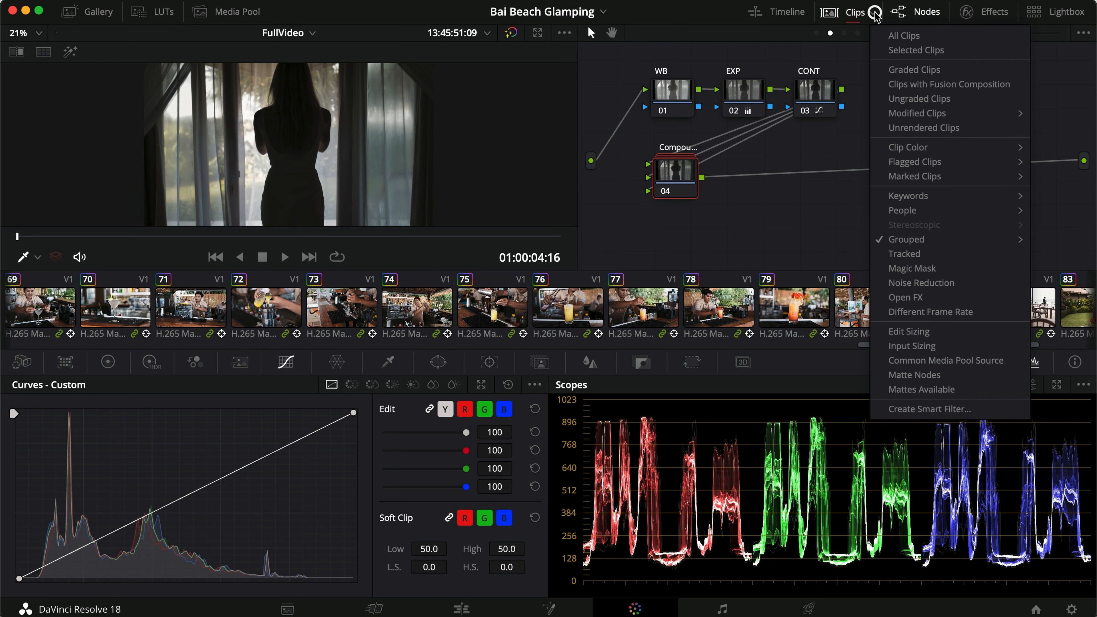
{"action": "mouse_move", "coordinate": [907, 240]}
{"action": "left_click", "coordinate": [823, 239]}
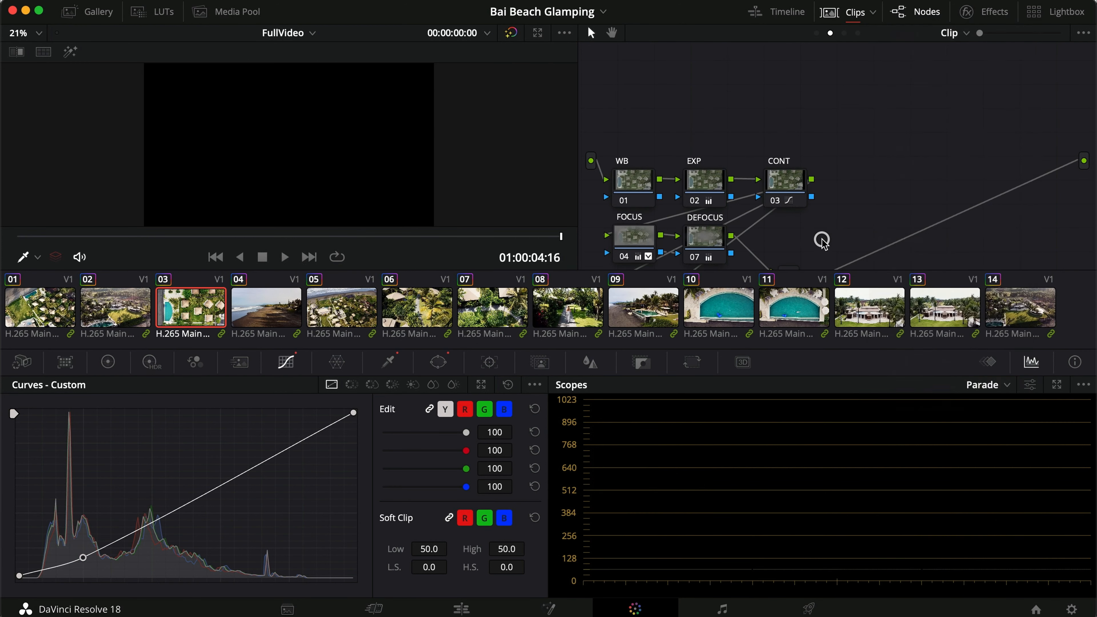
Filter the clip thumbnails to the Canon group and select clip 57 of the man in the white shirt.
{"action": "left_click", "coordinate": [871, 14]}
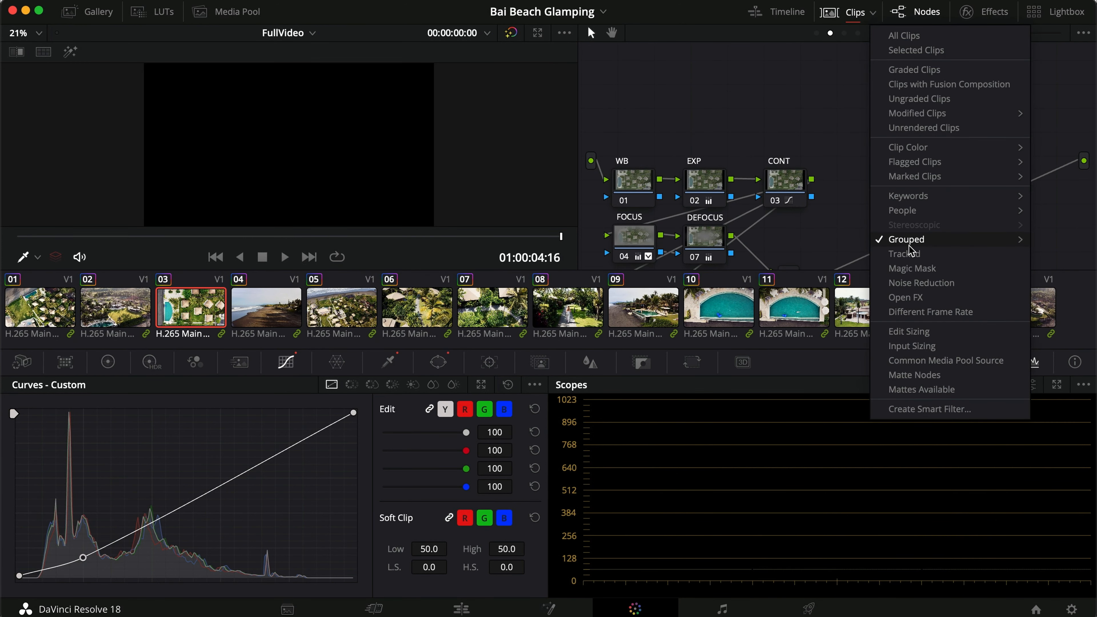
{"action": "mouse_move", "coordinate": [909, 242]}
{"action": "left_click", "coordinate": [820, 254]}
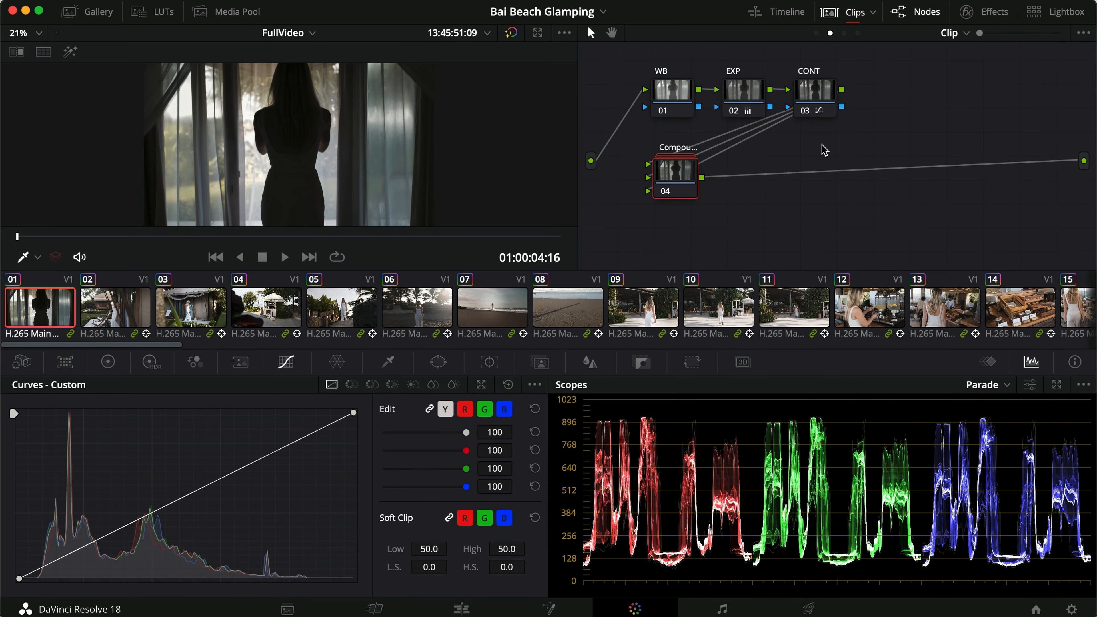
{"action": "scroll", "coordinate": [473, 293], "scroll_direction": "right", "scroll_amount": 15}
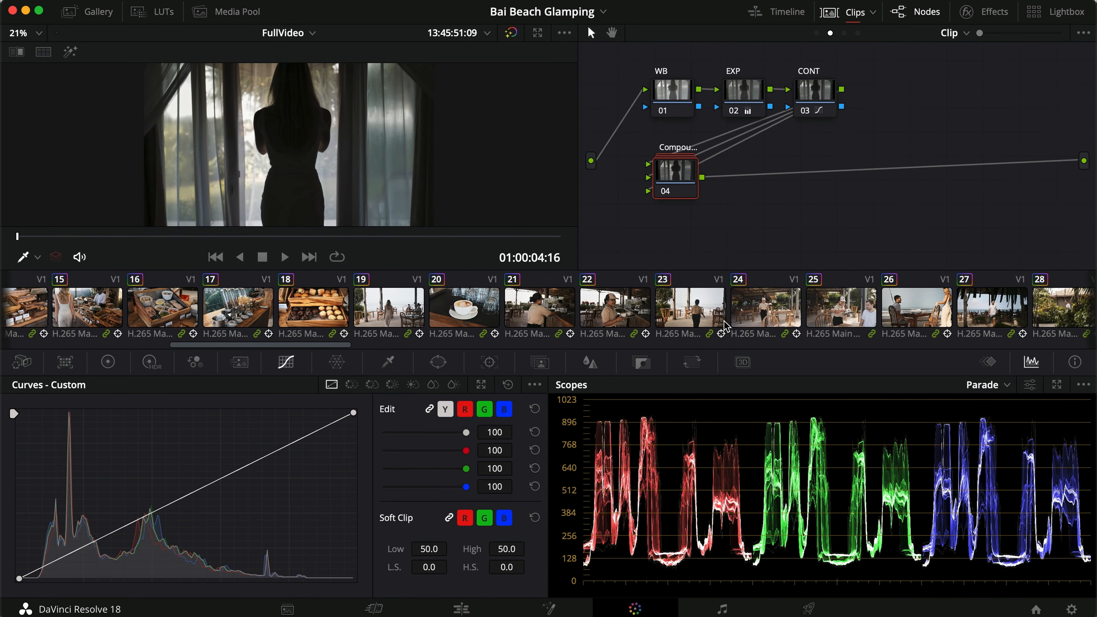
{"action": "scroll", "coordinate": [726, 320], "scroll_direction": "right", "scroll_amount": 15}
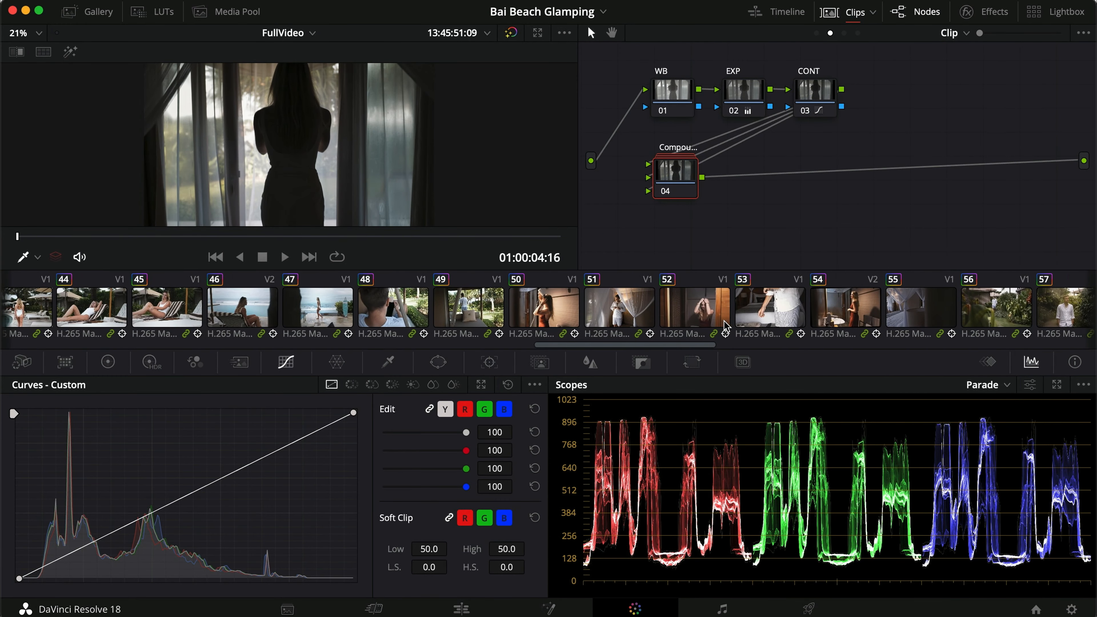
{"action": "left_click", "coordinate": [293, 307]}
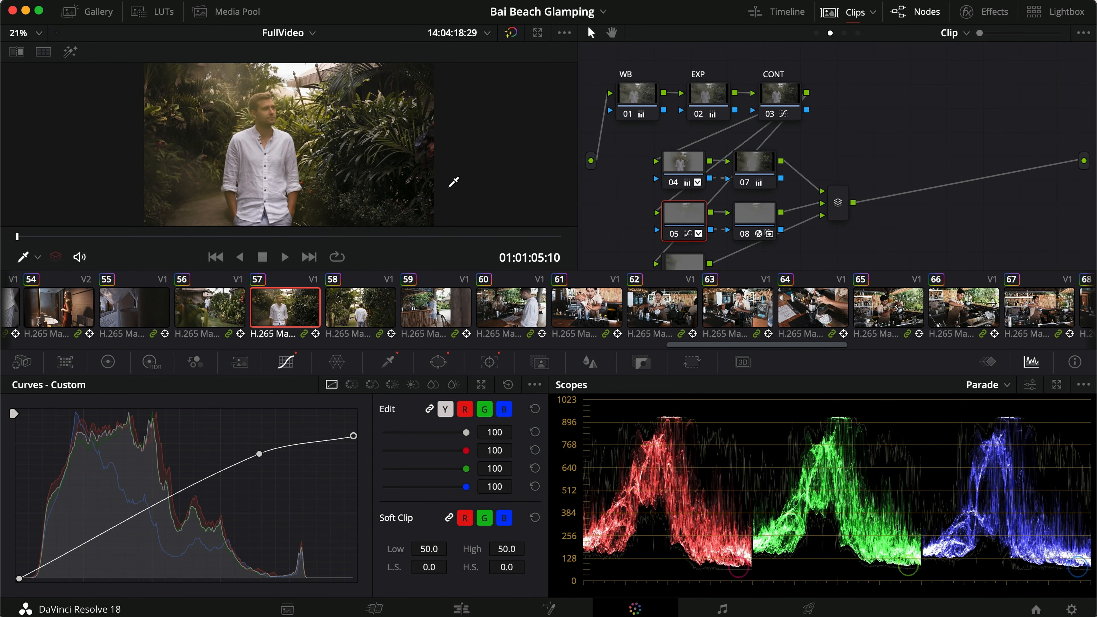
Hide the clip thumbnails and switch the node graph to Group Pre-Clip.
{"action": "left_click", "coordinate": [832, 14]}
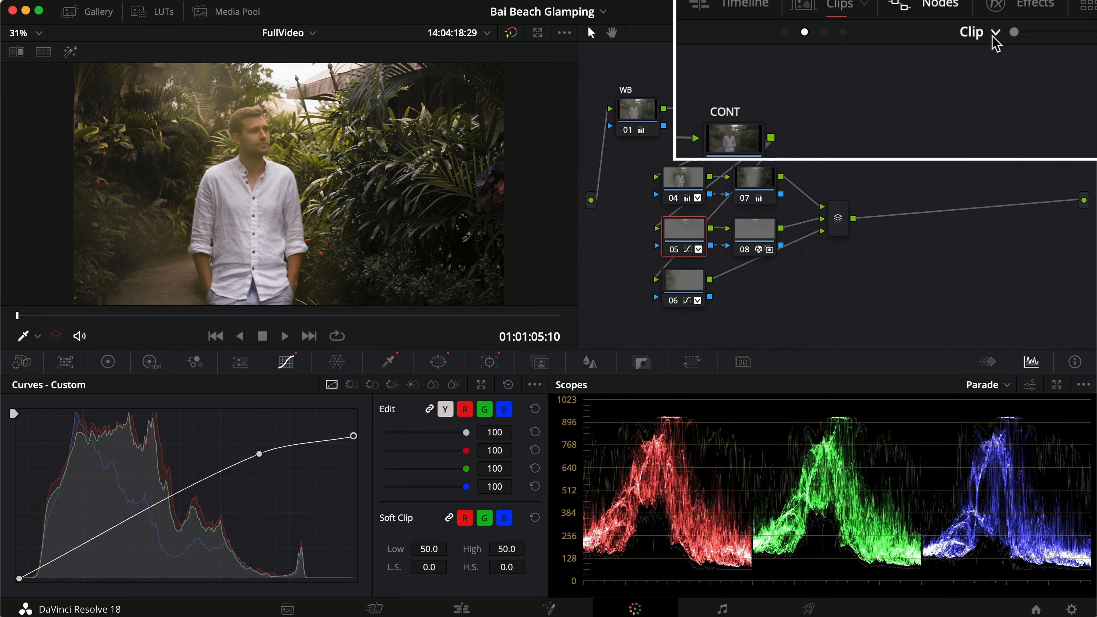
{"action": "left_click", "coordinate": [966, 33]}
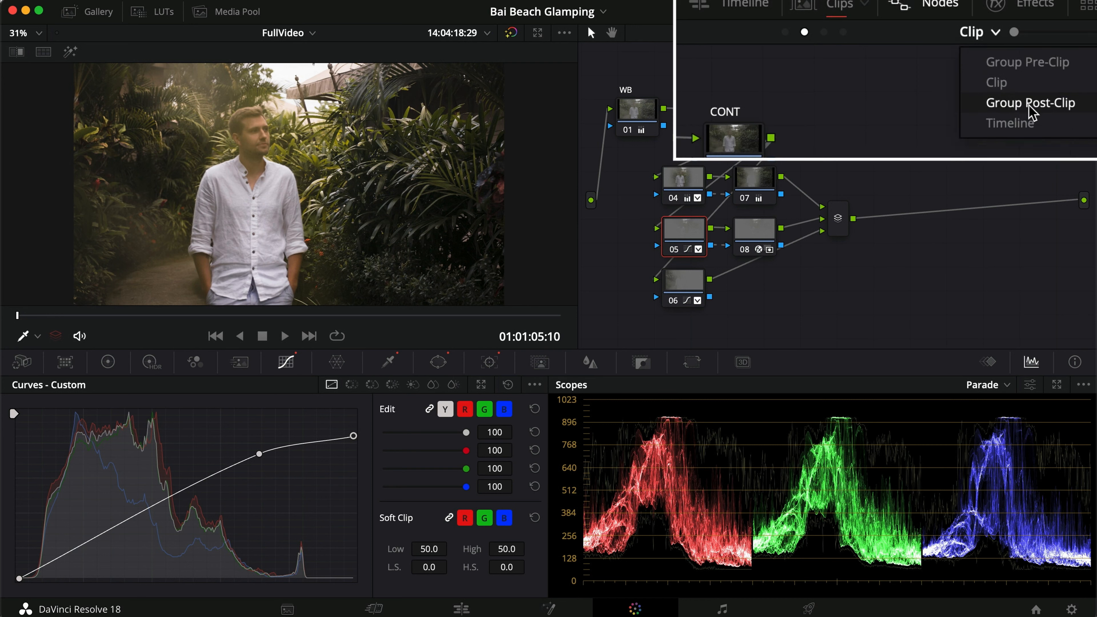
{"action": "left_click", "coordinate": [897, 64]}
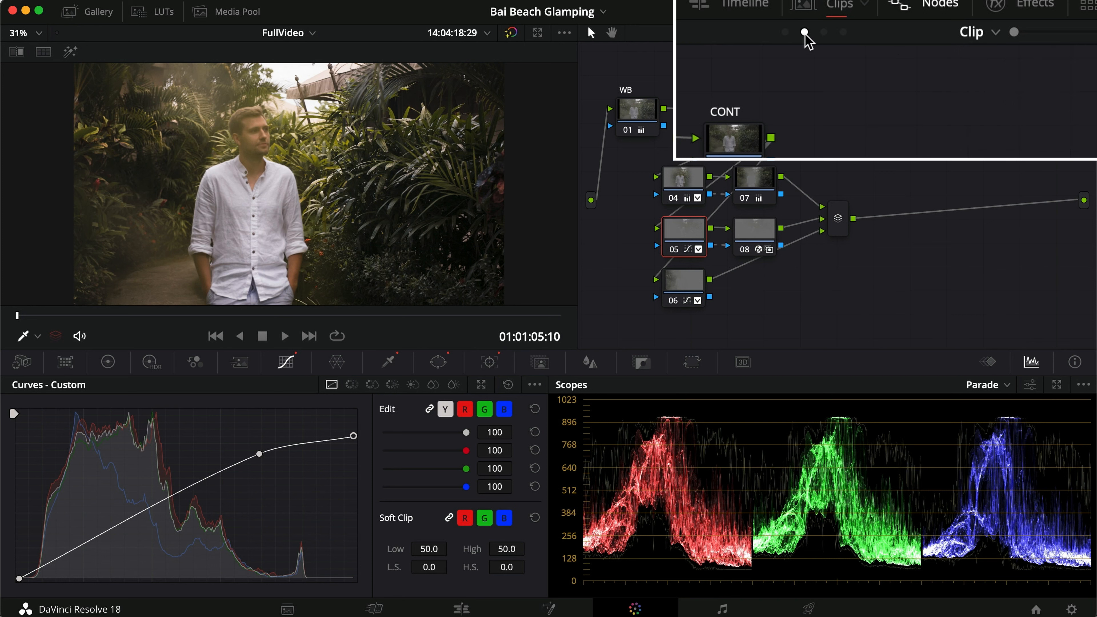
{"action": "left_click", "coordinate": [785, 31]}
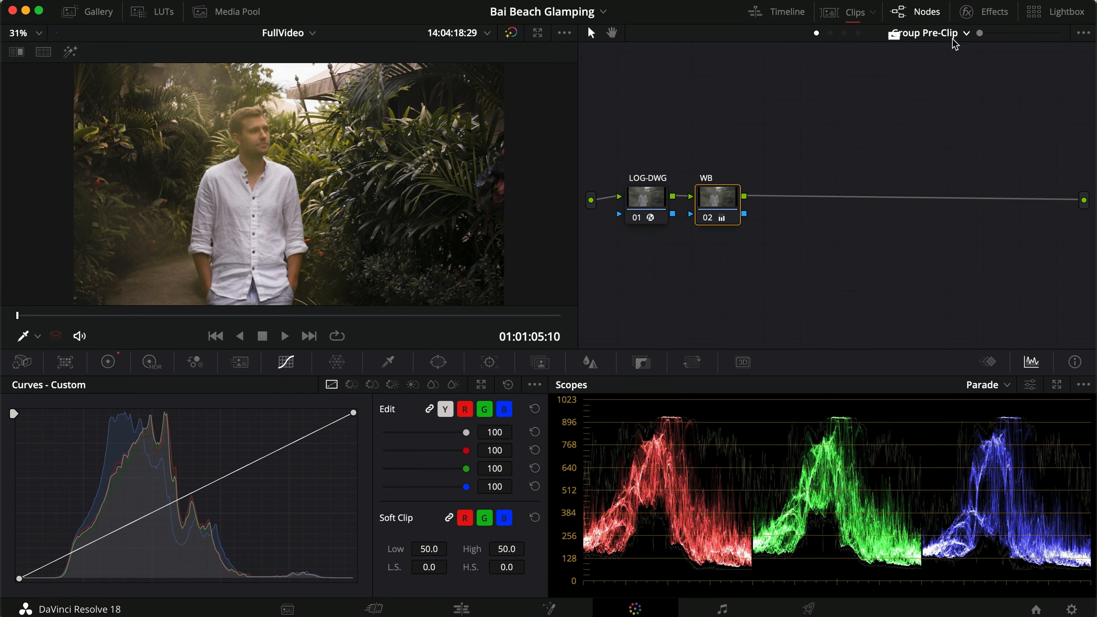
Inspect the Color Space Transform settings of the LOG-DWG node.
{"action": "left_click", "coordinate": [652, 204]}
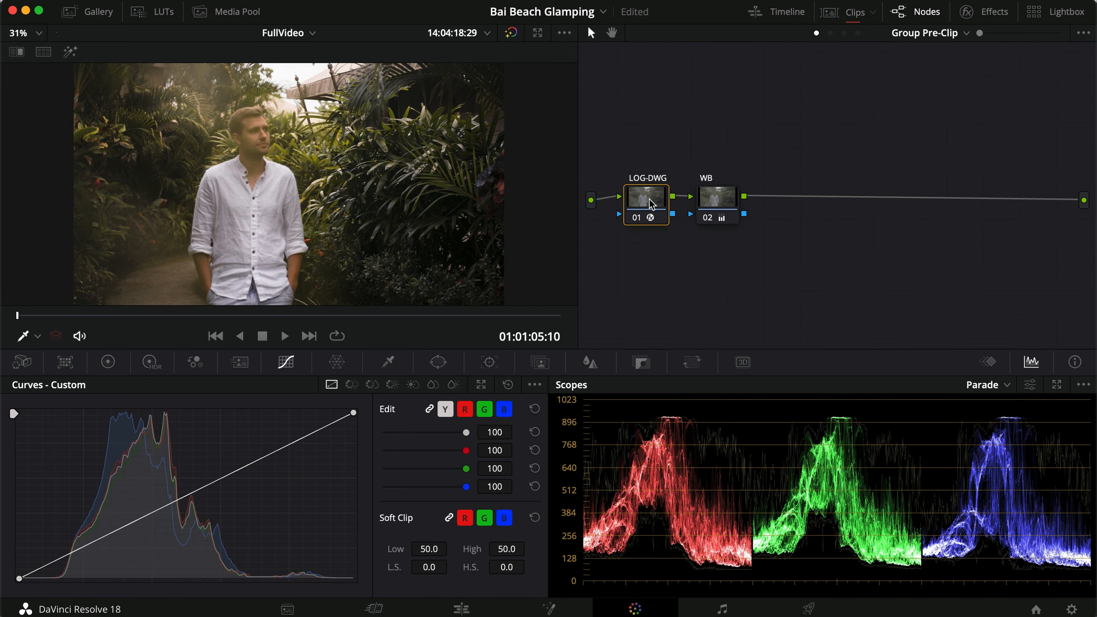
{"action": "left_click", "coordinate": [988, 11]}
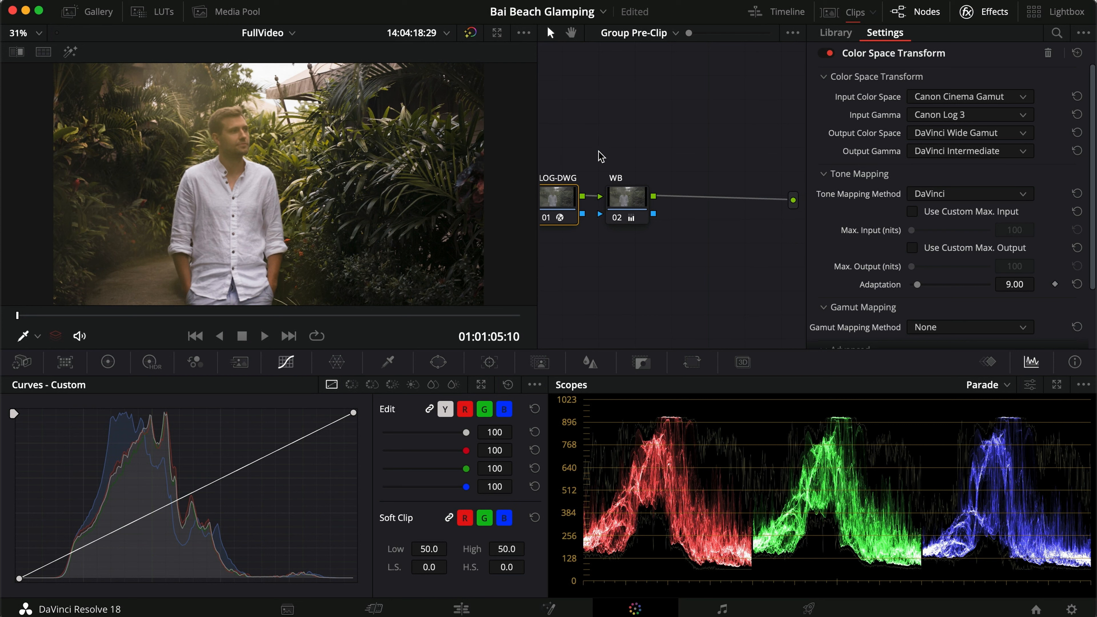
{"action": "scroll", "coordinate": [604, 162], "scroll_direction": "left", "scroll_amount": 1}
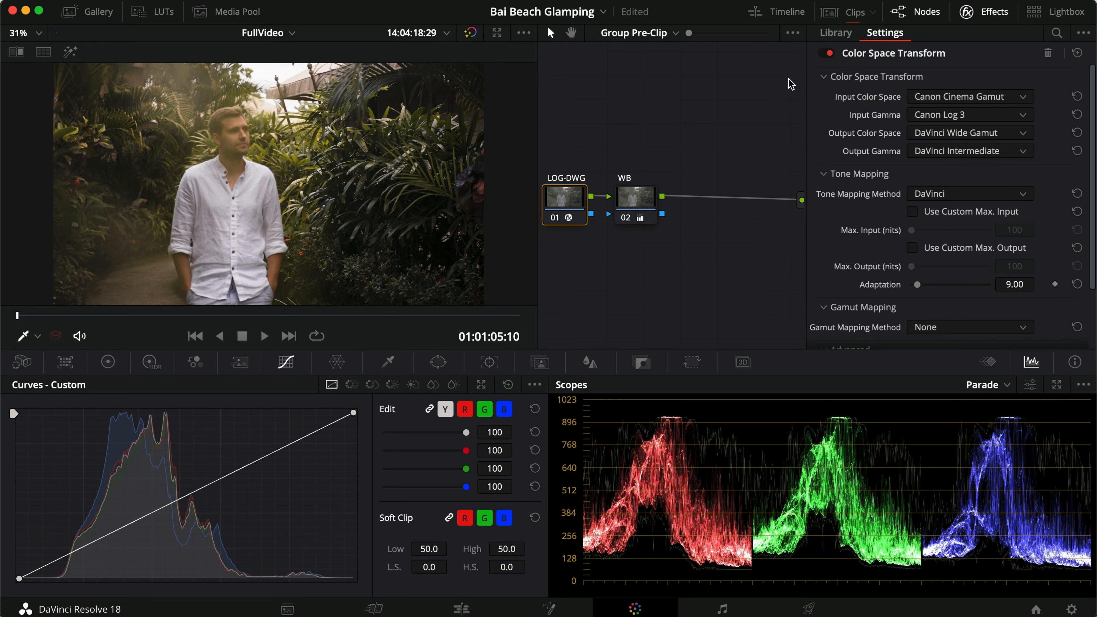
{"action": "left_click", "coordinate": [969, 13]}
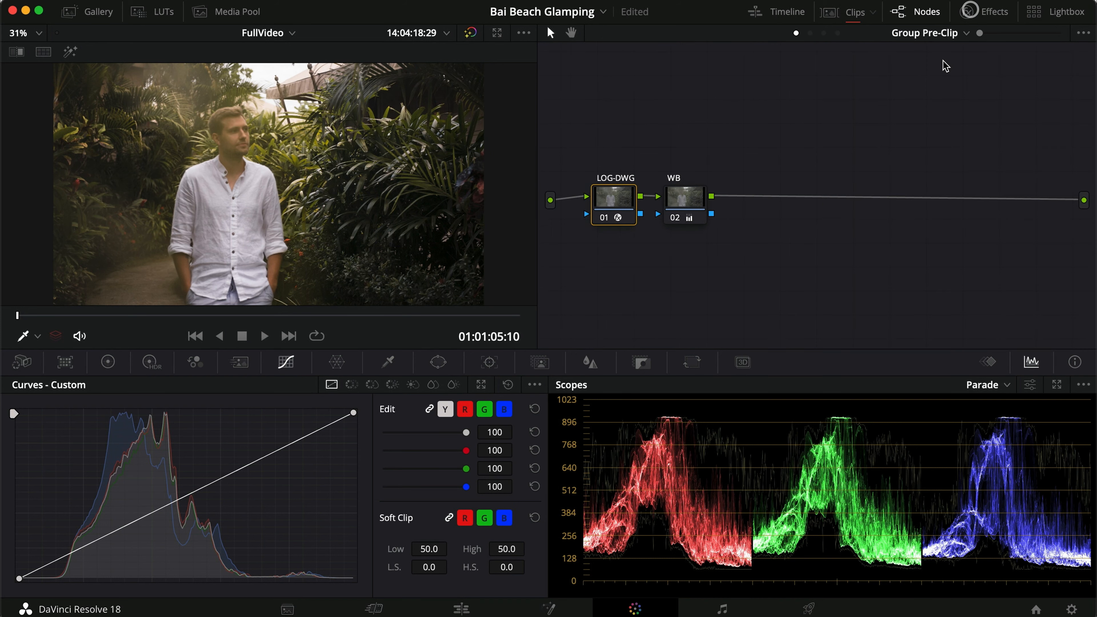
Check the WB node's primary color wheel adjustments and toggle the node to compare its effect.
{"action": "left_click", "coordinate": [694, 201]}
{"action": "left_click", "coordinate": [109, 365]}
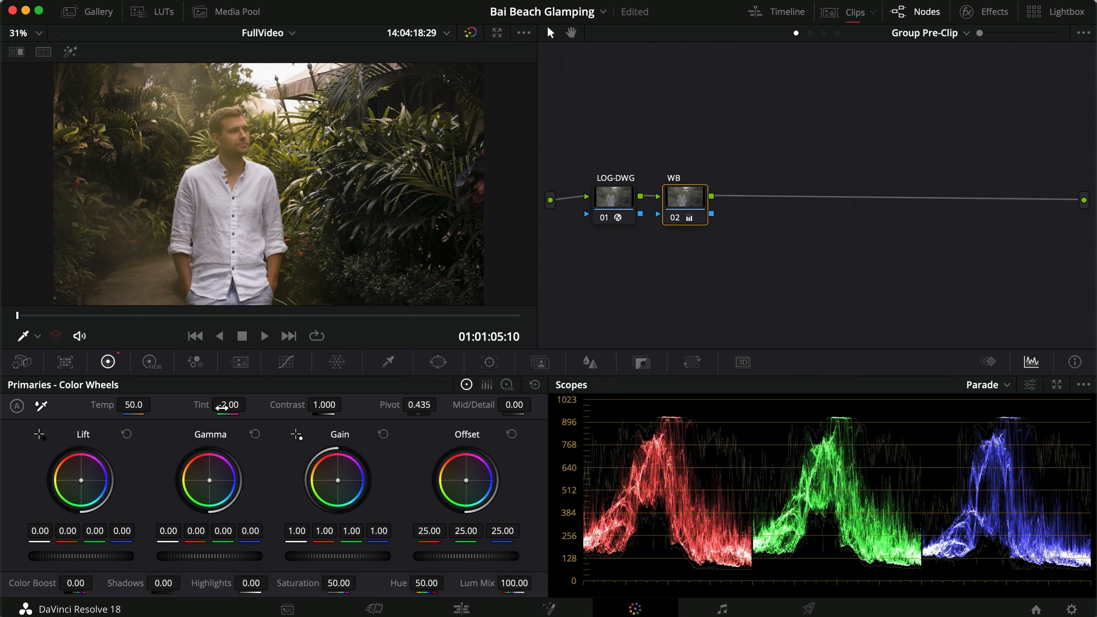
{"action": "key", "text": "super+d"}
{"action": "key", "text": "super+d"}
{"action": "key", "text": "super+d"}
{"action": "key", "text": "super+d"}
Switch the node graph to Group Post-Clip and inspect the DWG-REC node's Color Space Transform settings.
{"action": "left_click", "coordinate": [823, 34]}
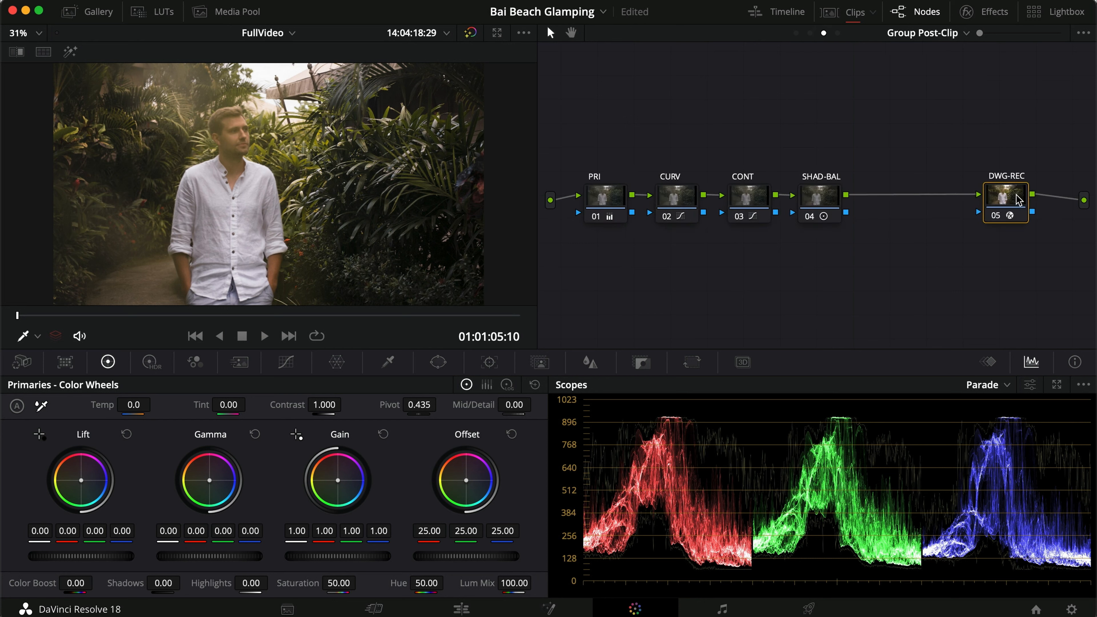
{"action": "left_click_drag", "start_coordinate": [1012, 211], "coordinate": [1002, 210]}
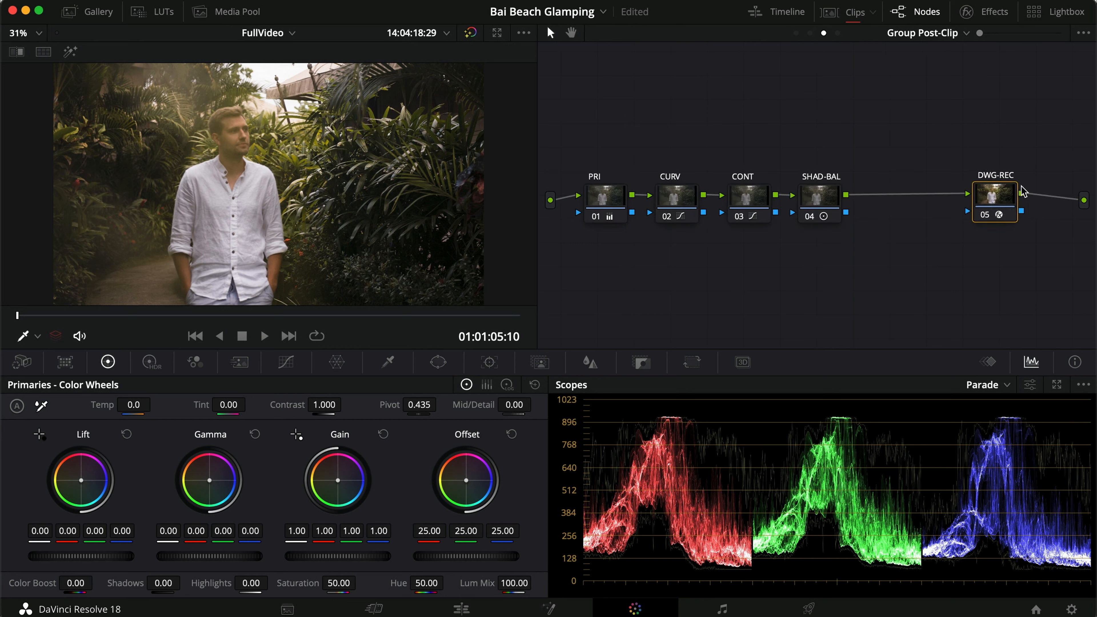
{"action": "left_click", "coordinate": [986, 11]}
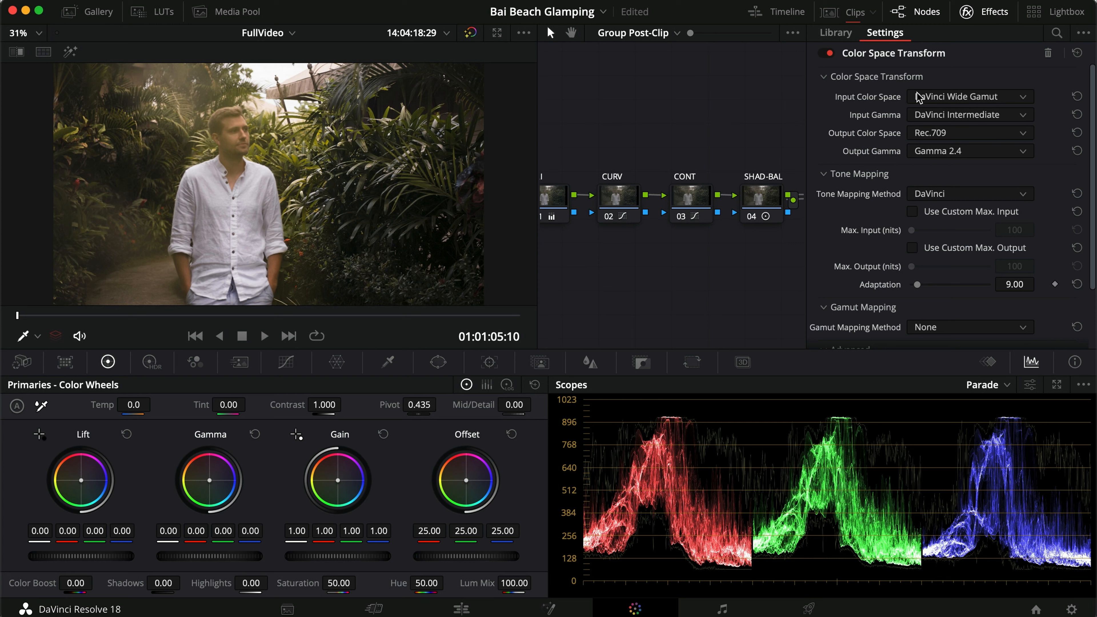
{"action": "left_click", "coordinate": [968, 11]}
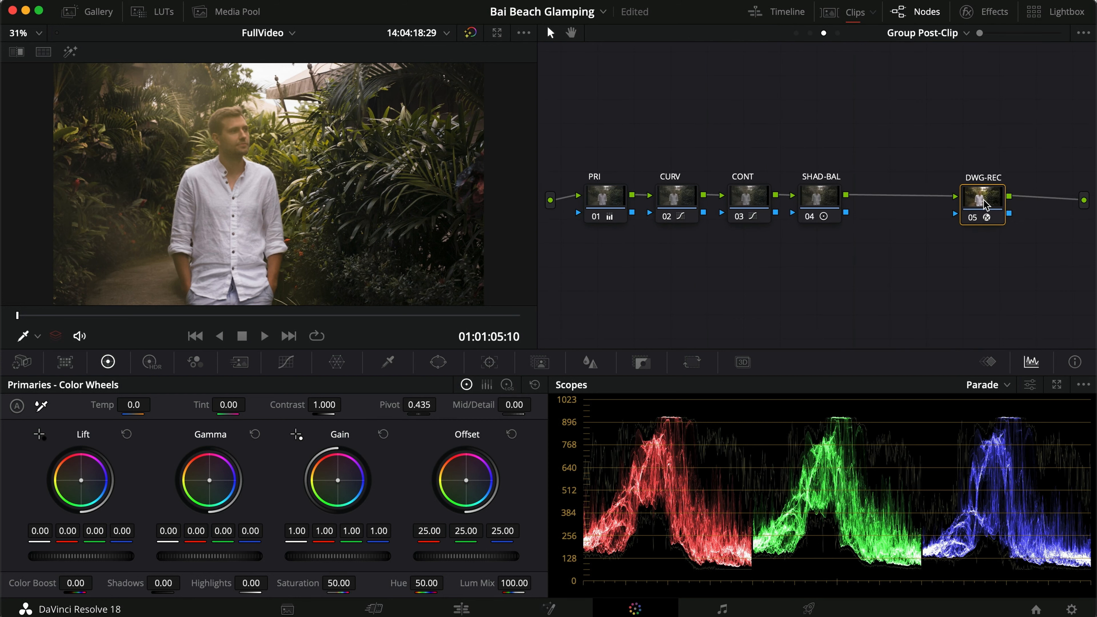
{"action": "left_click", "coordinate": [971, 13]}
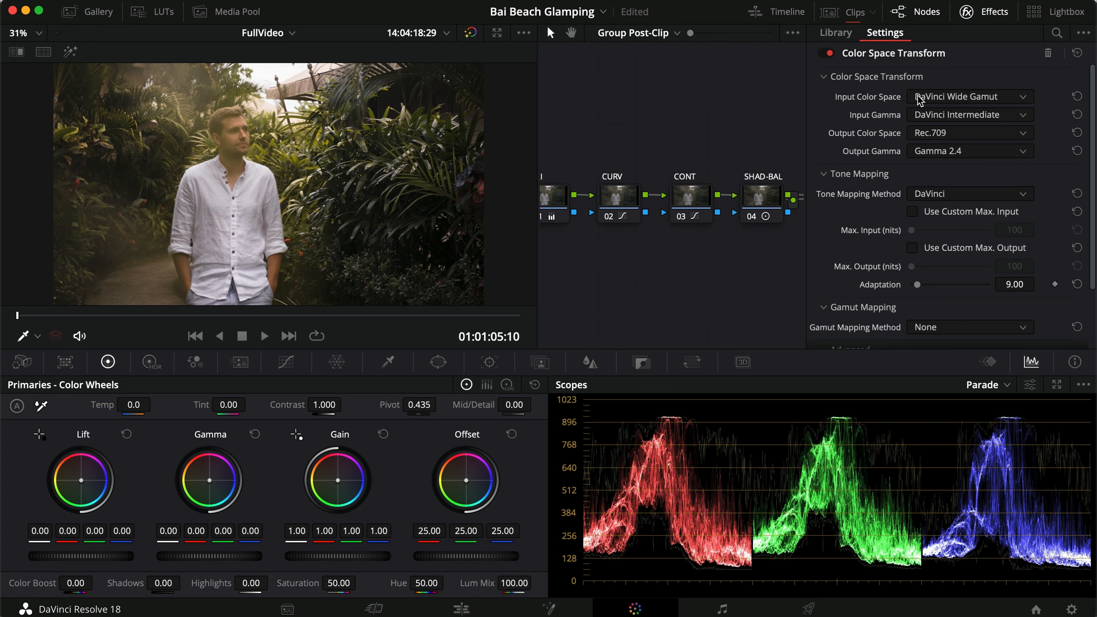
{"action": "left_click", "coordinate": [969, 12]}
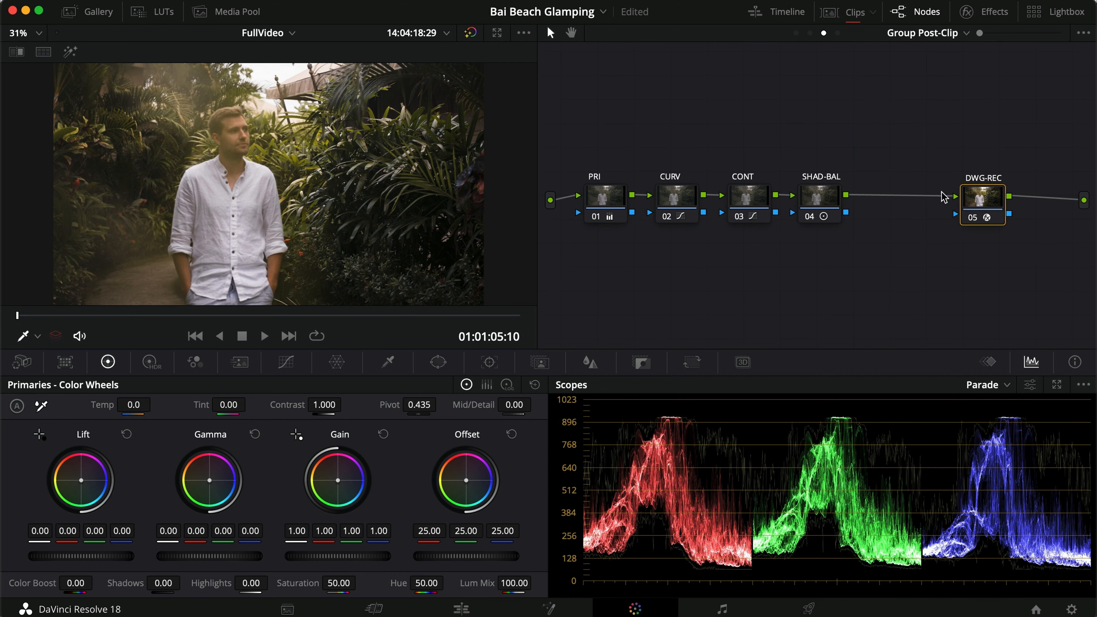
Filter the clip thumbnails to the Drone group and select the LOG-DWG node in its Group Pre-Clip graph.
{"action": "left_click", "coordinate": [829, 11]}
{"action": "left_click", "coordinate": [872, 11]}
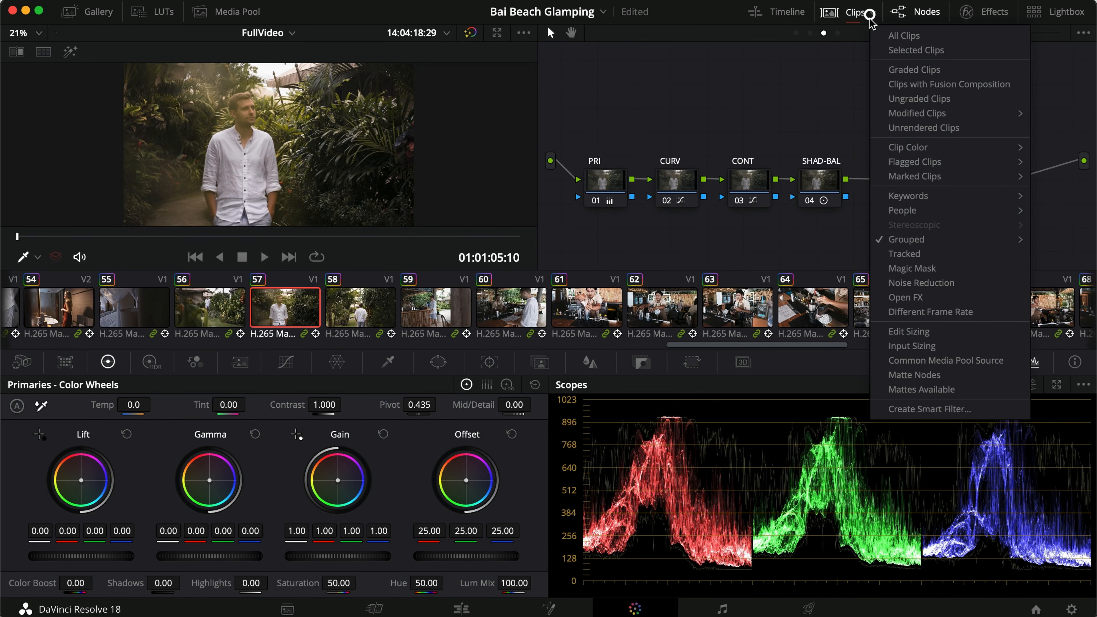
{"action": "mouse_move", "coordinate": [900, 239]}
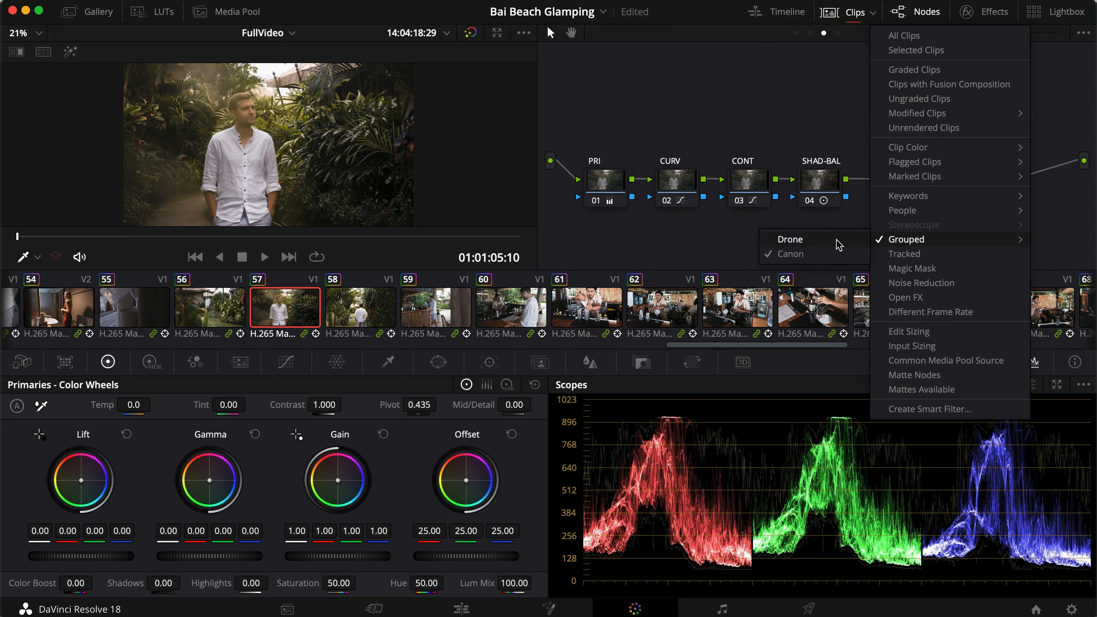
{"action": "left_click", "coordinate": [838, 240]}
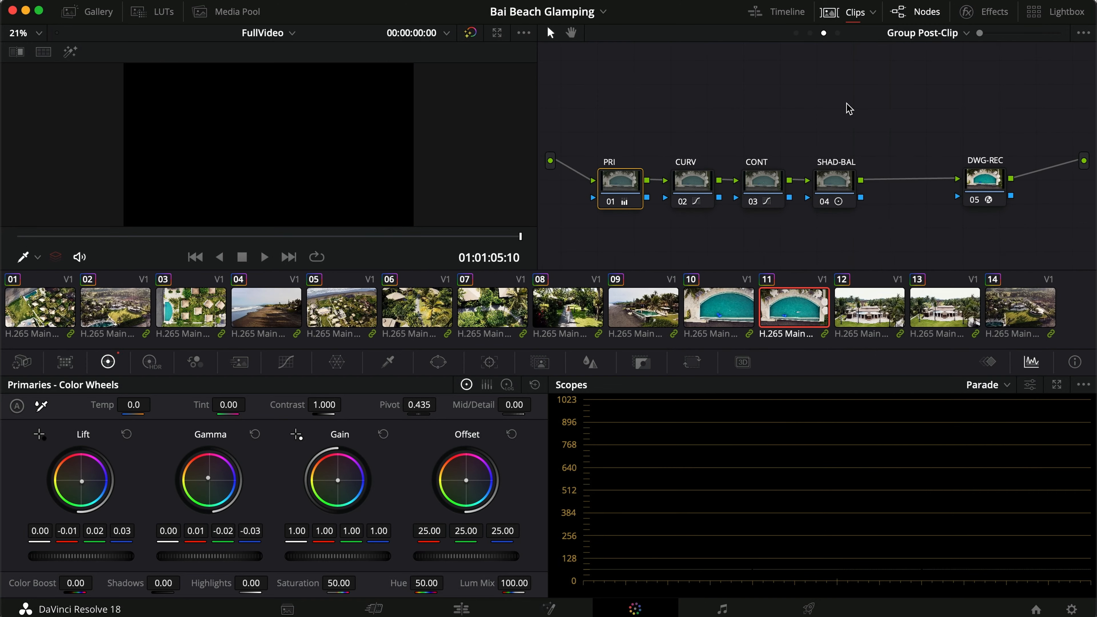
{"action": "left_click", "coordinate": [796, 33]}
{"action": "left_click", "coordinate": [630, 173]}
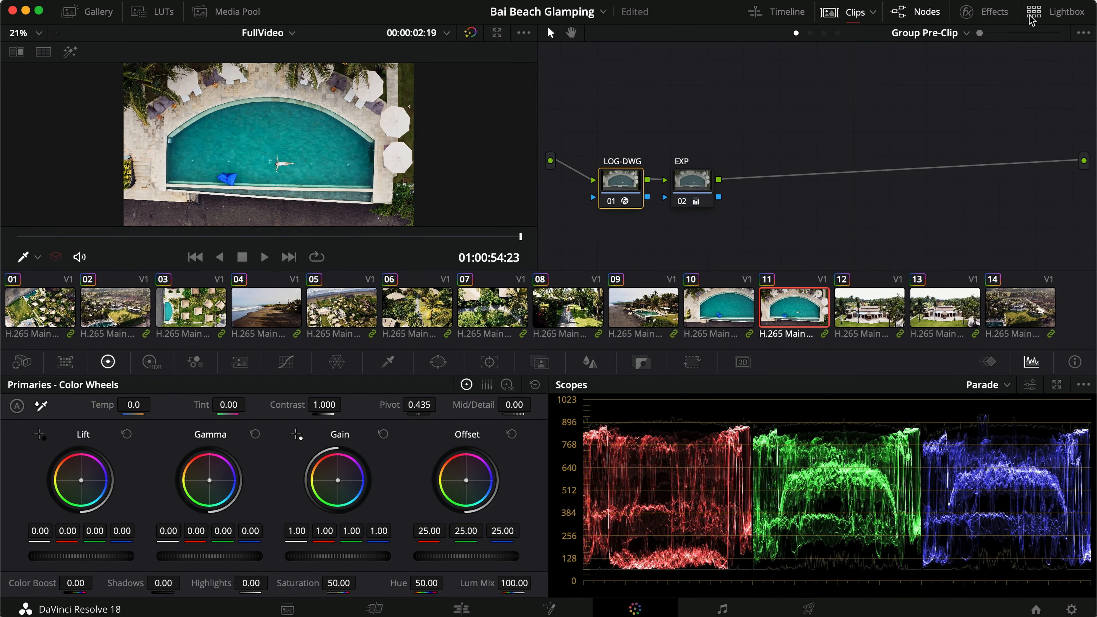
Inspect the Color Space Transform settings of the Drone group's LOG-DWG pre-clip node and DWG-REC post-clip node.
{"action": "left_click", "coordinate": [991, 11]}
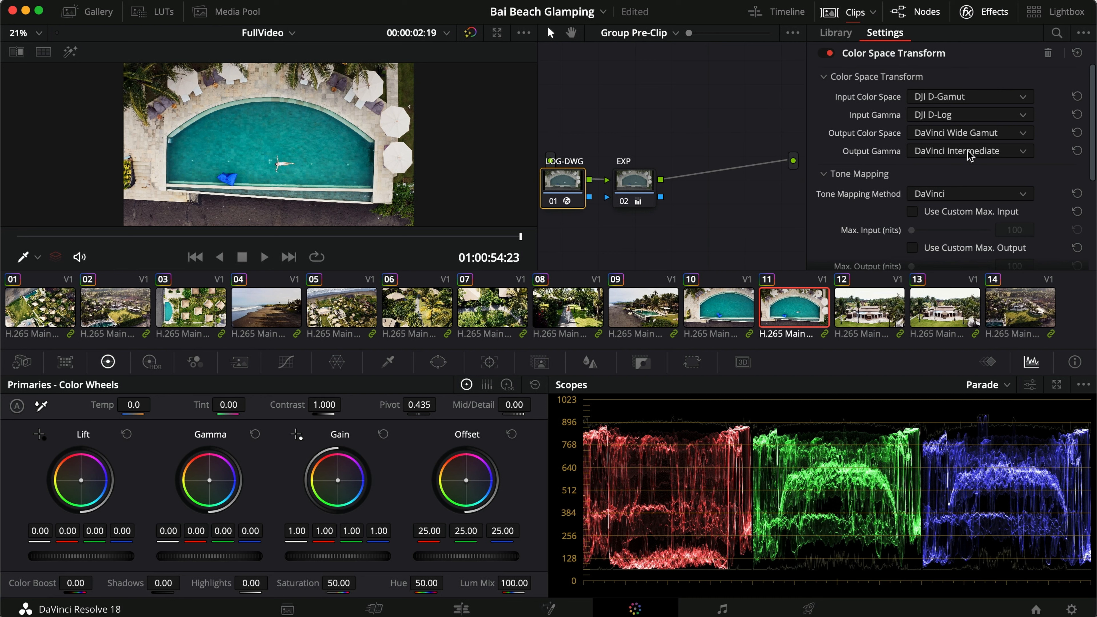
{"action": "left_click", "coordinate": [970, 13]}
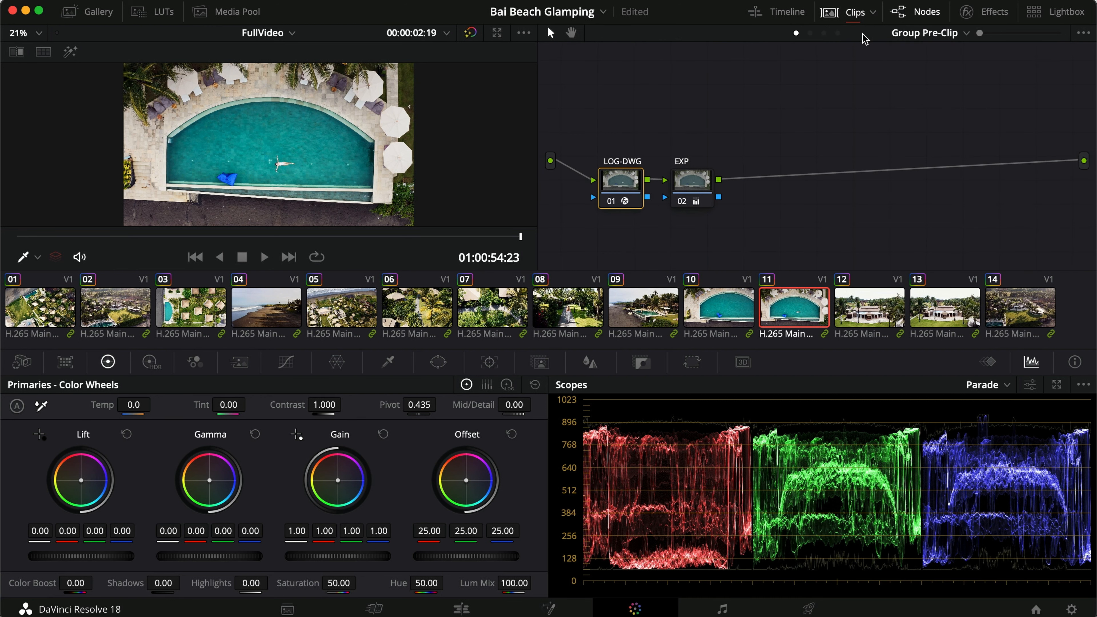
{"action": "left_click", "coordinate": [823, 33]}
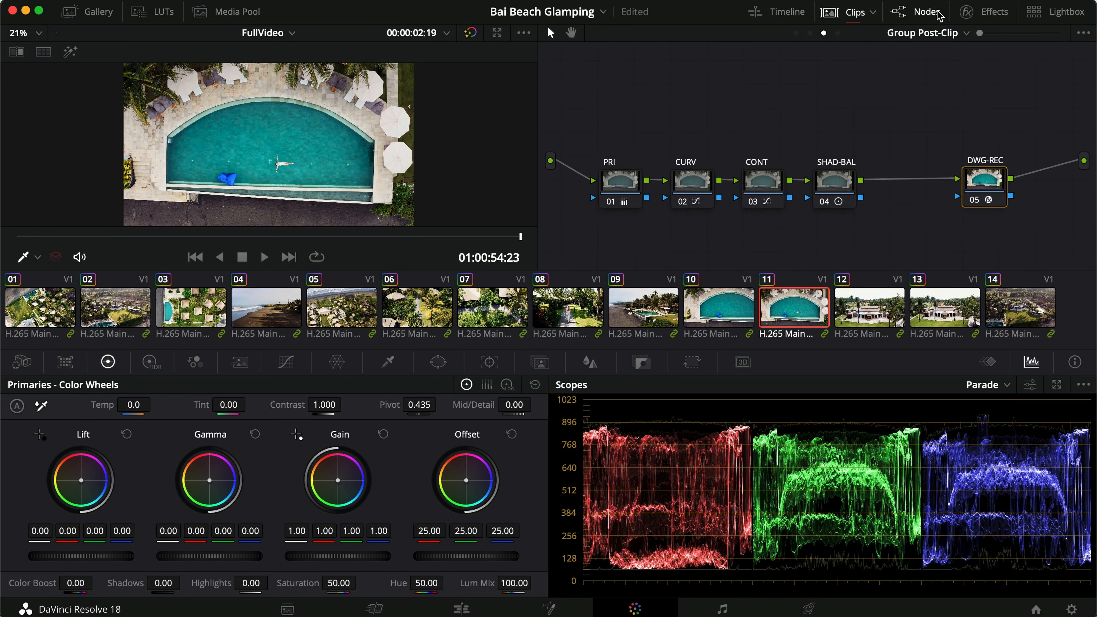
{"action": "left_click", "coordinate": [969, 12]}
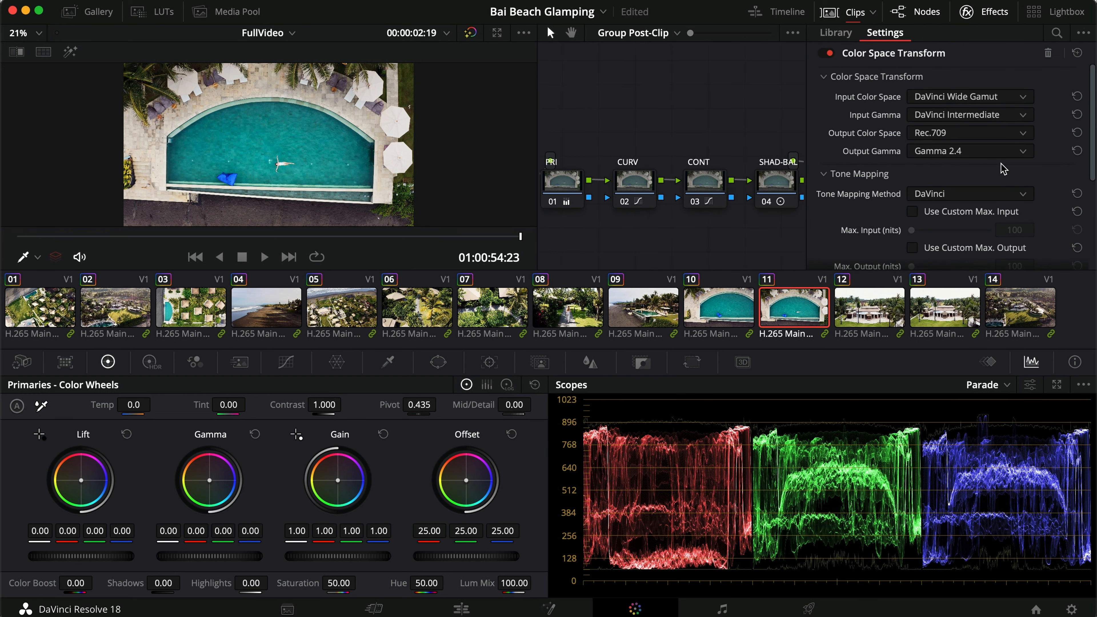
{"action": "left_click", "coordinate": [992, 12]}
Filter the clip thumbnails to the Canon group and view the Group Pre-Clip and Group Post-Clip graphs of clip 57.
{"action": "left_click", "coordinate": [874, 13]}
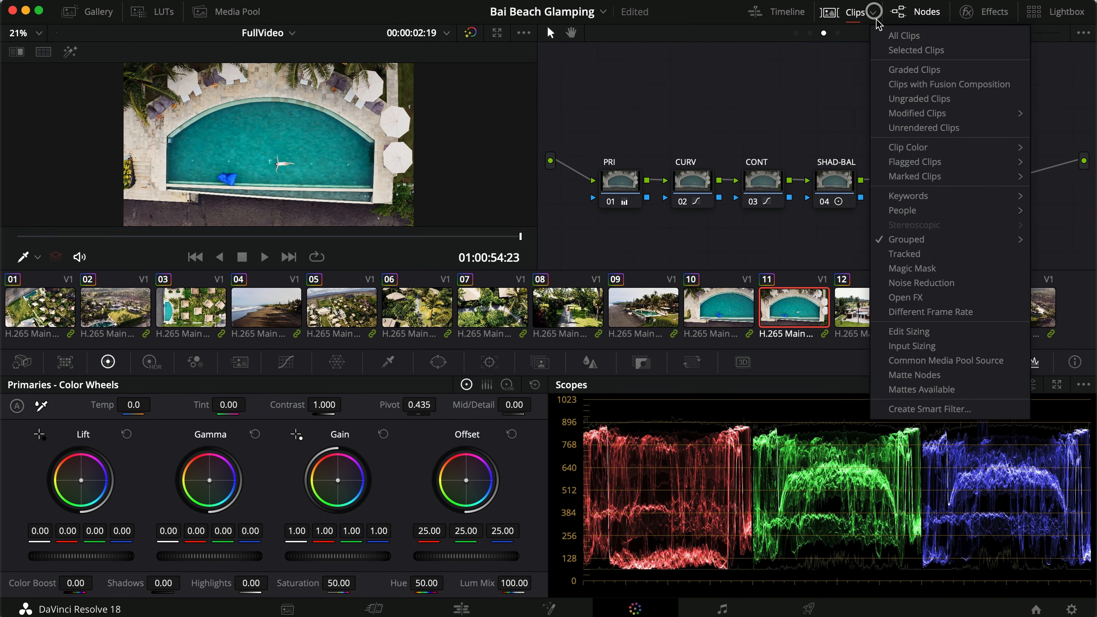
{"action": "mouse_move", "coordinate": [903, 240]}
{"action": "left_click", "coordinate": [794, 256]}
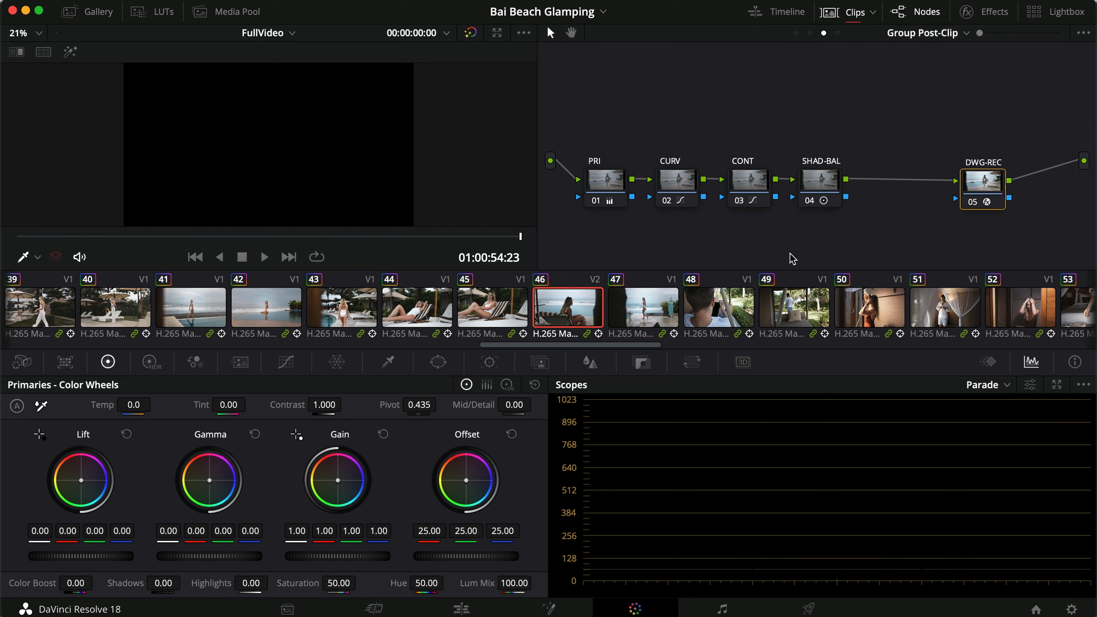
{"action": "left_click", "coordinate": [797, 33]}
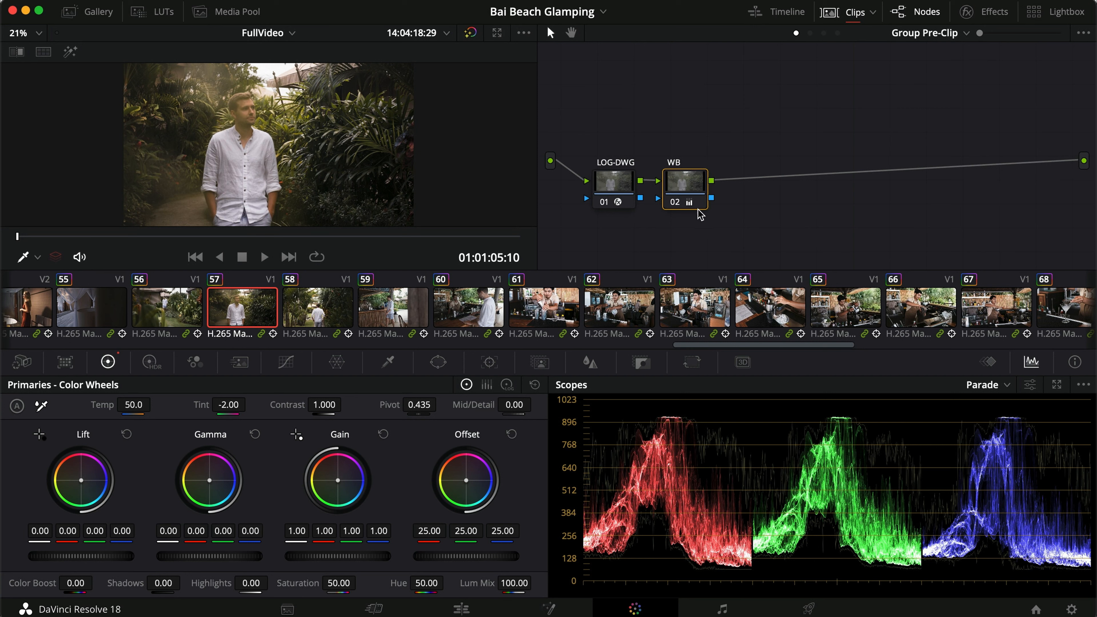
{"action": "left_click", "coordinate": [824, 33]}
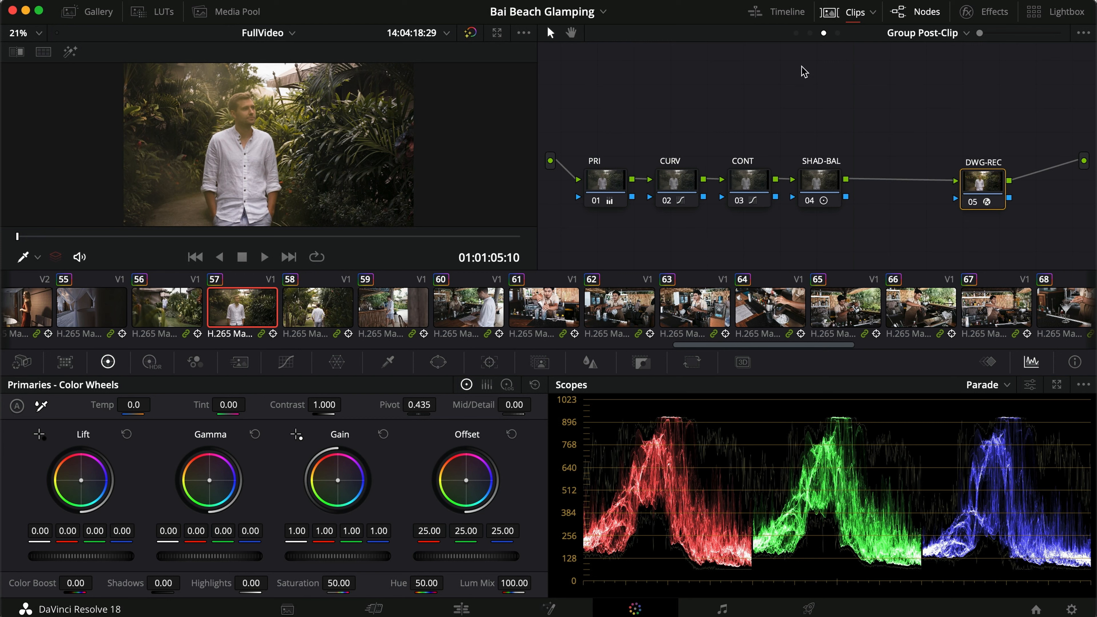
Disable the parallel nodes below CONT in clip 57's Clip graph and the PRI, CURV, CONT and SHAD-BAL nodes in Group Post-Clip.
{"action": "left_click", "coordinate": [810, 35]}
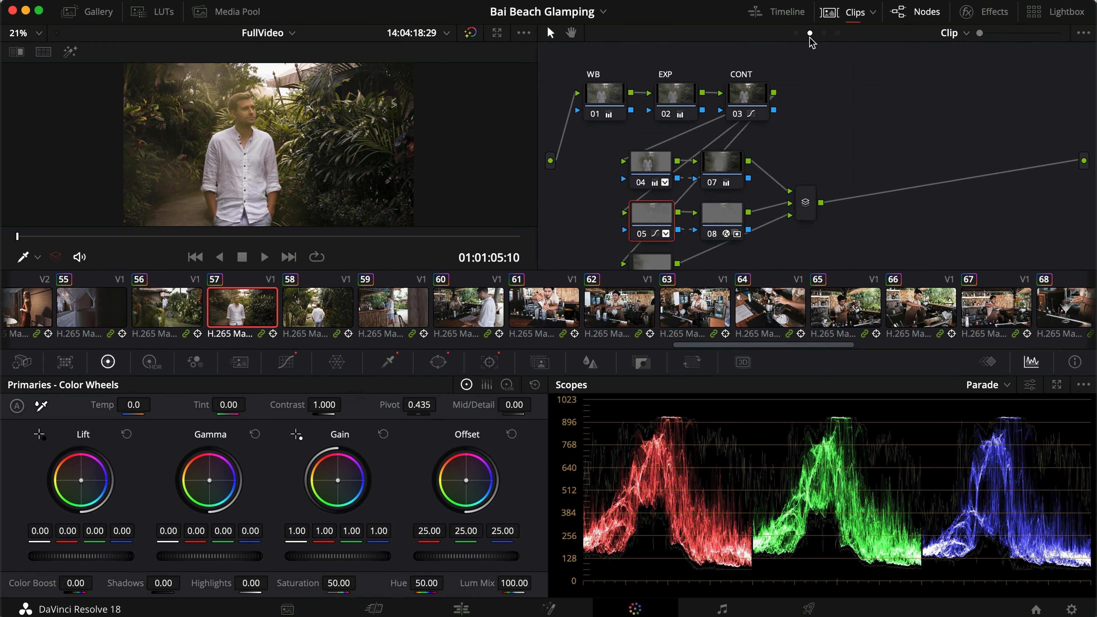
{"action": "key", "text": "super+d"}
{"action": "left_click", "coordinate": [824, 33]}
{"action": "left_click_drag", "start_coordinate": [828, 144], "coordinate": [603, 179]}
{"action": "key", "text": "super+d"}
{"action": "left_click", "coordinate": [635, 142]}
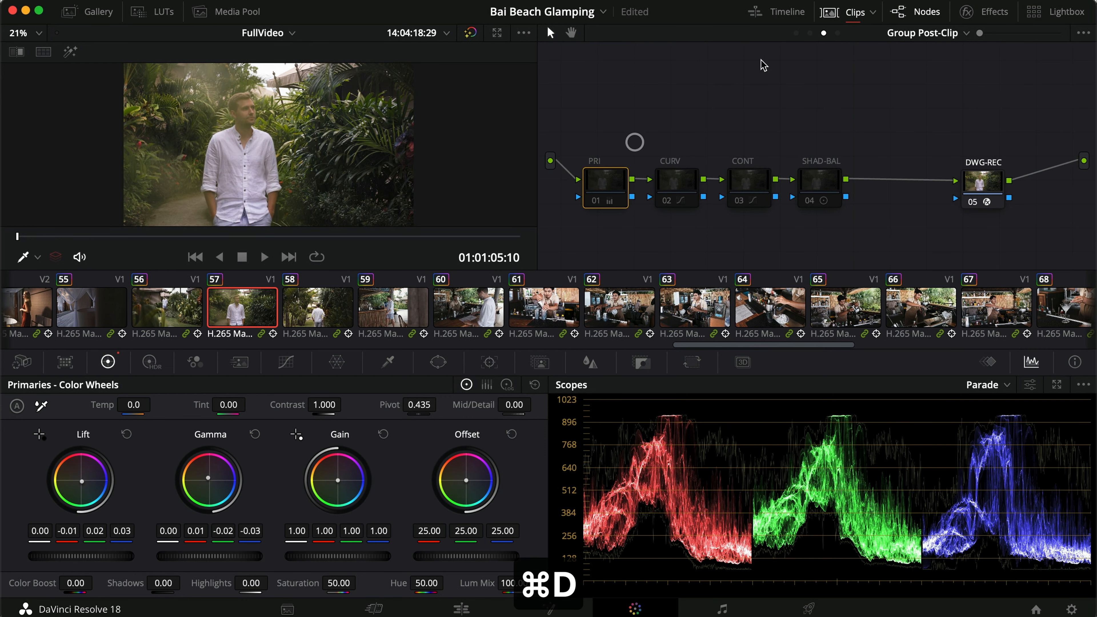
Review the nodes still enabled across clip 57's Group Pre-Clip, Group Post-Clip and Clip graphs.
{"action": "left_click", "coordinate": [810, 33]}
{"action": "left_click", "coordinate": [796, 33]}
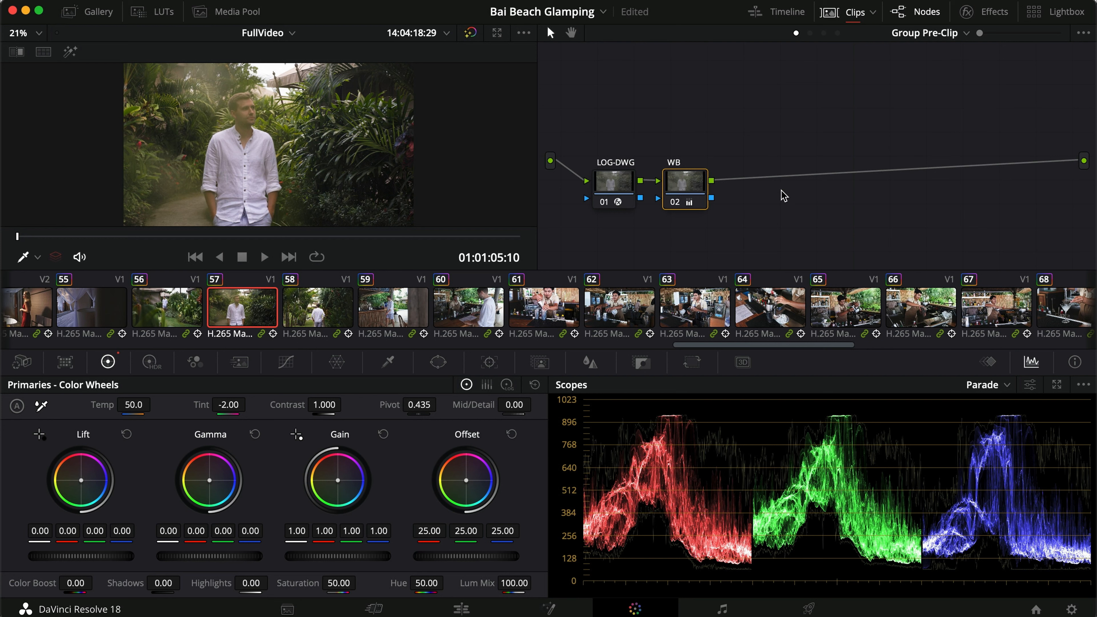
{"action": "left_click", "coordinate": [823, 34]}
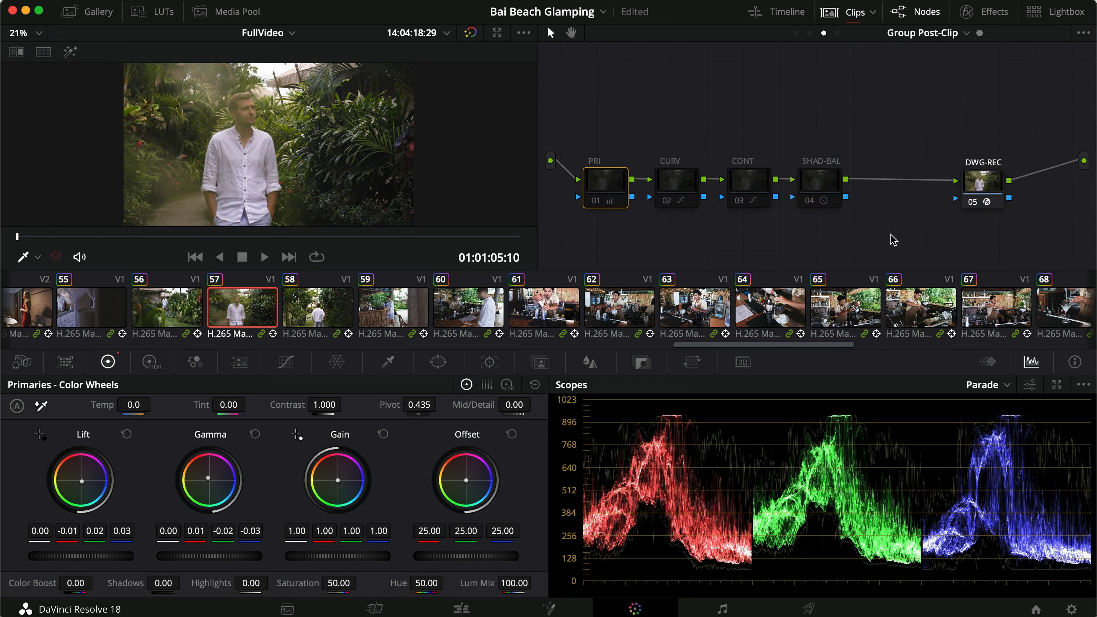
{"action": "left_click", "coordinate": [810, 33]}
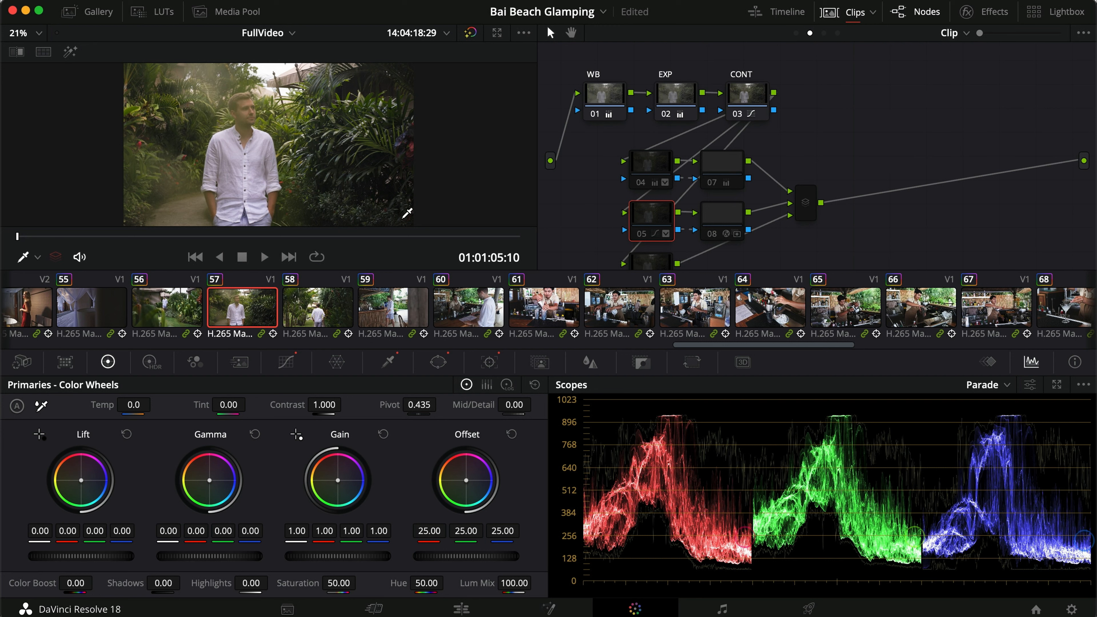
Check the clip-level CONT node's custom curve and the EXP node's primary wheels, toggling EXP to compare its effect.
{"action": "left_click", "coordinate": [747, 97]}
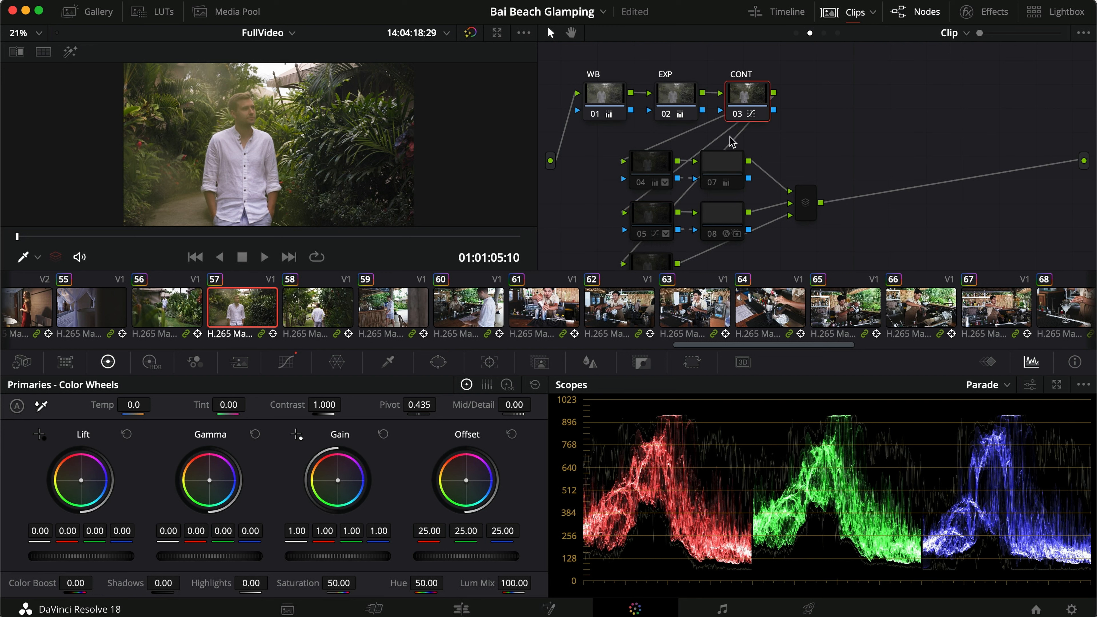
{"action": "left_click", "coordinate": [287, 363]}
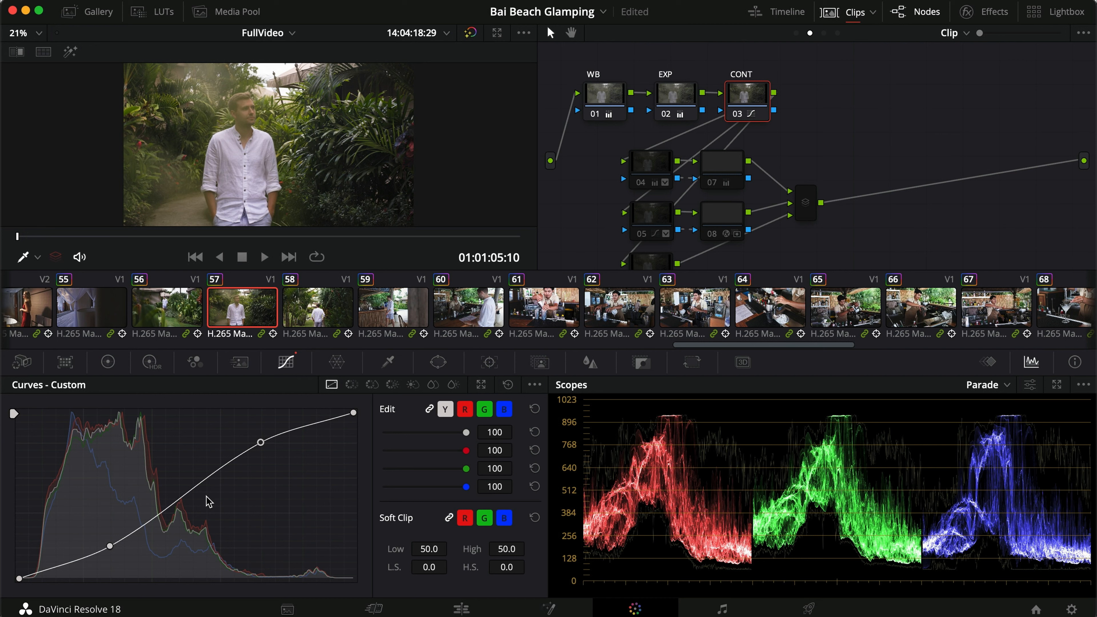
{"action": "left_click", "coordinate": [667, 104]}
{"action": "left_click", "coordinate": [107, 362]}
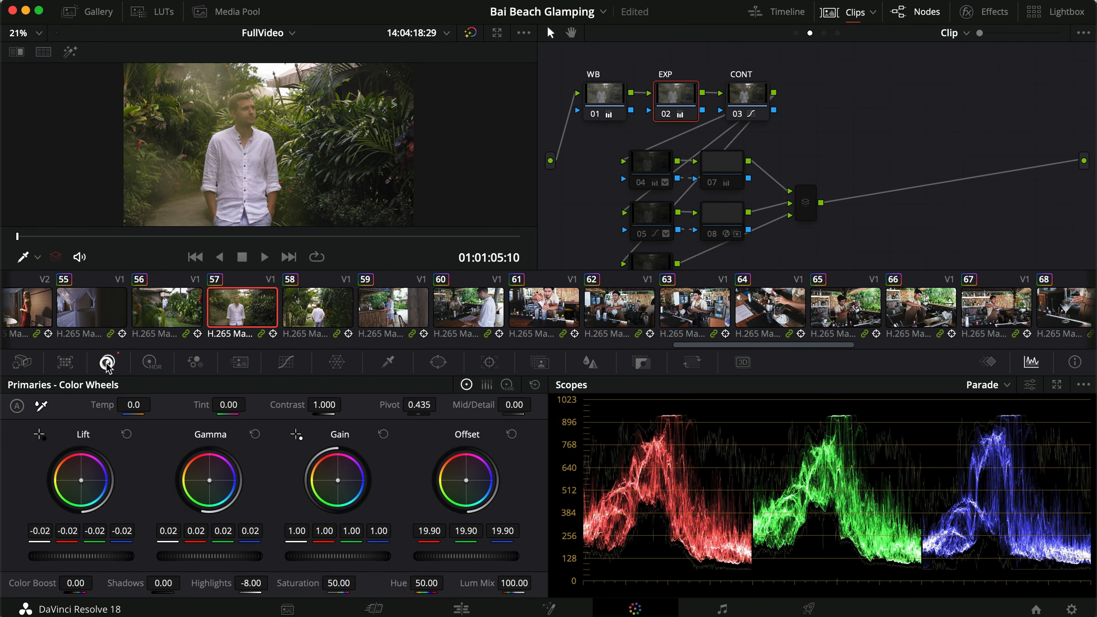
{"action": "key", "text": "super+d"}
{"action": "key", "text": "super+d"}
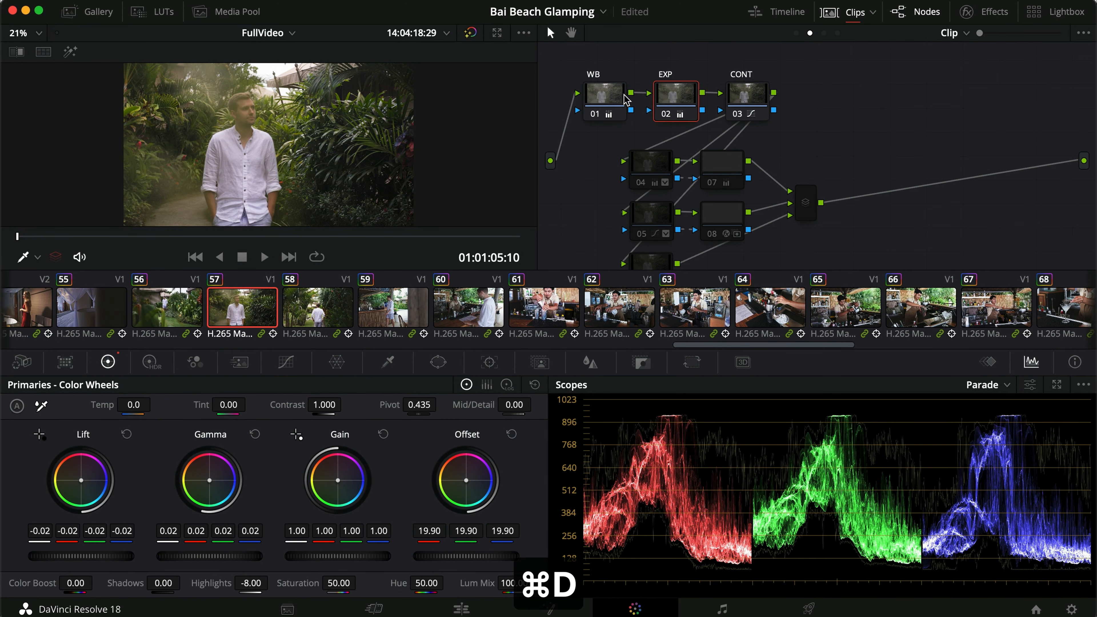
Check the clip-level WB node's temperature and tint, toggling the node off and on to compare its effect.
{"action": "left_click", "coordinate": [617, 94]}
{"action": "key", "text": "super+d"}
{"action": "key", "text": "super+d"}
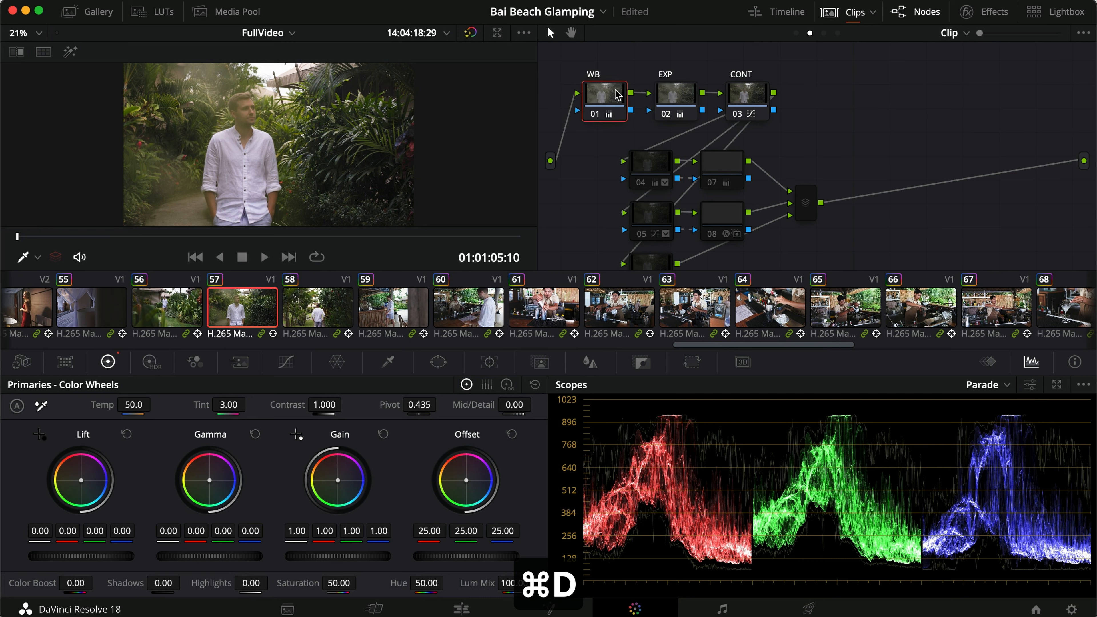
{"action": "key", "text": "super+d"}
{"action": "key", "text": "super+d"}
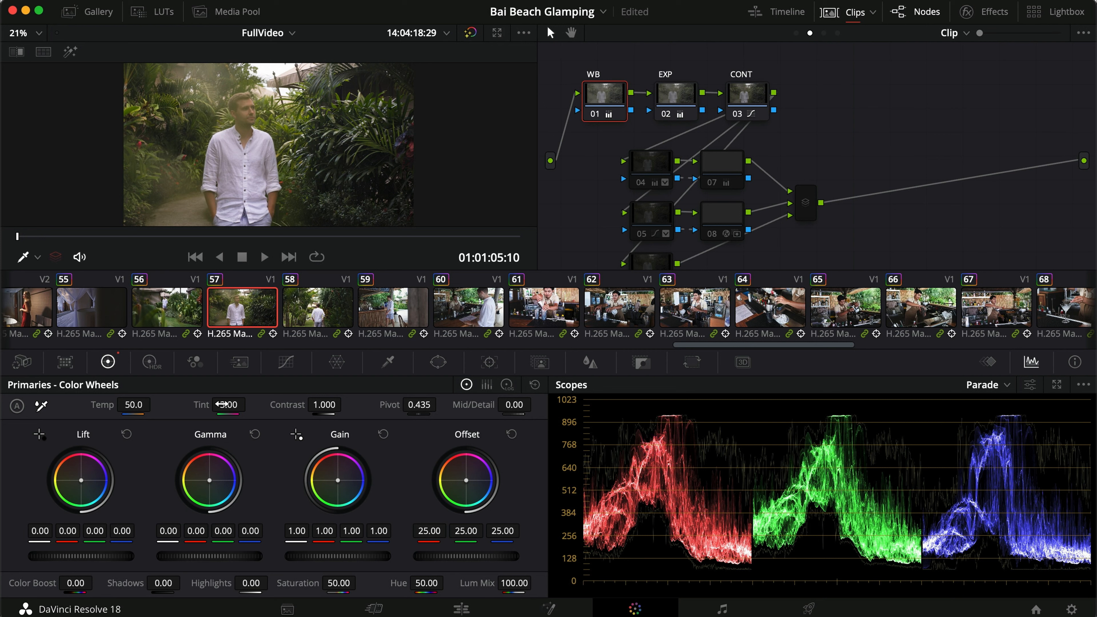
{"action": "key", "text": "super+d"}
{"action": "key", "text": "super+d"}
{"action": "left_click_drag", "start_coordinate": [809, 100], "coordinate": [596, 98]}
{"action": "left_click", "coordinate": [895, 112]}
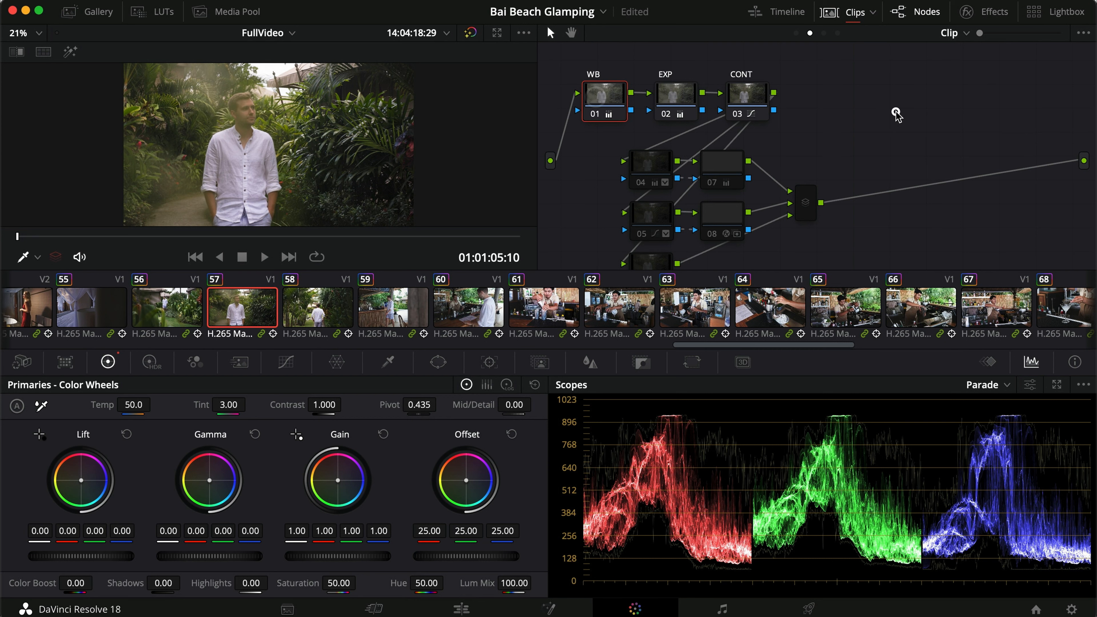
Enable only the PRI node among the disabled Group Post-Clip nodes and check its lift and gamma adjustments.
{"action": "left_click", "coordinate": [824, 33]}
{"action": "left_click_drag", "start_coordinate": [862, 103], "coordinate": [570, 276]}
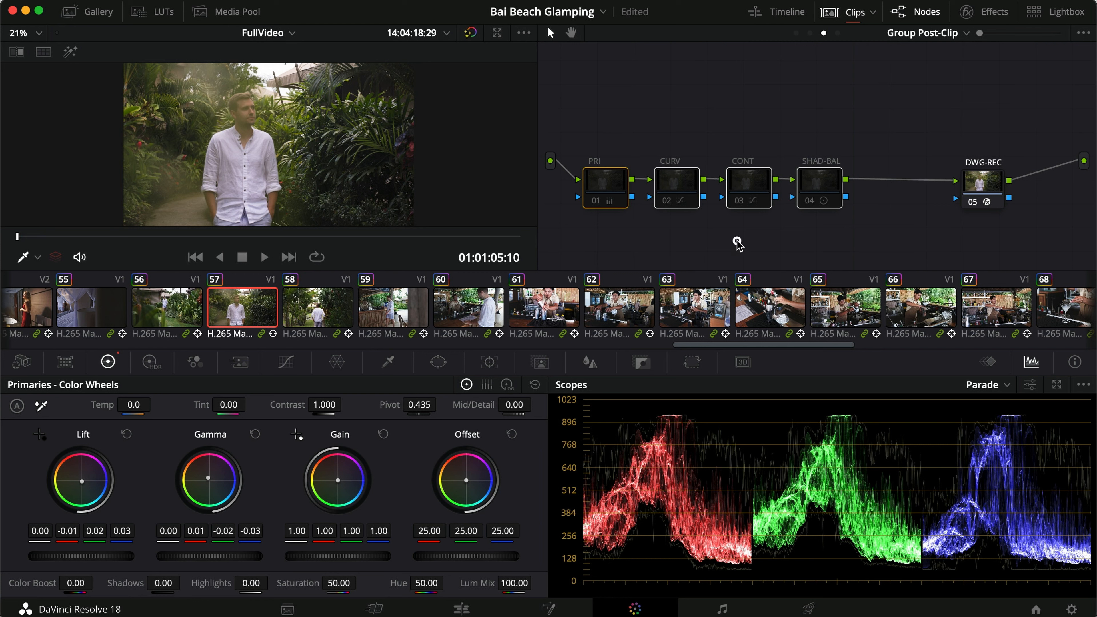
{"action": "left_click", "coordinate": [609, 183]}
{"action": "key", "text": "super+d"}
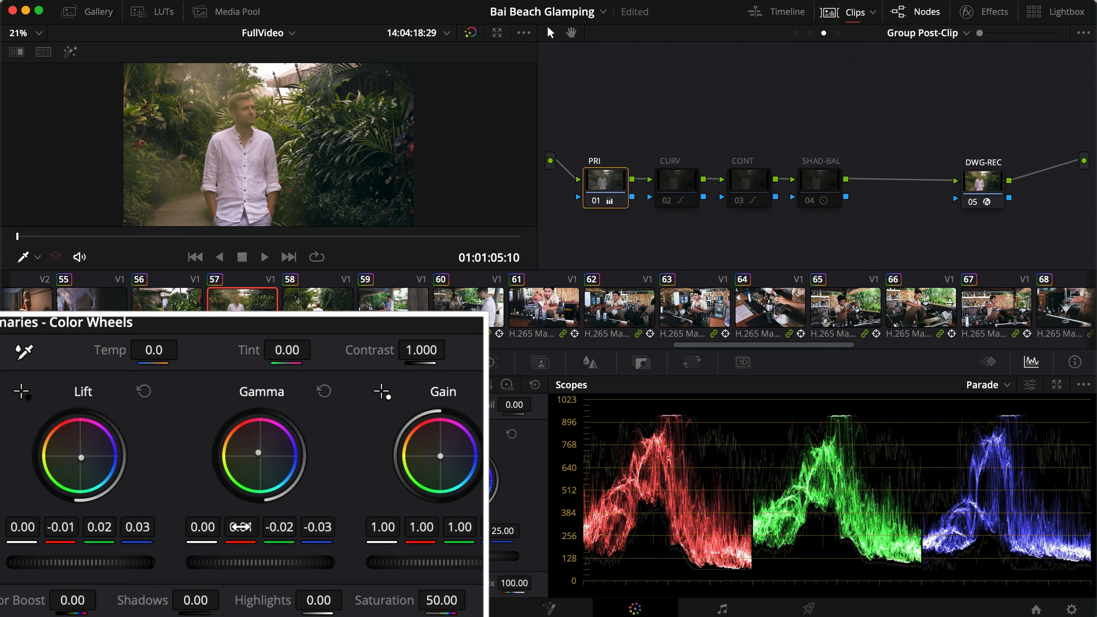
{"action": "key", "text": "super+d"}
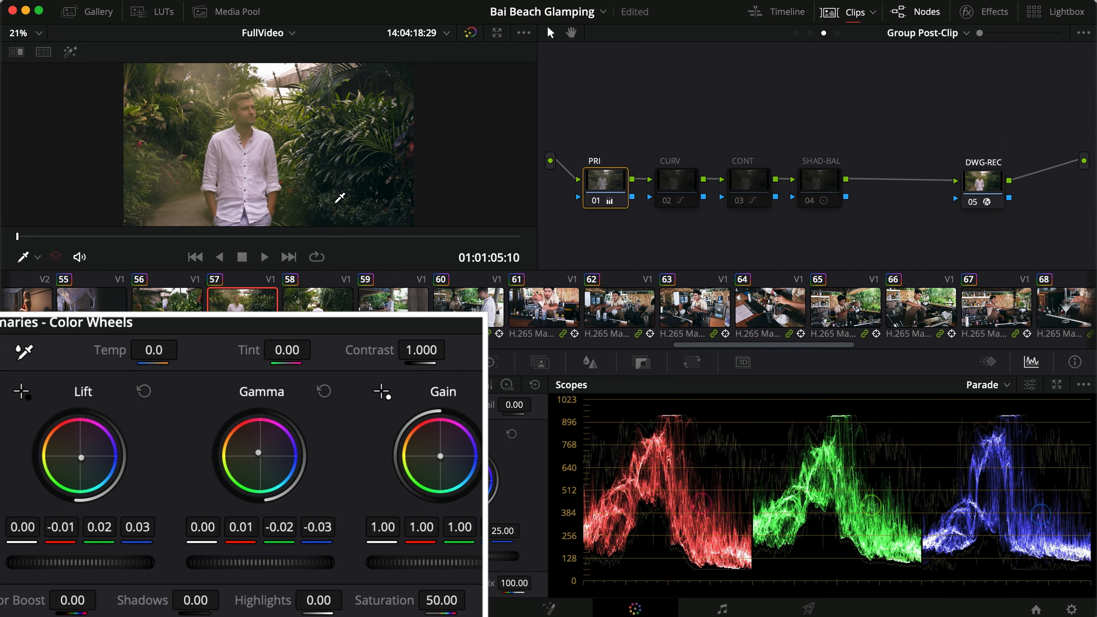
Enable the CURV node in the Group Post-Clip graph and review its Hue Vs Hue, Hue Vs Sat and Hue Vs Lum curves.
{"action": "left_click", "coordinate": [684, 180]}
{"action": "key", "text": "super+d"}
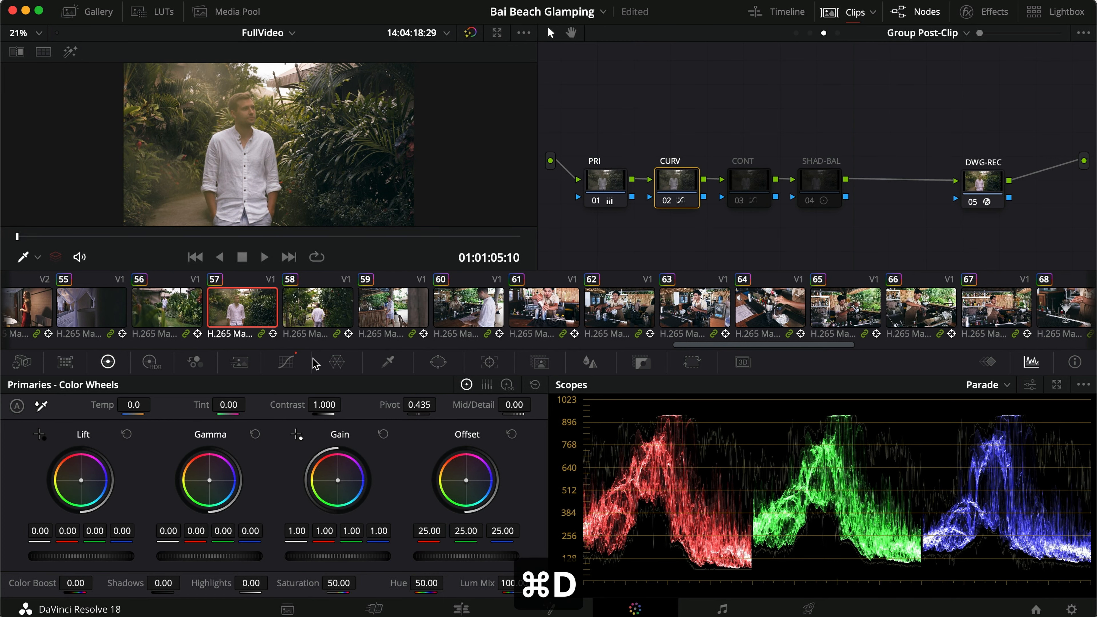
{"action": "left_click", "coordinate": [286, 362]}
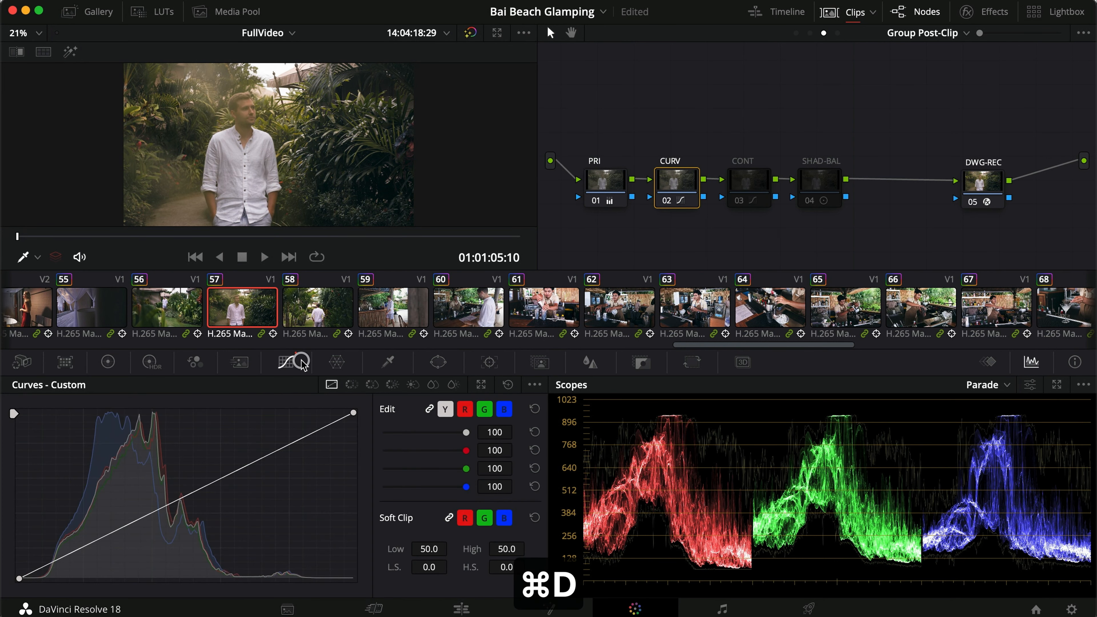
{"action": "left_click", "coordinate": [352, 385]}
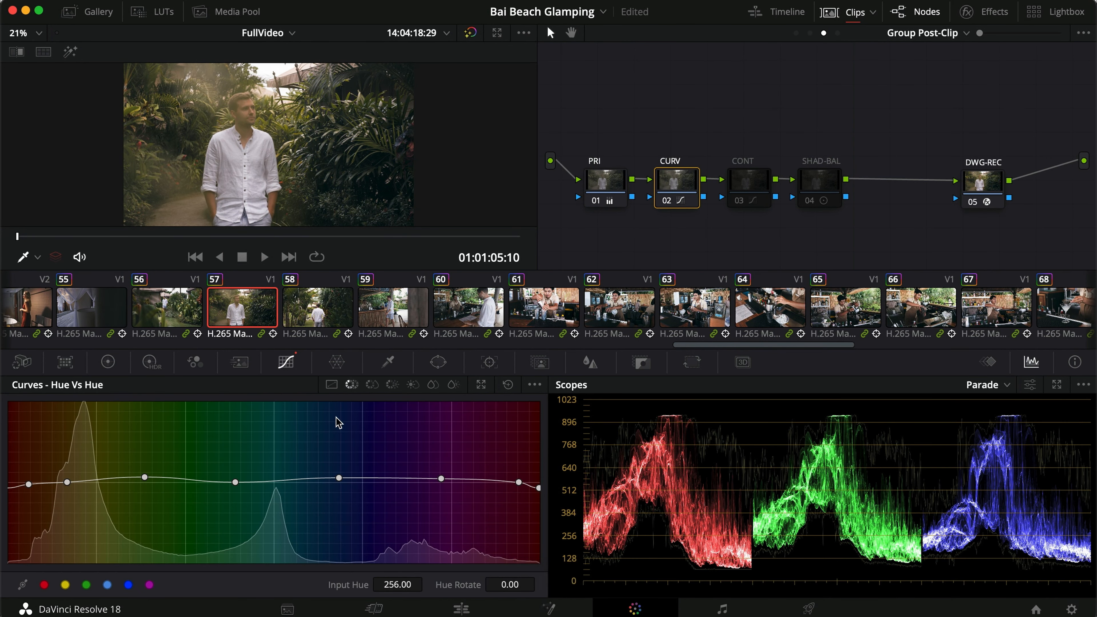
{"action": "left_click", "coordinate": [370, 385]}
{"action": "left_click", "coordinate": [392, 384]}
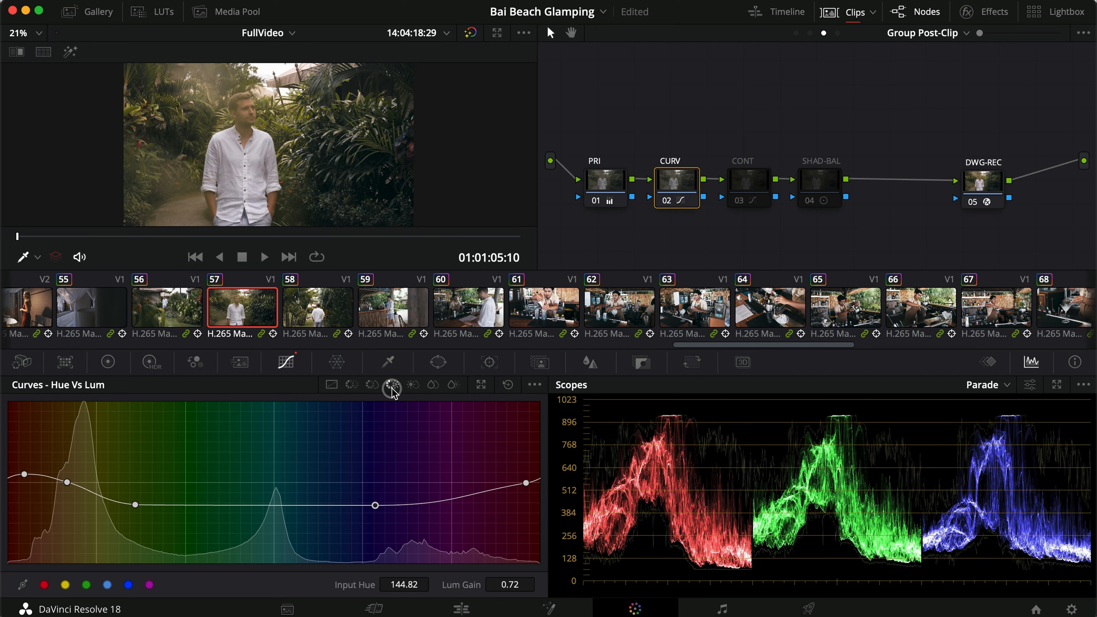
{"action": "left_click", "coordinate": [352, 384]}
Enable the Group Post-Clip CONT node, show its Sat Vs Lum curve and toggle the node repeatedly to compare its effect.
{"action": "left_click", "coordinate": [759, 187]}
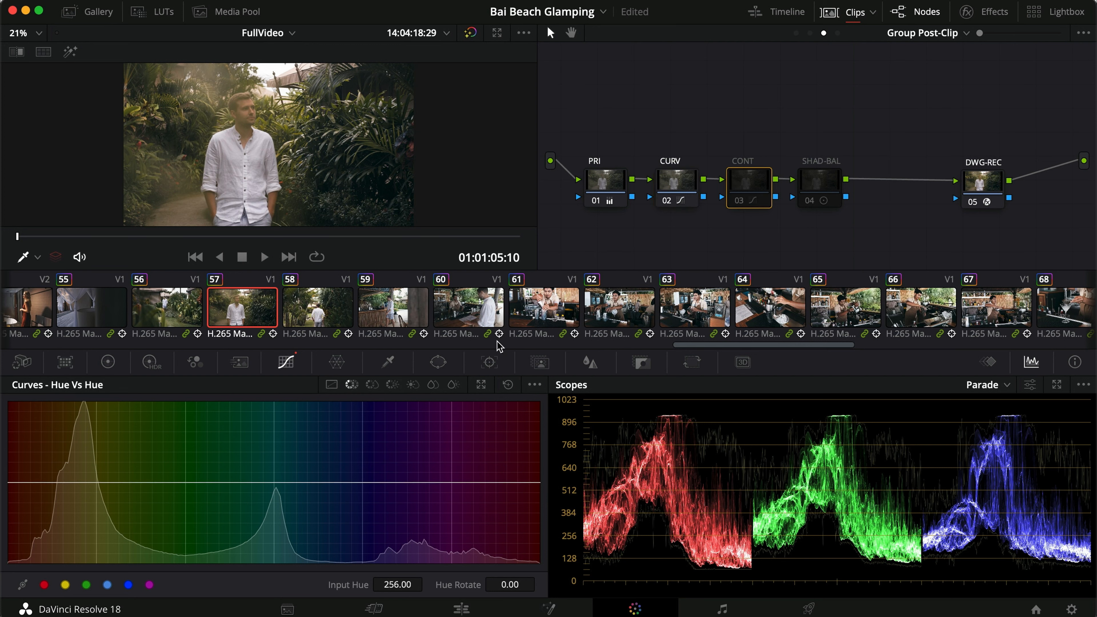
{"action": "key", "text": "super+d"}
{"action": "left_click", "coordinate": [453, 385]}
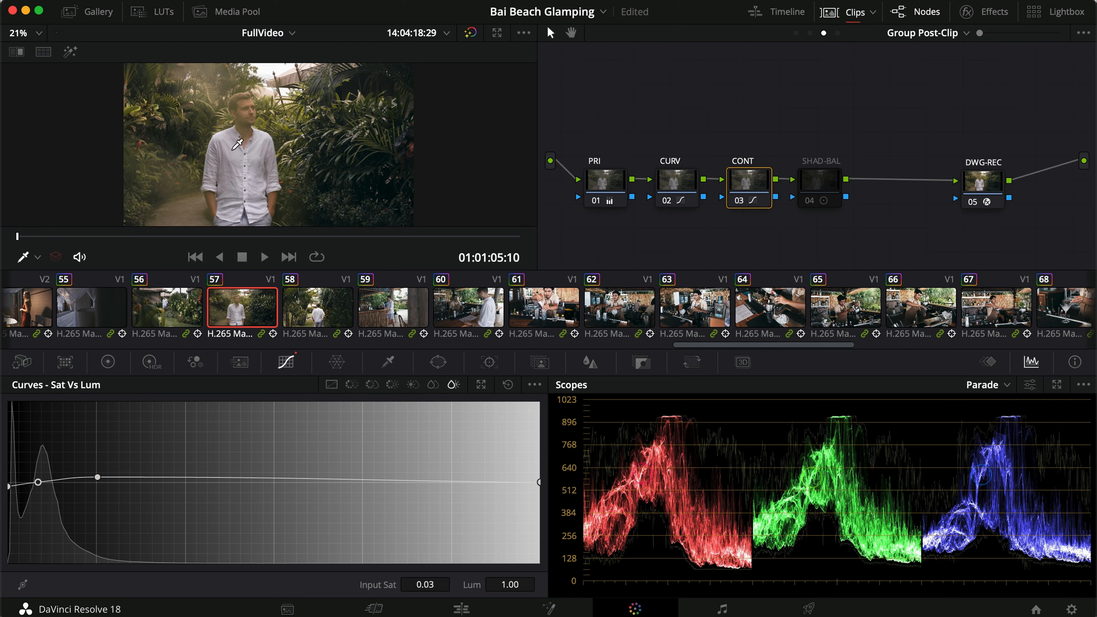
{"action": "key", "text": "super+d"}
{"action": "key", "text": "super+d"}
{"action": "key", "text": "super+d"}
{"action": "key", "text": "super+d"}
{"action": "key", "text": "super+d"}
{"action": "key", "text": "super+d"}
{"action": "key", "text": "super+d"}
{"action": "key", "text": "super+d"}
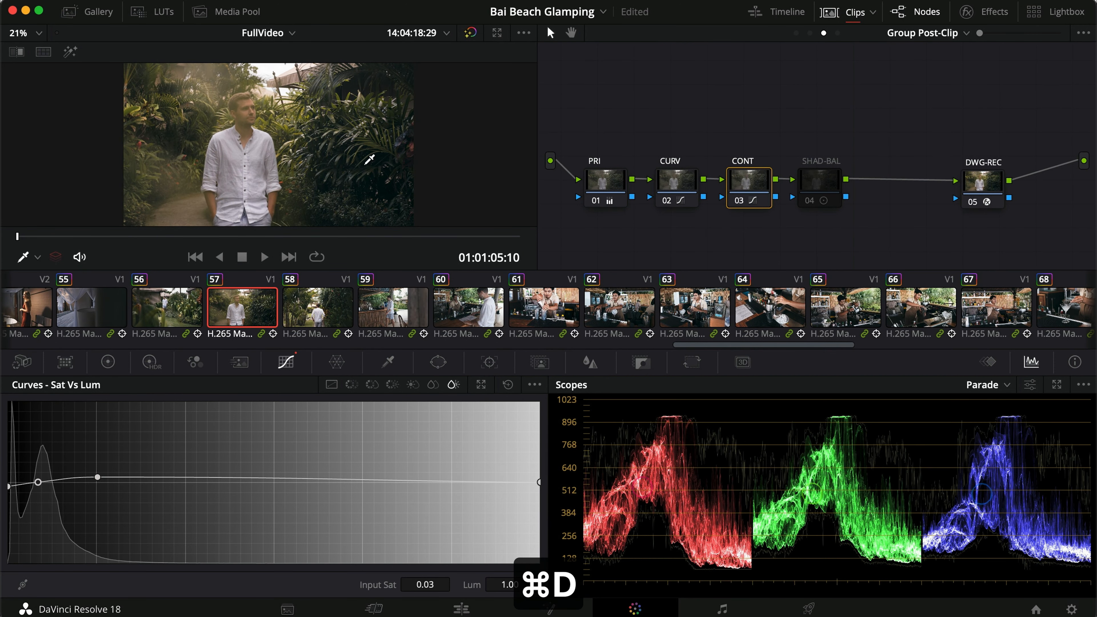
Show the Log Wheels of the SHAD-BAL node in the Group Post-Clip graph and enable the node.
{"action": "left_click", "coordinate": [828, 181]}
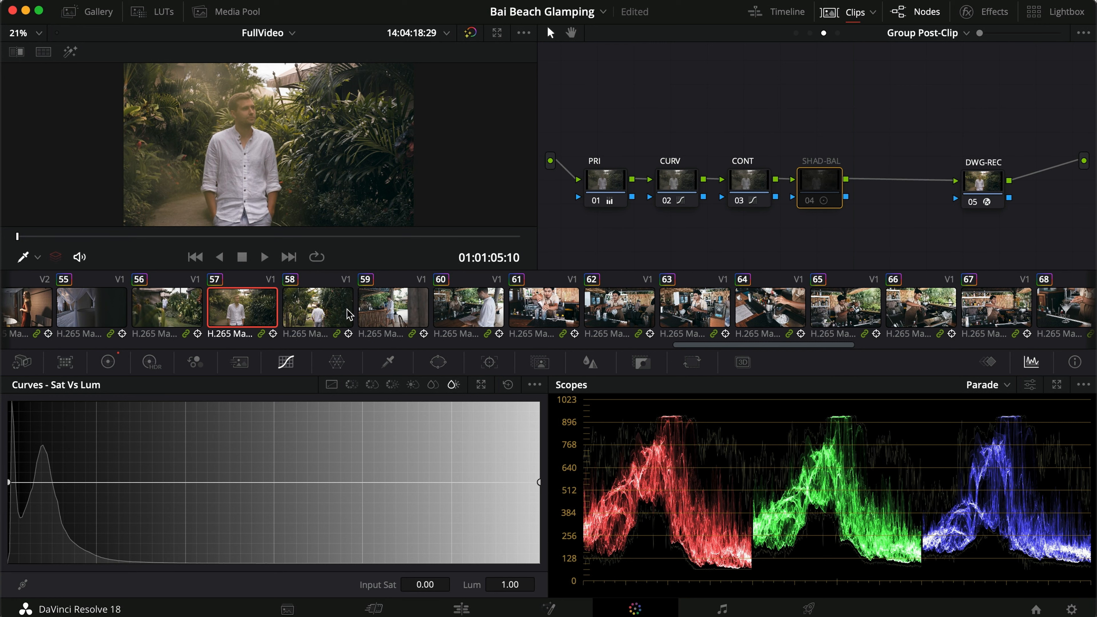
{"action": "left_click", "coordinate": [108, 362]}
{"action": "left_click", "coordinate": [506, 385]}
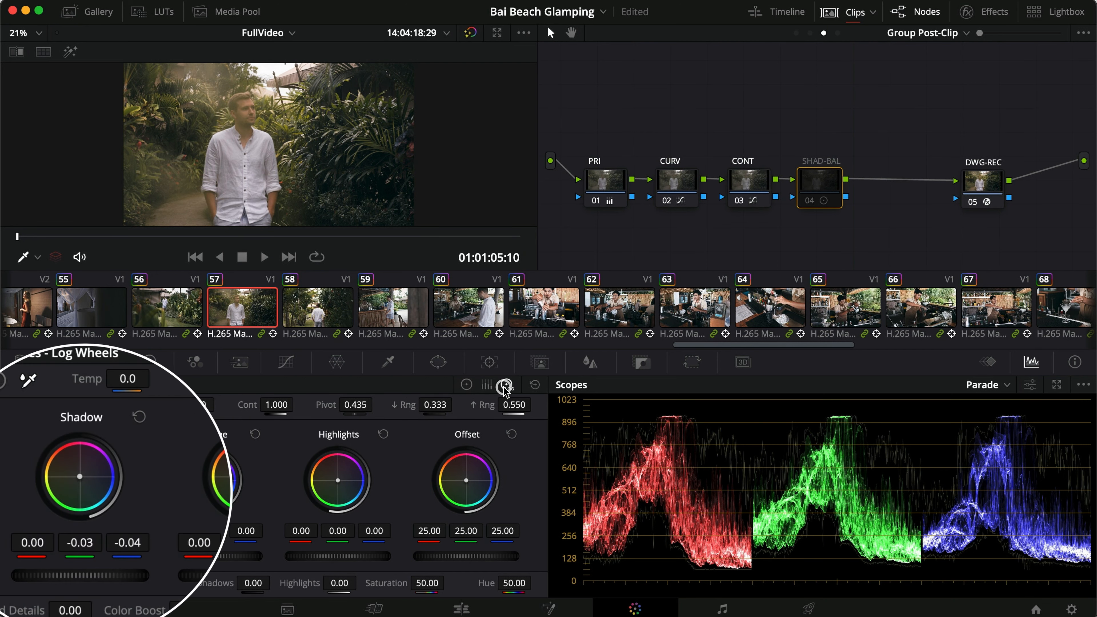
{"action": "key", "text": "super+d"}
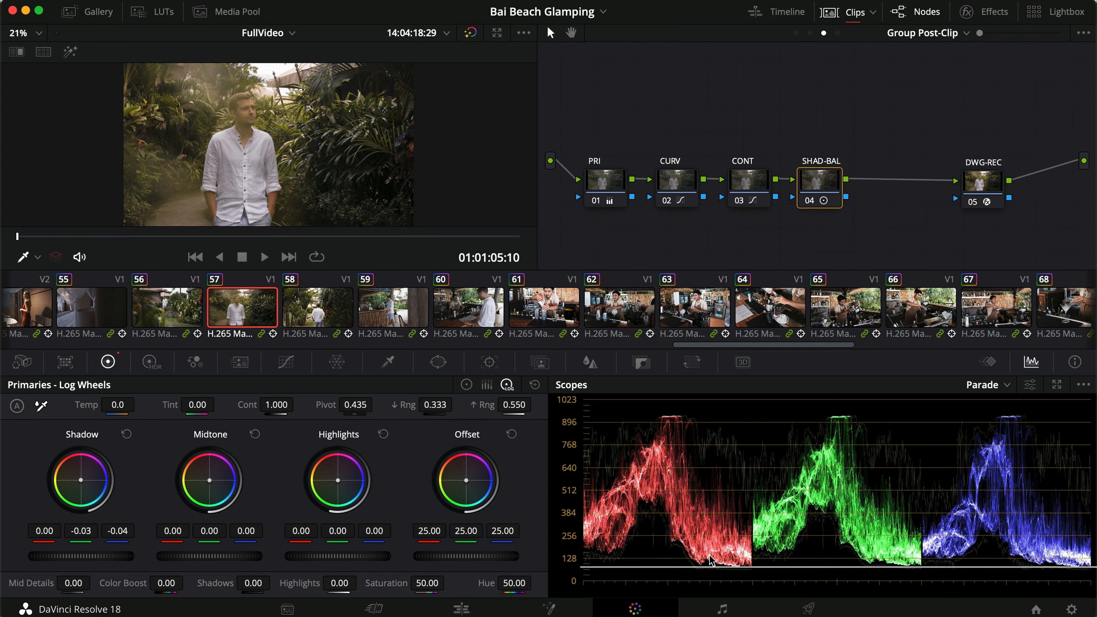
Enable nodes 04 and 07 in clip 57's Clip graph and show the Window settings of node 04.
{"action": "left_click", "coordinate": [812, 34]}
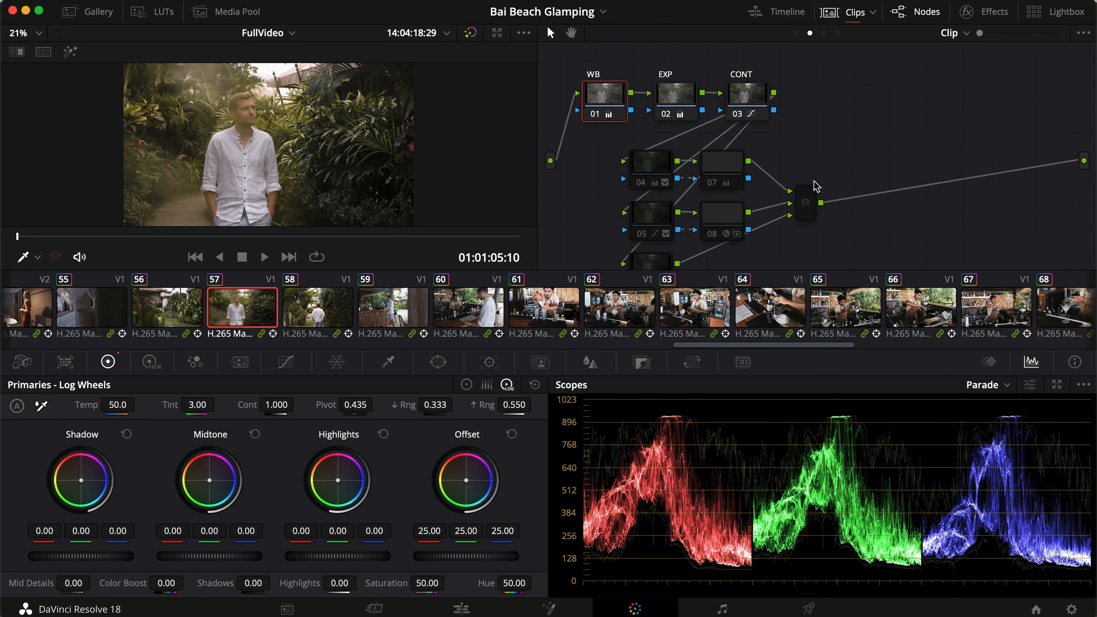
{"action": "scroll", "coordinate": [823, 164], "scroll_direction": "down", "scroll_amount": 1}
{"action": "left_click_drag", "start_coordinate": [831, 150], "coordinate": [627, 318]}
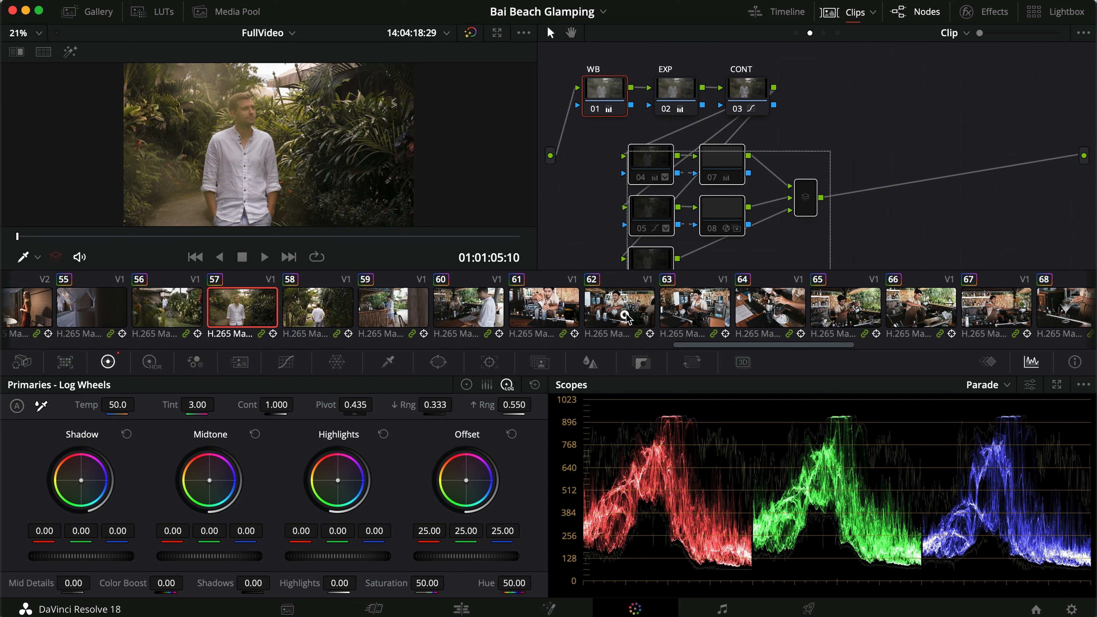
{"action": "left_click_drag", "start_coordinate": [585, 155], "coordinate": [710, 159]}
{"action": "key", "text": "super+d"}
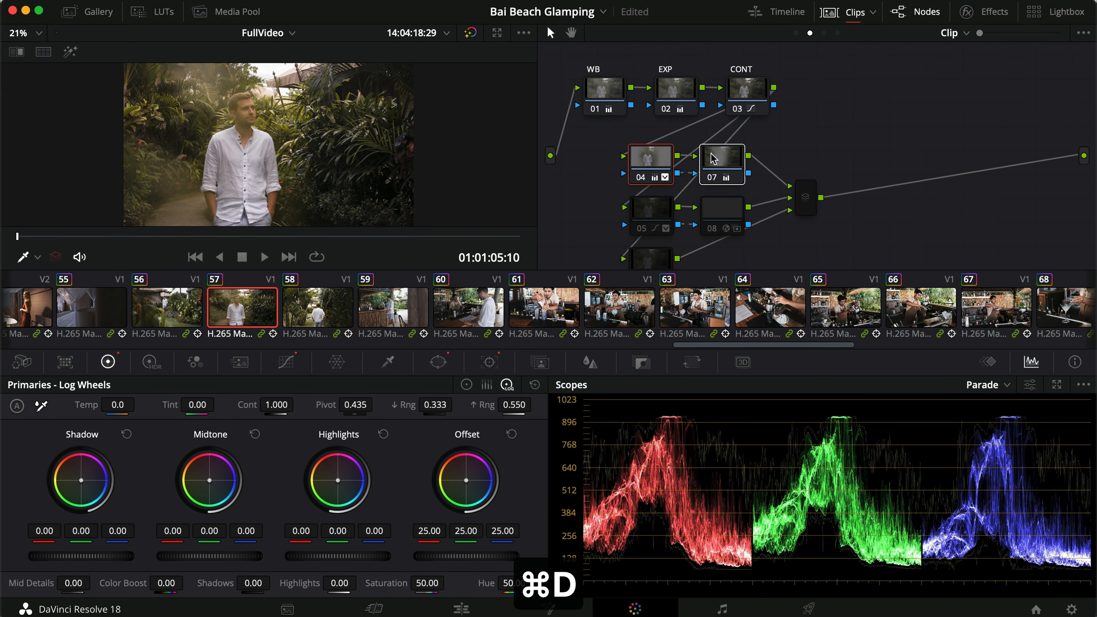
{"action": "left_click", "coordinate": [436, 363]}
Enable nodes 05 and 08 in the Clip graph.
{"action": "left_click", "coordinate": [654, 215]}
{"action": "left_click", "coordinate": [734, 214], "text": "super"}
{"action": "key", "text": "super+d"}
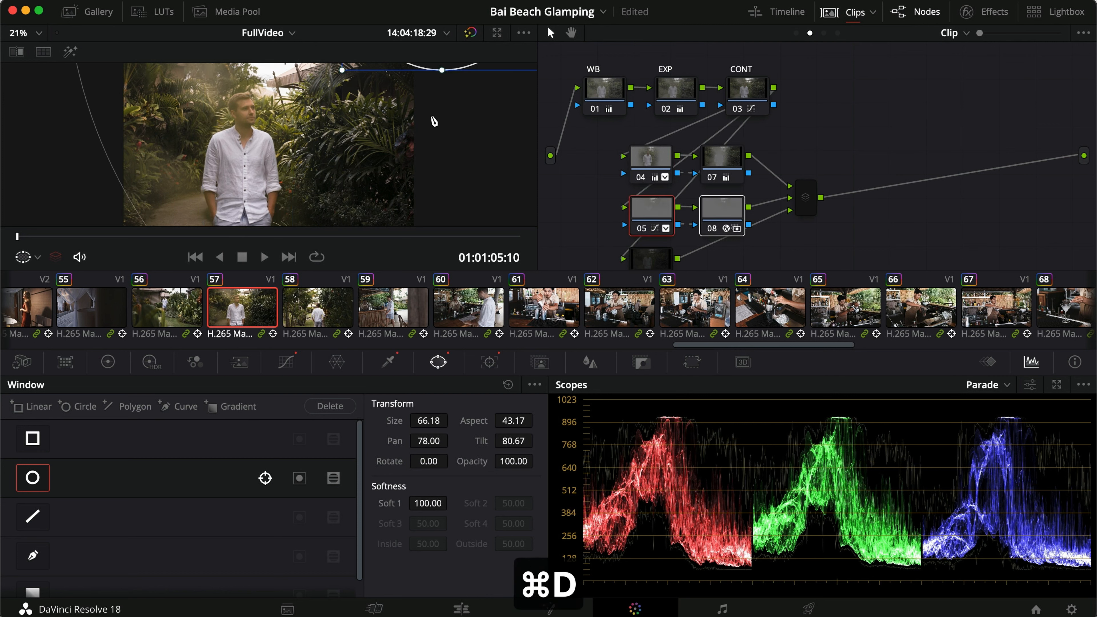
Show node 05's HSL Qualifier settings and briefly highlight its luminance selection in the viewer.
{"action": "left_click", "coordinate": [387, 362]}
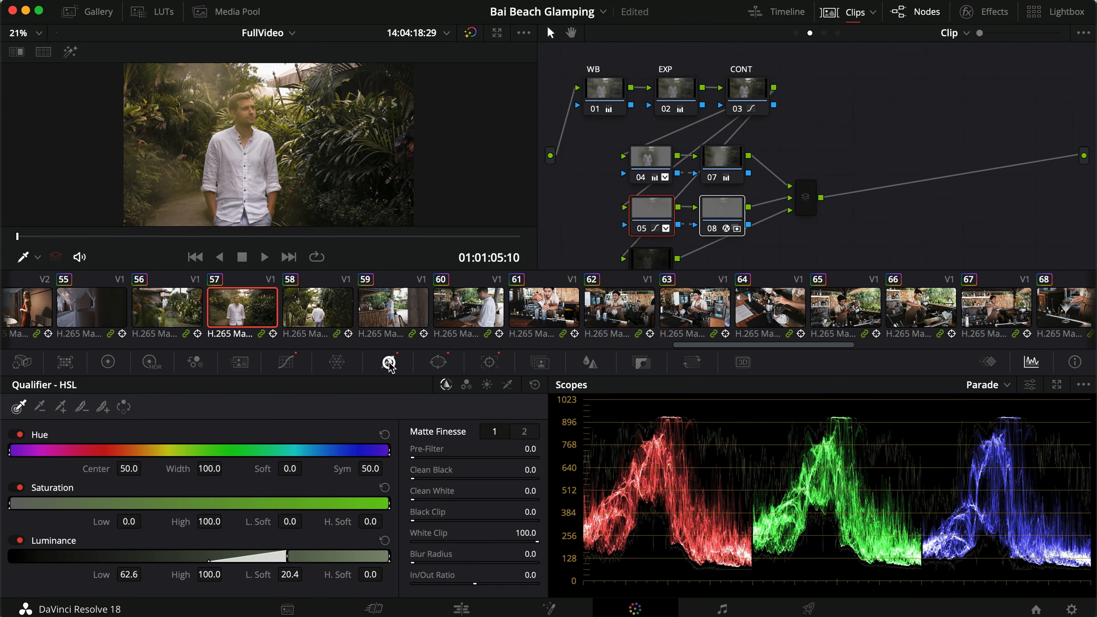
{"action": "key", "text": "shift+h"}
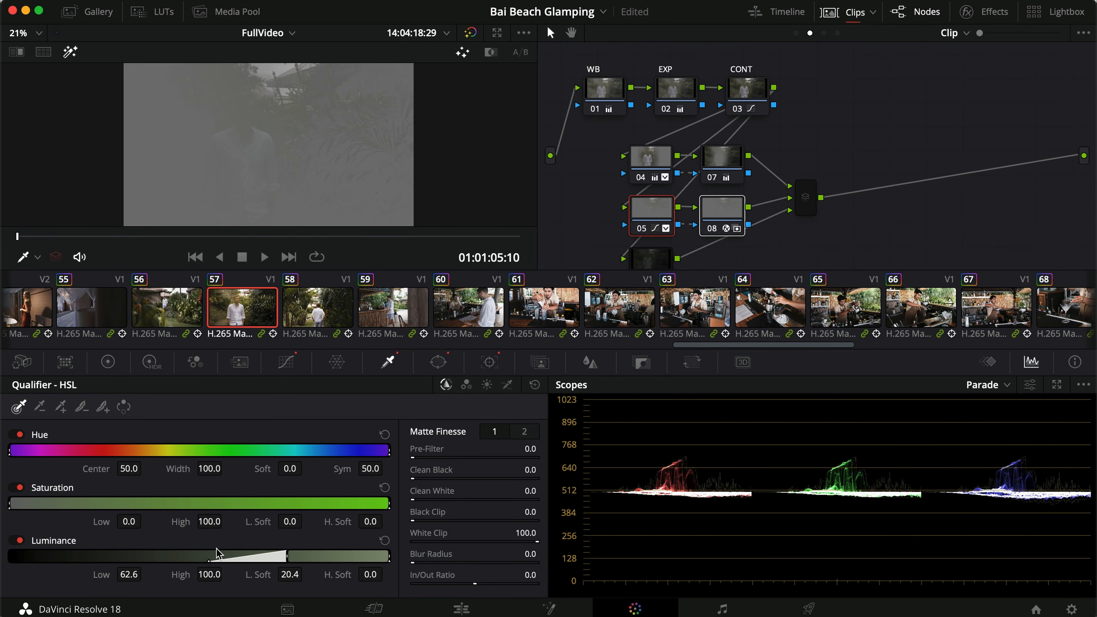
{"action": "key", "text": "shift+h"}
Enable the node below node 05 in the Clip graph and show its Window settings.
{"action": "left_click", "coordinate": [664, 252]}
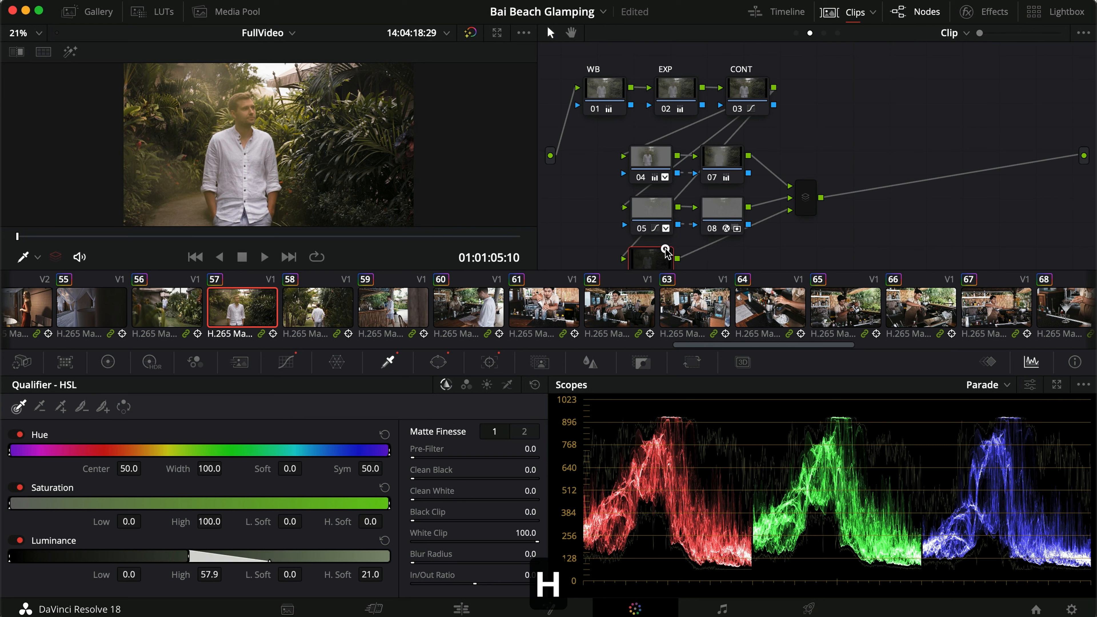
{"action": "key", "text": "super+d"}
{"action": "left_click", "coordinate": [438, 362]}
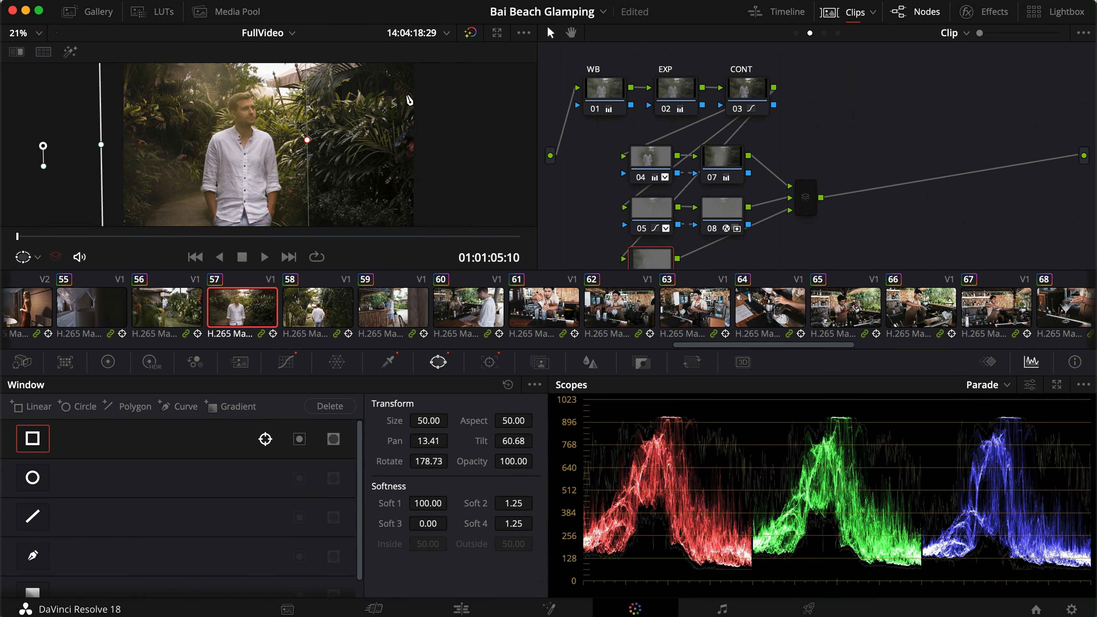
Toggle the lowest node, then all the parallel Clip nodes together, comparing the grade in full-screen view as well.
{"action": "key", "text": "super+d"}
{"action": "key", "text": "super+d"}
{"action": "left_click_drag", "start_coordinate": [574, 165], "coordinate": [807, 286]}
{"action": "key", "text": "super+d"}
{"action": "key", "text": "super+d"}
{"action": "key", "text": "super+d"}
{"action": "key", "text": "super+d"}
{"action": "key", "text": "super+f"}
{"action": "key", "text": "super+d"}
Move to a mid-clip frame of clip 57 and toggle the parallel Clip nodes to compare their combined effect.
{"action": "key", "text": "super+d"}
{"action": "key", "text": "super+f"}
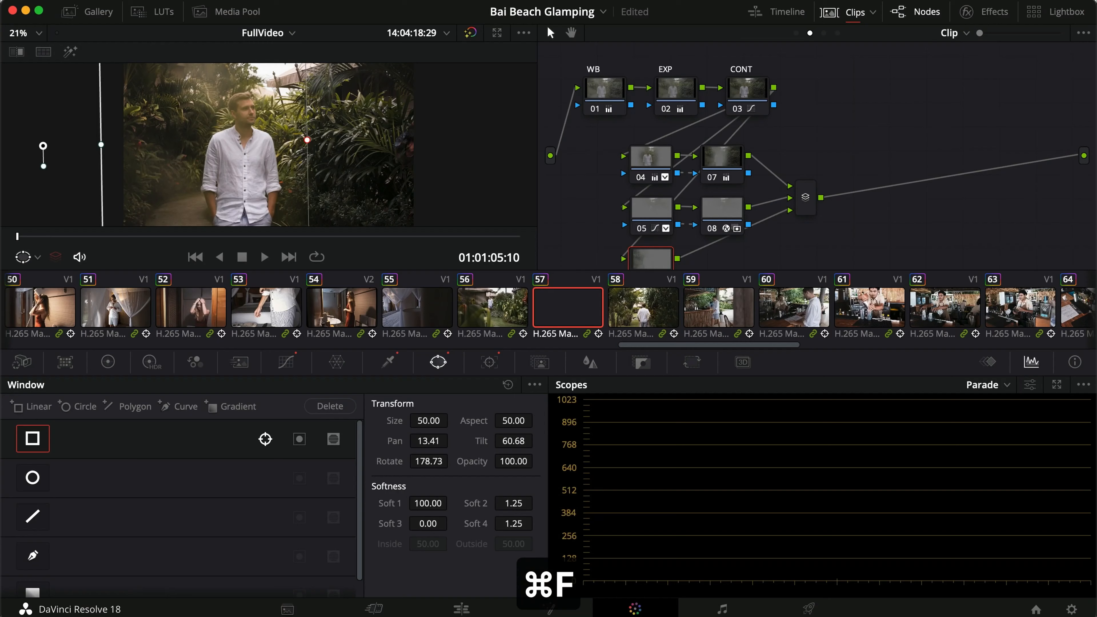
{"action": "mouse_move", "coordinate": [257, 236]}
{"action": "left_mouse_down"}
{"action": "mouse_move", "coordinate": [374, 236]}
{"action": "mouse_move", "coordinate": [250, 236]}
{"action": "left_mouse_up"}
{"action": "left_click_drag", "start_coordinate": [598, 174], "coordinate": [818, 266]}
{"action": "key", "text": "super+d"}
{"action": "key", "text": "super+d"}
{"action": "key", "text": "super+d"}
{"action": "key", "text": "super+d"}
{"action": "left_click", "coordinate": [860, 234]}
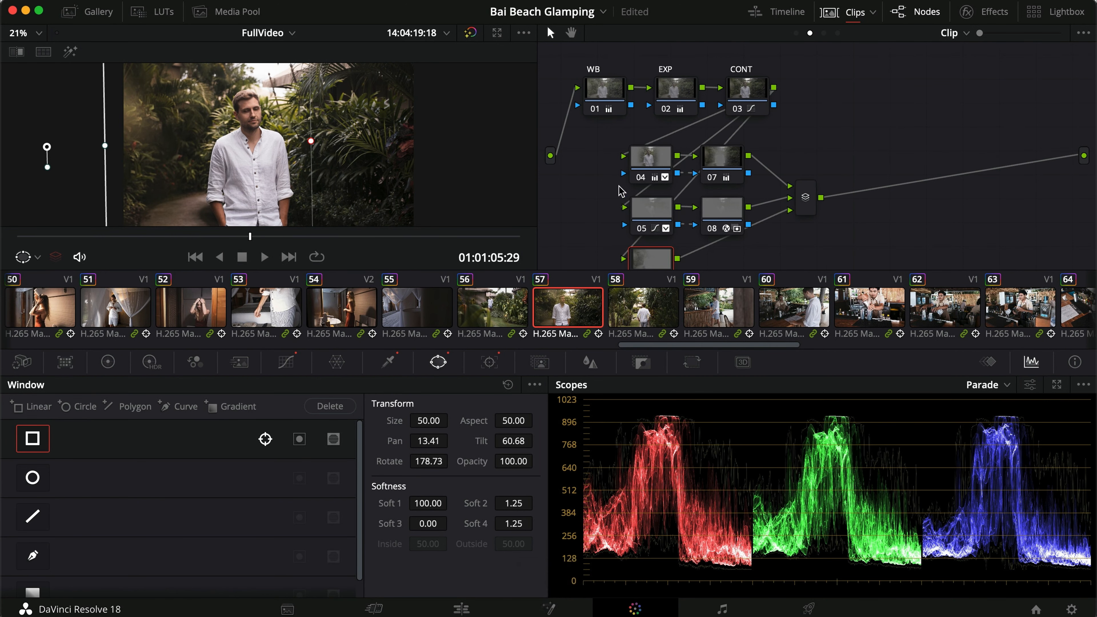
Switch to the Tutorial timeline, open it on the Edit page and scrub through its clips to 01:00:11:10.
{"action": "left_click", "coordinate": [294, 36]}
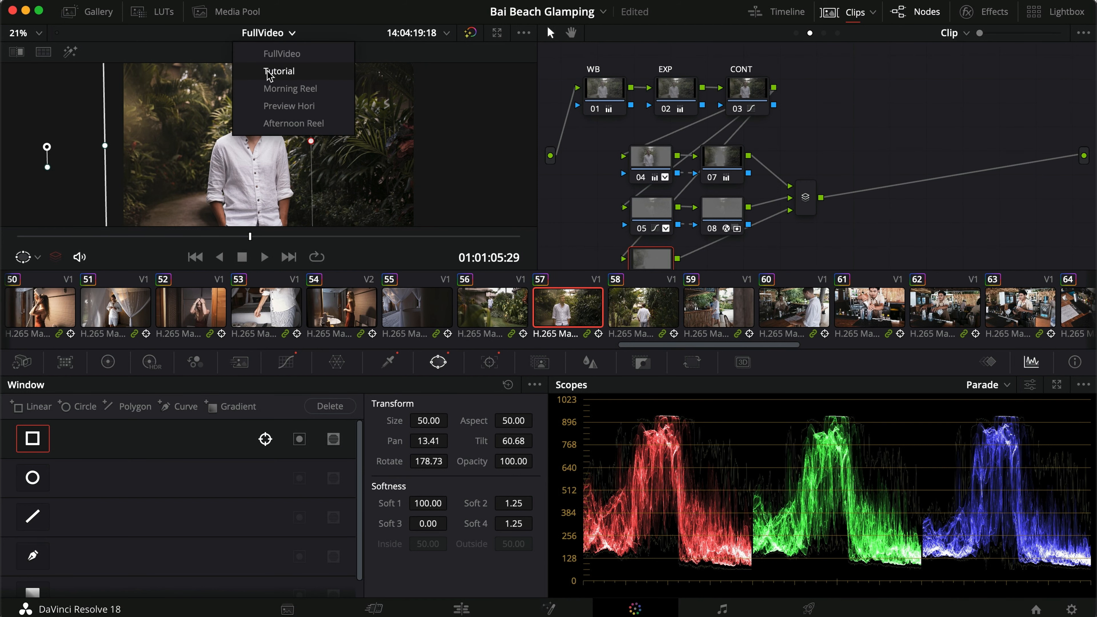
{"action": "left_click", "coordinate": [287, 72]}
{"action": "left_click", "coordinate": [464, 608]}
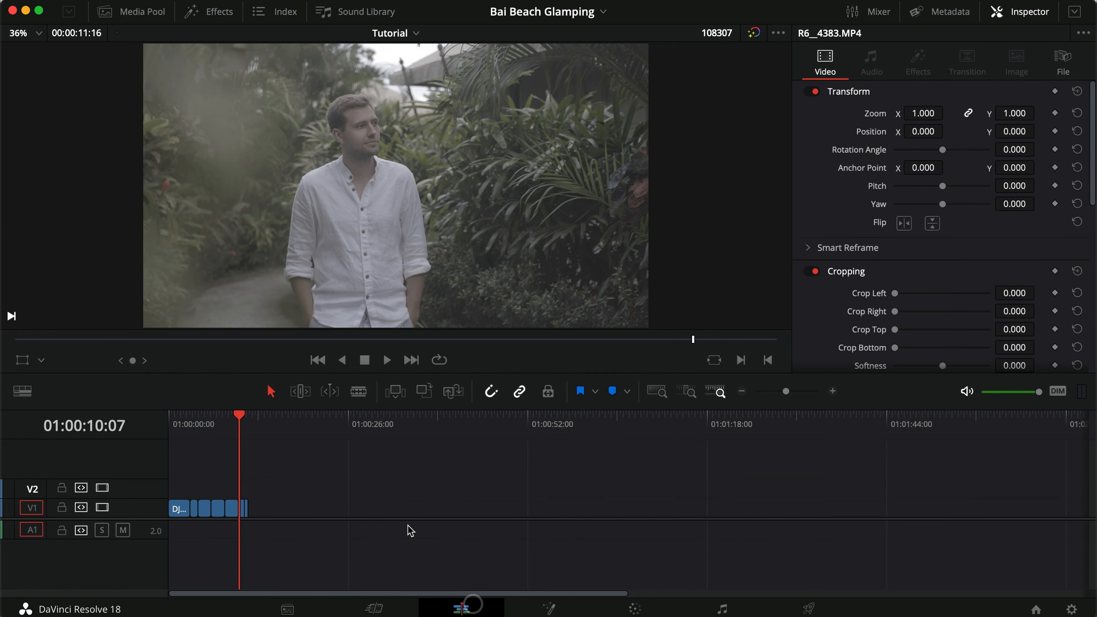
{"action": "left_click_drag", "start_coordinate": [204, 427], "coordinate": [245, 429]}
{"action": "key", "text": "z"}
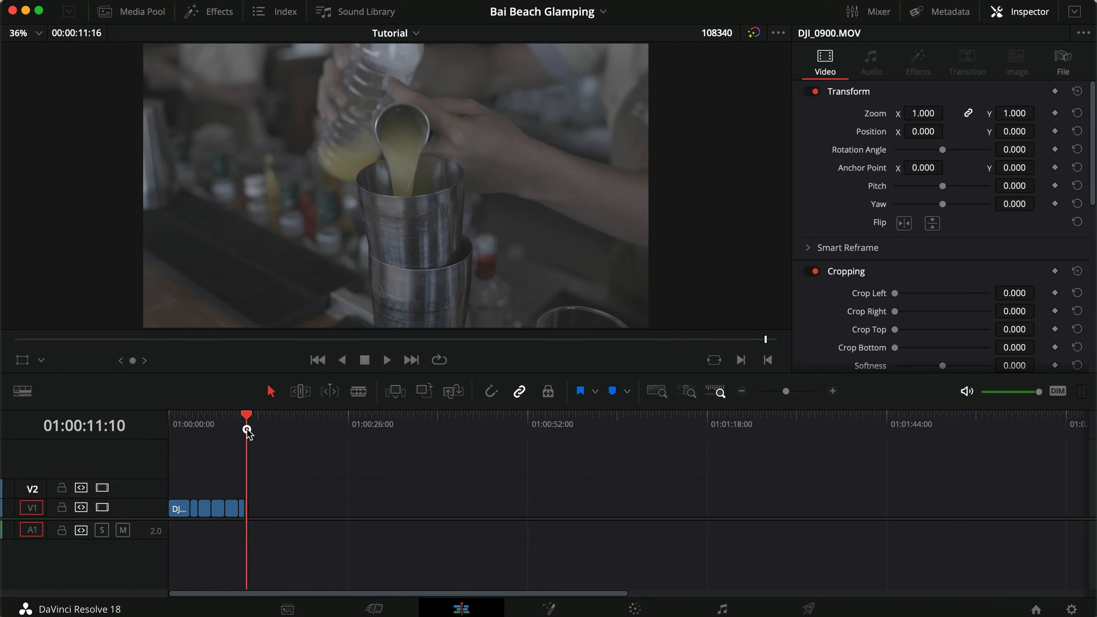
{"action": "left_click", "coordinate": [288, 465]}
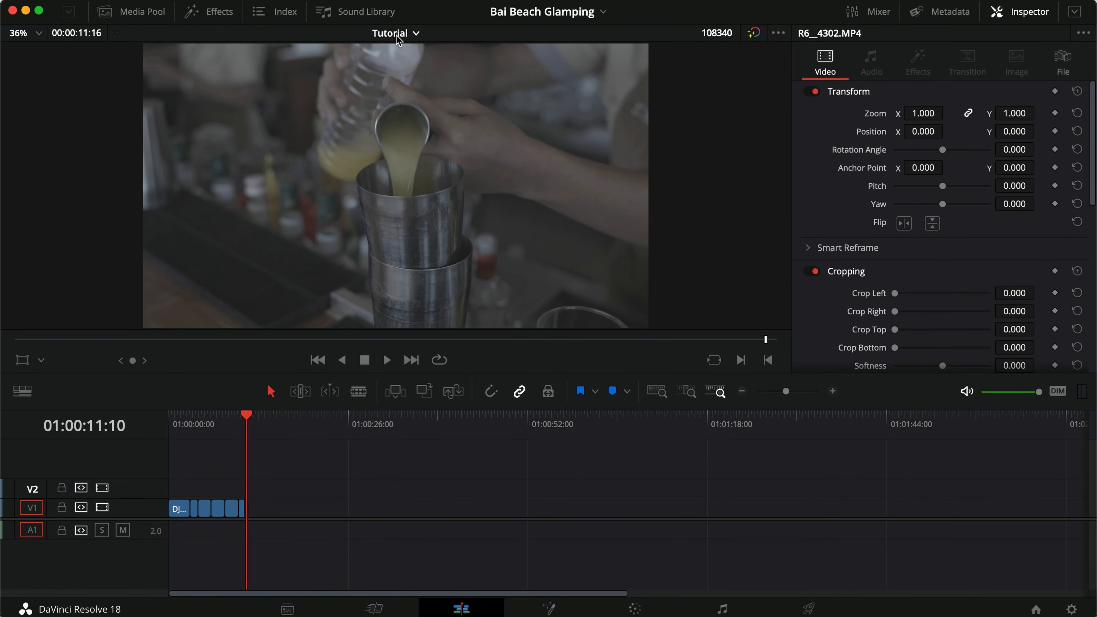
Show all clips of the Tutorial timeline in the Color page's Lightbox.
{"action": "left_click", "coordinate": [653, 609]}
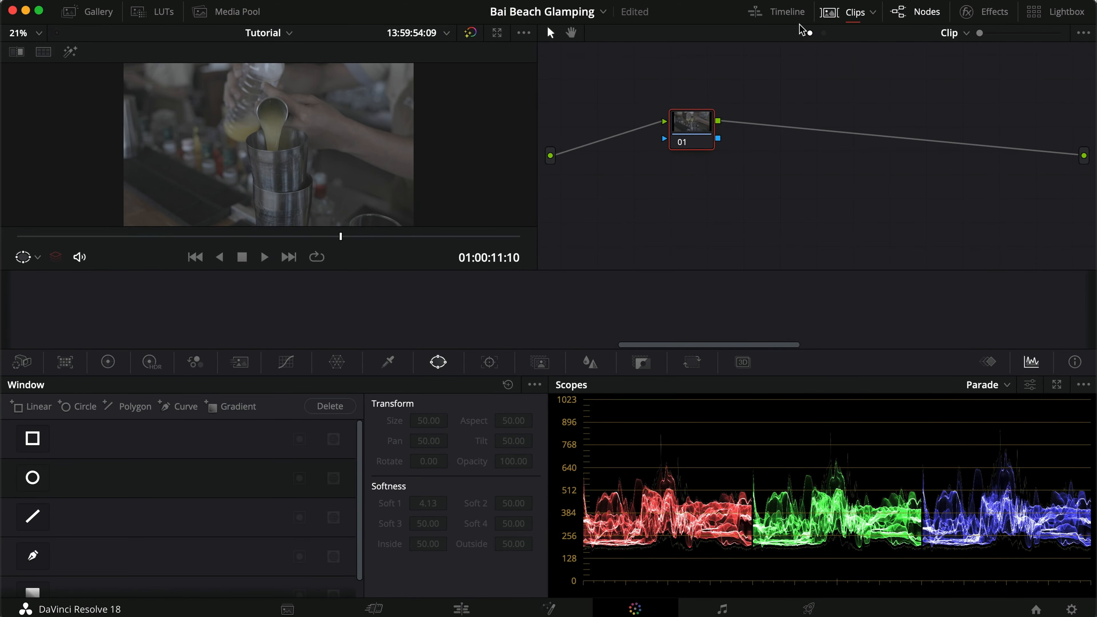
{"action": "left_click", "coordinate": [1036, 12]}
{"action": "left_click", "coordinate": [51, 52]}
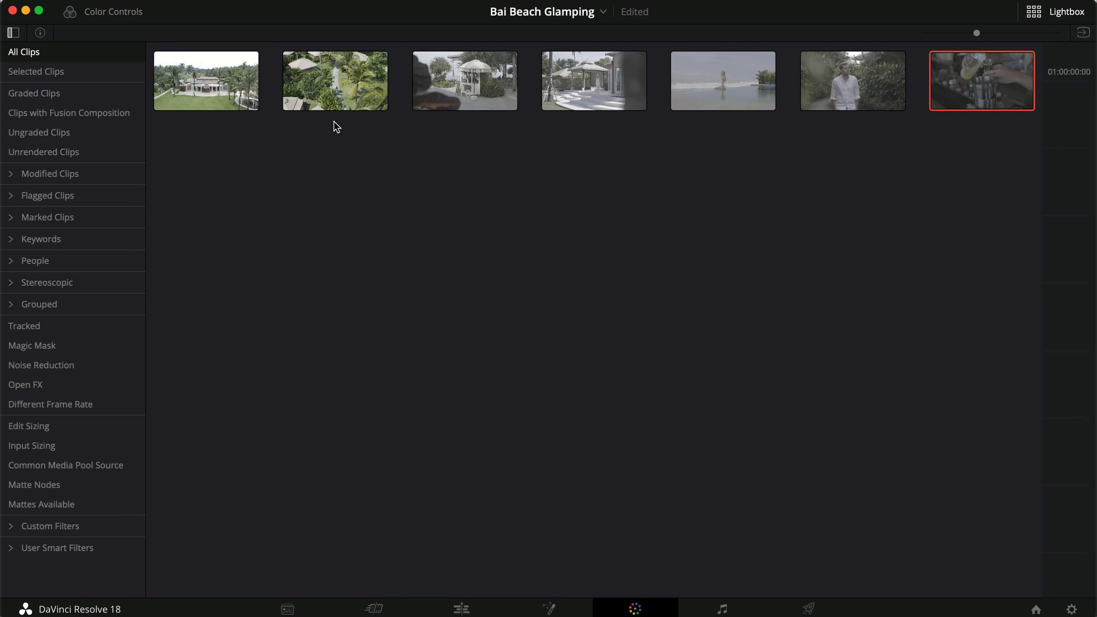
Assign the first two clips, the aerial shots, to the existing Drone group.
{"action": "left_click", "coordinate": [224, 82]}
{"action": "left_click", "coordinate": [312, 89], "text": "shift"}
{"action": "right_click", "coordinate": [312, 90]}
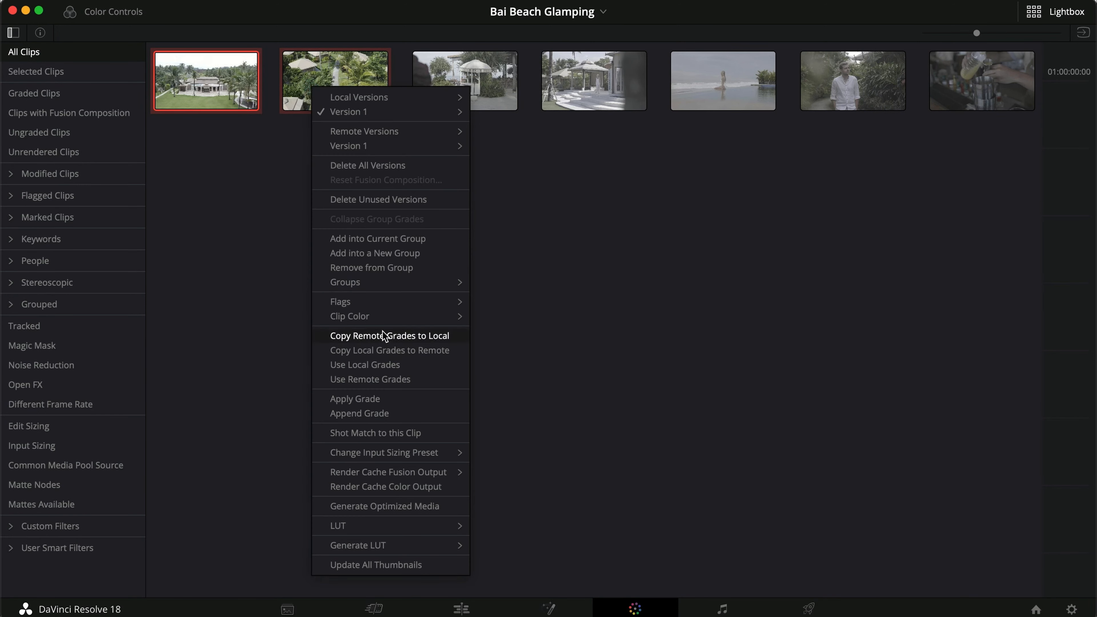
{"action": "mouse_move", "coordinate": [397, 282]}
{"action": "mouse_move", "coordinate": [511, 288]}
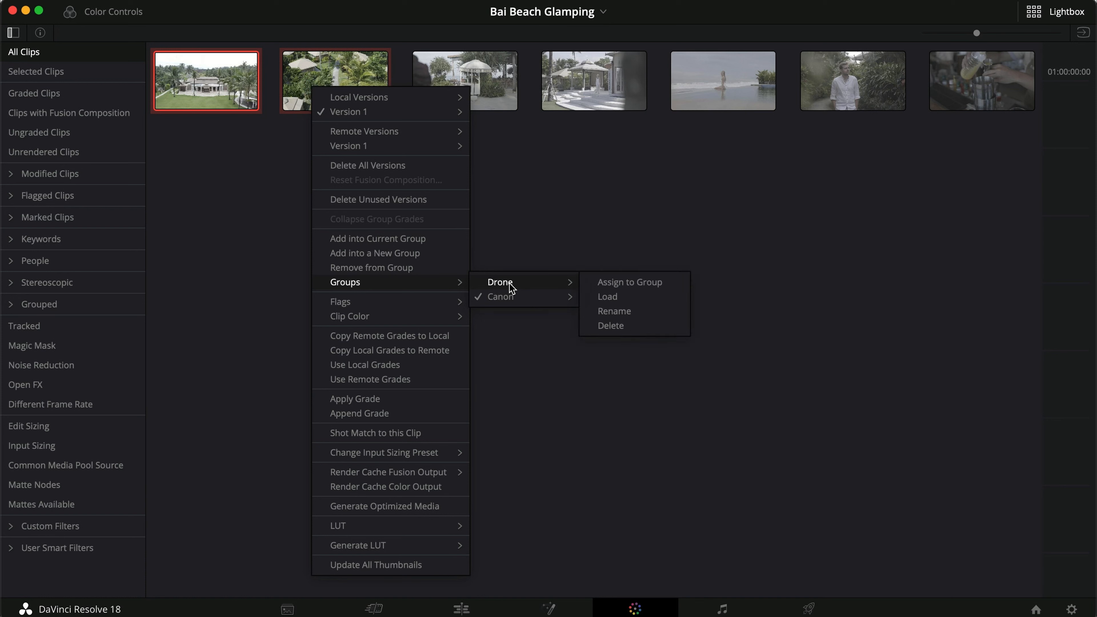
{"action": "left_click", "coordinate": [627, 283]}
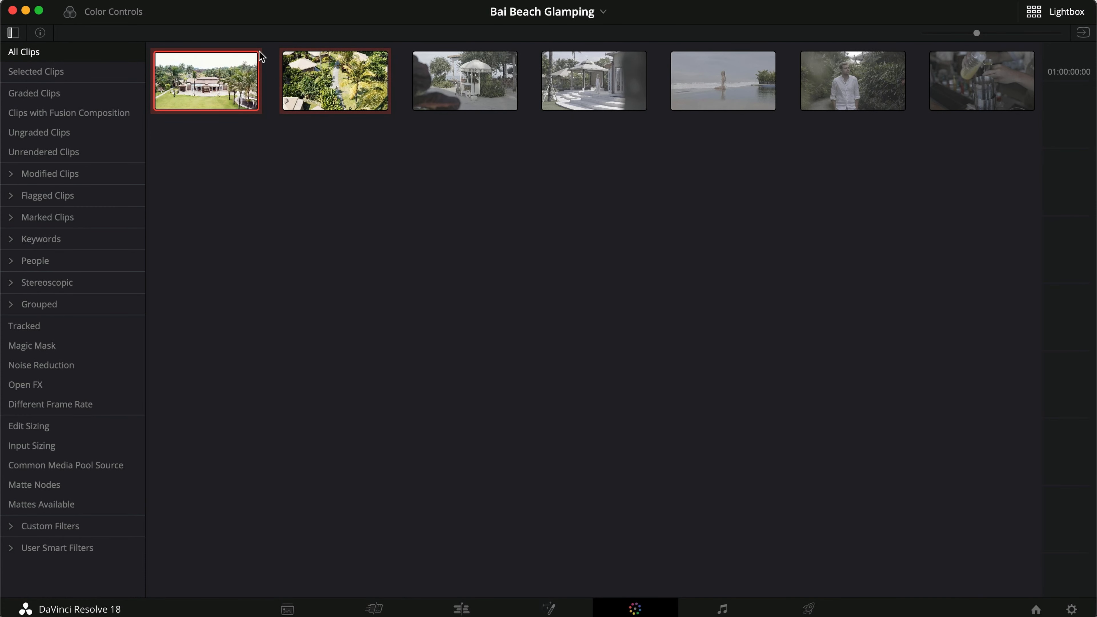
Assign the remaining five clips, from the white cart to the drink pouring shot, to the Canon group.
{"action": "left_click", "coordinate": [426, 79]}
{"action": "left_click", "coordinate": [956, 81], "text": "shift"}
{"action": "right_click", "coordinate": [957, 81]}
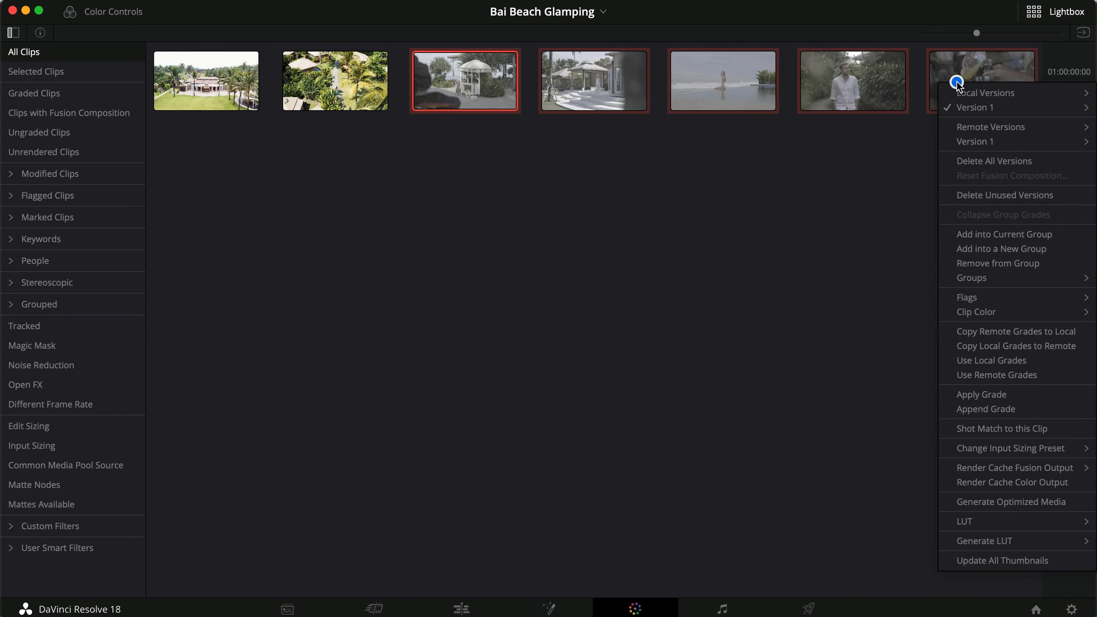
{"action": "mouse_move", "coordinate": [984, 282]}
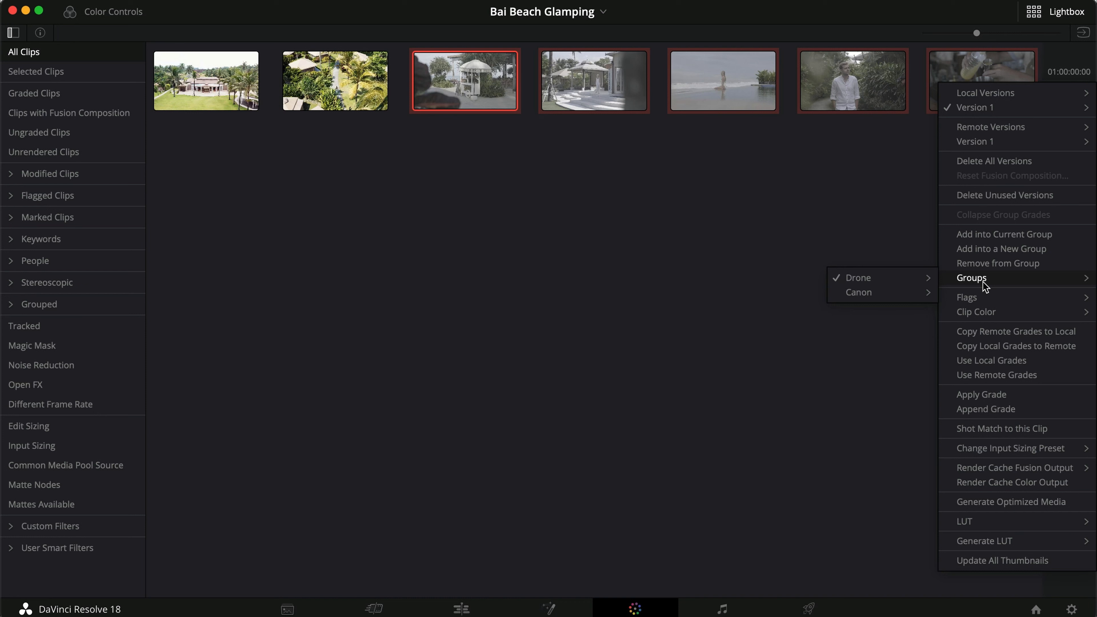
{"action": "mouse_move", "coordinate": [858, 297]}
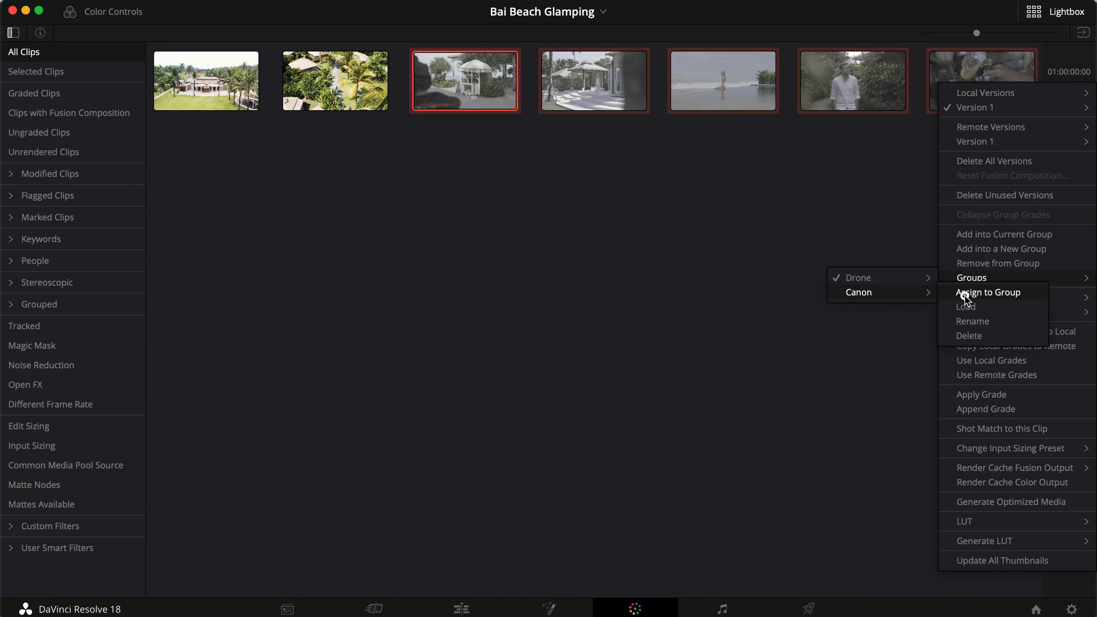
{"action": "left_click", "coordinate": [965, 296]}
Filter the Lightbox by the Drone group, then by the Canon group, and return to the grading view.
{"action": "left_click", "coordinate": [10, 305]}
{"action": "left_click", "coordinate": [31, 323]}
{"action": "left_click", "coordinate": [43, 344]}
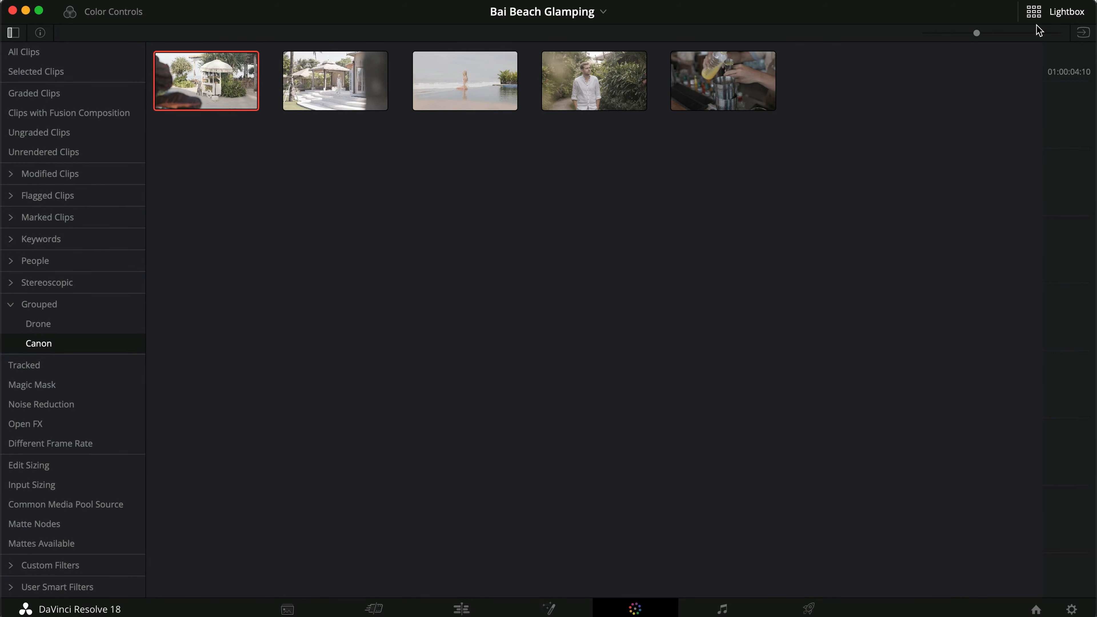
{"action": "left_click", "coordinate": [1052, 13]}
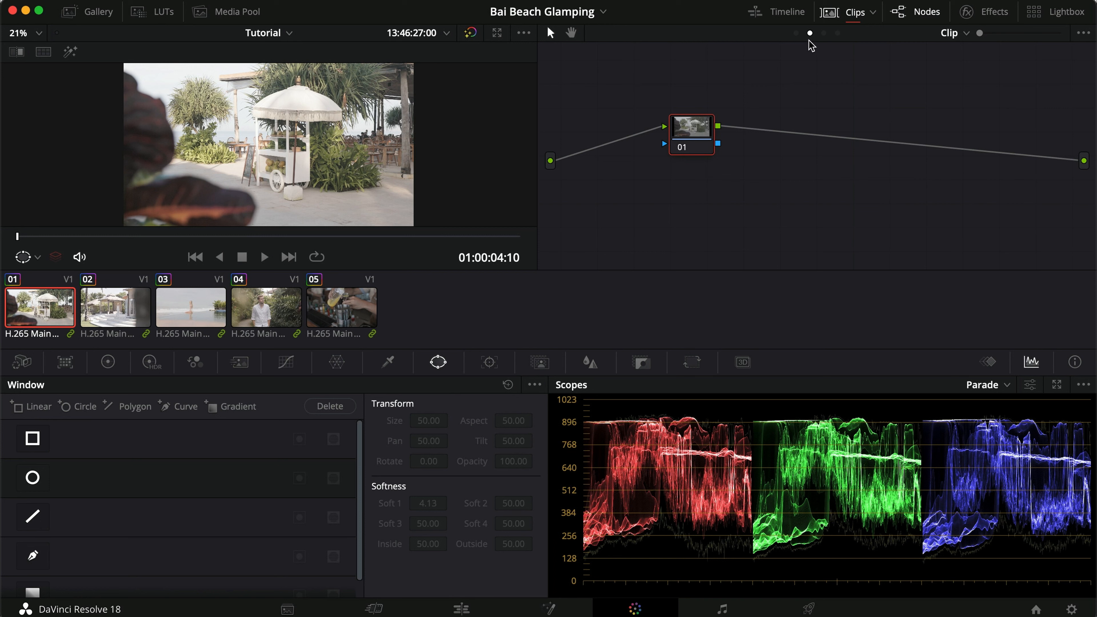
Disable the PRI, CURV, CONT, SHAD-BAL and DWG-REC nodes in the Group Post-Clip graph.
{"action": "left_click", "coordinate": [797, 33]}
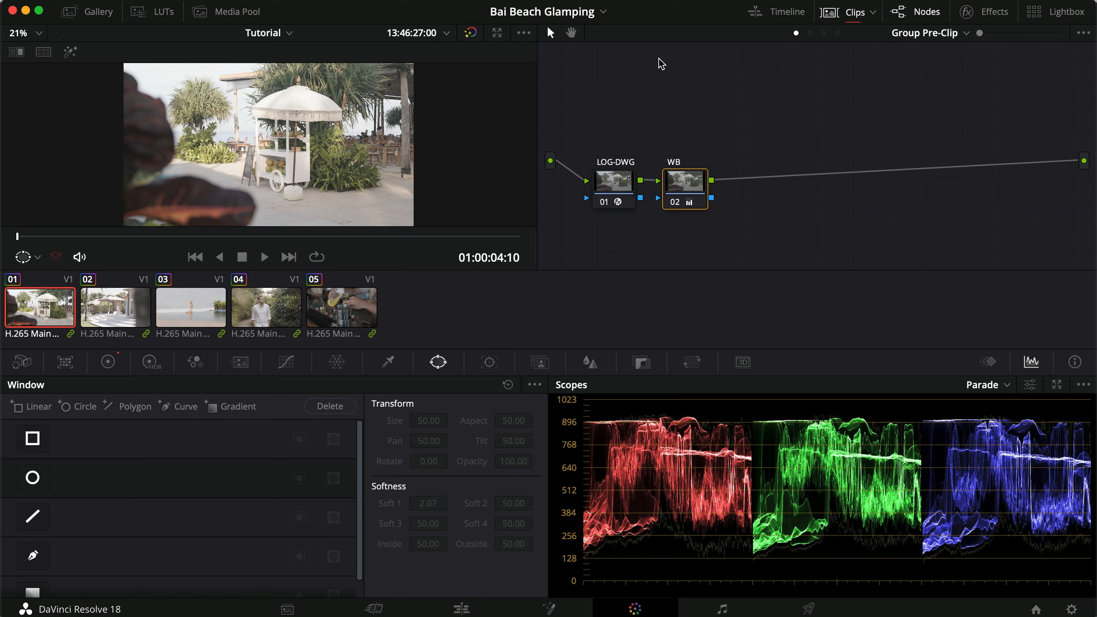
{"action": "left_click", "coordinate": [824, 33]}
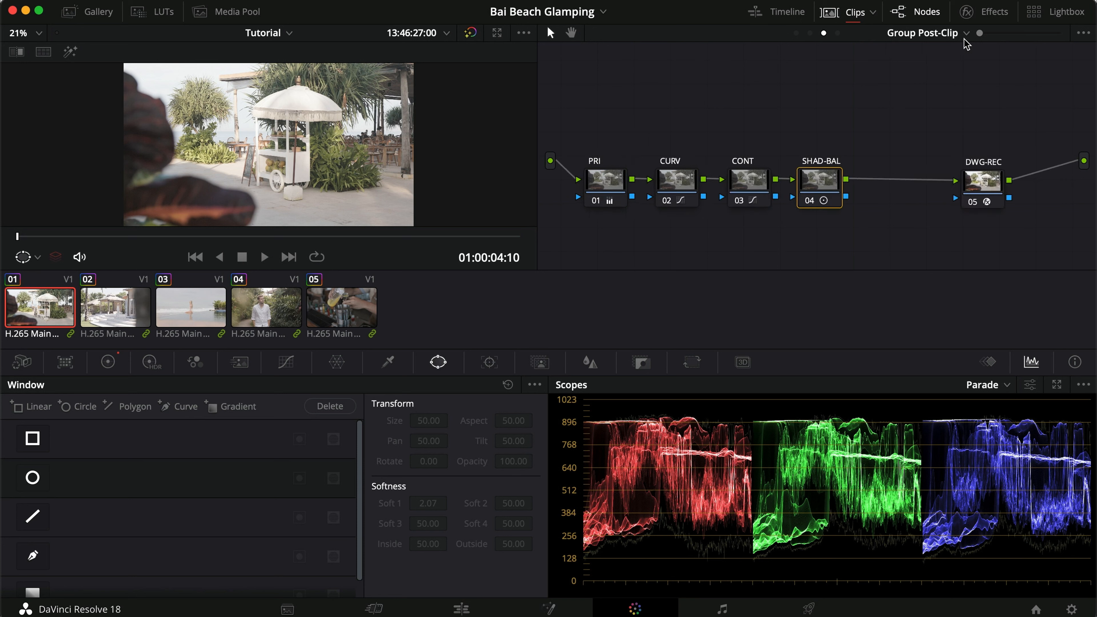
{"action": "left_click_drag", "start_coordinate": [571, 238], "coordinate": [874, 91]}
{"action": "key", "text": "super+d"}
{"action": "left_click", "coordinate": [982, 177]}
{"action": "key", "text": "super+d"}
{"action": "left_click", "coordinate": [858, 112]}
Disable the LOG-DWG and WB nodes in the Group Pre-Clip graph.
{"action": "left_click", "coordinate": [796, 33]}
{"action": "left_click_drag", "start_coordinate": [749, 123], "coordinate": [619, 217]}
{"action": "key", "text": "super+d"}
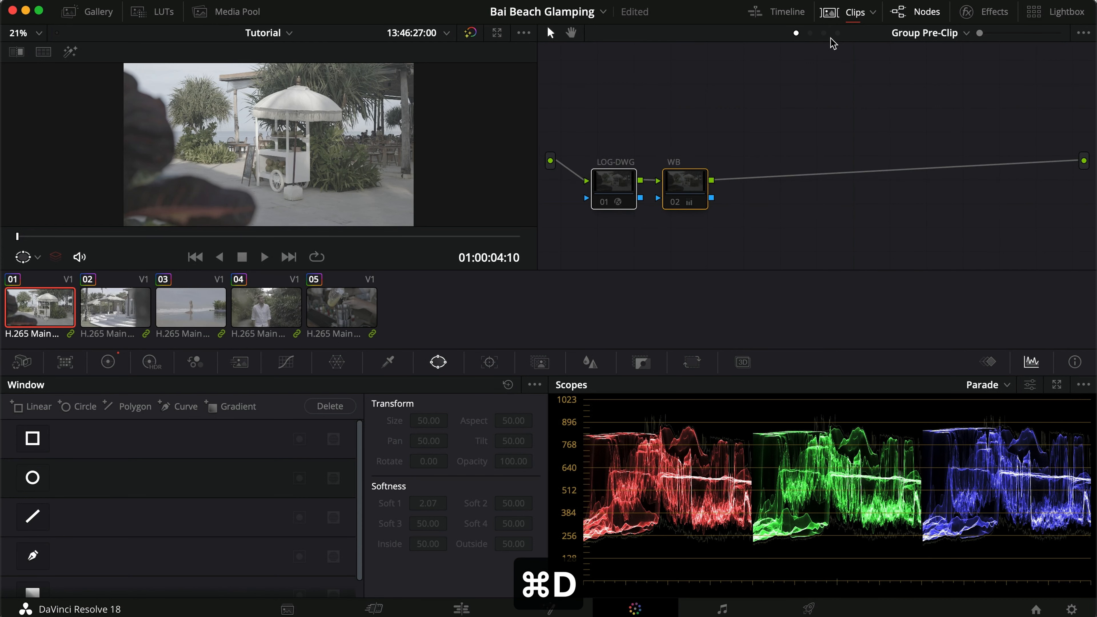
{"action": "left_click", "coordinate": [759, 148]}
Enable the LOG-DWG node in the Group Pre-Clip graph and review its Color Space Transform settings.
{"action": "left_click", "coordinate": [616, 181]}
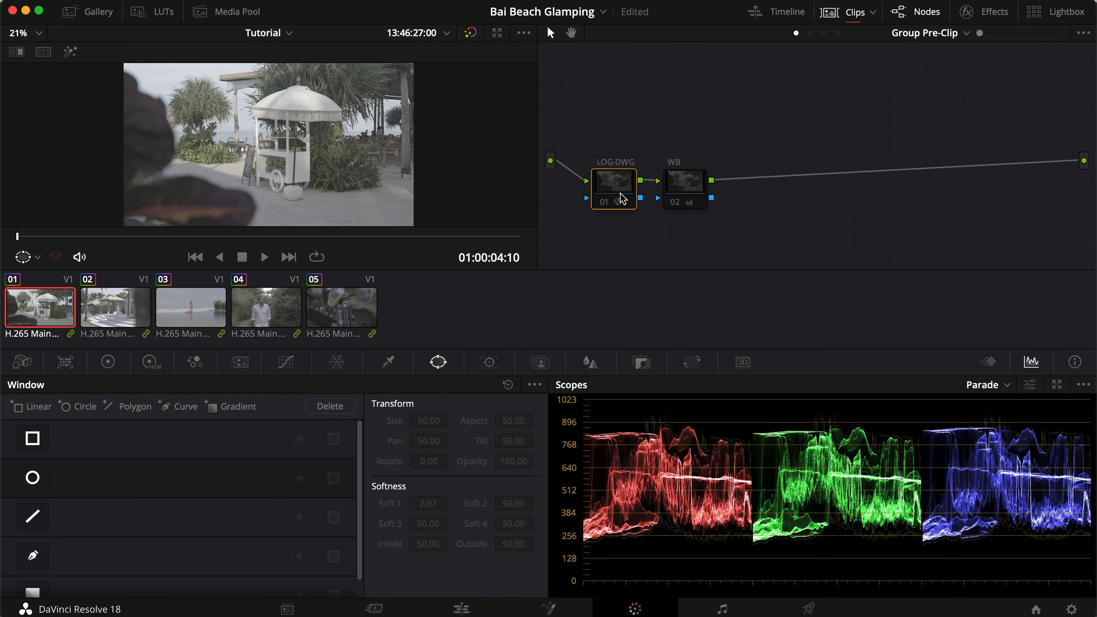
{"action": "left_click", "coordinate": [617, 186]}
{"action": "key", "text": "super+d"}
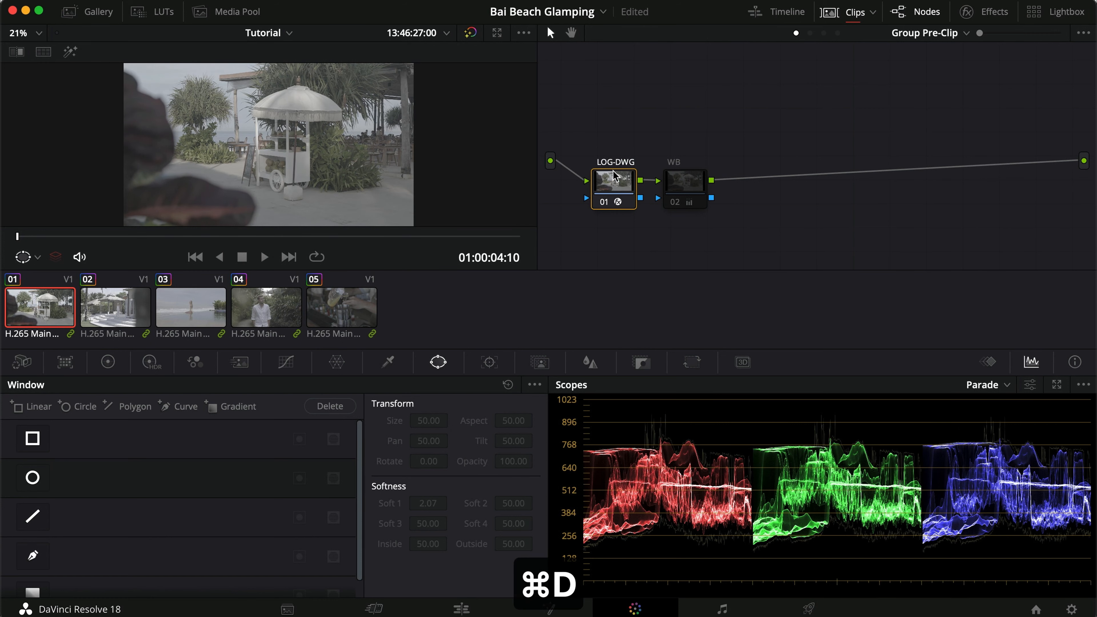
{"action": "left_click", "coordinate": [984, 11]}
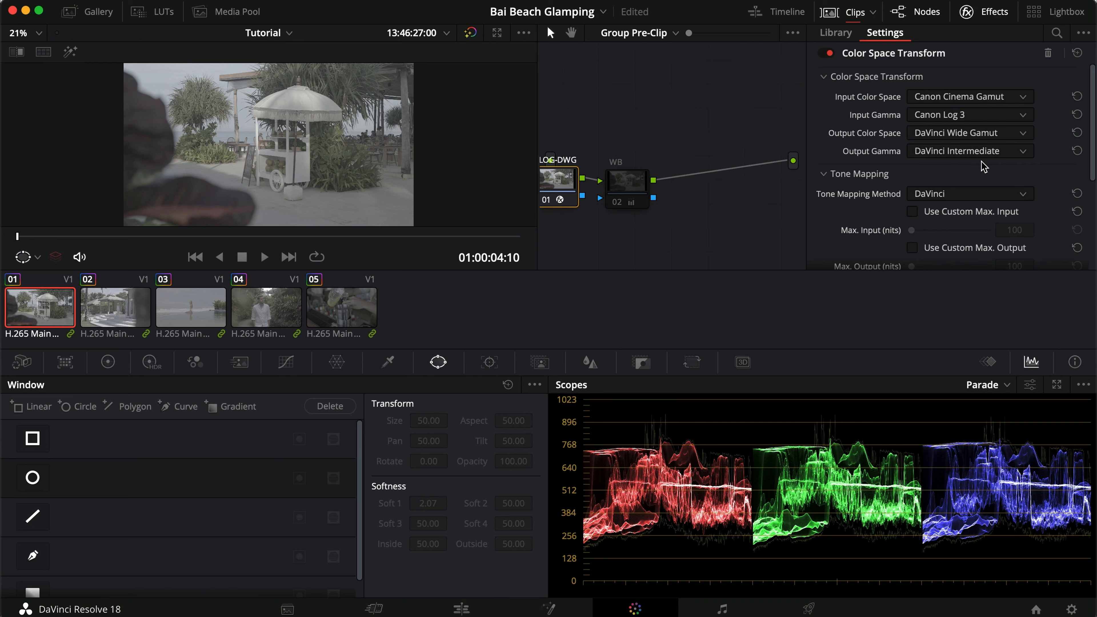
{"action": "left_click", "coordinate": [985, 12]}
Toggle the LOG-DWG node off and on to compare its effect on the image.
{"action": "key", "text": "super+d"}
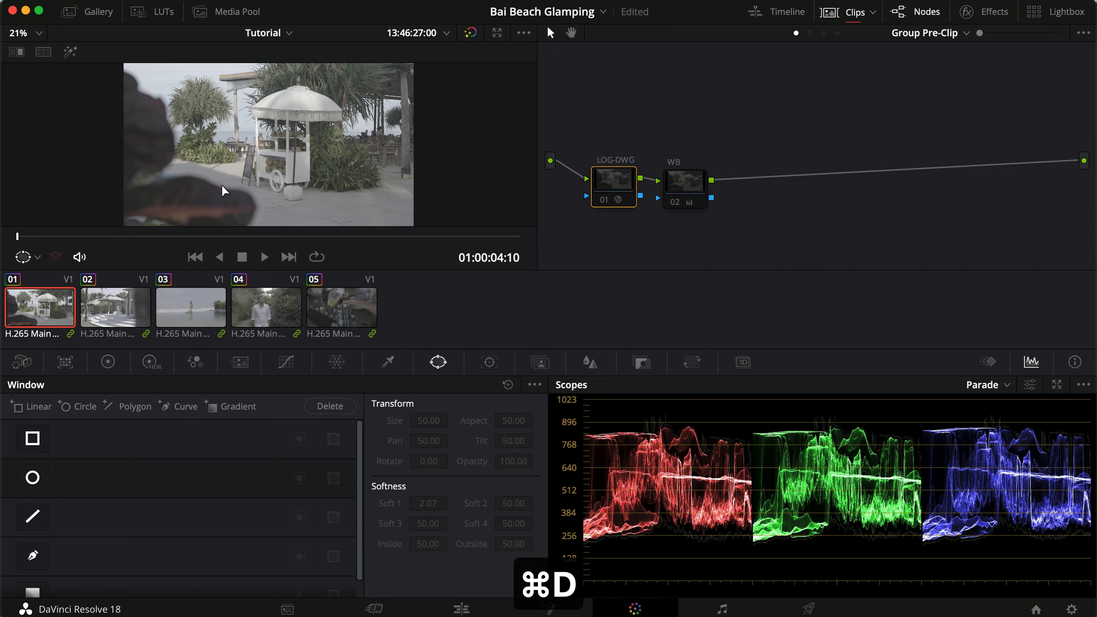
{"action": "key", "text": "super+d"}
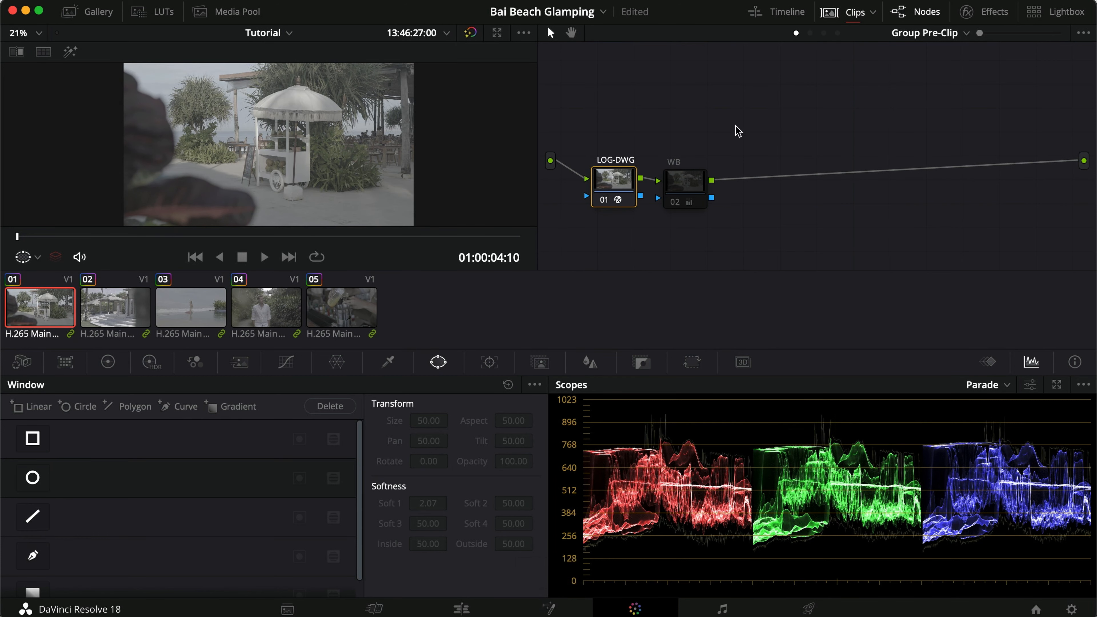
{"action": "key", "text": "super+d"}
{"action": "key", "text": "super+d"}
Review the Color Space Transform settings of the DWG-REC node in the Group Post-Clip graph and enable the node.
{"action": "left_click", "coordinate": [824, 33]}
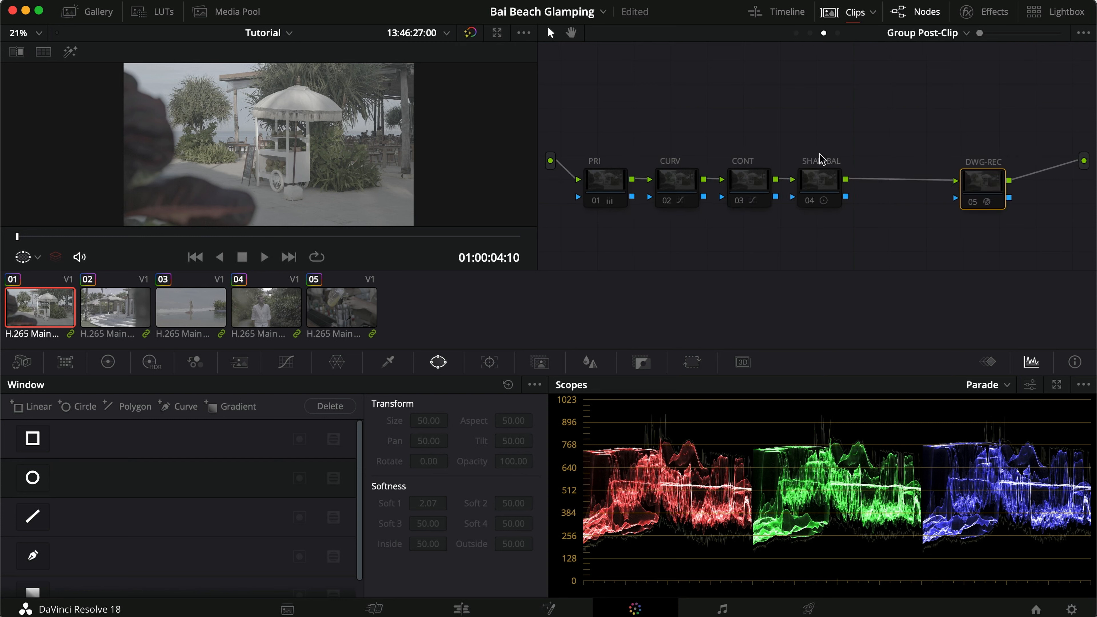
{"action": "left_click_drag", "start_coordinate": [983, 192], "coordinate": [983, 189]}
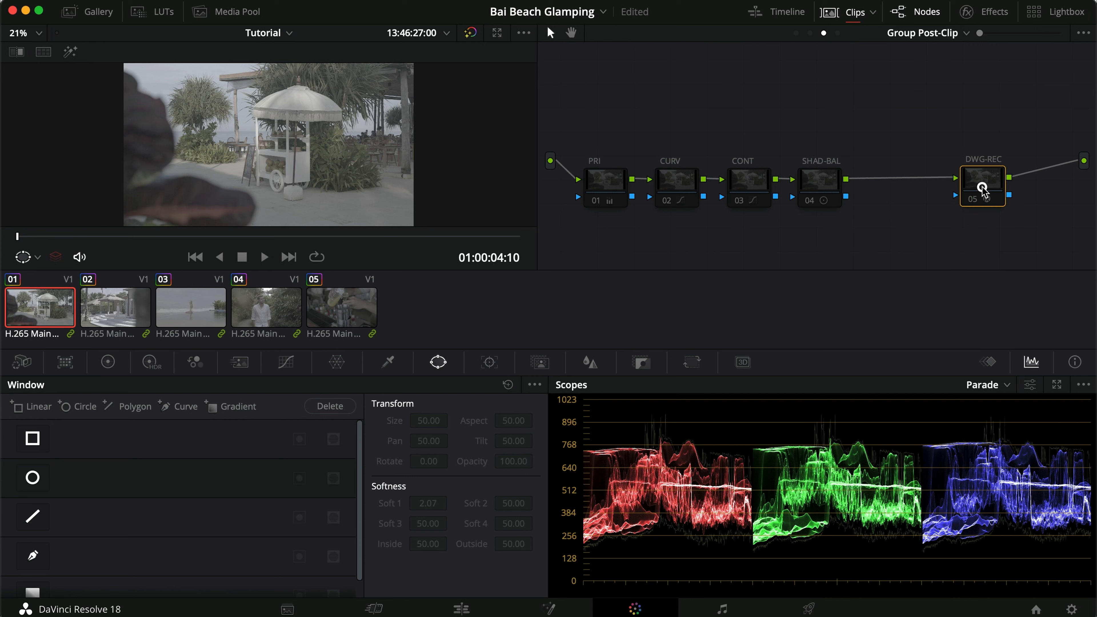
{"action": "left_click", "coordinate": [993, 13]}
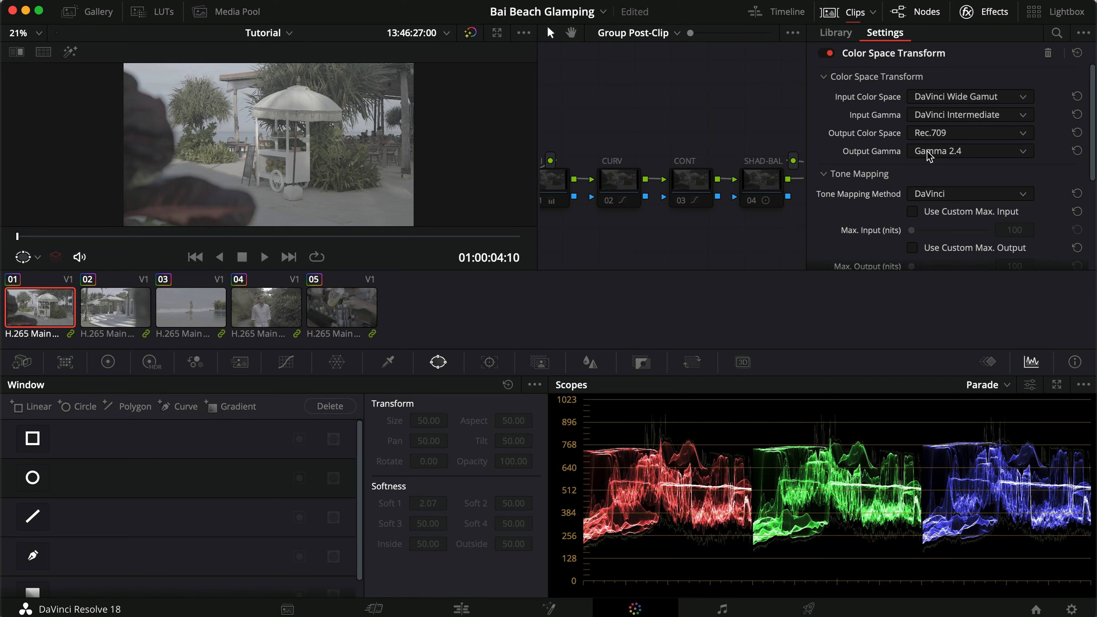
{"action": "left_click", "coordinate": [994, 12]}
{"action": "key", "text": "super+d"}
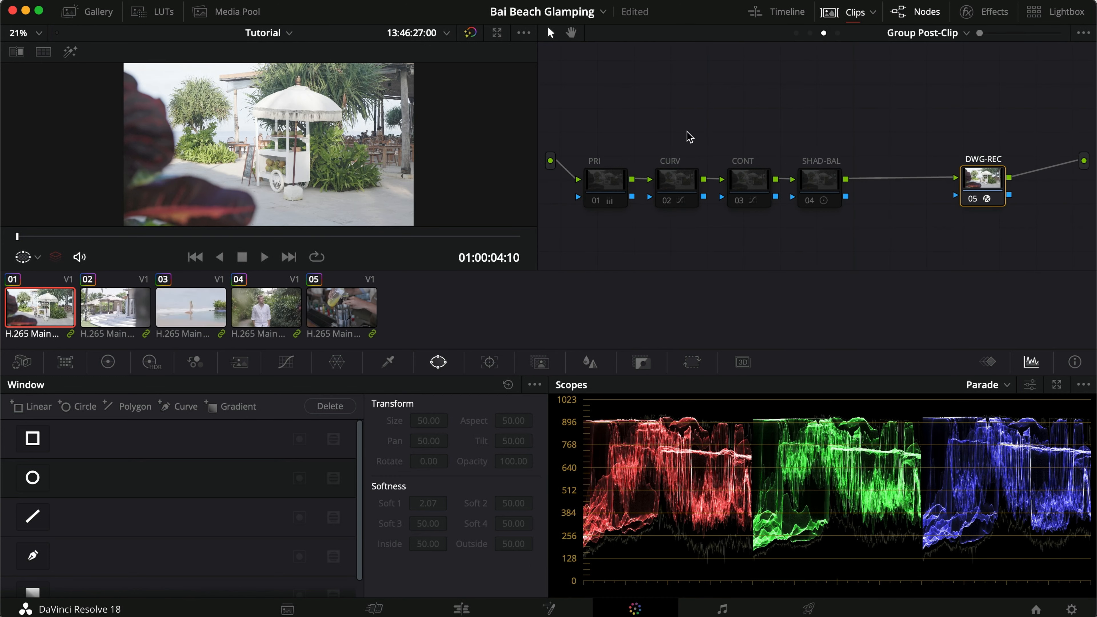
Step through clips 02 to 05 and back to clip 01 to check the color-space-converted images.
{"action": "left_click", "coordinate": [125, 296]}
{"action": "left_click", "coordinate": [205, 309]}
{"action": "left_click", "coordinate": [262, 310]}
{"action": "left_click", "coordinate": [338, 310]}
{"action": "left_click", "coordinate": [284, 314]}
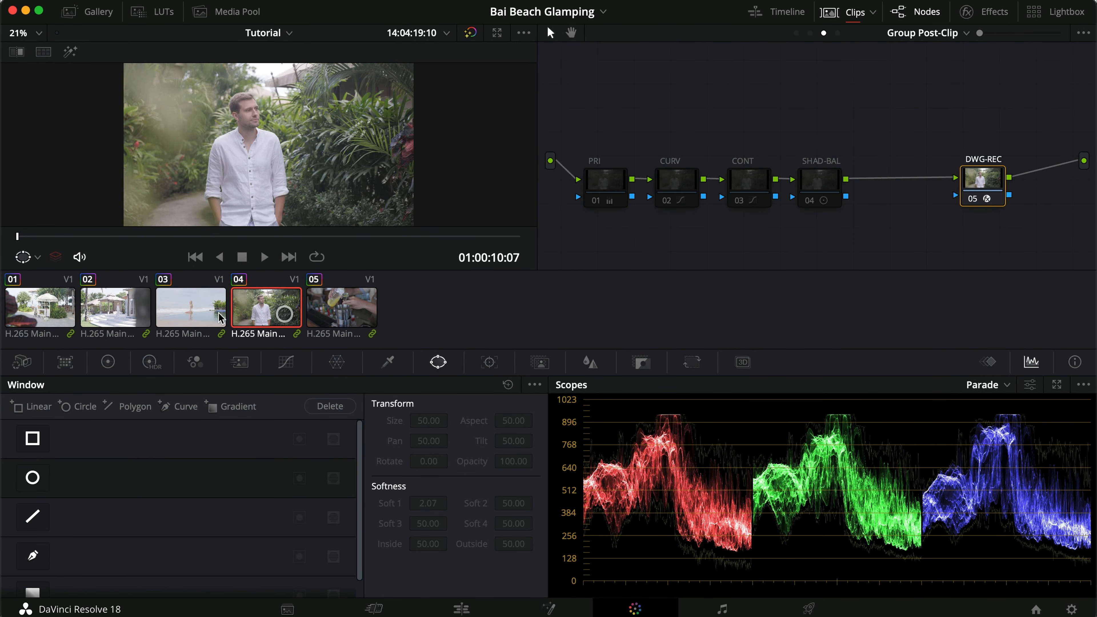
{"action": "left_click", "coordinate": [192, 313]}
{"action": "left_click", "coordinate": [116, 313]}
{"action": "left_click", "coordinate": [39, 310]}
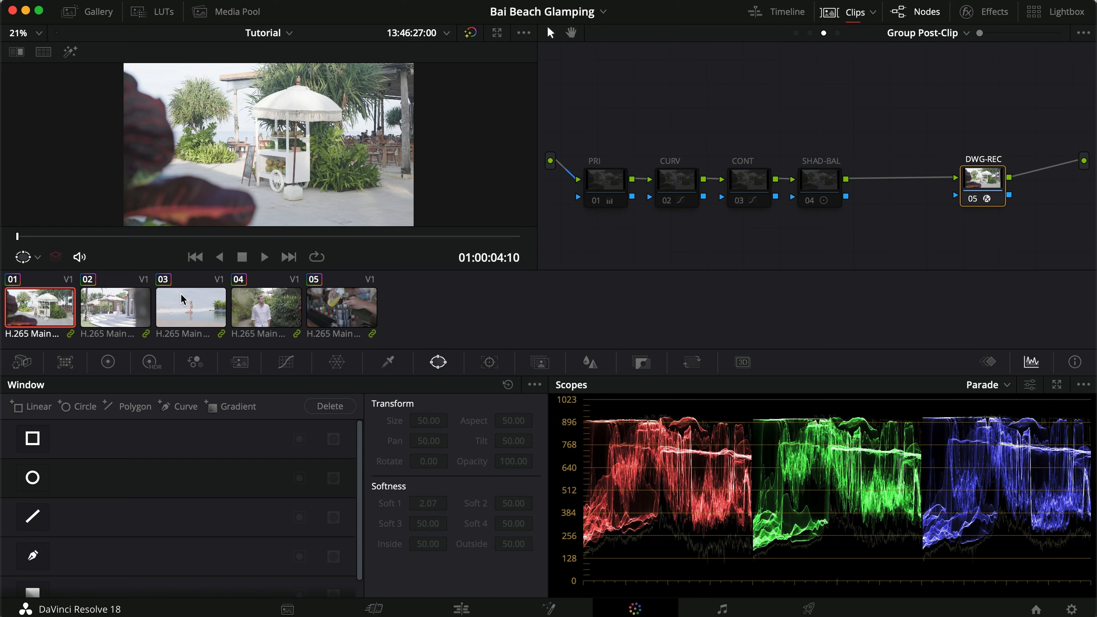
Toggle the WB node in the Group Pre-Clip graph while viewing clip 04 to compare its effect on the image.
{"action": "mouse_move", "coordinate": [688, 208]}
{"action": "left_click", "coordinate": [796, 33]}
{"action": "left_click", "coordinate": [683, 186]}
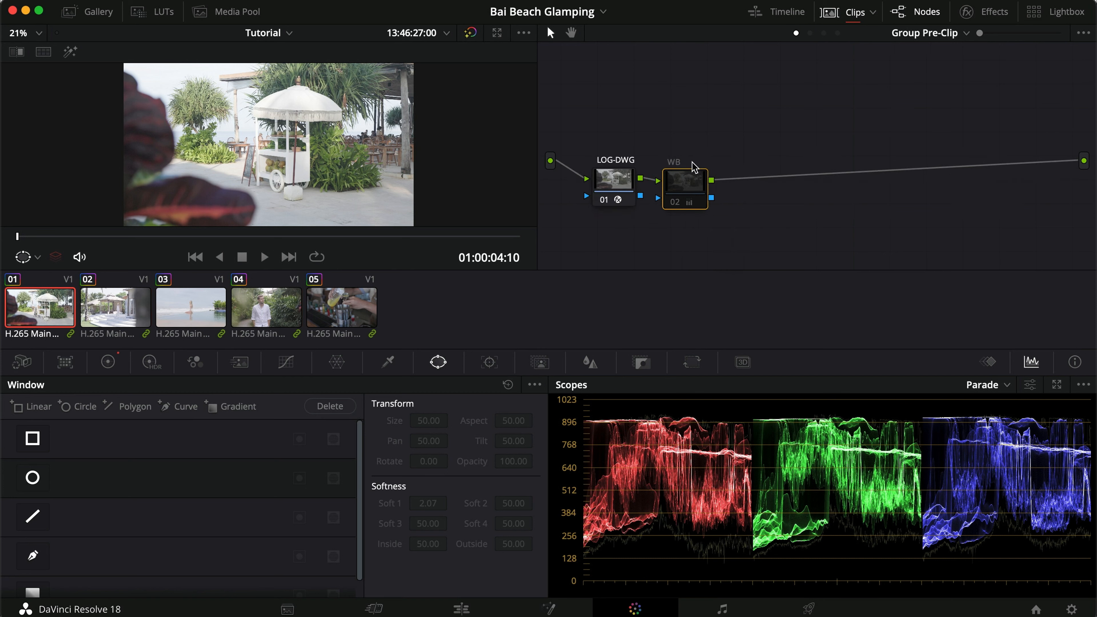
{"action": "left_click", "coordinate": [279, 322]}
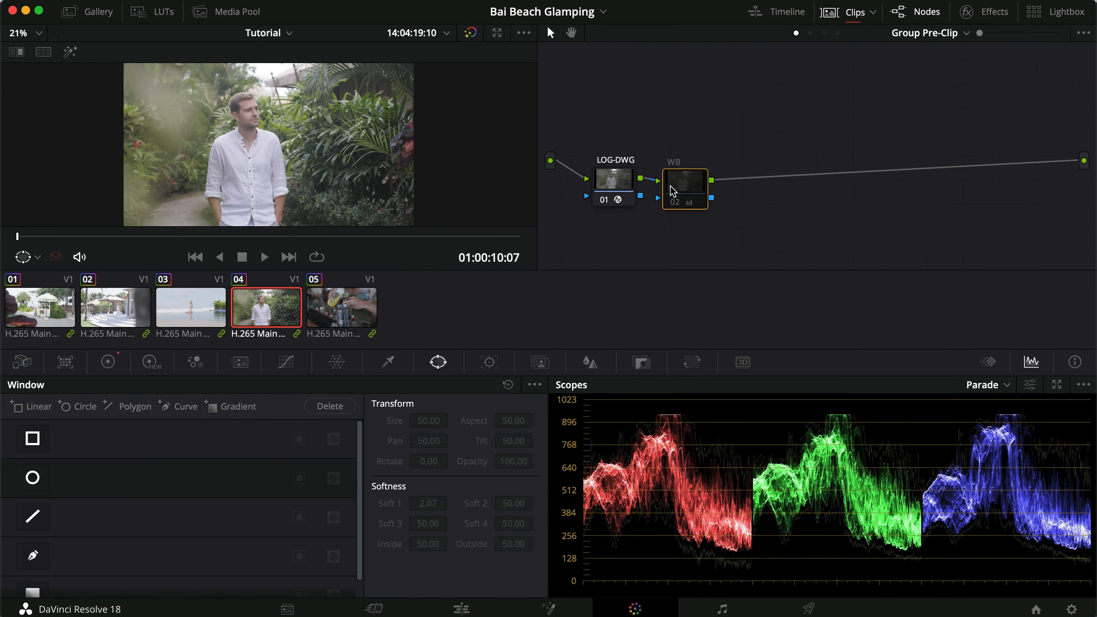
{"action": "left_click", "coordinate": [257, 236]}
{"action": "key", "text": "super+d"}
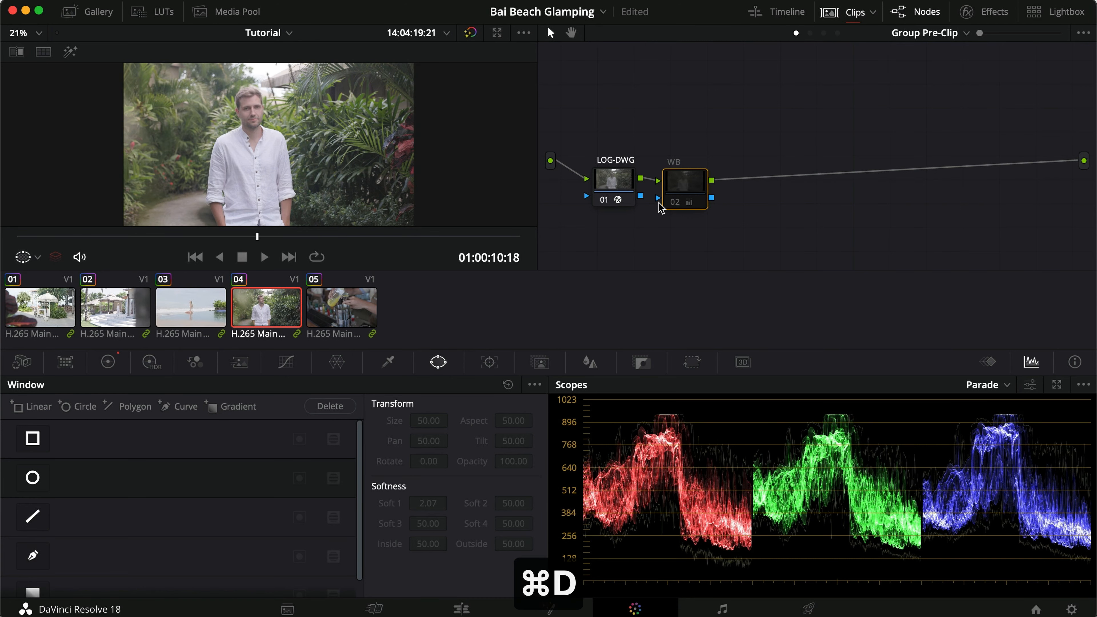
{"action": "left_click", "coordinate": [682, 186]}
{"action": "key", "text": "super+d"}
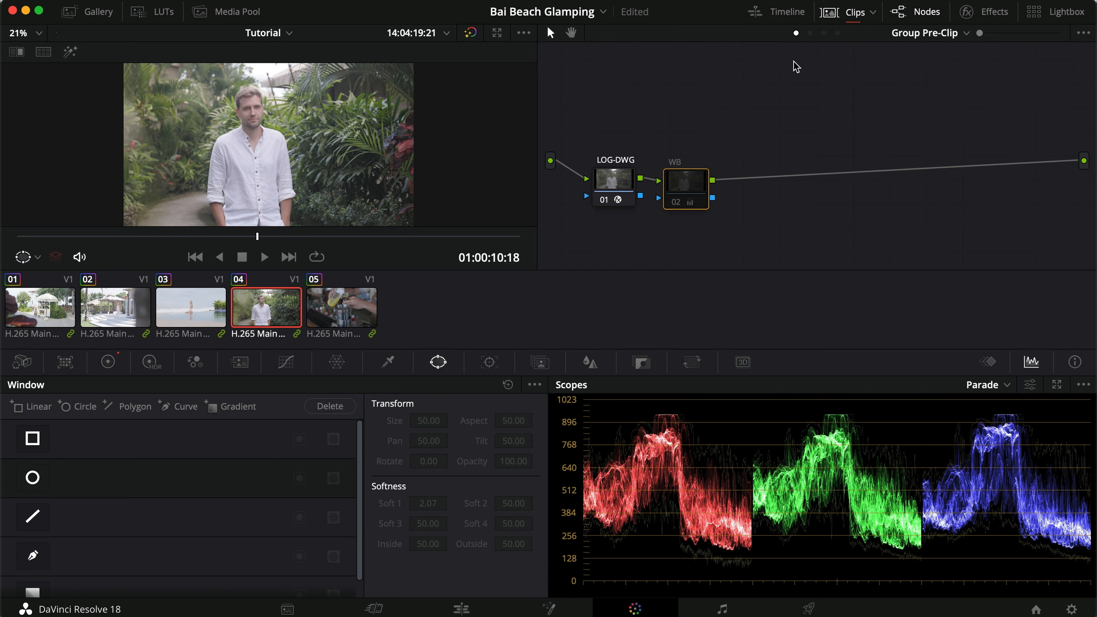
In clip 04's Clip graph, move node 01 closer to the source and add two serial nodes after it.
{"action": "left_click", "coordinate": [811, 37]}
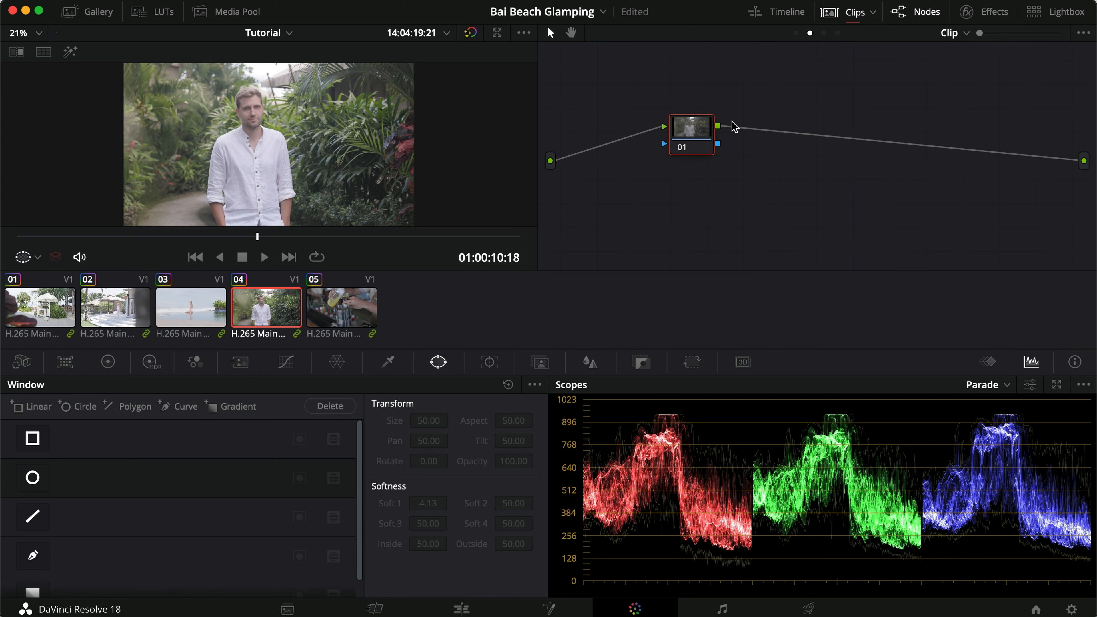
{"action": "left_click_drag", "start_coordinate": [691, 130], "coordinate": [619, 122]}
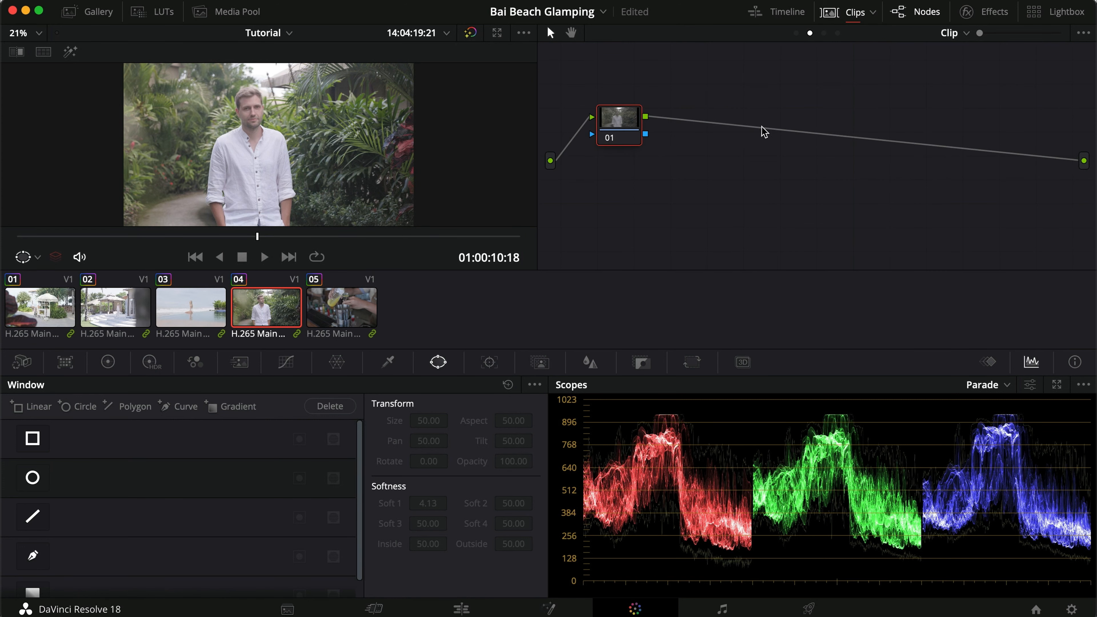
{"action": "key", "text": "alt+s"}
{"action": "key", "text": "alt+s"}
Label the three nodes in clip 04's graph WB, Exposure and Contrast in processing order.
{"action": "right_click", "coordinate": [779, 130]}
{"action": "left_click", "coordinate": [821, 153]}
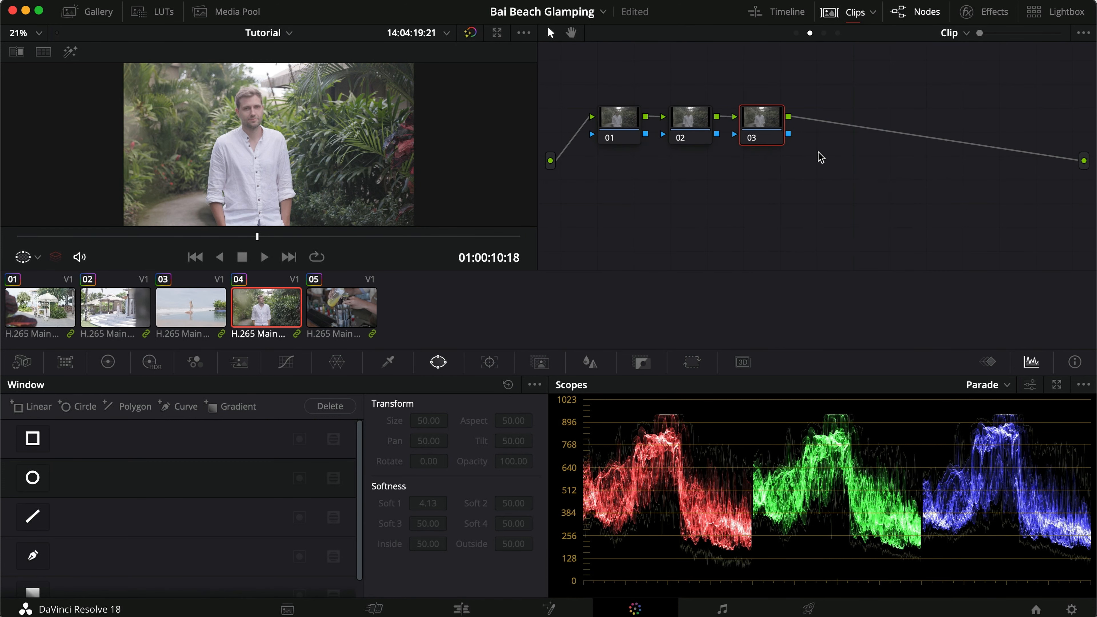
{"action": "type", "text": "Contrast"}
{"action": "key", "text": "Return"}
{"action": "right_click", "coordinate": [696, 128]}
{"action": "left_click", "coordinate": [712, 156]}
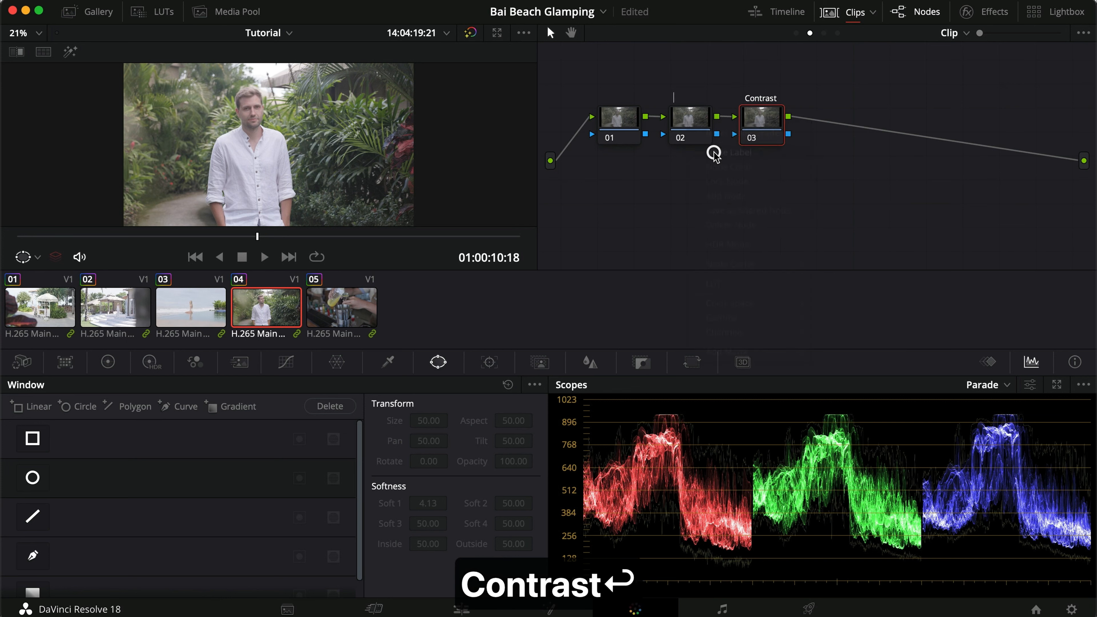
{"action": "type", "text": "Exposure"}
{"action": "key", "text": "Return"}
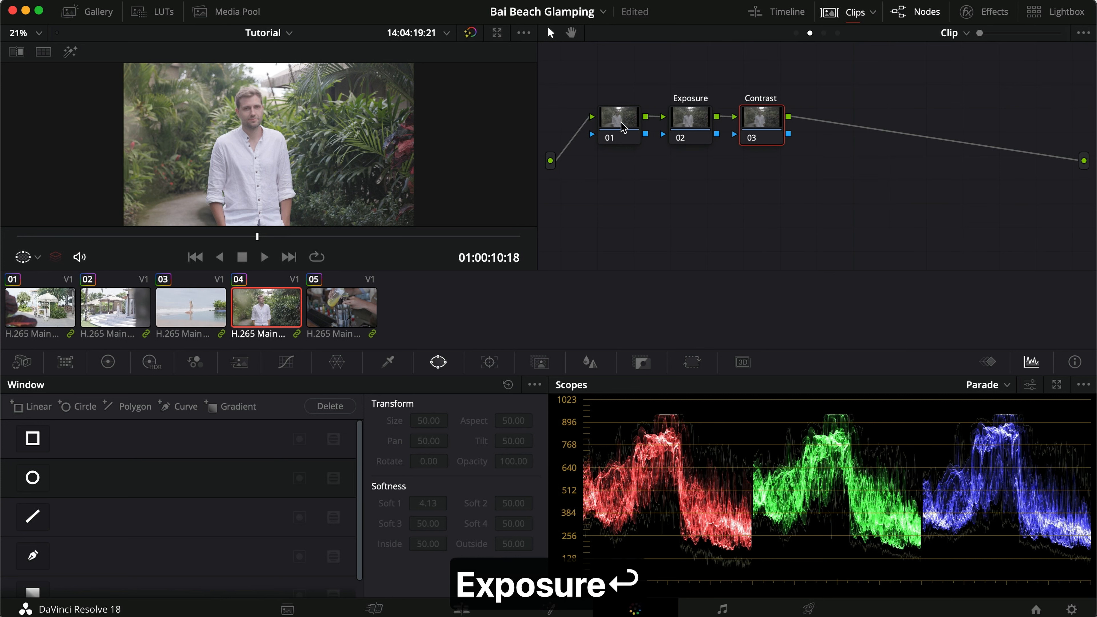
{"action": "right_click", "coordinate": [621, 122]}
{"action": "left_click", "coordinate": [661, 150]}
{"action": "type", "text": "WB"}
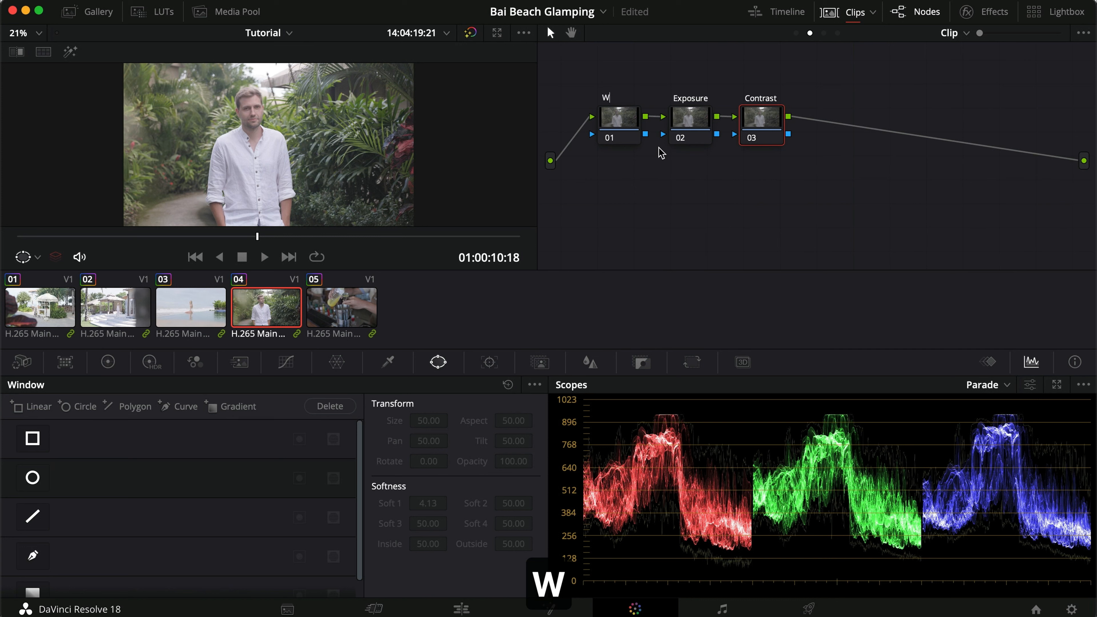
{"action": "key", "text": "Return"}
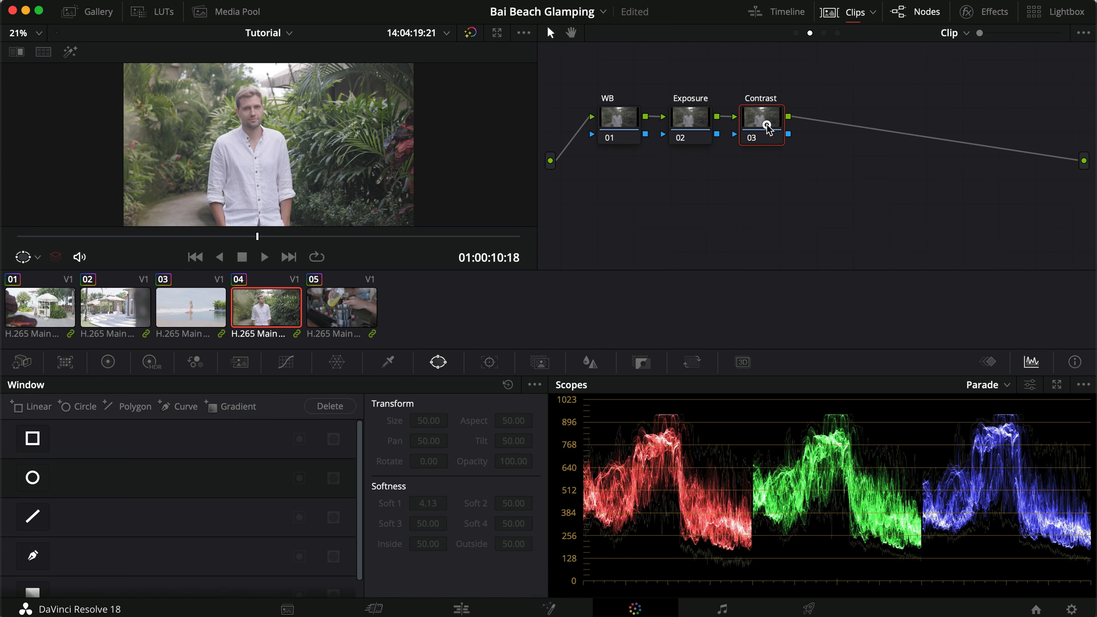
Shape a custom S-curve on the Contrast node, lowering the shadows and lifting the highlights, and compare clip 04 with clip 03.
{"action": "left_click", "coordinate": [286, 362]}
{"action": "left_click", "coordinate": [332, 385]}
{"action": "left_click_drag", "start_coordinate": [98, 539], "coordinate": [106, 548]}
{"action": "left_click_drag", "start_coordinate": [251, 471], "coordinate": [262, 446]}
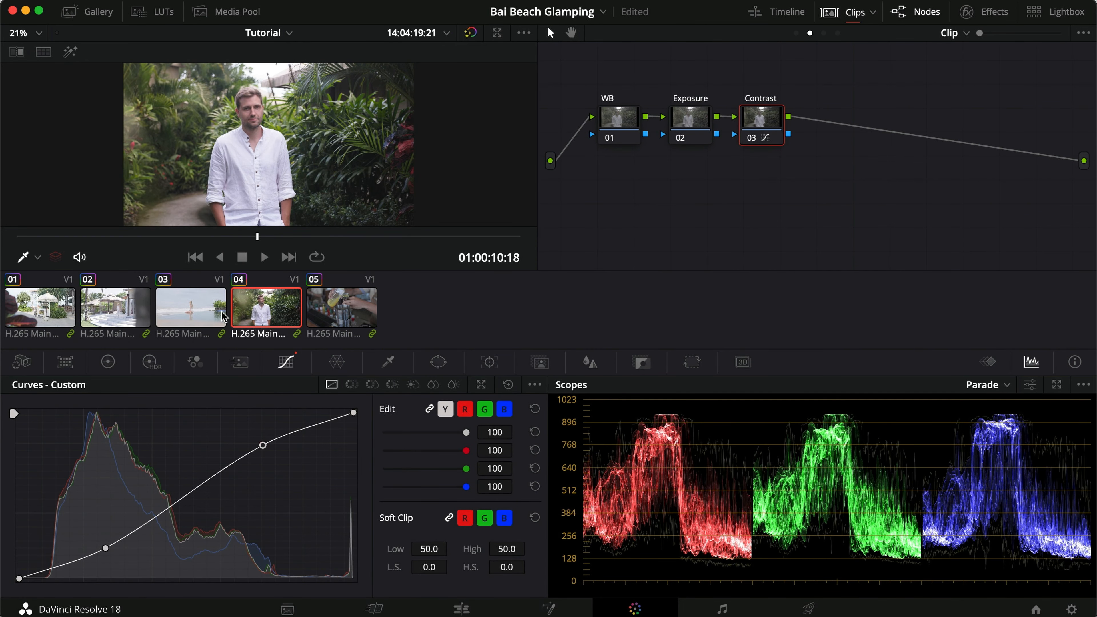
{"action": "key", "text": "super+d"}
{"action": "key", "text": "super+d"}
{"action": "left_click_drag", "start_coordinate": [266, 447], "coordinate": [262, 444]}
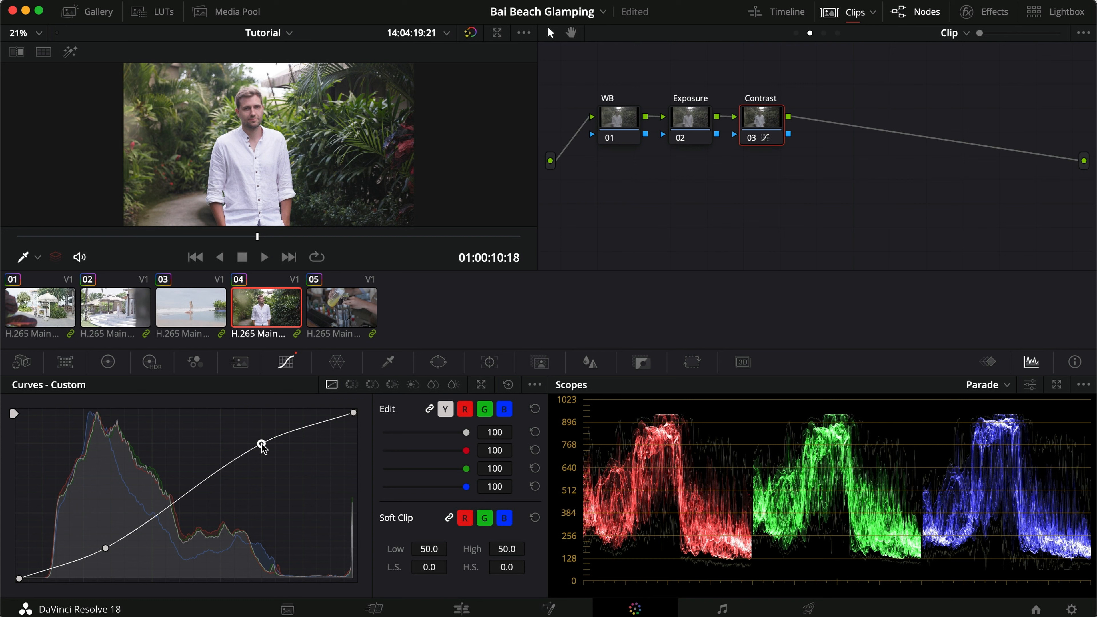
{"action": "left_click_drag", "start_coordinate": [104, 552], "coordinate": [108, 550]}
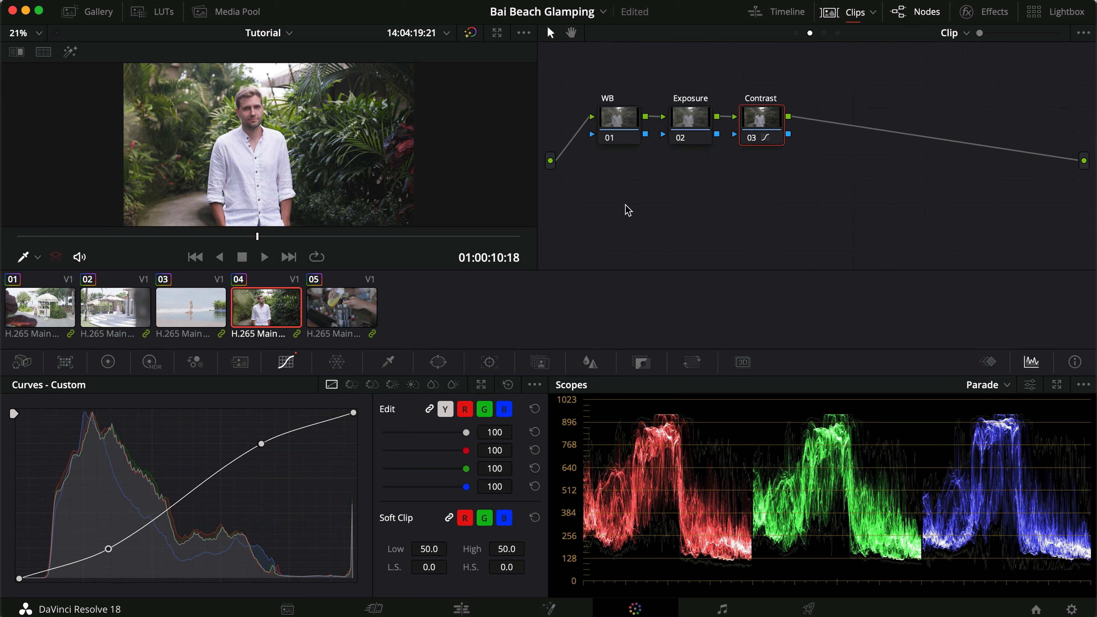
{"action": "left_click", "coordinate": [183, 307]}
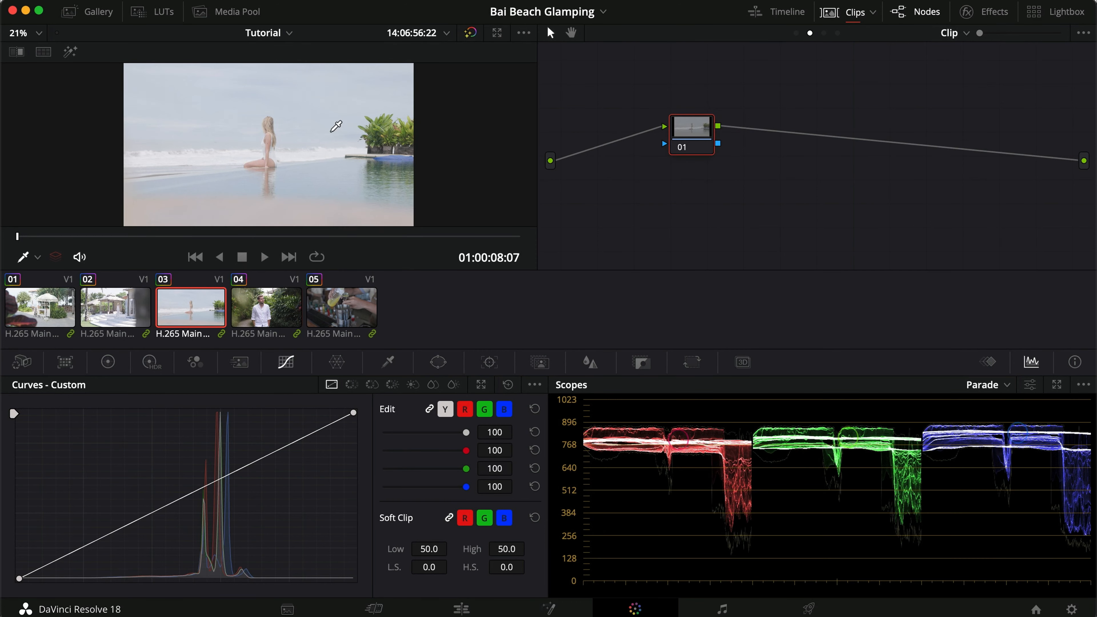
{"action": "left_click", "coordinate": [277, 315]}
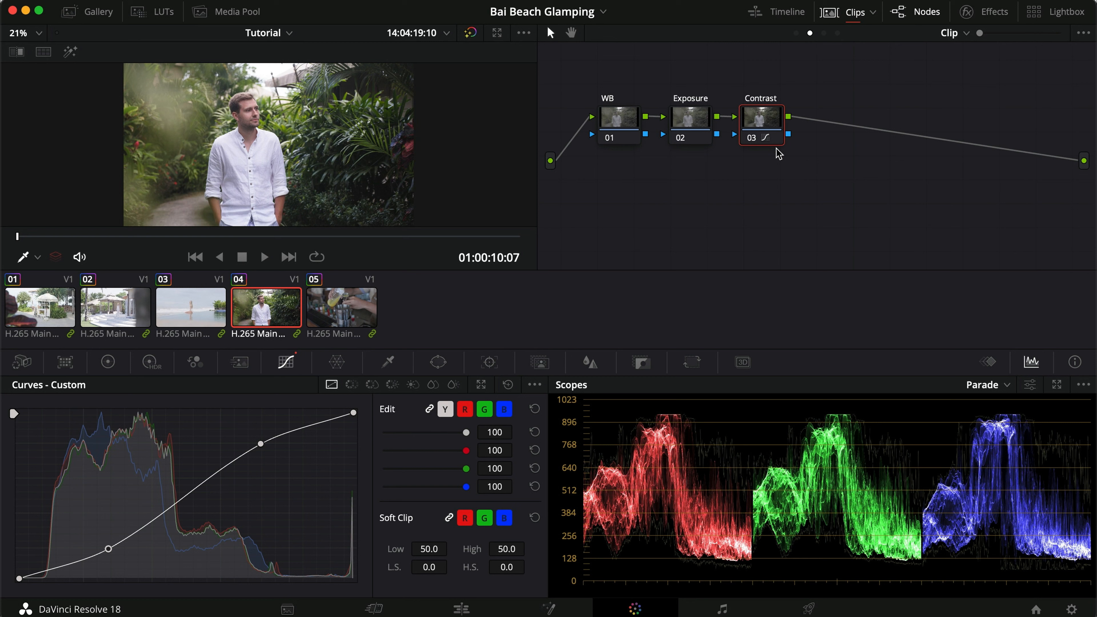
Show the Waveform scope and, on the Exposure node, set Lift to -0.02, Gamma to 0.03 and Gain to 0.95.
{"action": "left_click", "coordinate": [691, 116]}
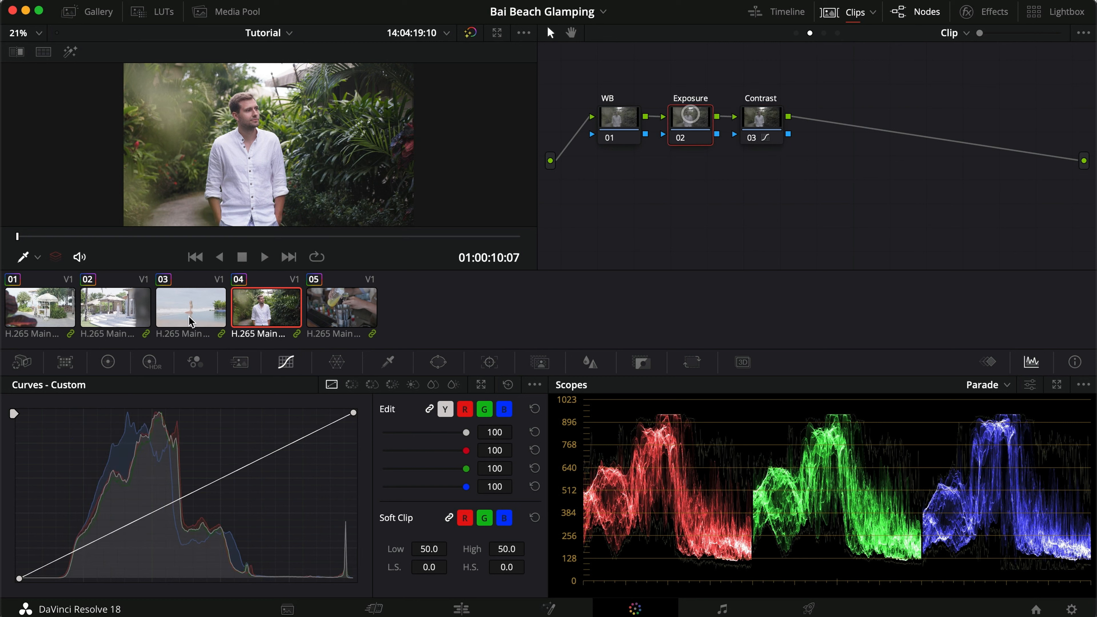
{"action": "left_click", "coordinate": [108, 362]}
{"action": "left_click", "coordinate": [993, 384]}
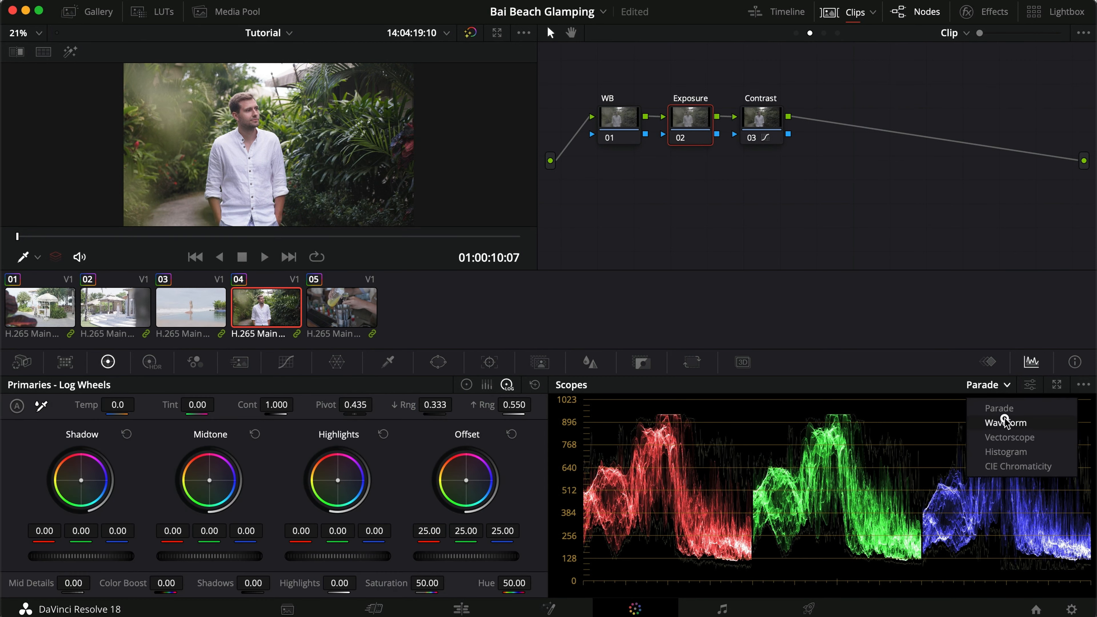
{"action": "left_click", "coordinate": [1006, 422]}
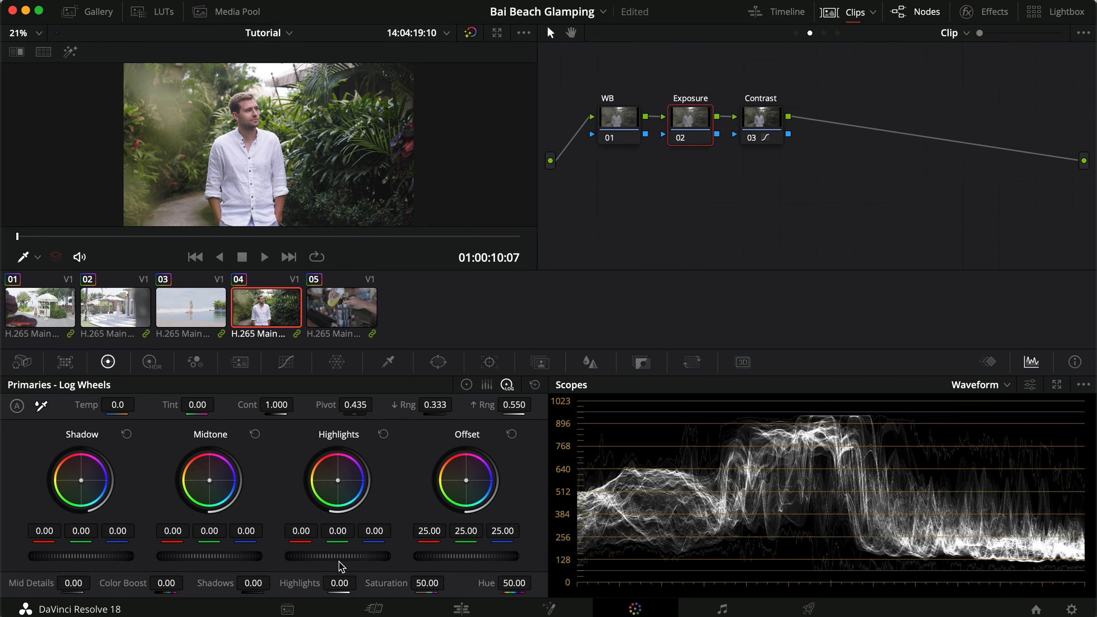
{"action": "left_click", "coordinate": [466, 385]}
{"action": "left_click_drag", "start_coordinate": [355, 562], "coordinate": [103, 559]}
{"action": "left_click_drag", "start_coordinate": [215, 560], "coordinate": [264, 557]}
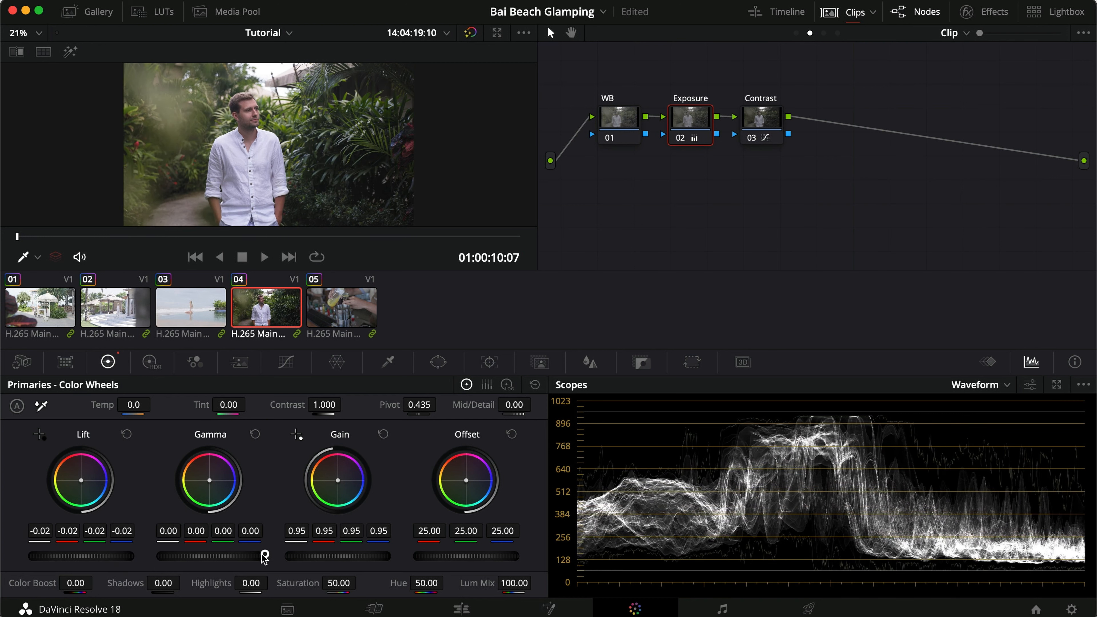
Toggle the Exposure node off and on and compare the image in full screen.
{"action": "key", "text": "super+d"}
{"action": "key", "text": "super+d"}
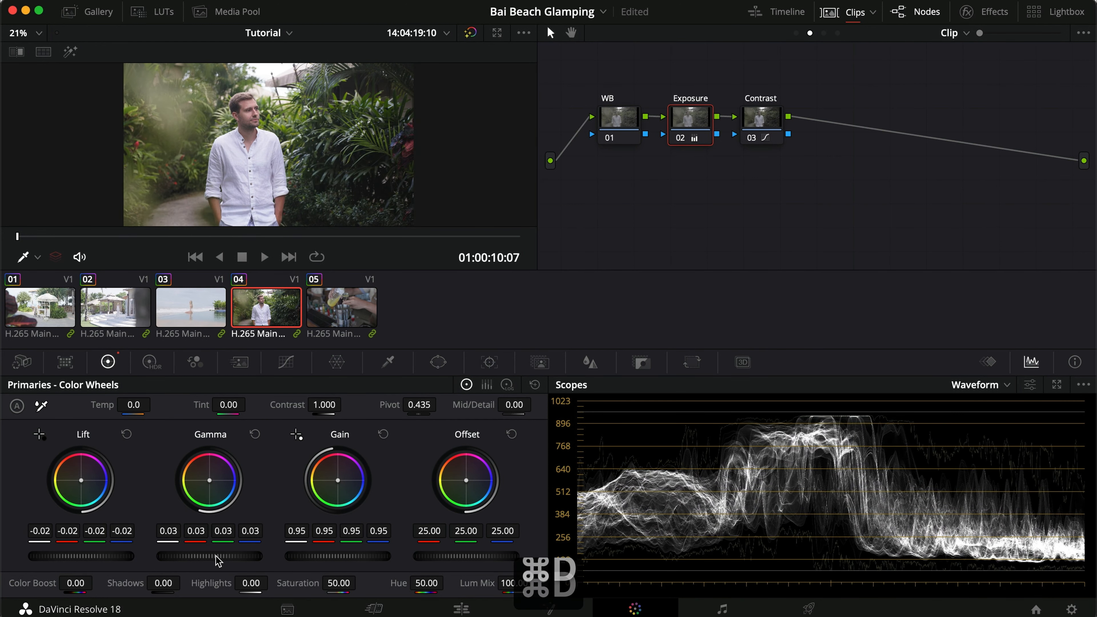
{"action": "key", "text": "super+f"}
{"action": "key", "text": "super+d"}
{"action": "key", "text": "super+b"}
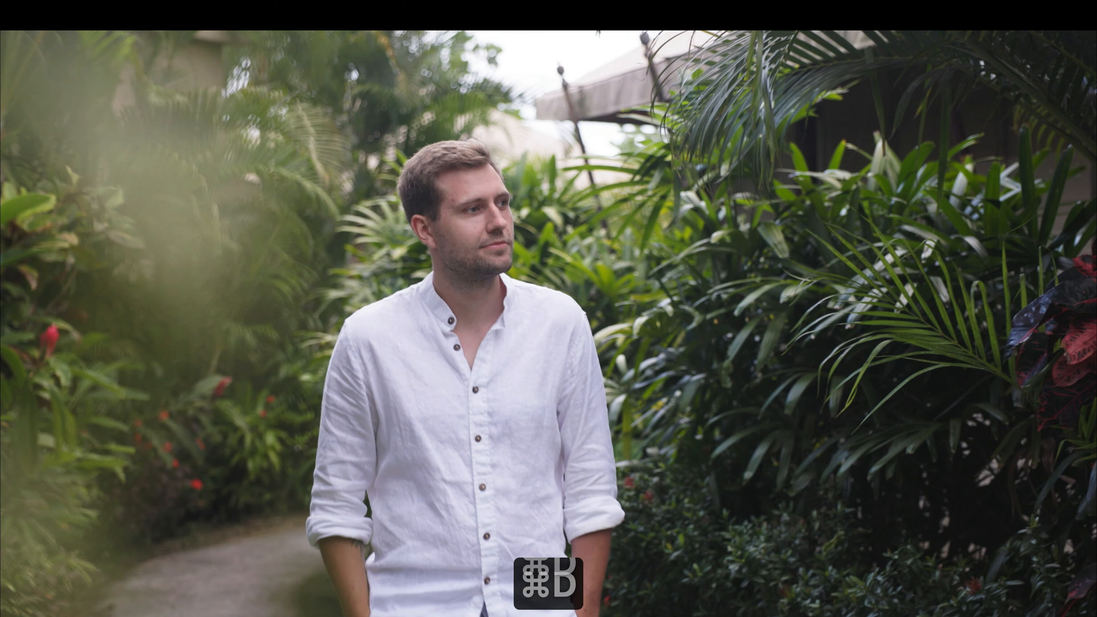
{"action": "key", "text": "super+f"}
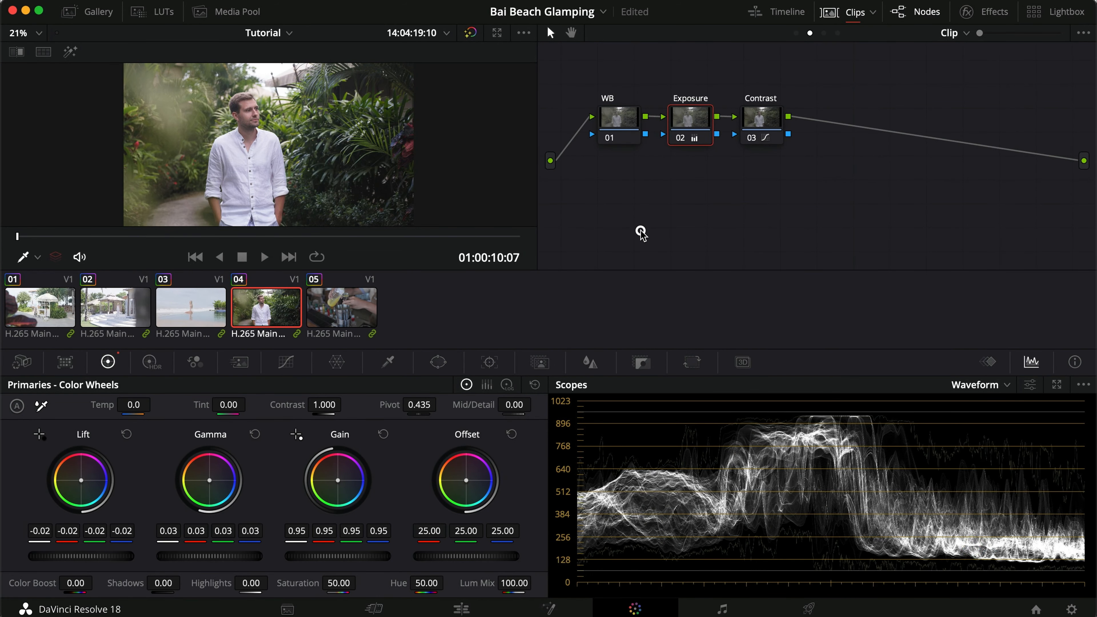
Save the project and enable the WB node in the Group Pre-Clip graph.
{"action": "key", "text": "super+s"}
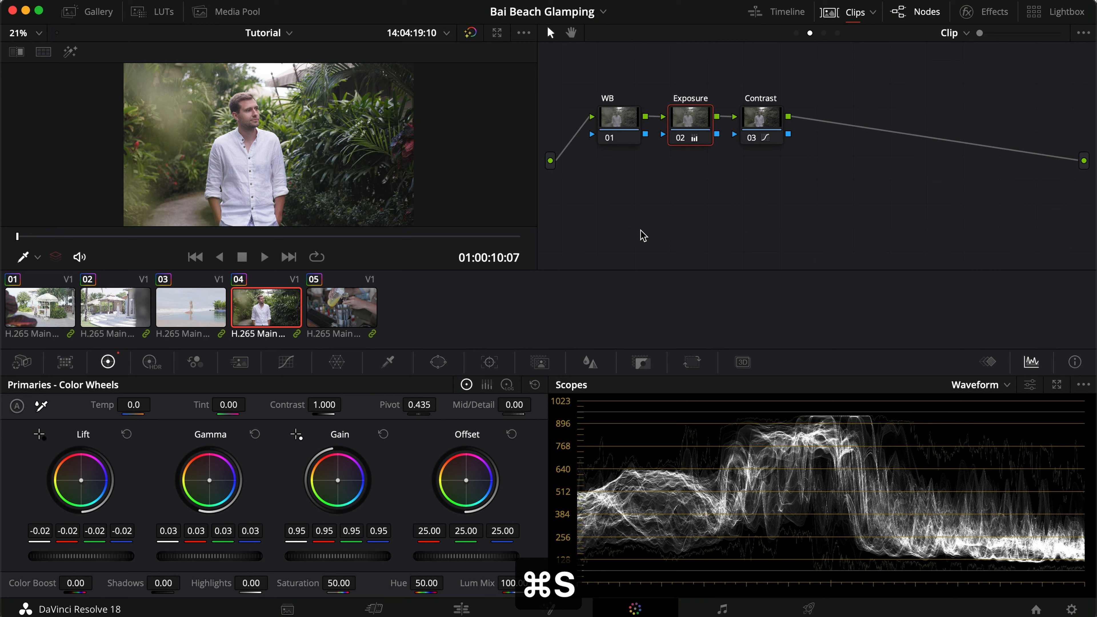
{"action": "left_click", "coordinate": [622, 122]}
{"action": "left_click", "coordinate": [796, 33]}
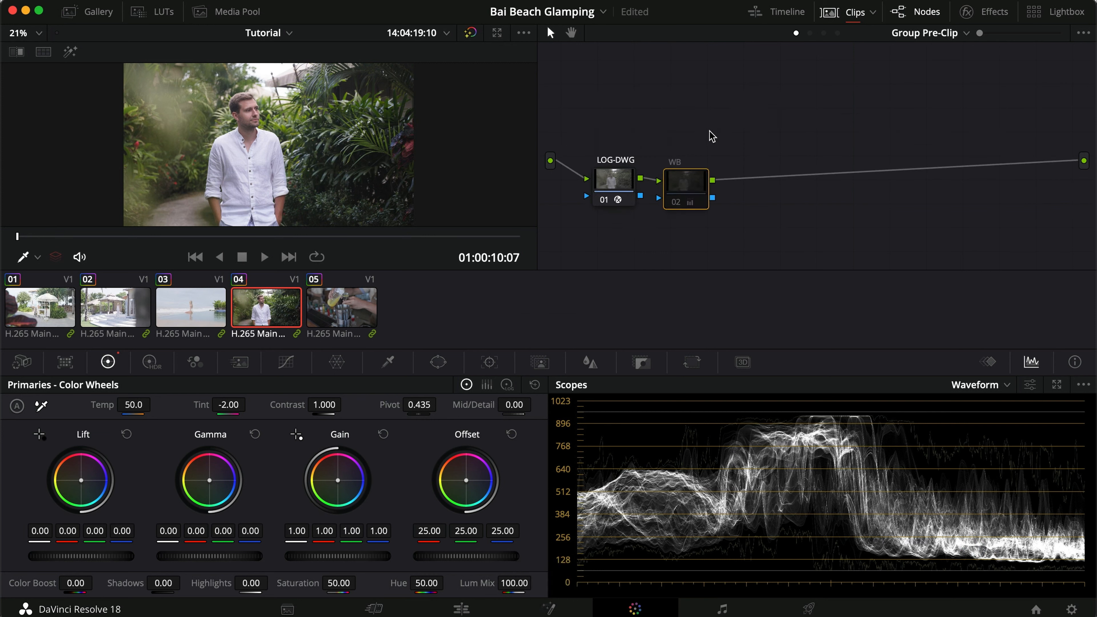
{"action": "key", "text": "super+d"}
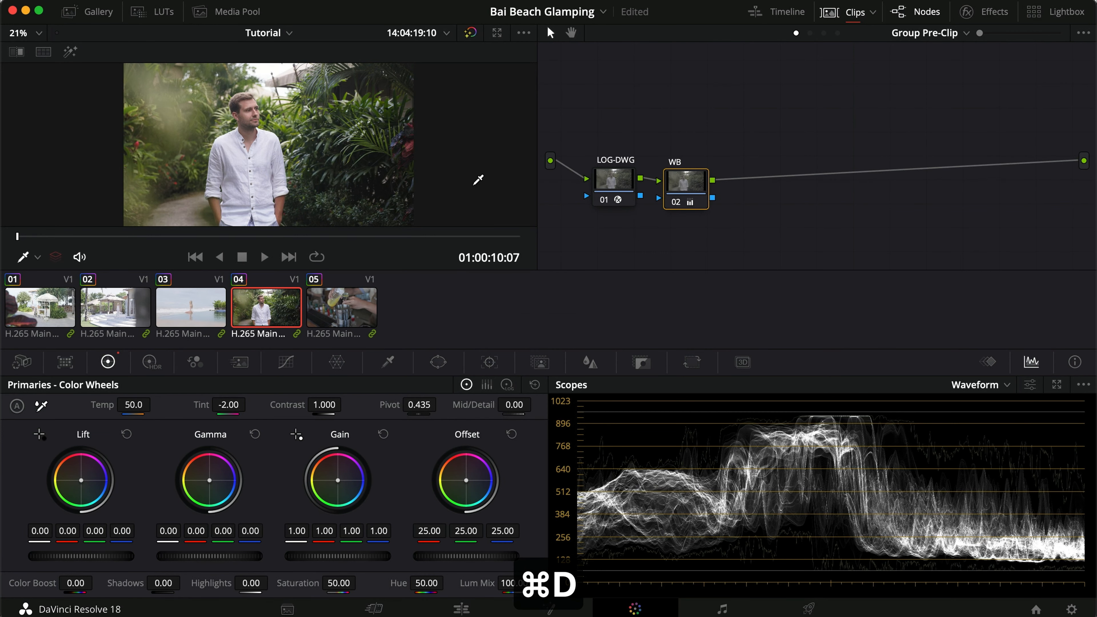
Check clip 04 in full screen and examine how the Group Pre-Clip, Clip and Group Post-Clip graphs divide the grade.
{"action": "left_click", "coordinate": [810, 33]}
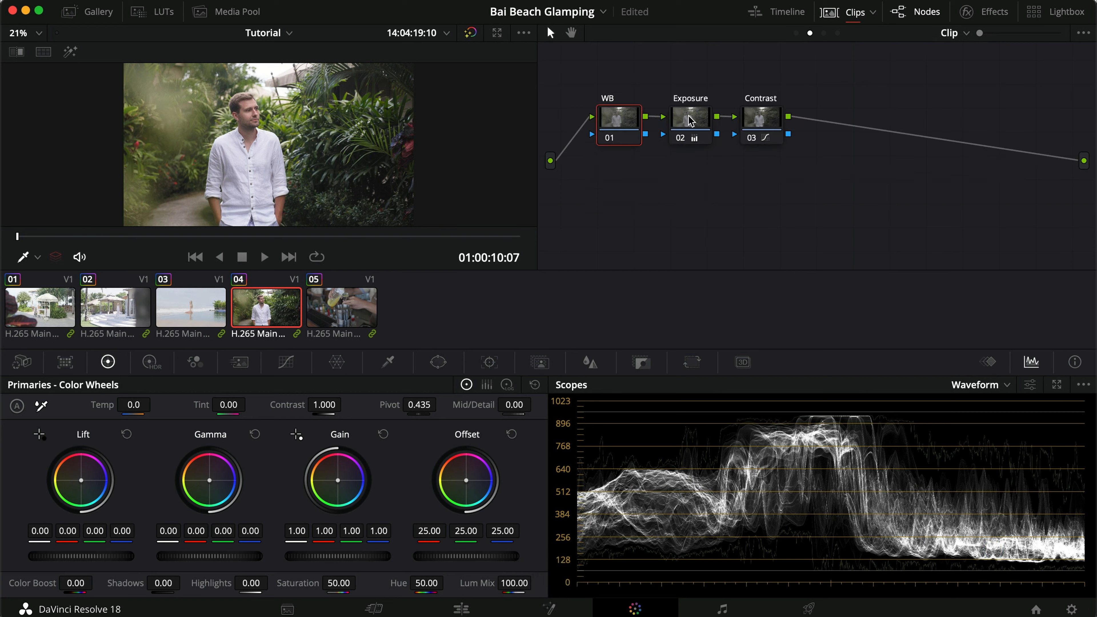
{"action": "key", "text": "super+f"}
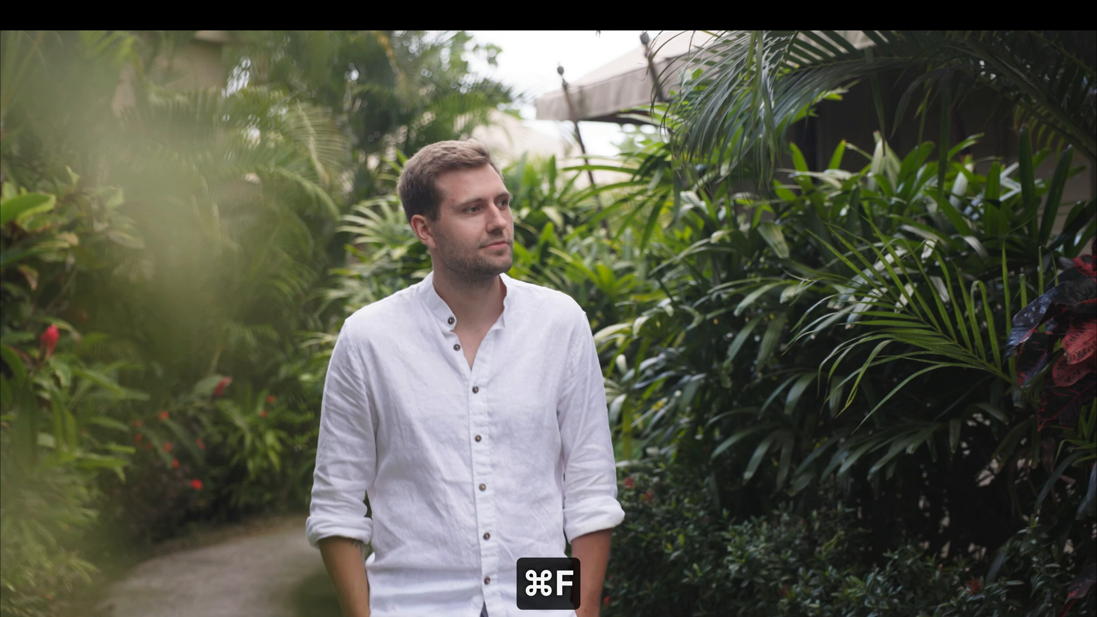
{"action": "key", "text": "super+f"}
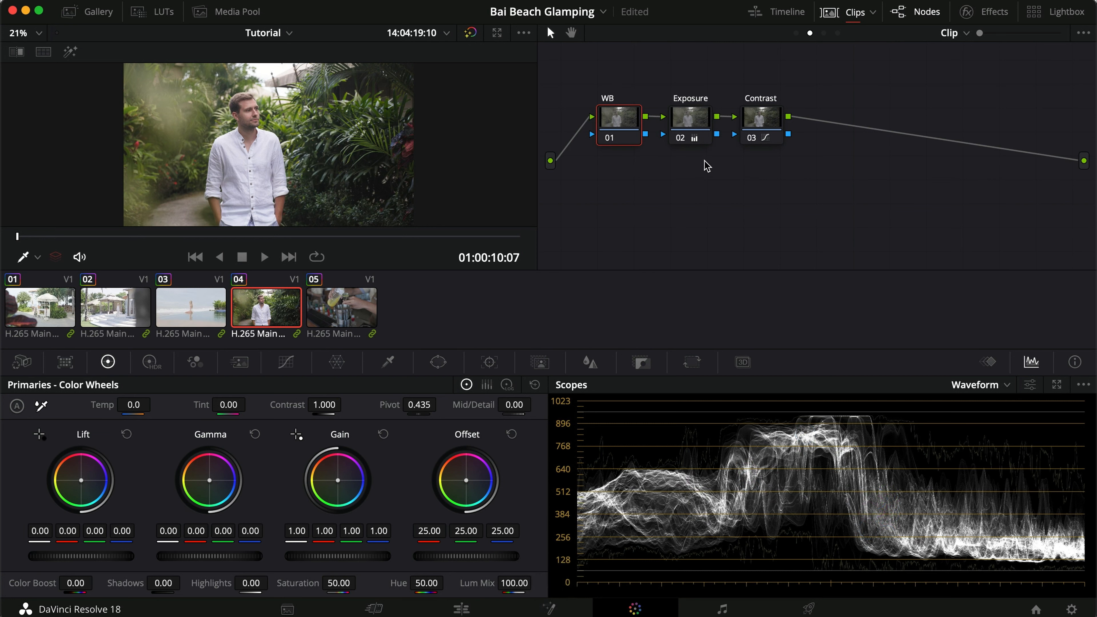
{"action": "left_click", "coordinate": [797, 34]}
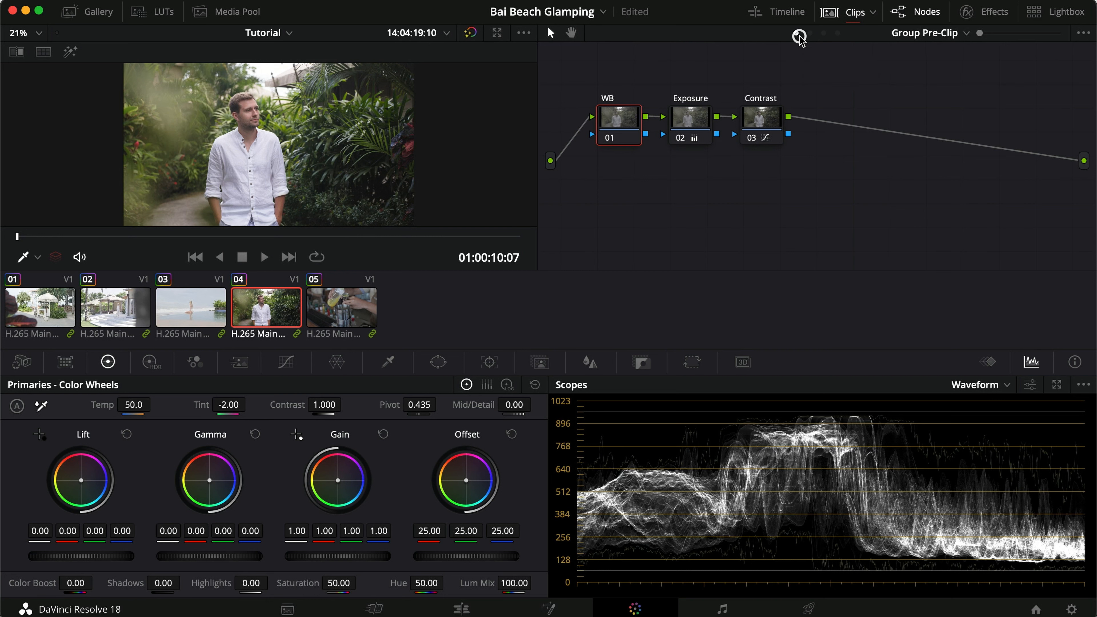
{"action": "left_click", "coordinate": [810, 33]}
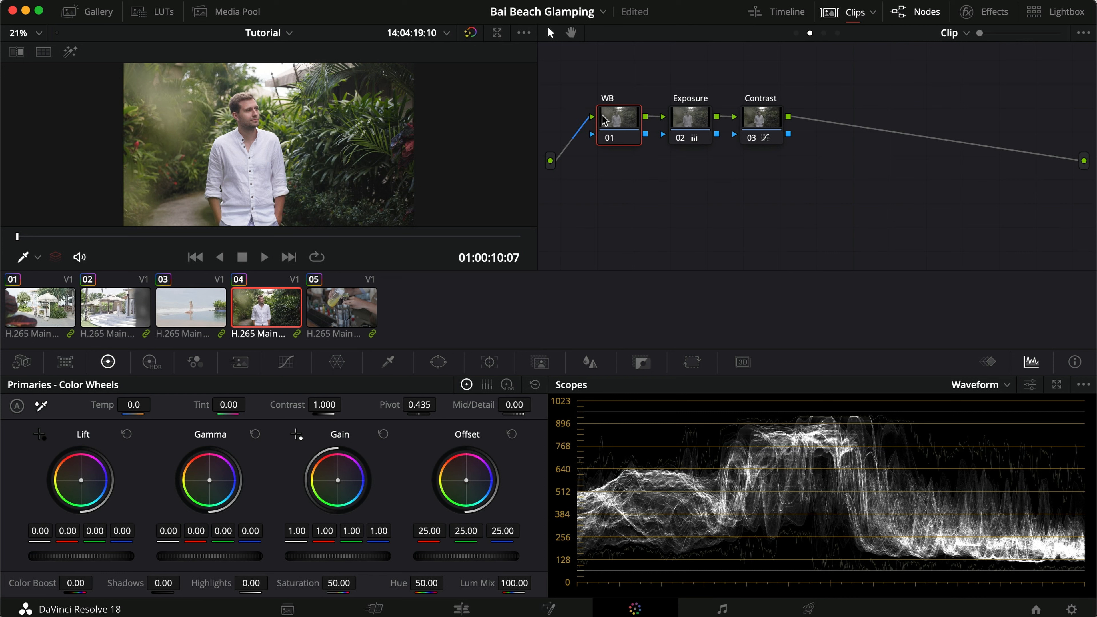
{"action": "left_click", "coordinate": [823, 33]}
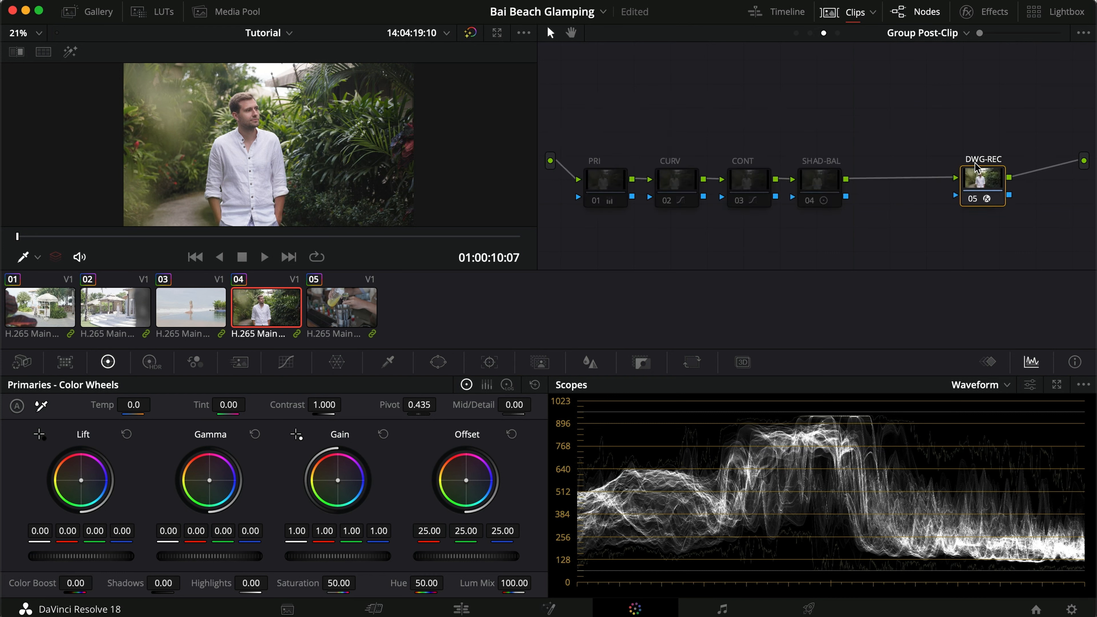
{"action": "left_click", "coordinate": [810, 34]}
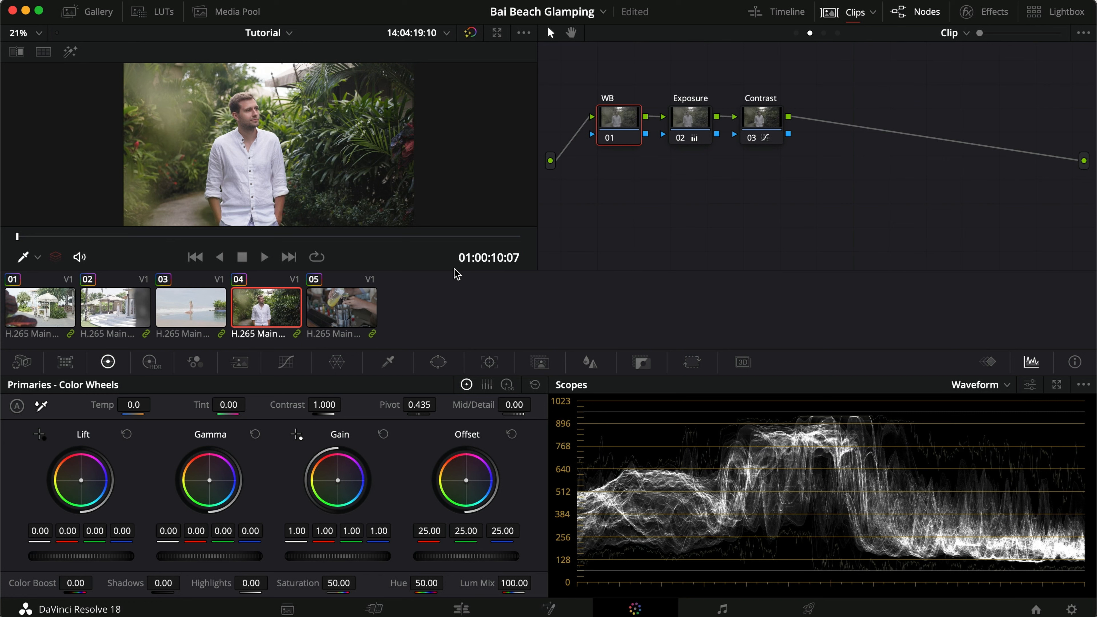
{"action": "left_click", "coordinate": [825, 33]}
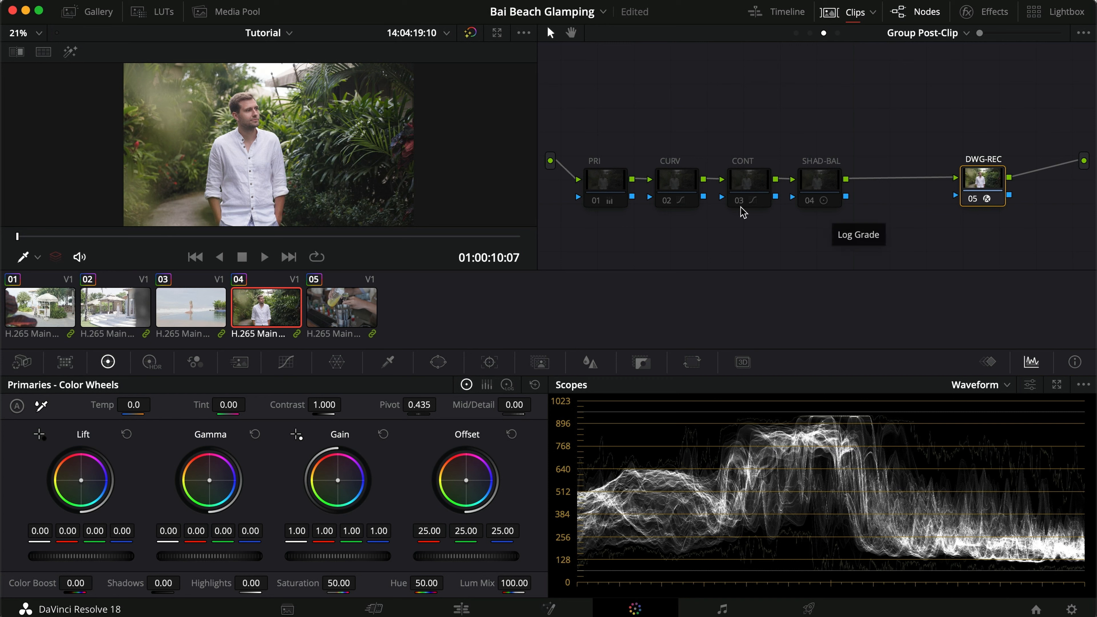
{"action": "left_click", "coordinate": [810, 34]}
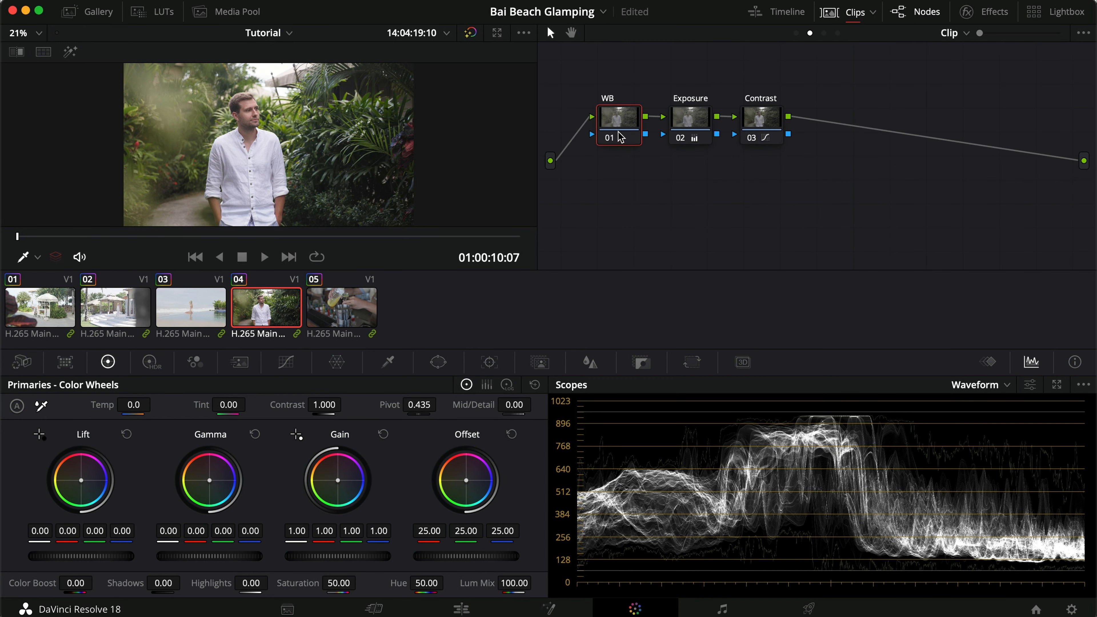
Append three serial nodes after the Contrast node in clip 04's graph.
{"action": "left_click", "coordinate": [761, 121]}
{"action": "key", "text": "alt+s"}
{"action": "key", "text": "alt+s"}
{"action": "key", "text": "alt+s"}
{"action": "key", "text": "alt+s"}
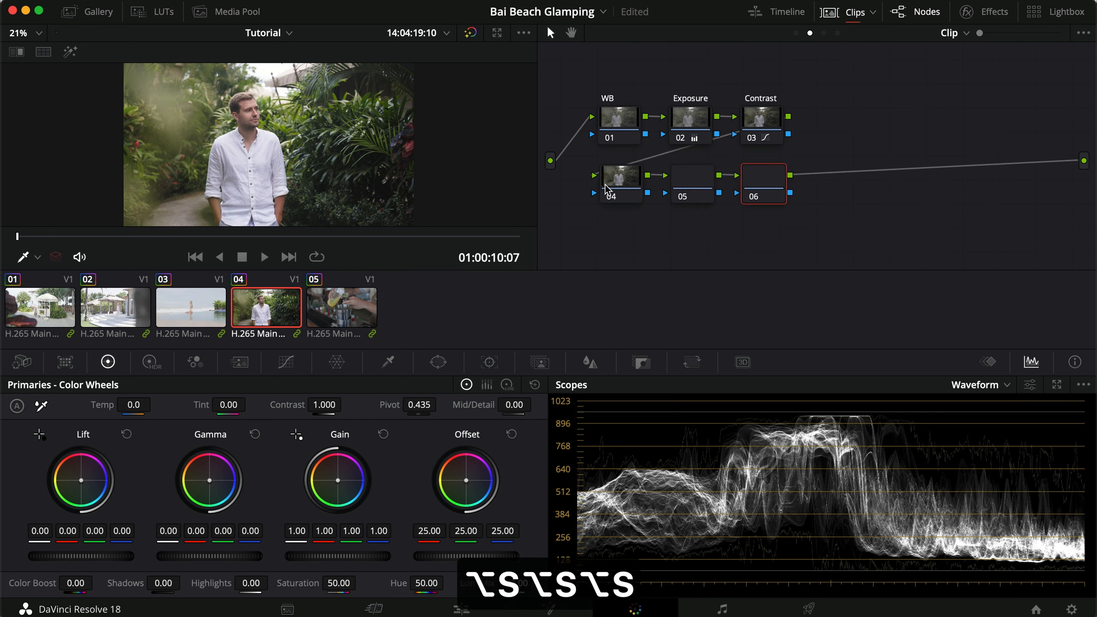
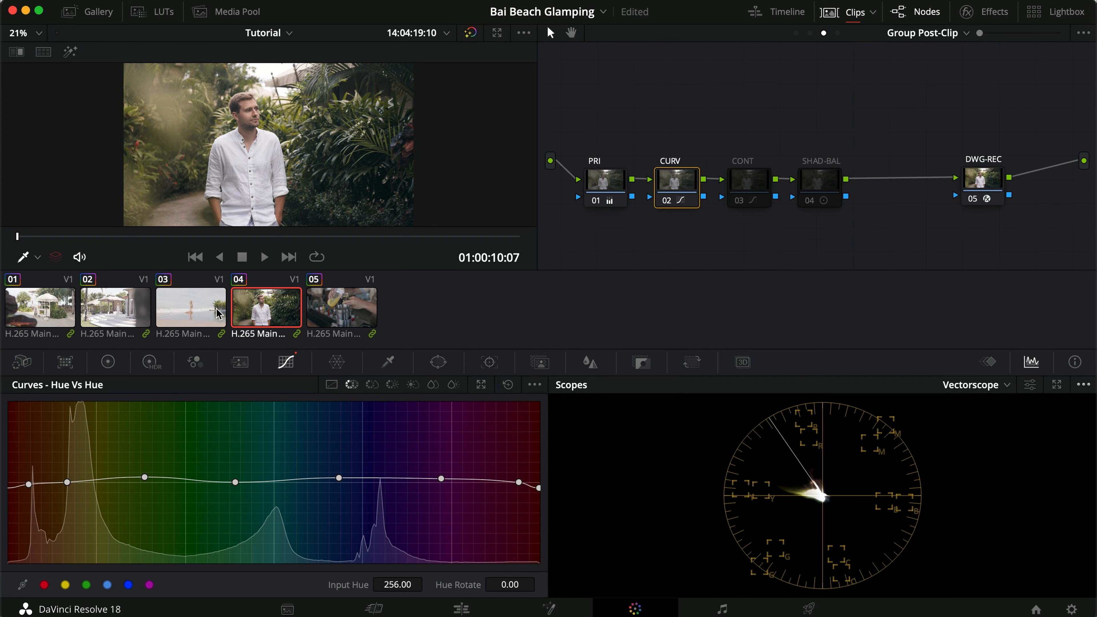
Copy clip 04's clip-level grade and paste it onto clips 01, 02, 03 and 05.
{"action": "left_click", "coordinate": [197, 312]}
{"action": "key", "text": "super+d"}
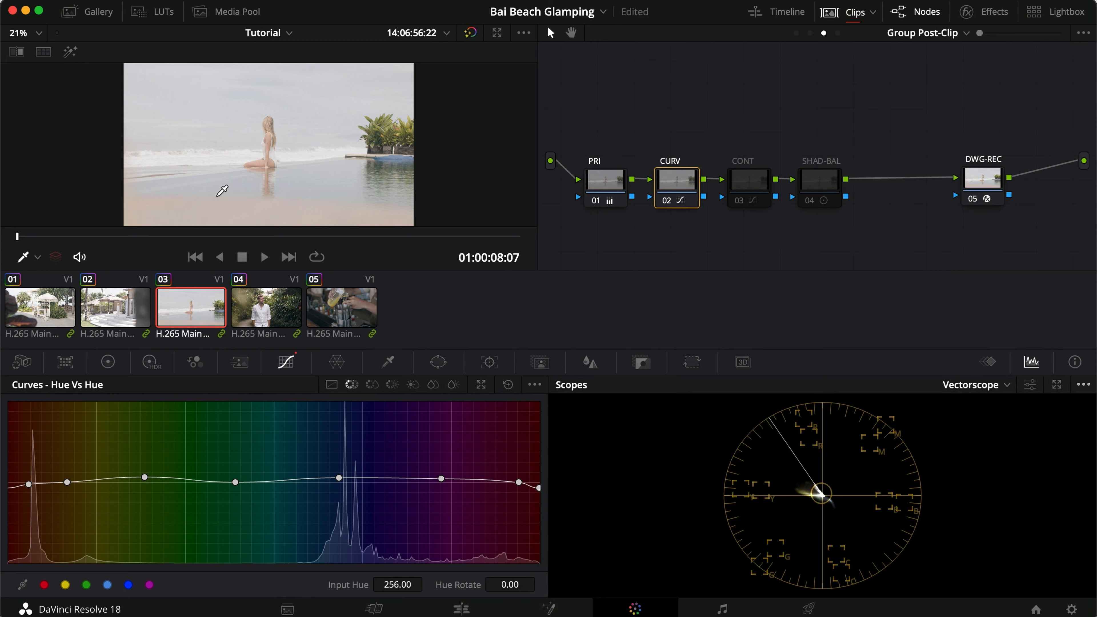
{"action": "left_click", "coordinate": [253, 315]}
{"action": "left_click", "coordinate": [810, 33]}
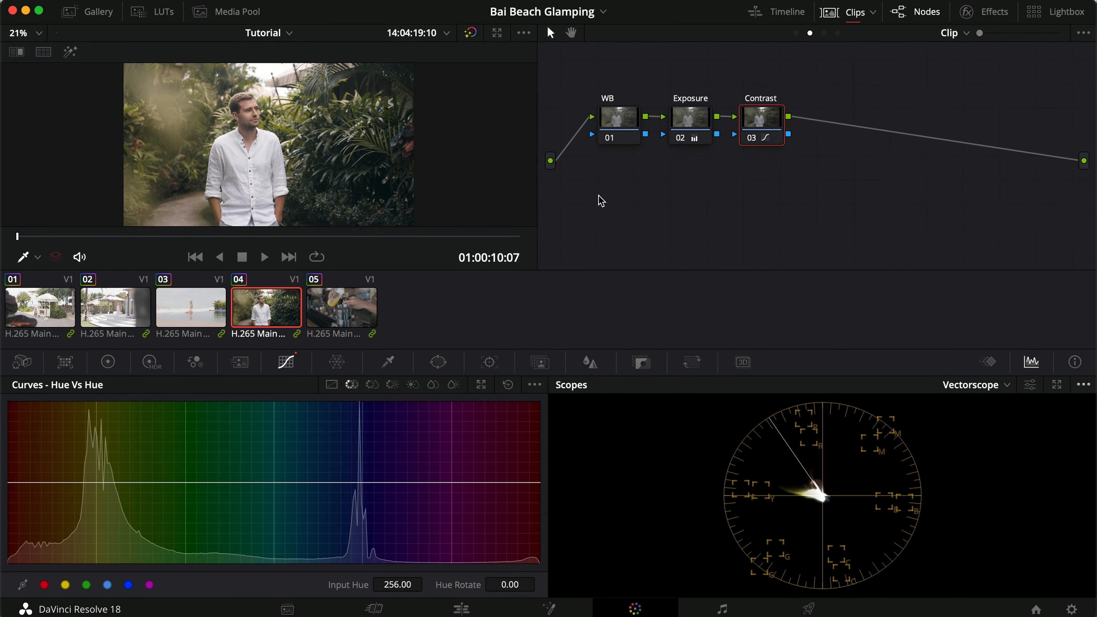
{"action": "key", "text": "super+c"}
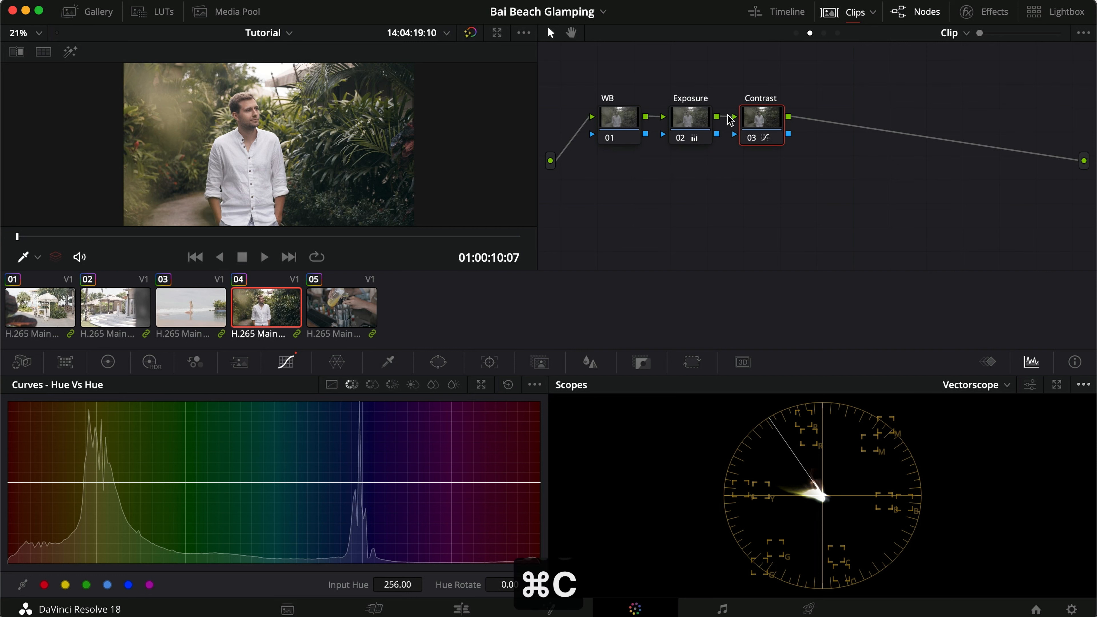
{"action": "left_click", "coordinate": [169, 319]}
{"action": "key", "text": "super+v"}
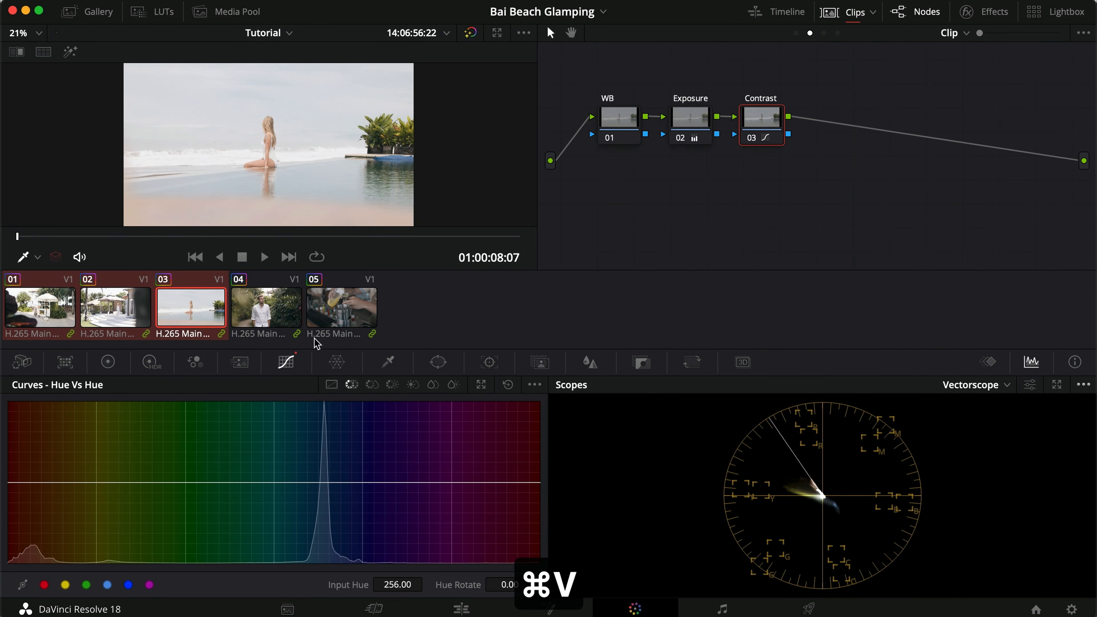
{"action": "left_click", "coordinate": [332, 310]}
{"action": "key", "text": "super+v"}
Compare clip 03 with its clip-level Exposure and Contrast nodes toggled off and on.
{"action": "left_click", "coordinate": [272, 322]}
{"action": "left_click", "coordinate": [179, 311]}
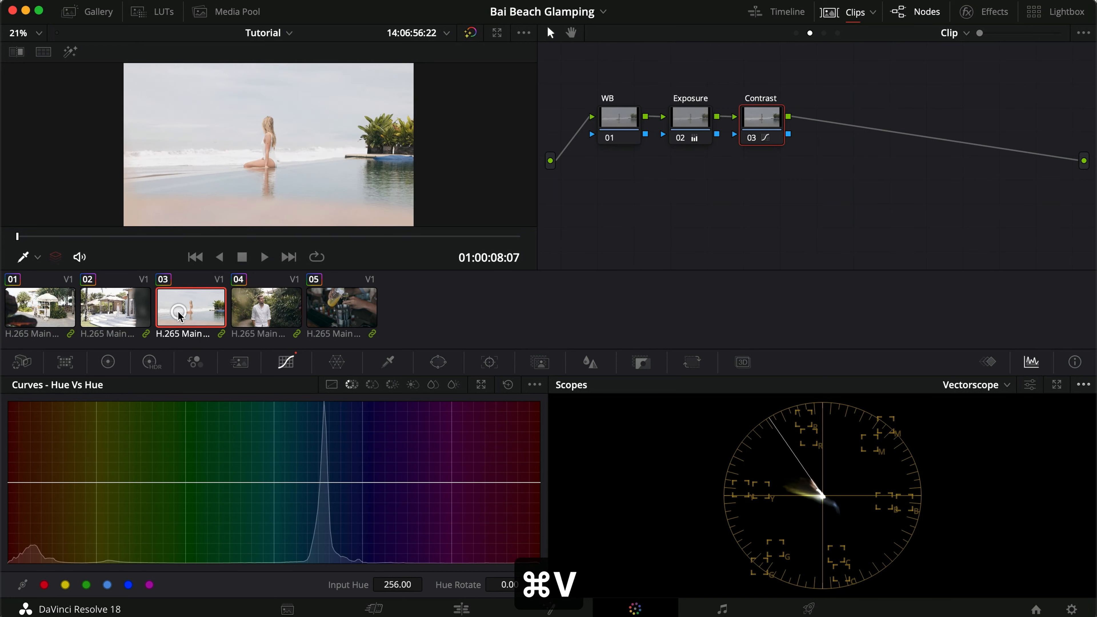
{"action": "left_click", "coordinate": [684, 118]}
{"action": "key", "text": "super+d"}
{"action": "key", "text": "super+d"}
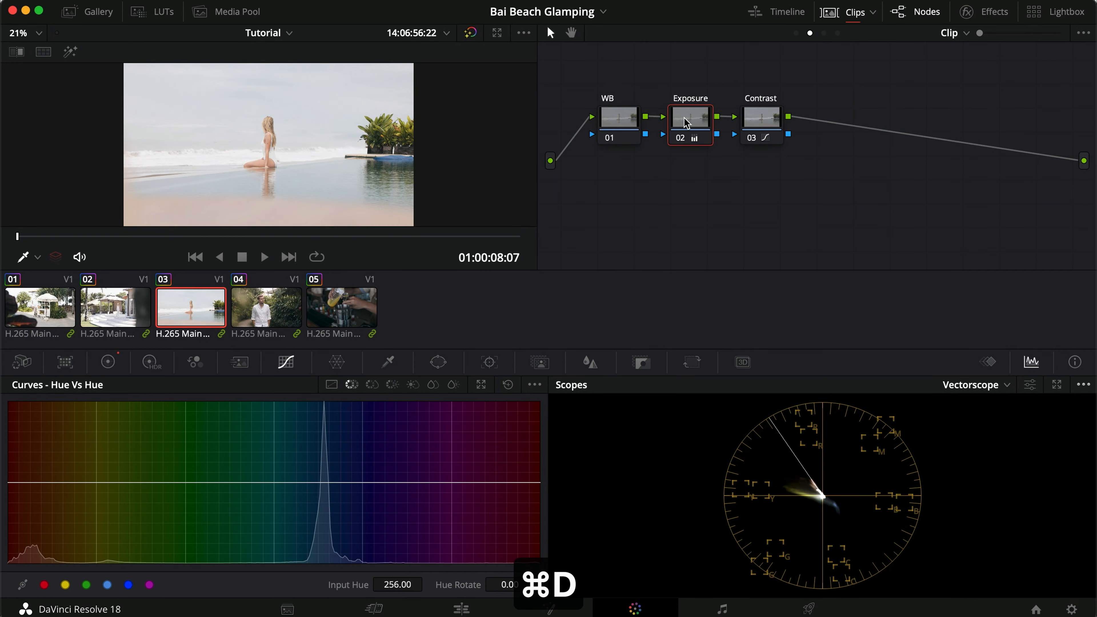
{"action": "left_click", "coordinate": [769, 123]}
{"action": "key", "text": "super+d"}
{"action": "key", "text": "super+d"}
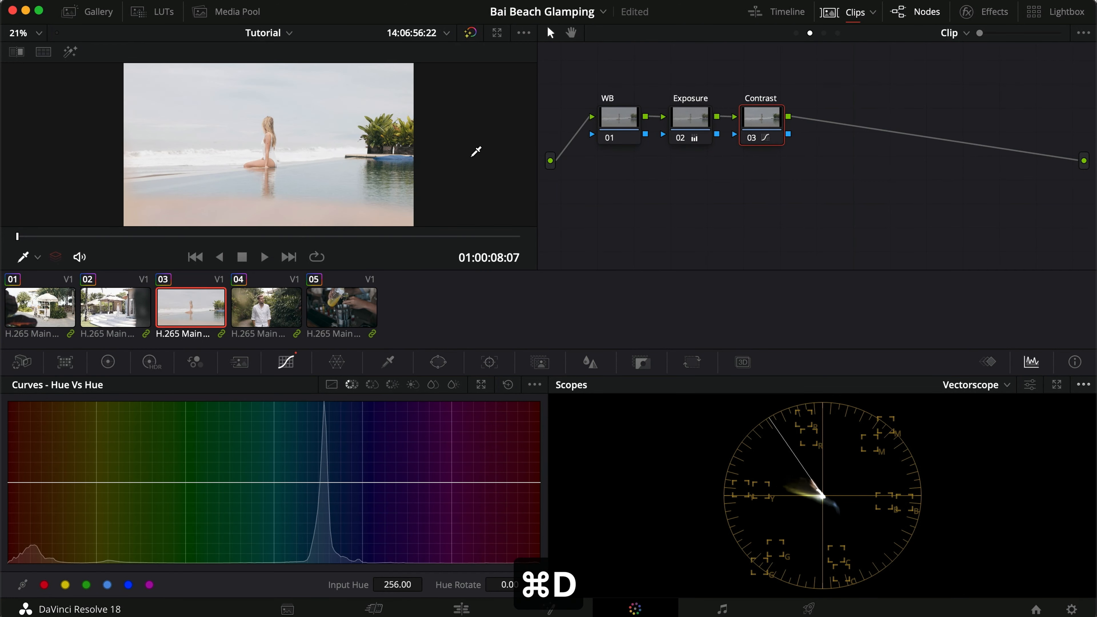
Check the pasted clip-level grade on clips 02 and 01 by toggling the selected node.
{"action": "left_click", "coordinate": [115, 307]}
{"action": "key", "text": "super+d"}
{"action": "left_click", "coordinate": [38, 320]}
{"action": "key", "text": "super+d"}
Review clip 04's Group Pre-Clip, Clip and Group Post-Clip node graphs.
{"action": "left_click", "coordinate": [266, 302]}
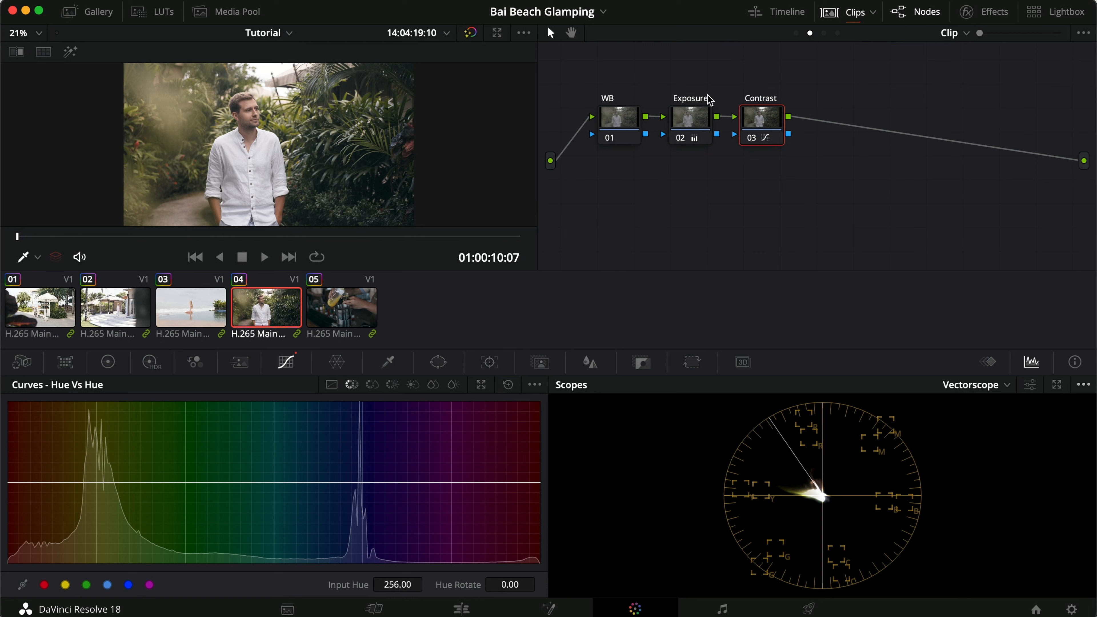
{"action": "left_click", "coordinate": [796, 33]}
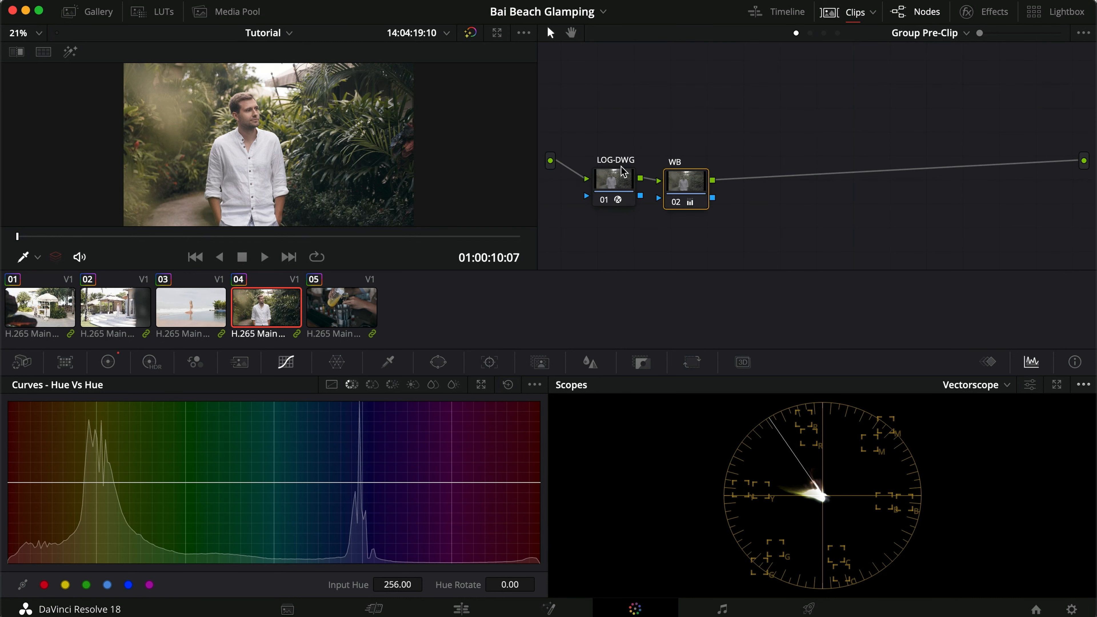
{"action": "left_click", "coordinate": [824, 33]}
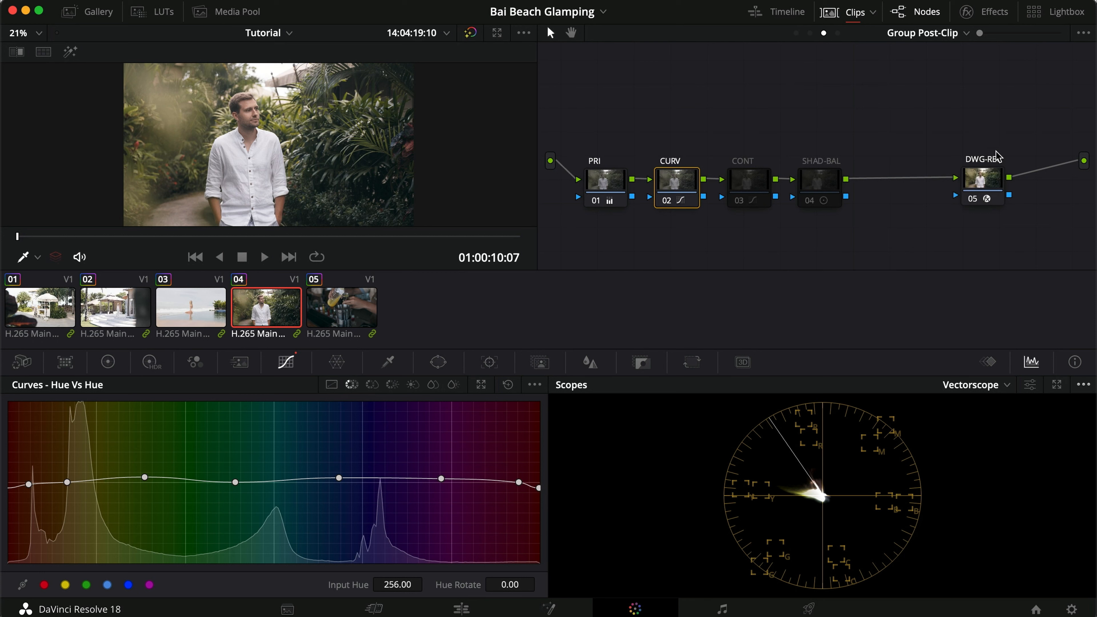
{"action": "left_click", "coordinate": [810, 33]}
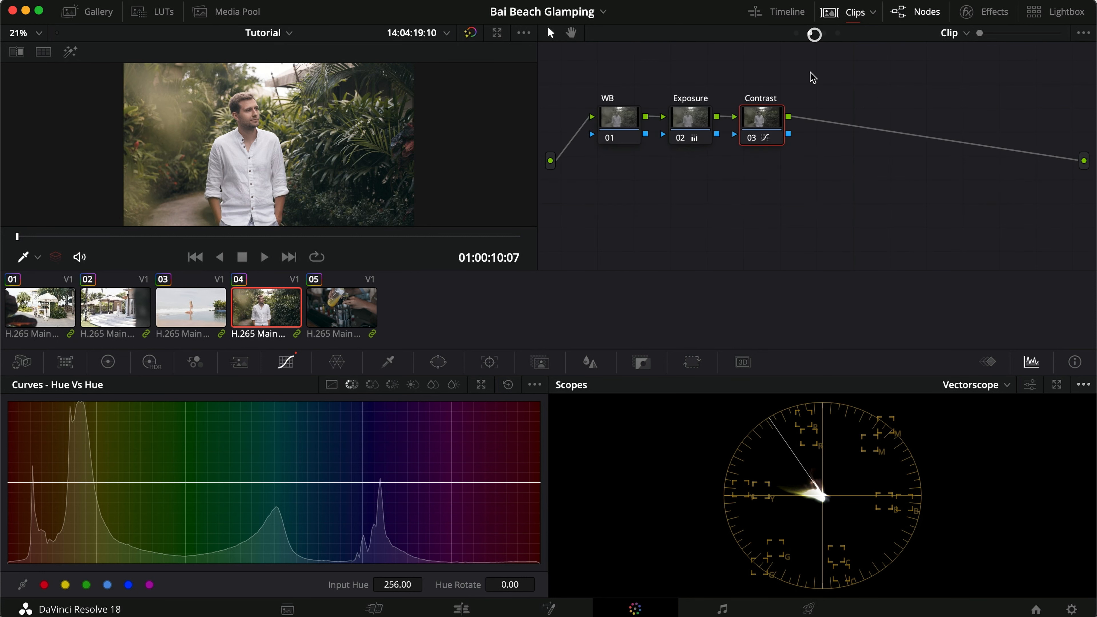
{"action": "left_click", "coordinate": [824, 33]}
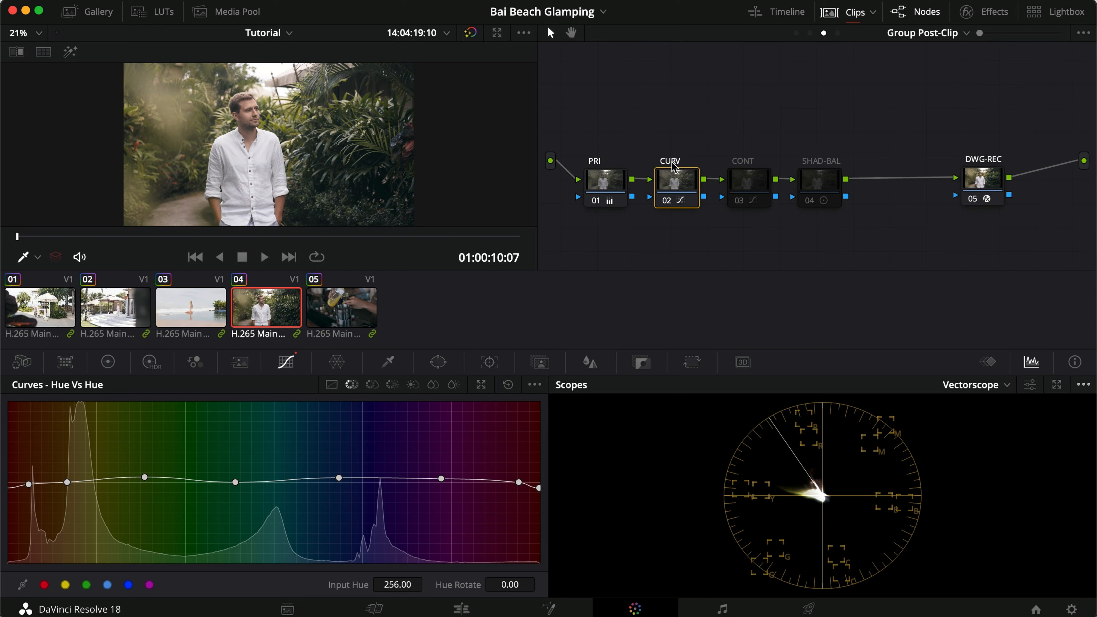
Enable the CONT node and set its Sat Vs Lum curve point at input saturation 0.08 to a luminance of 1.05.
{"action": "left_click", "coordinate": [733, 189]}
{"action": "key", "text": "super+d"}
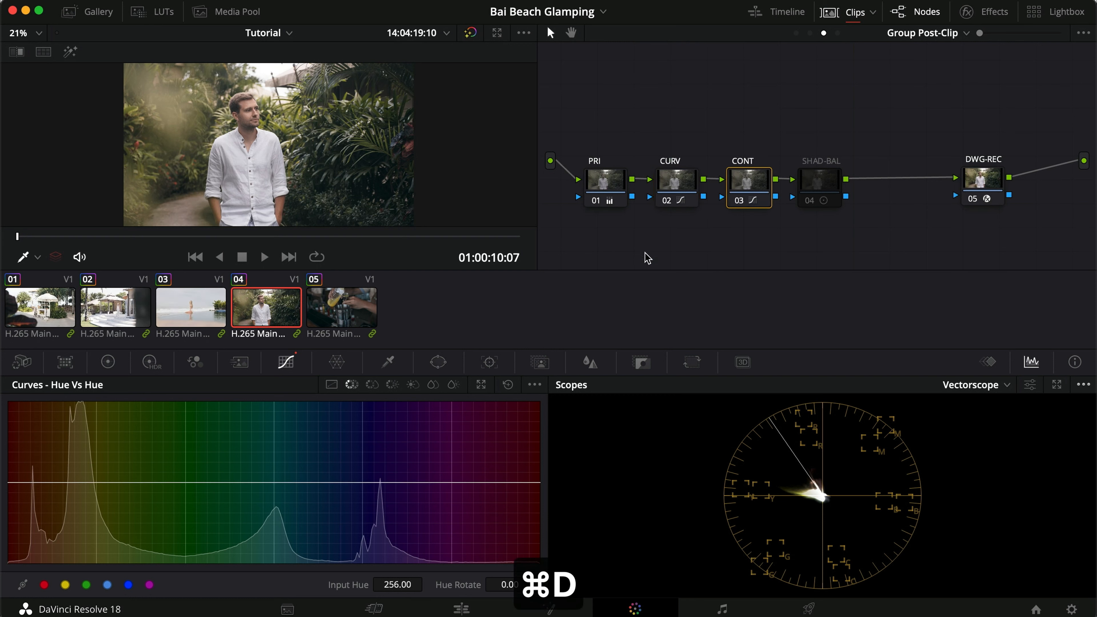
{"action": "left_click", "coordinate": [456, 385]}
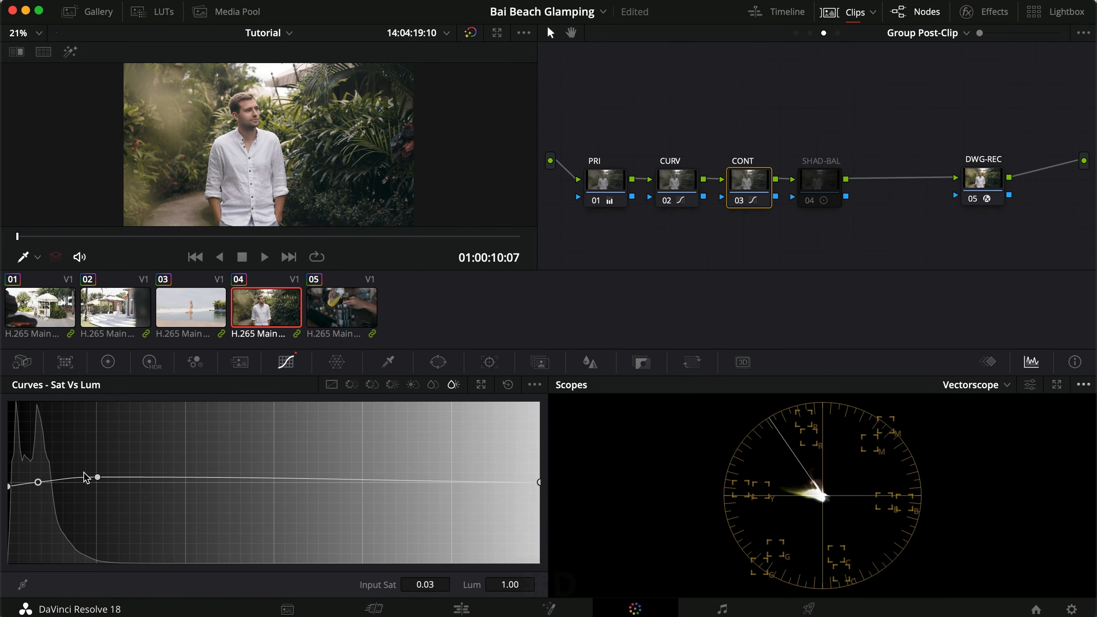
{"action": "key", "text": "super+d"}
{"action": "key", "text": "super+d"}
{"action": "left_click_drag", "start_coordinate": [99, 480], "coordinate": [96, 478]}
{"action": "key", "text": "super+z"}
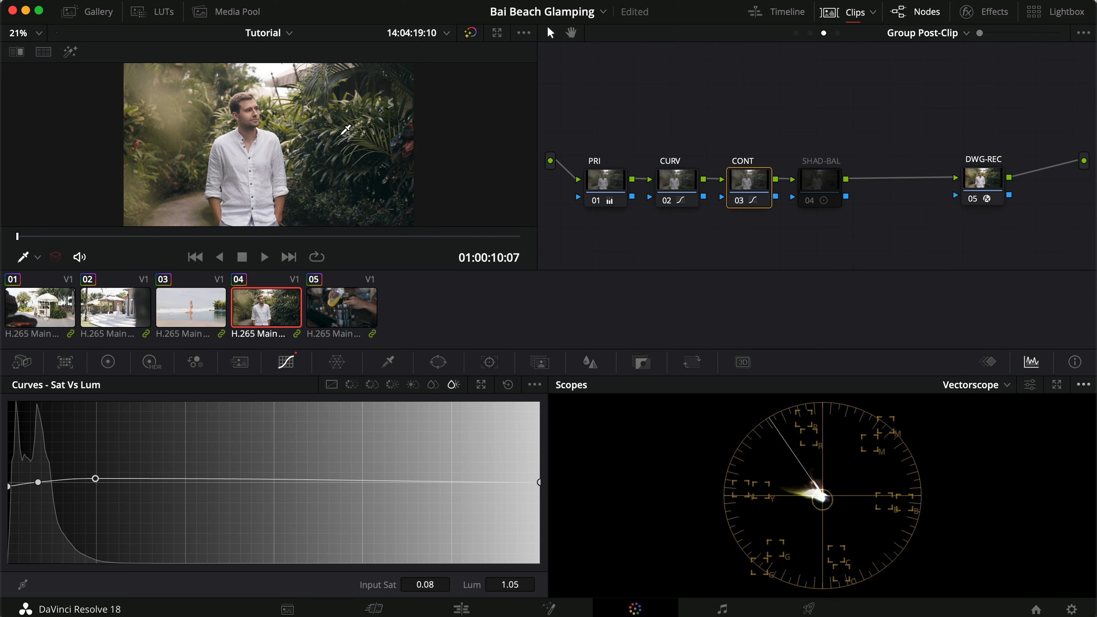
Switch the scopes to Parade and compare clip 04 with the CONT node off and on.
{"action": "left_click", "coordinate": [994, 384]}
{"action": "left_click", "coordinate": [987, 410]}
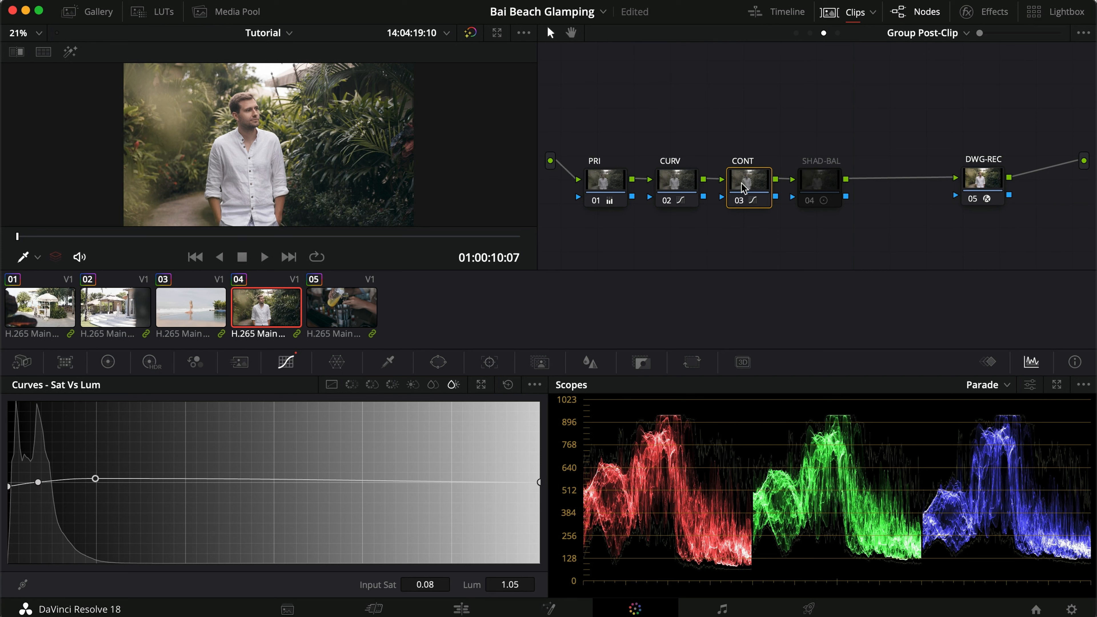
{"action": "key", "text": "super+d"}
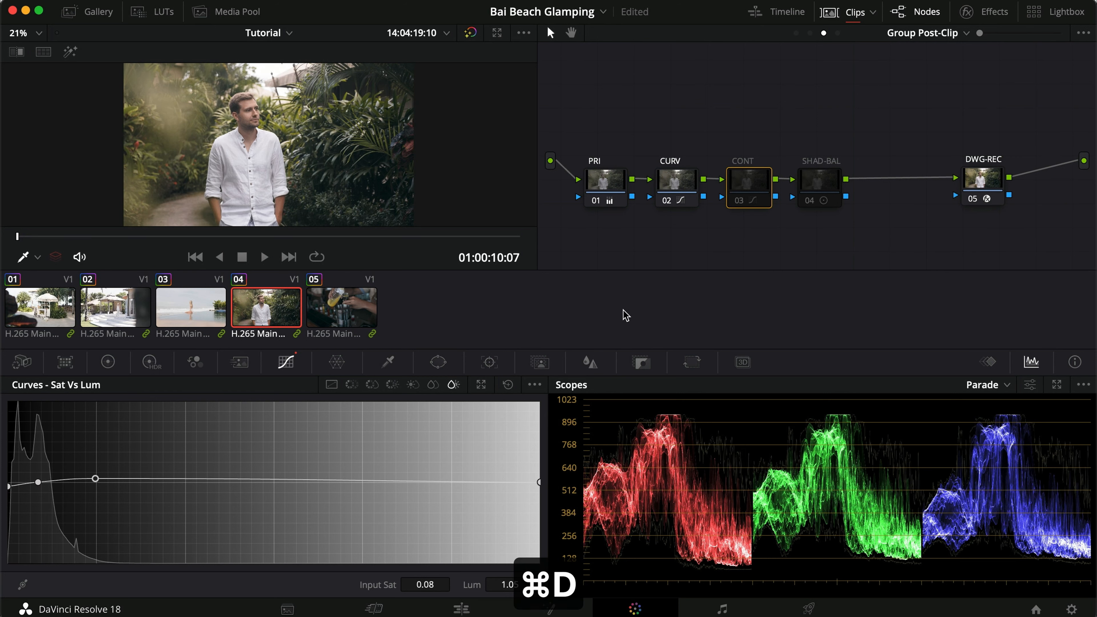
{"action": "key", "text": "super+d"}
Enable the SHAD-BAL node with its log wheels shown and check its shadow balance on clip 04.
{"action": "left_click", "coordinate": [828, 203]}
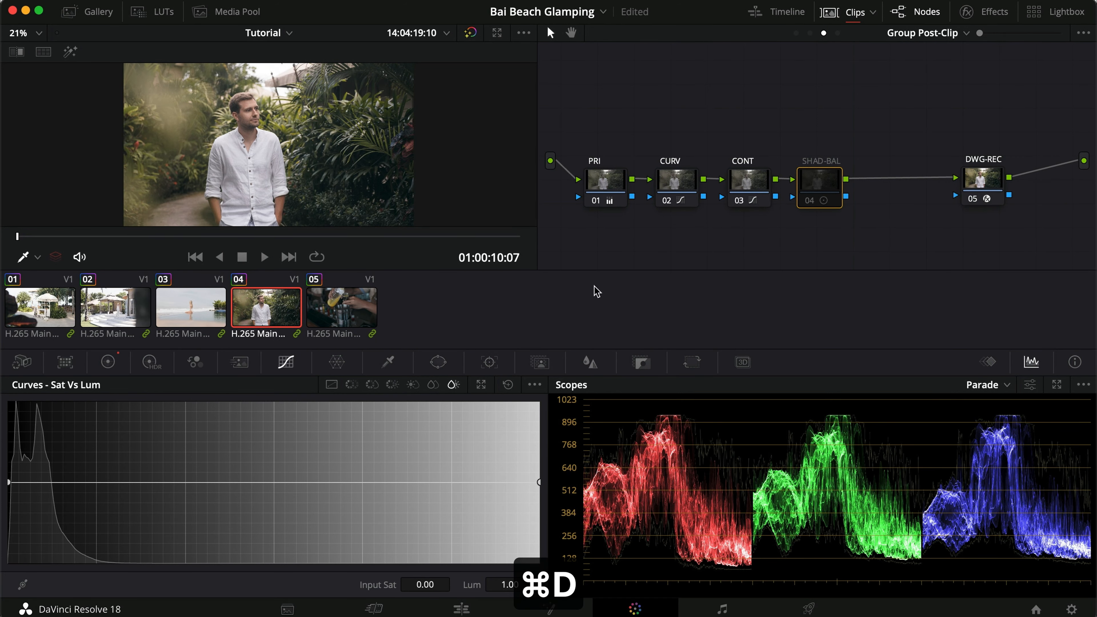
{"action": "left_click", "coordinate": [107, 361]}
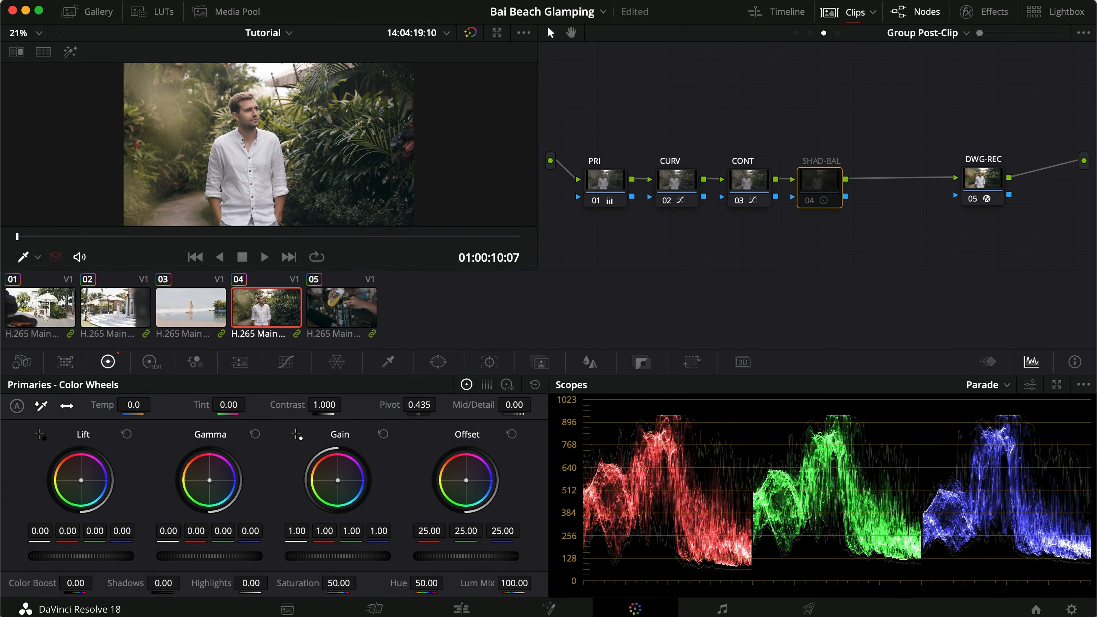
{"action": "left_click", "coordinate": [504, 387]}
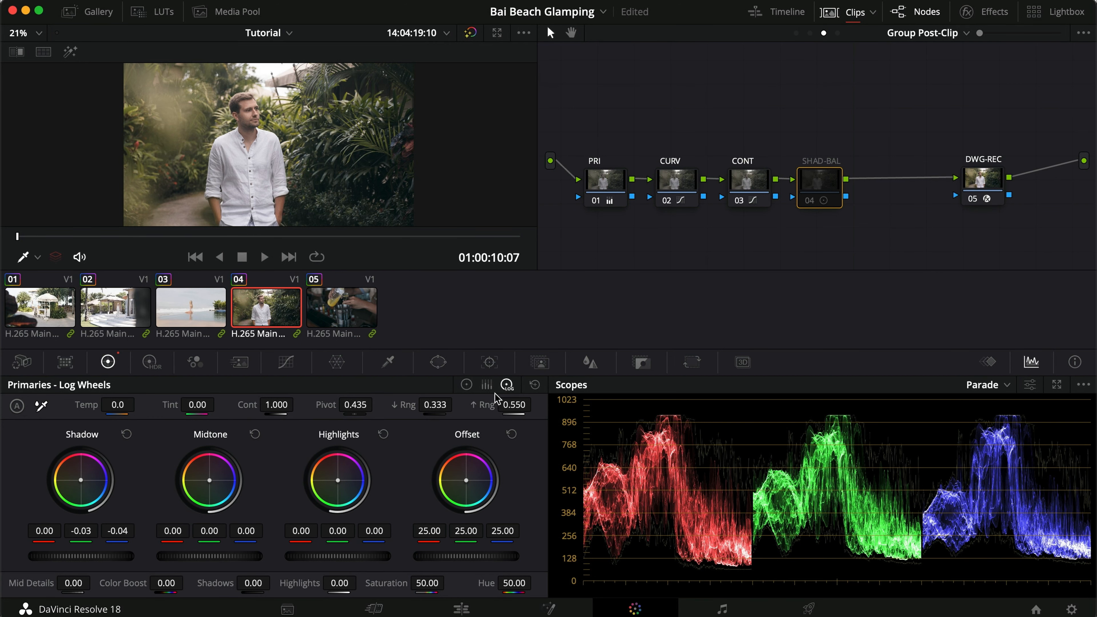
{"action": "key", "text": "super+d"}
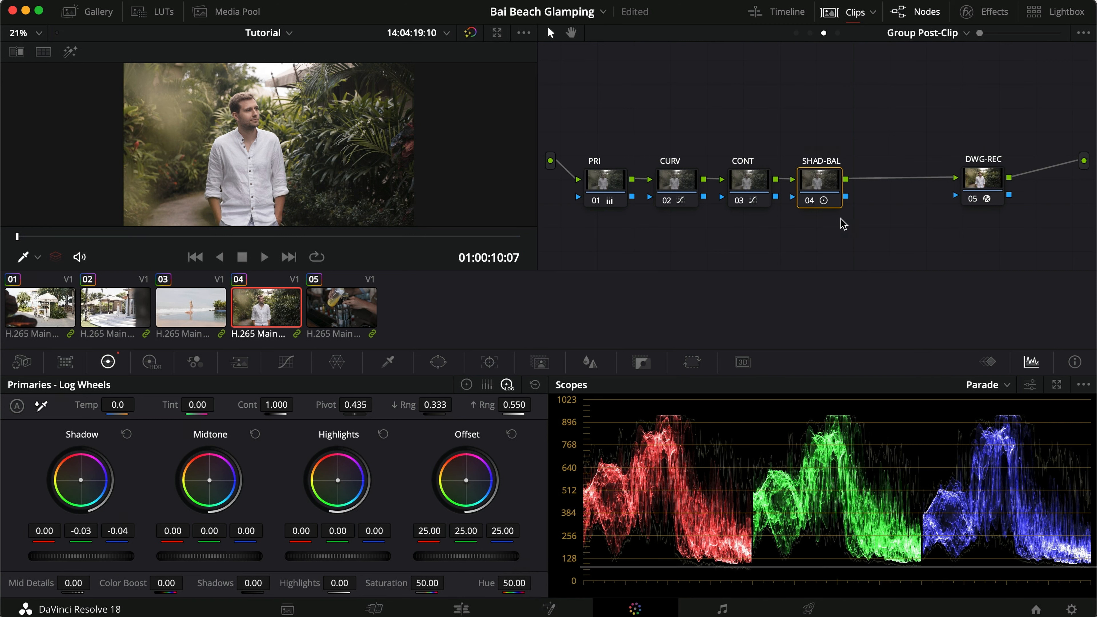
{"action": "key", "text": "super+d"}
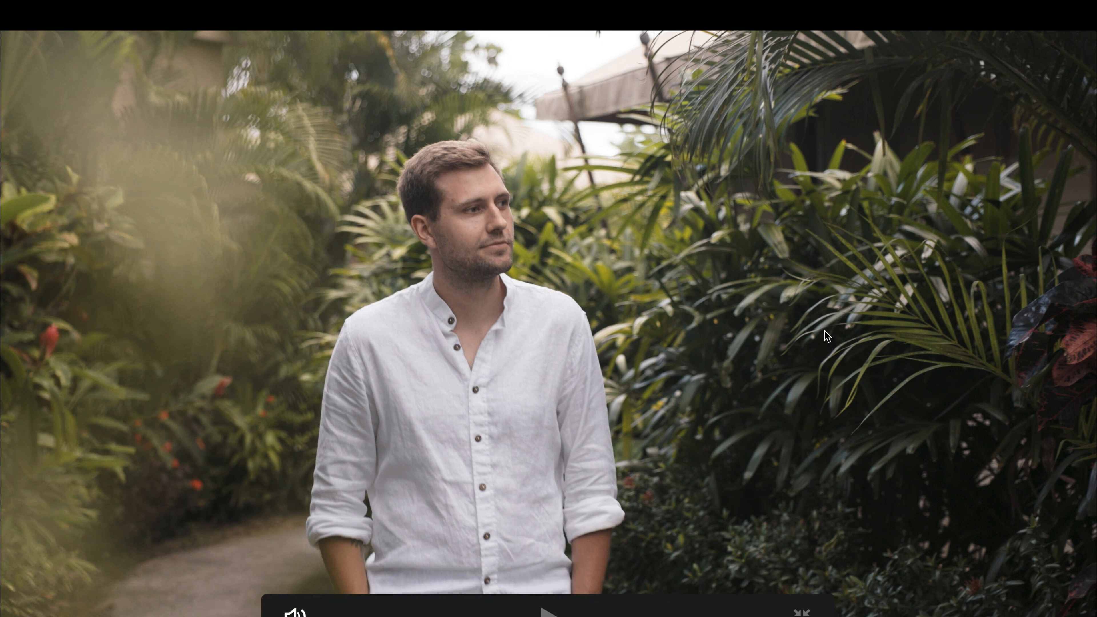
{"action": "key", "text": "super+f"}
Toggle the post-clip nodes from PRI to SHAD-BAL off and on and compare clip 04 in full screen.
{"action": "left_click", "coordinate": [604, 182]}
{"action": "key", "text": "super+d"}
{"action": "key", "text": "super+d"}
{"action": "key", "text": "super+b"}
{"action": "key", "text": "super+d"}
{"action": "key", "text": "super+d"}
{"action": "key", "text": "super+f"}
{"action": "key", "text": "super+d"}
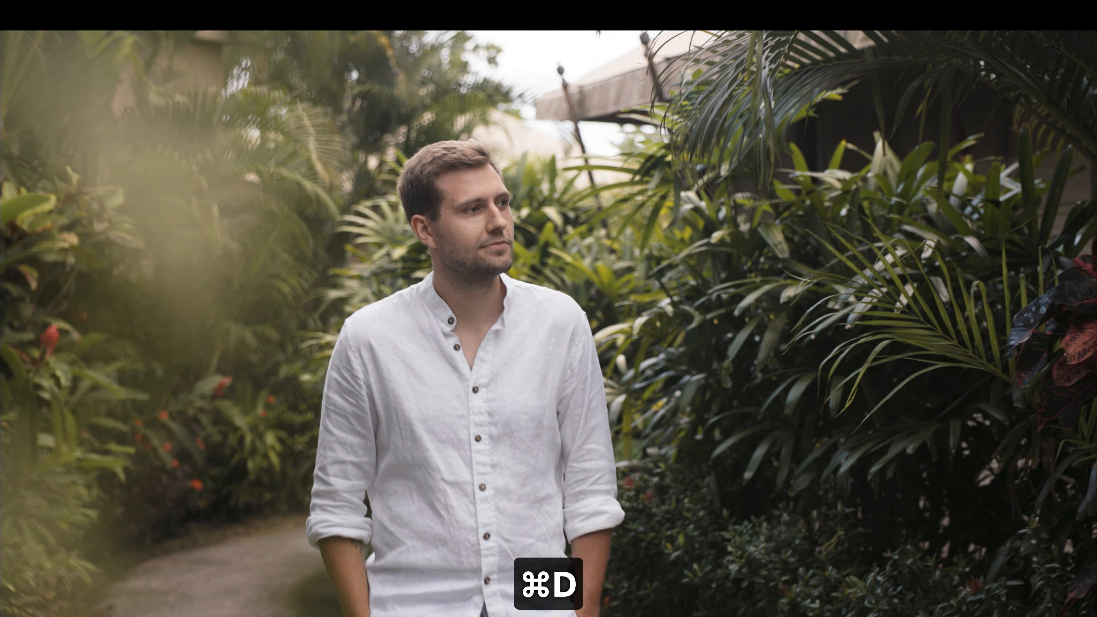
{"action": "key", "text": "super+f"}
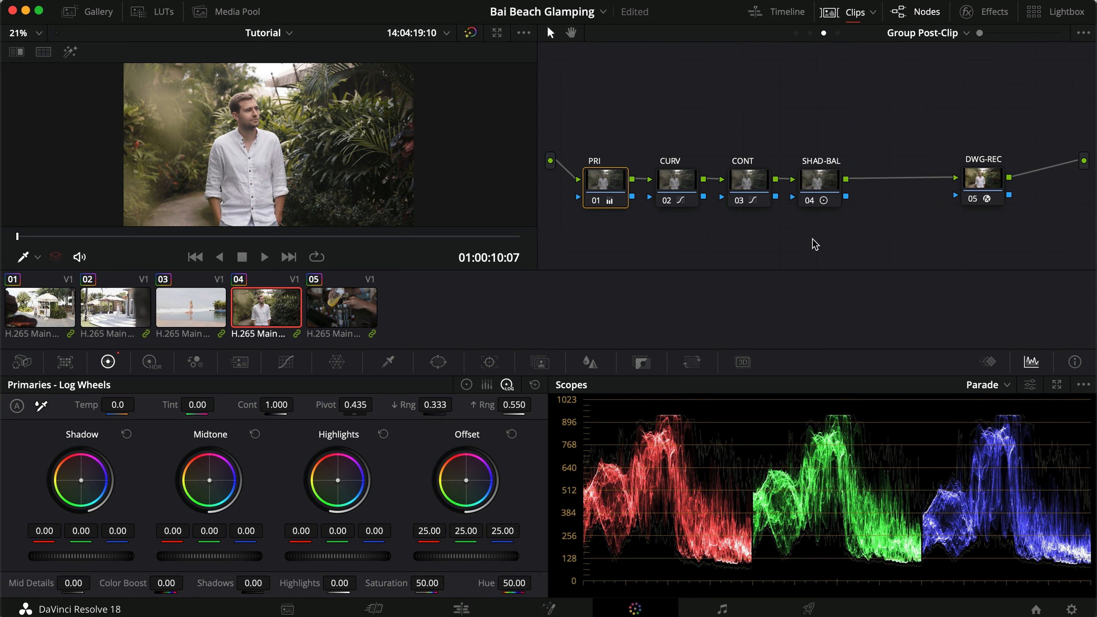
Compare clip 05 with the PRI, CURV, CONT and SHAD-BAL nodes off and on.
{"action": "left_click", "coordinate": [327, 308]}
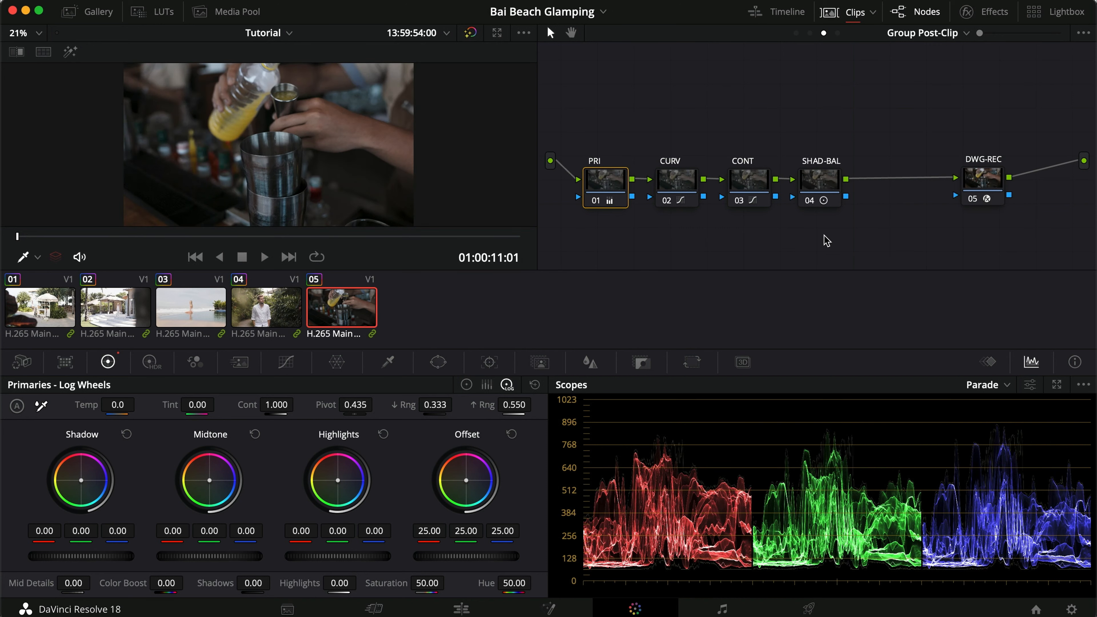
{"action": "key", "text": "super+d"}
{"action": "key", "text": "super+d"}
{"action": "key", "text": "super+d"}
{"action": "key", "text": "super+d"}
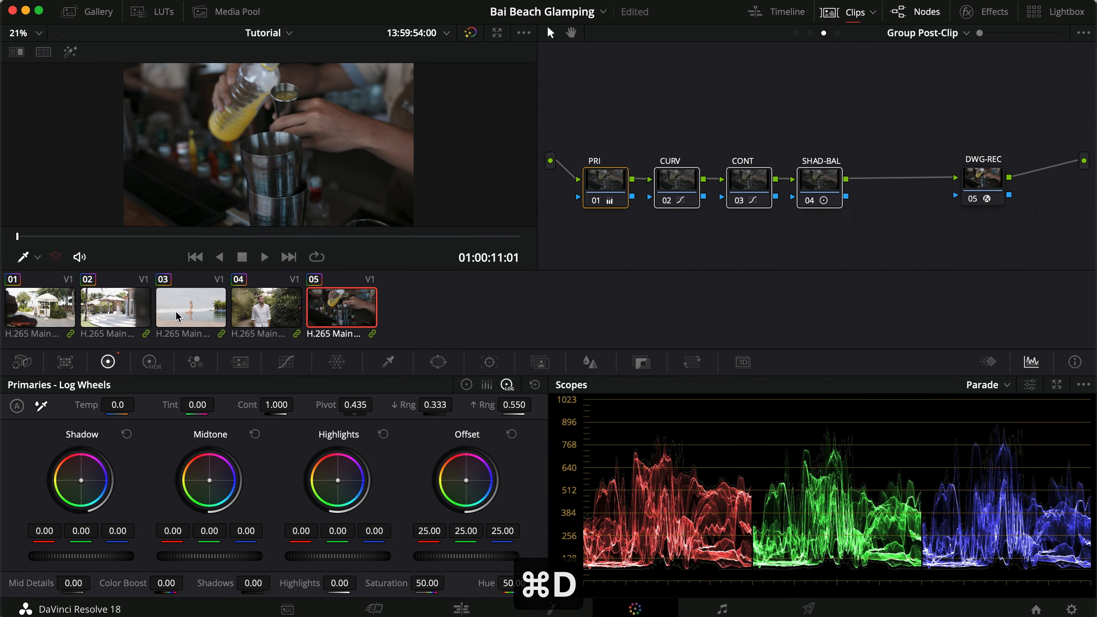
In clip 03's clip-level Exposure node, lower the offset to 16.60 and the lift to -0.04.
{"action": "left_click", "coordinate": [186, 312]}
{"action": "left_click", "coordinate": [807, 34]}
{"action": "left_click", "coordinate": [807, 34]}
{"action": "left_click", "coordinate": [692, 128]}
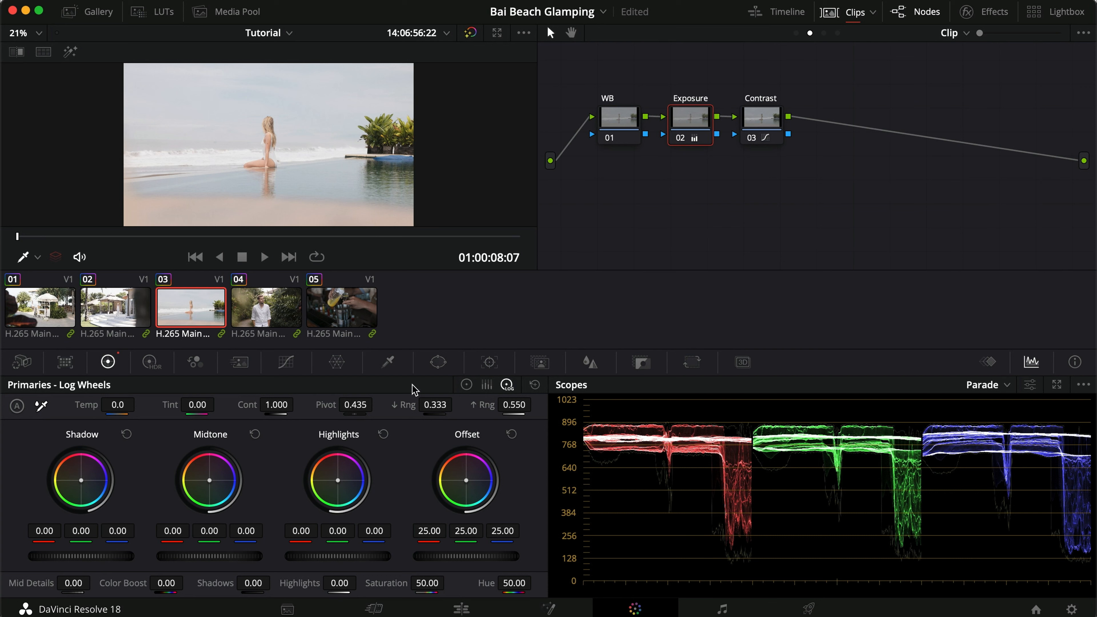
{"action": "left_click", "coordinate": [467, 384]}
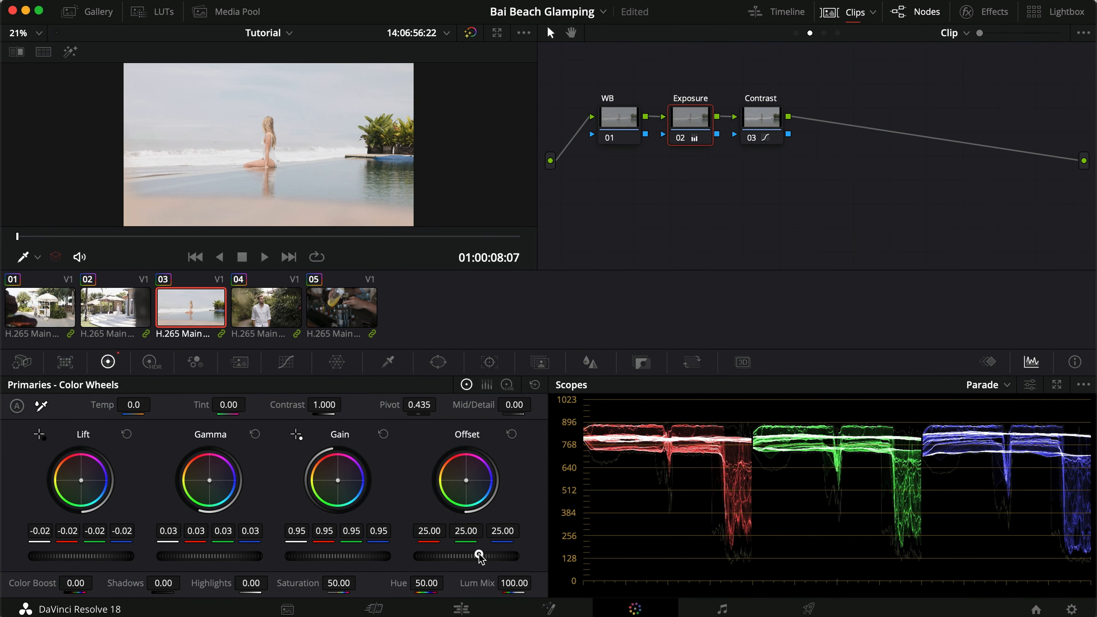
{"action": "left_click_drag", "start_coordinate": [480, 558], "coordinate": [269, 553]}
{"action": "left_click_drag", "start_coordinate": [81, 559], "coordinate": [19, 559]}
{"action": "left_click_drag", "start_coordinate": [218, 557], "coordinate": [248, 557]}
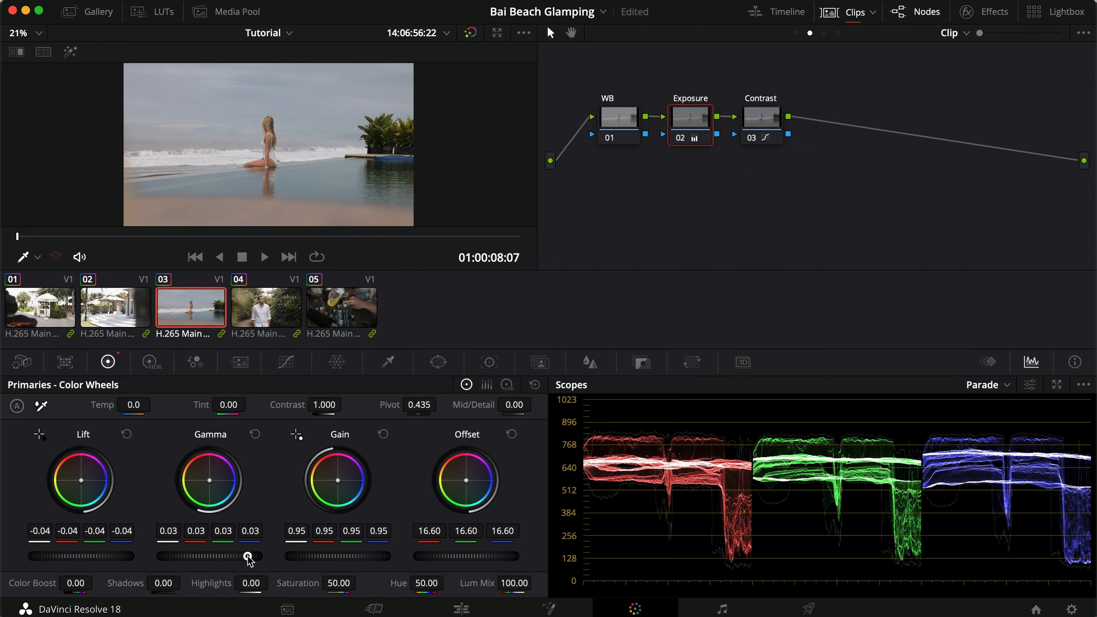
Compare clip 03 in full screen with the Exposure node off and on.
{"action": "key", "text": "super+f"}
{"action": "key", "text": "super+d"}
{"action": "key", "text": "super+d"}
{"action": "key", "text": "super+f"}
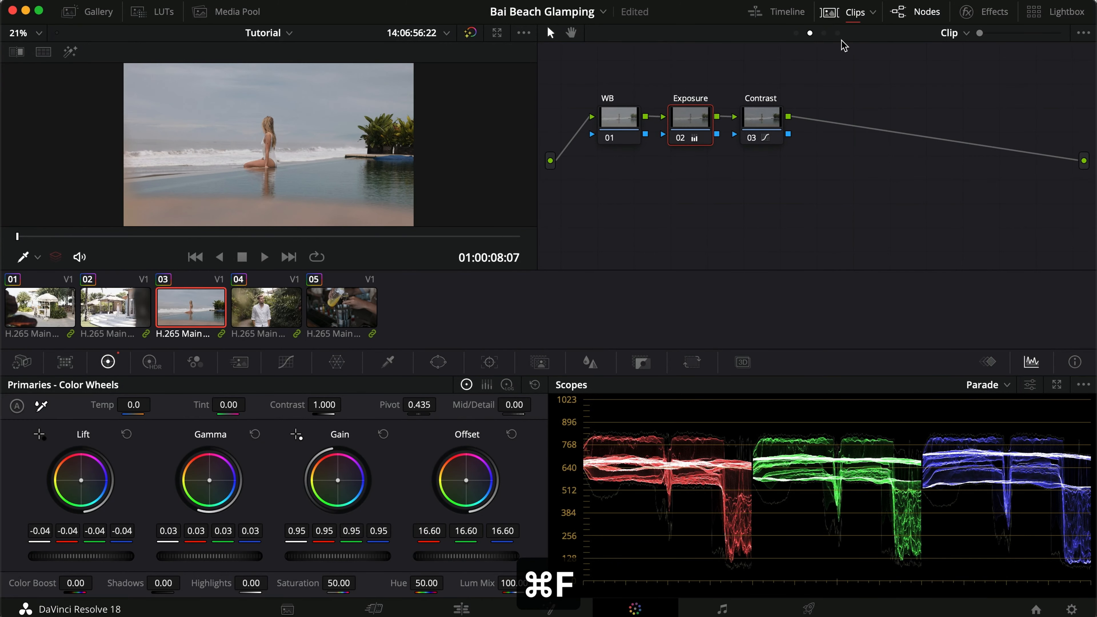
Select the PRI, CURV, CONT and SHAD-BAL post-clip nodes and compare clip 03 in full screen with them off and on.
{"action": "left_click", "coordinate": [824, 33]}
{"action": "left_click_drag", "start_coordinate": [856, 222], "coordinate": [608, 157]}
{"action": "key", "text": "super+d"}
{"action": "key", "text": "super+d"}
{"action": "key", "text": "super+f"}
{"action": "key", "text": "super+d"}
{"action": "key", "text": "super+d"}
{"action": "key", "text": "super+d"}
{"action": "key", "text": "super+d"}
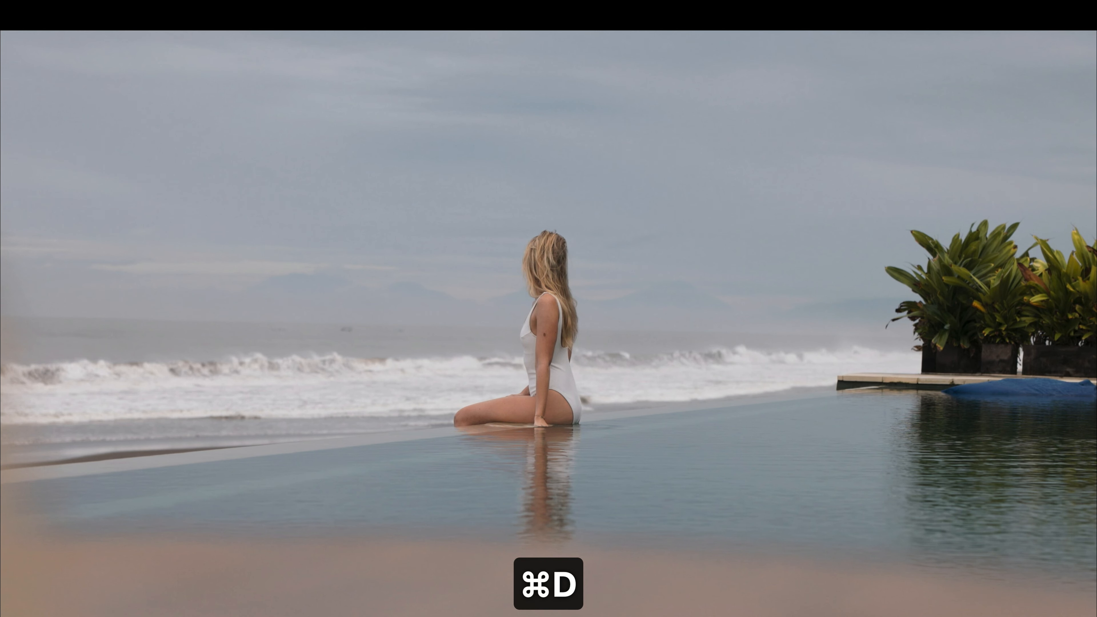
{"action": "key", "text": "super+d"}
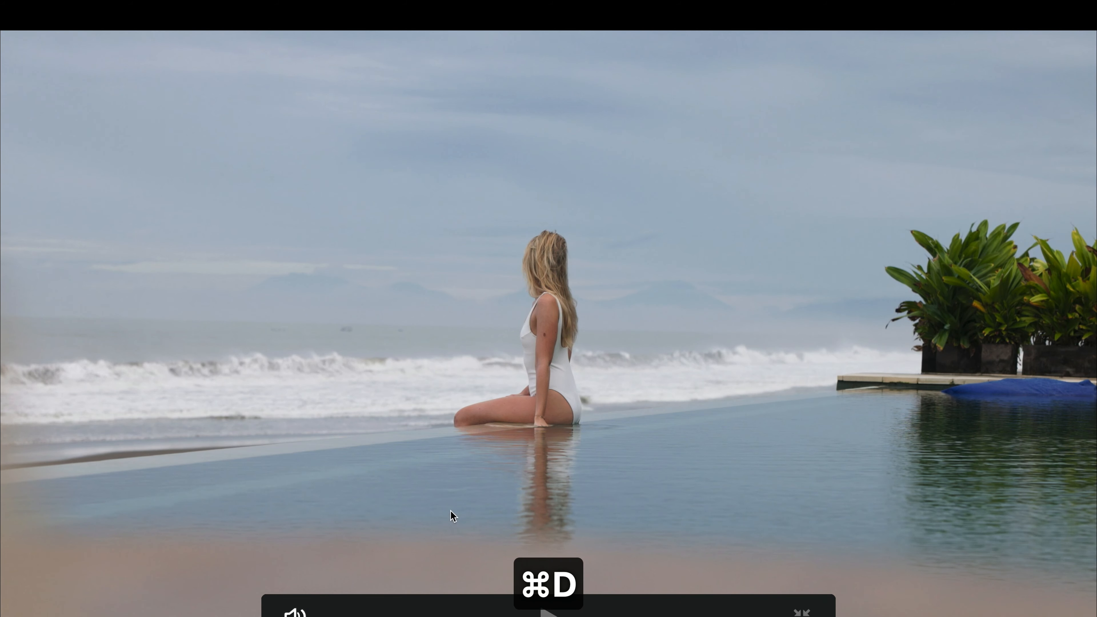
{"action": "key", "text": "super+d"}
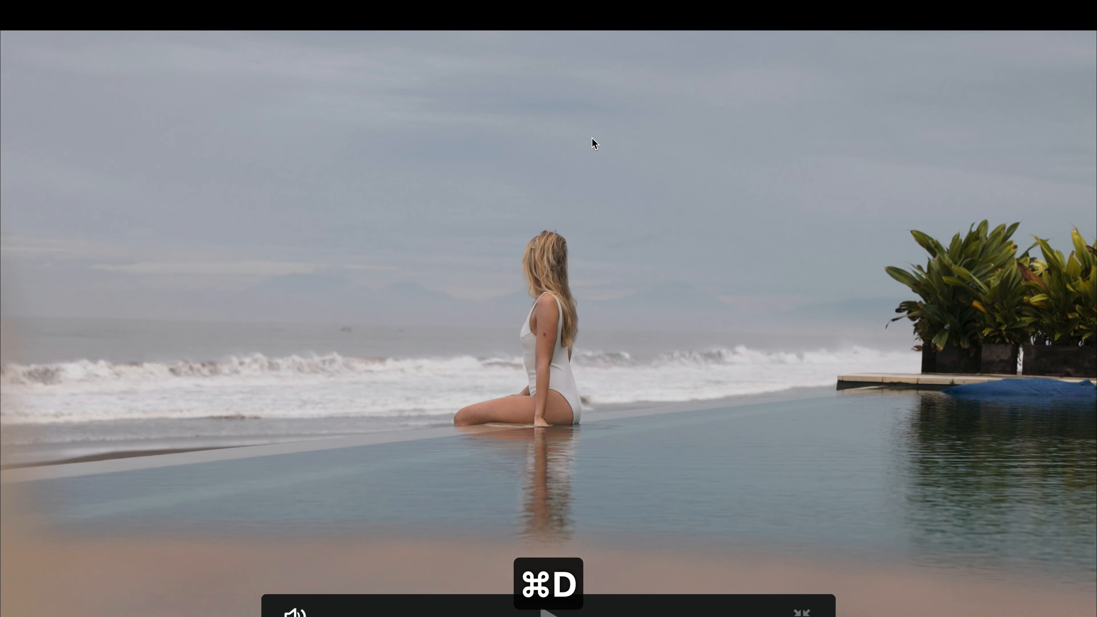
{"action": "key", "text": "super+f"}
Save the project and toggle the four selected post-clip nodes off and on again for clip 03.
{"action": "key", "text": "super+s"}
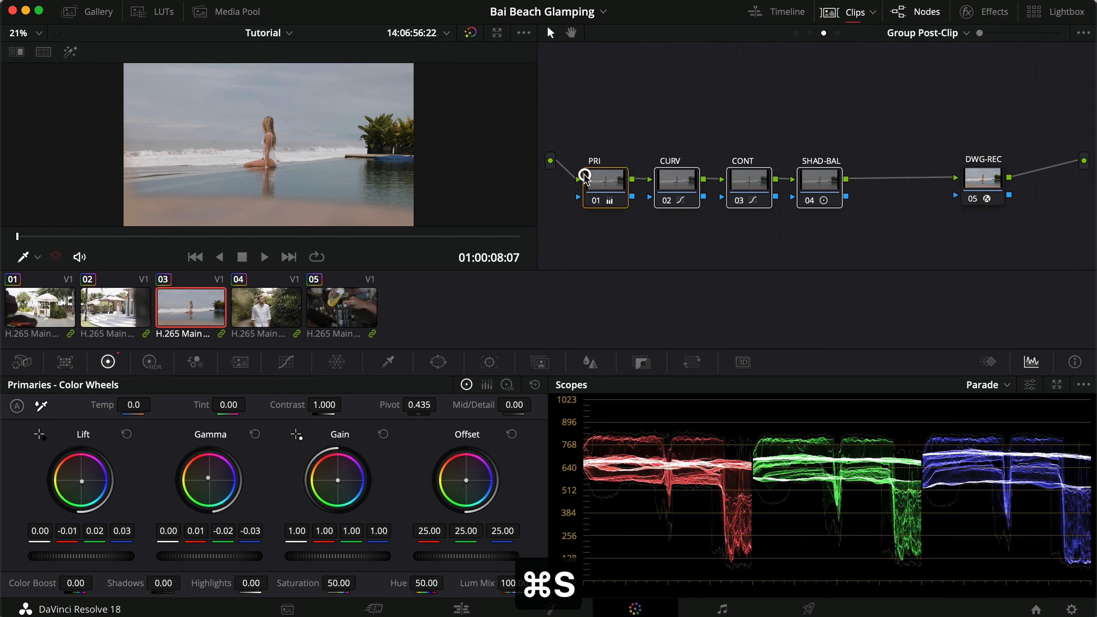
{"action": "key", "text": "super+d"}
{"action": "key", "text": "super+d"}
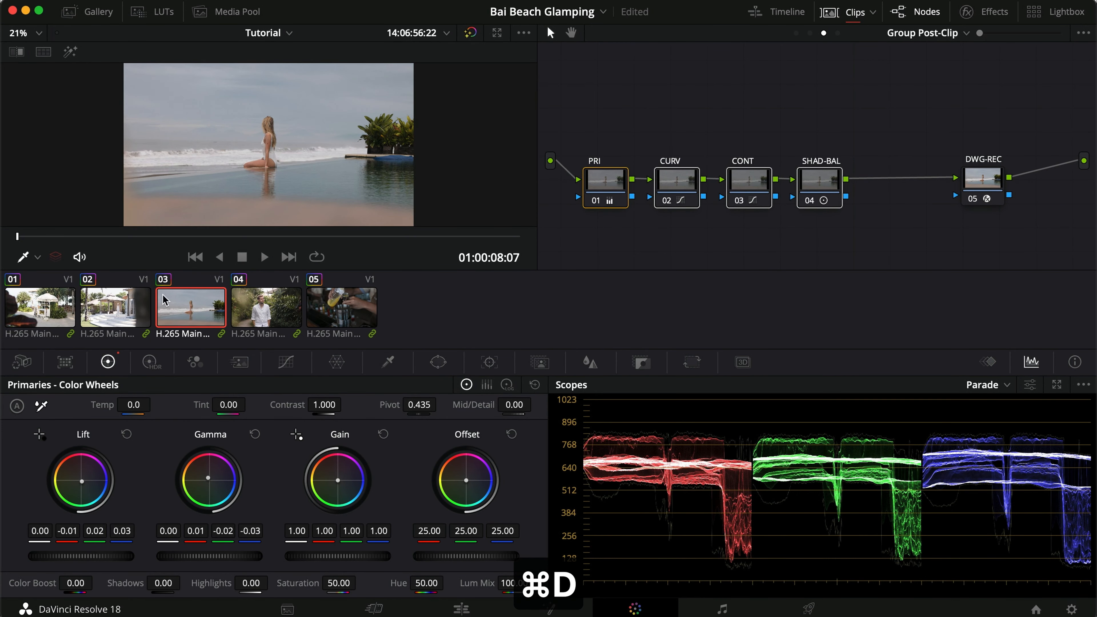
On clip 04, examine the post-clip CURV node's Hue vs Hue curve and compare it against clip 03.
{"action": "left_click", "coordinate": [263, 318]}
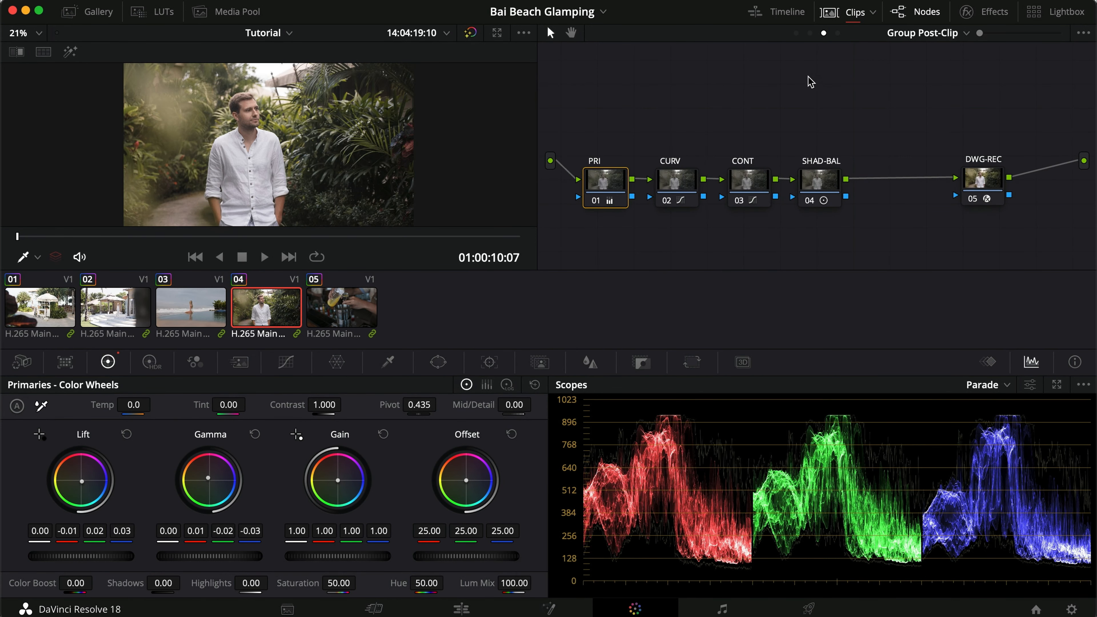
{"action": "scroll", "coordinate": [806, 67], "scroll_direction": "down", "scroll_amount": 1}
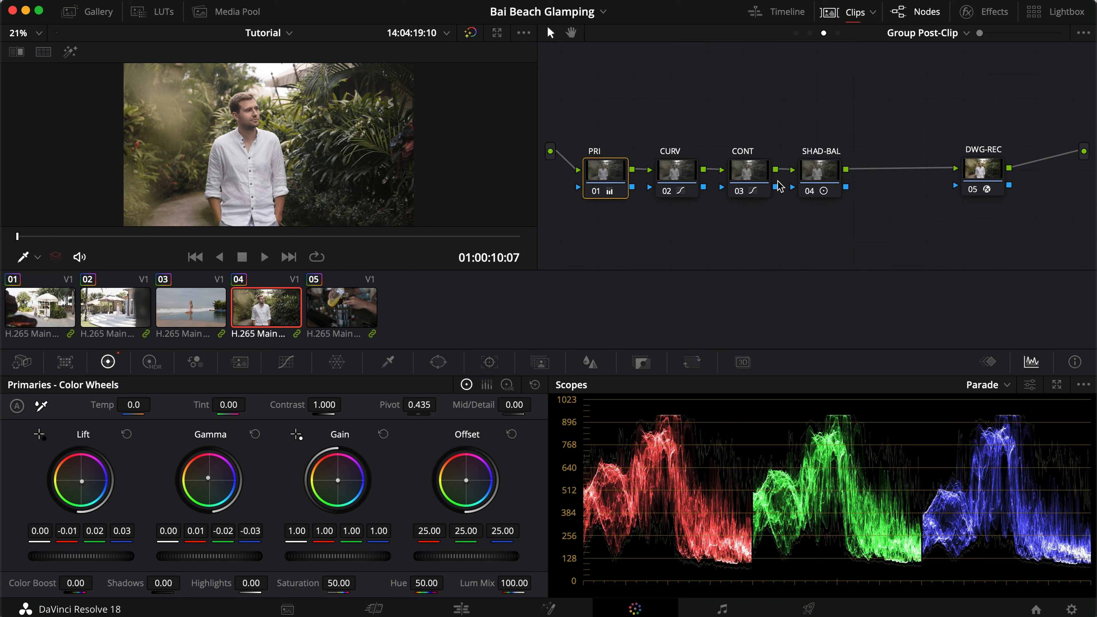
{"action": "mouse_move", "coordinate": [658, 187]}
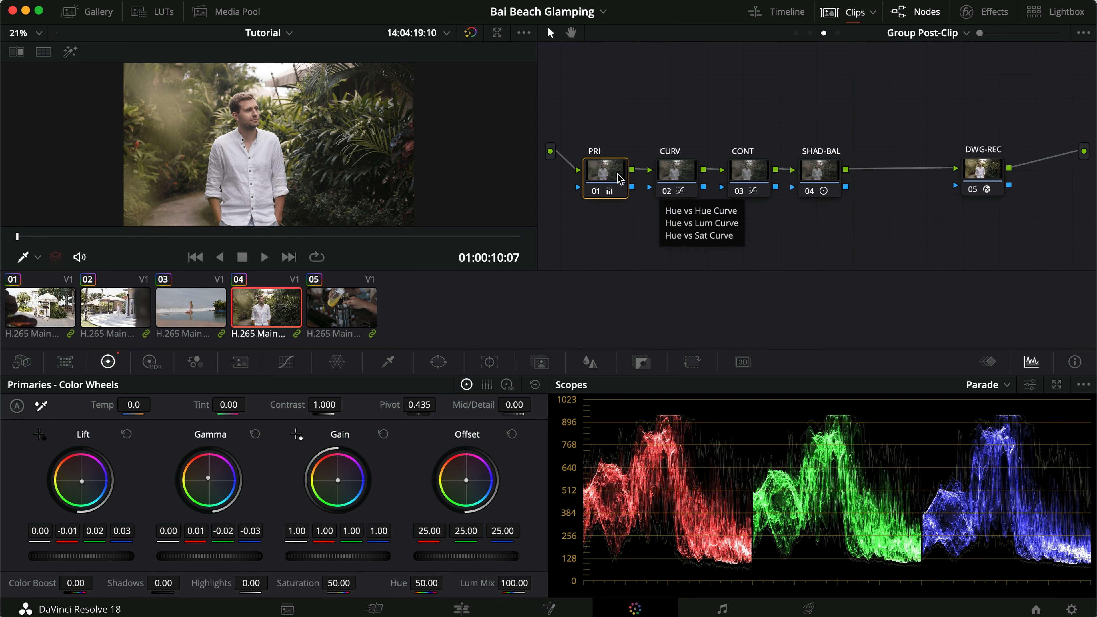
{"action": "left_click", "coordinate": [677, 173]}
{"action": "left_click", "coordinate": [287, 365]}
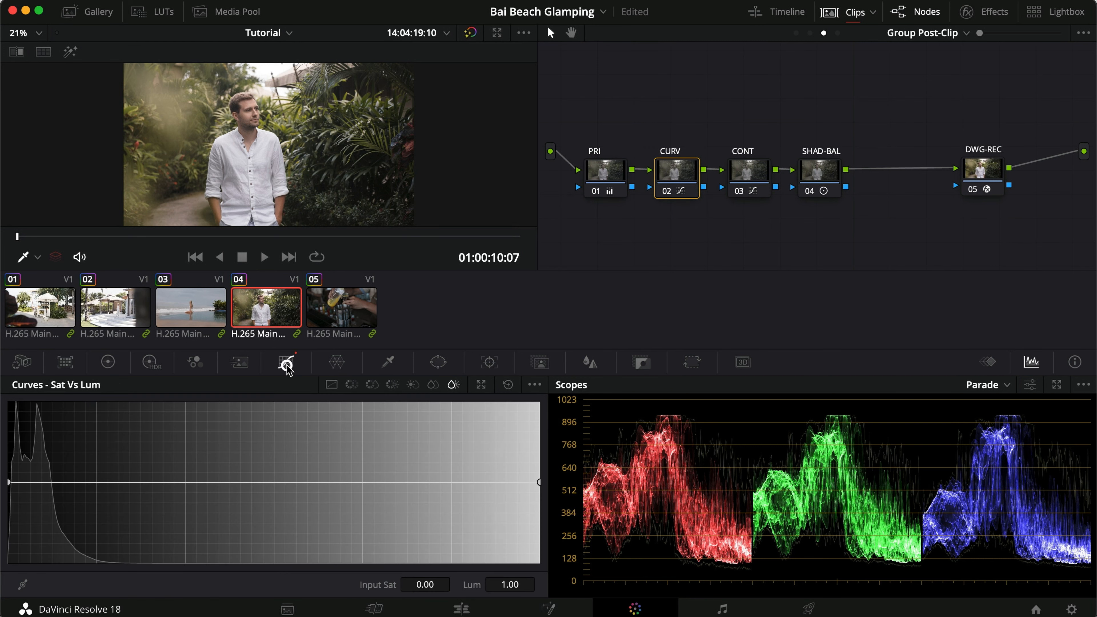
{"action": "left_click", "coordinate": [351, 384]}
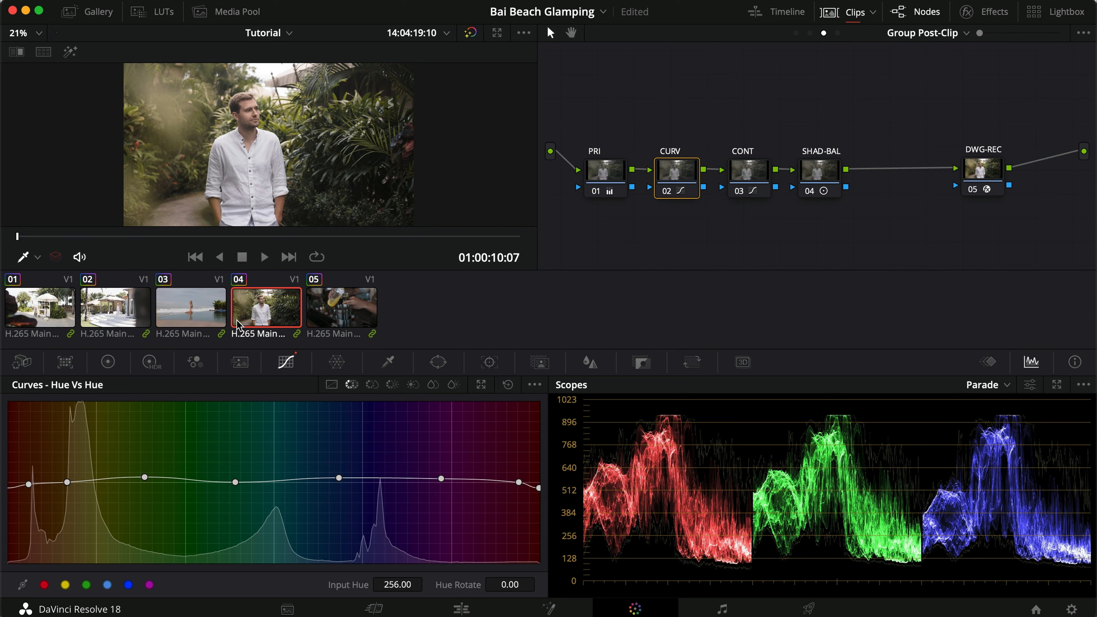
{"action": "left_click", "coordinate": [204, 309]}
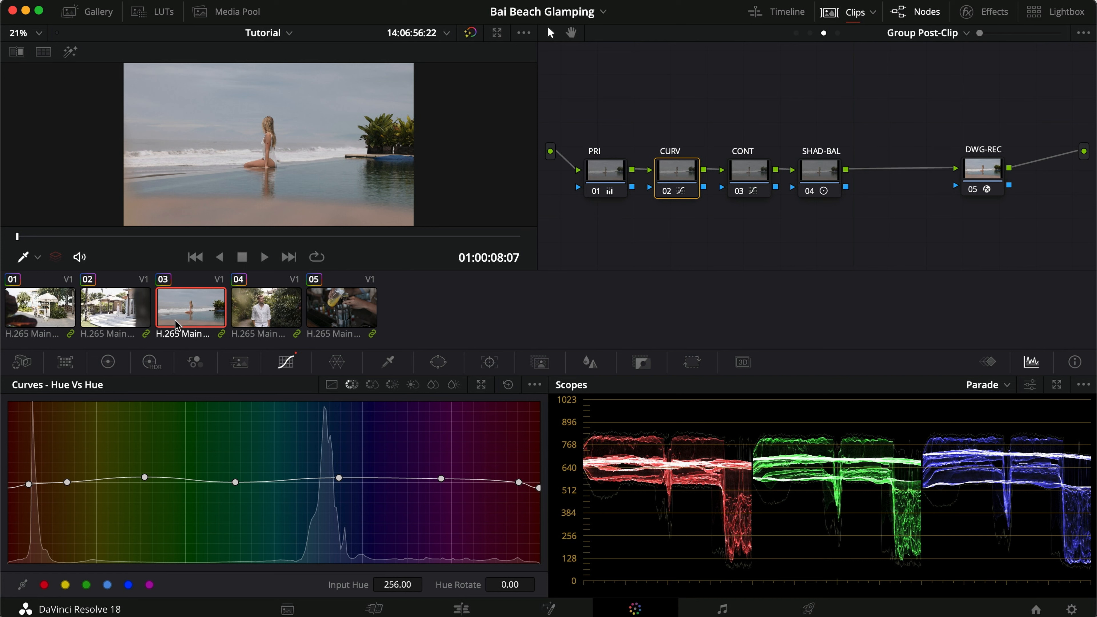
{"action": "left_click", "coordinate": [282, 311]}
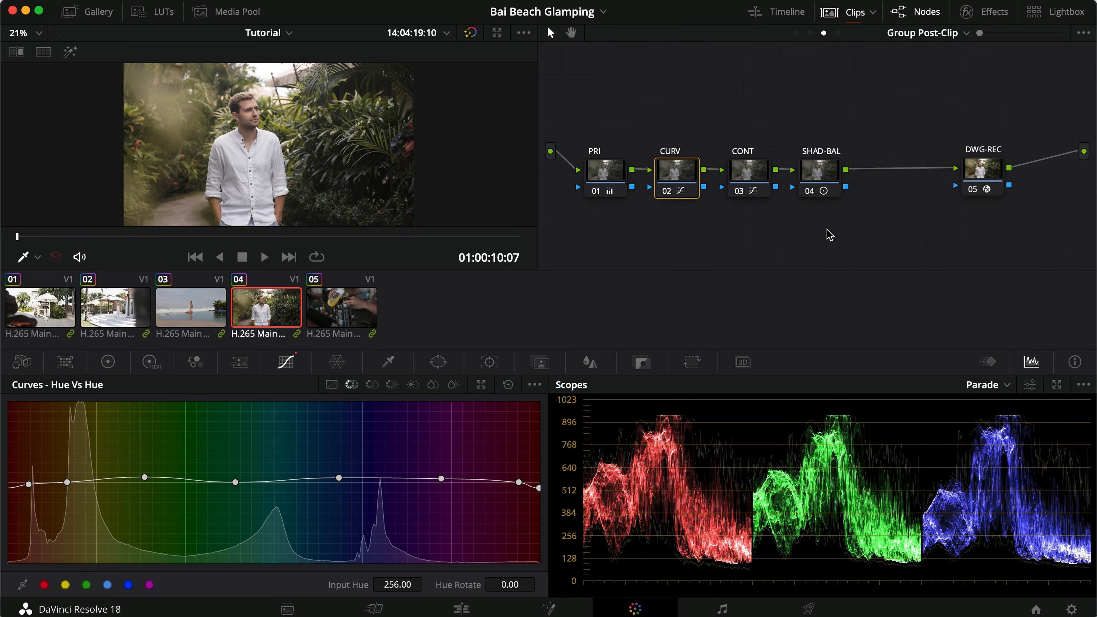
In clip 04's clip-level node graph, add a serial node after Contrast and place it beneath the WB node.
{"action": "left_click", "coordinate": [810, 33]}
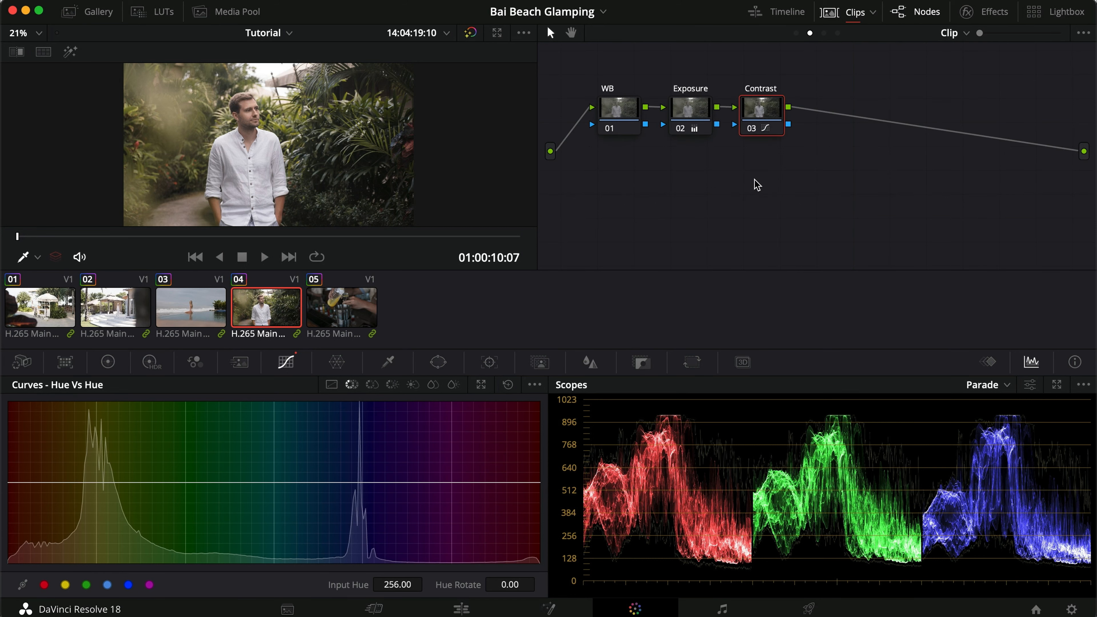
{"action": "key", "text": "alt+s"}
{"action": "left_click_drag", "start_coordinate": [831, 113], "coordinate": [616, 181]}
Add two parallel nodes below node 04 and move their mixer farther out, beneath the Contrast node.
{"action": "right_click", "coordinate": [615, 182]}
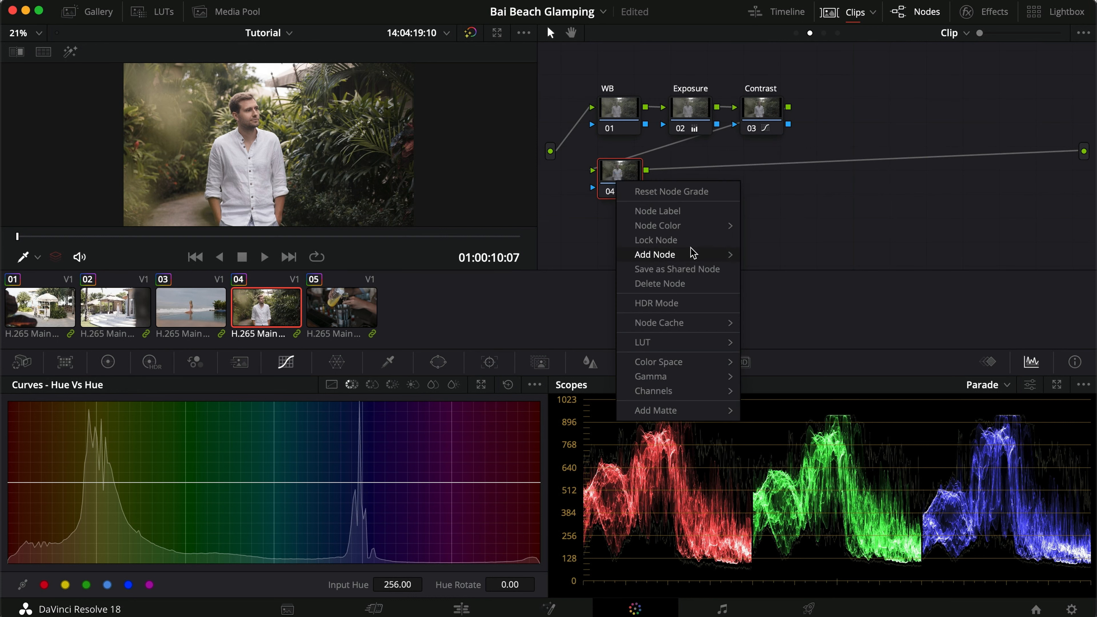
{"action": "mouse_move", "coordinate": [696, 255]}
{"action": "left_click", "coordinate": [803, 283]}
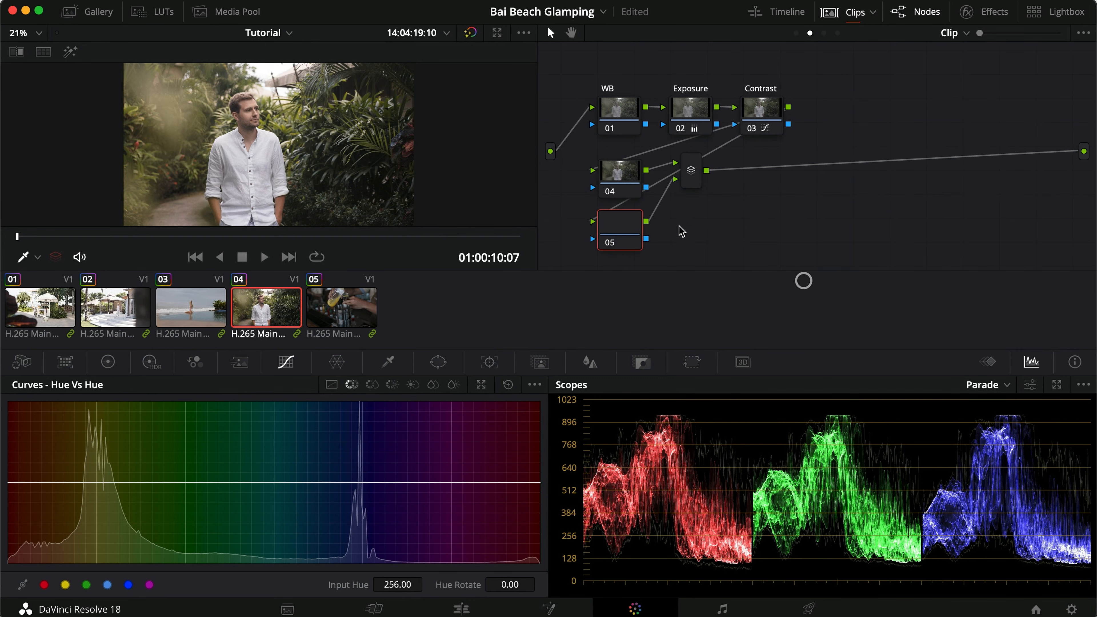
{"action": "key", "text": "alt+a"}
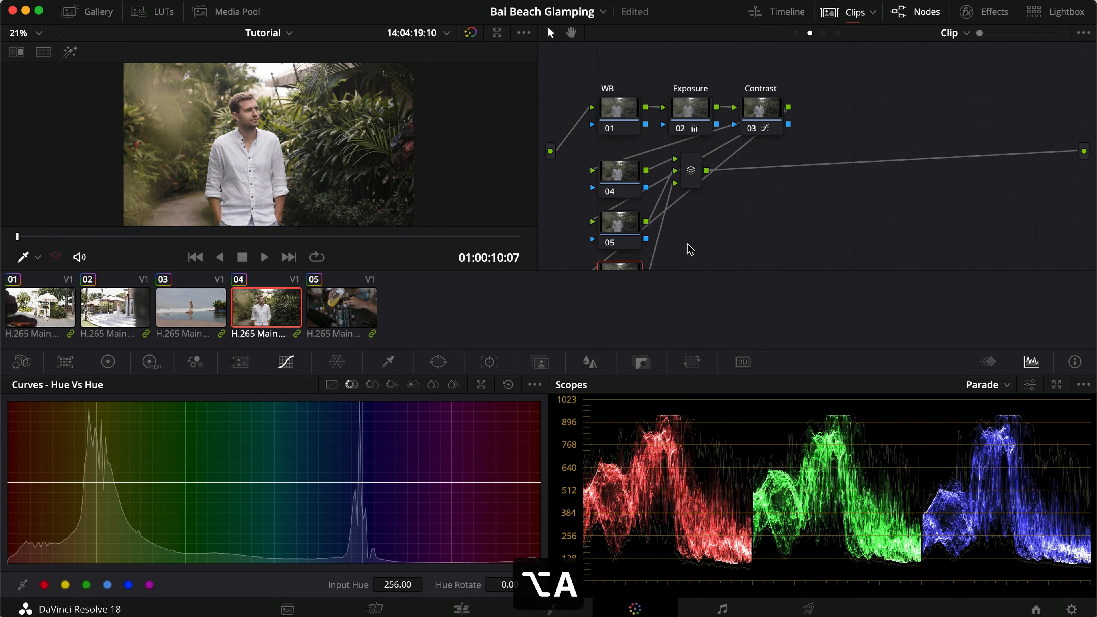
{"action": "scroll", "coordinate": [689, 243], "scroll_direction": "down", "scroll_amount": 1}
{"action": "left_click_drag", "start_coordinate": [689, 163], "coordinate": [759, 163]}
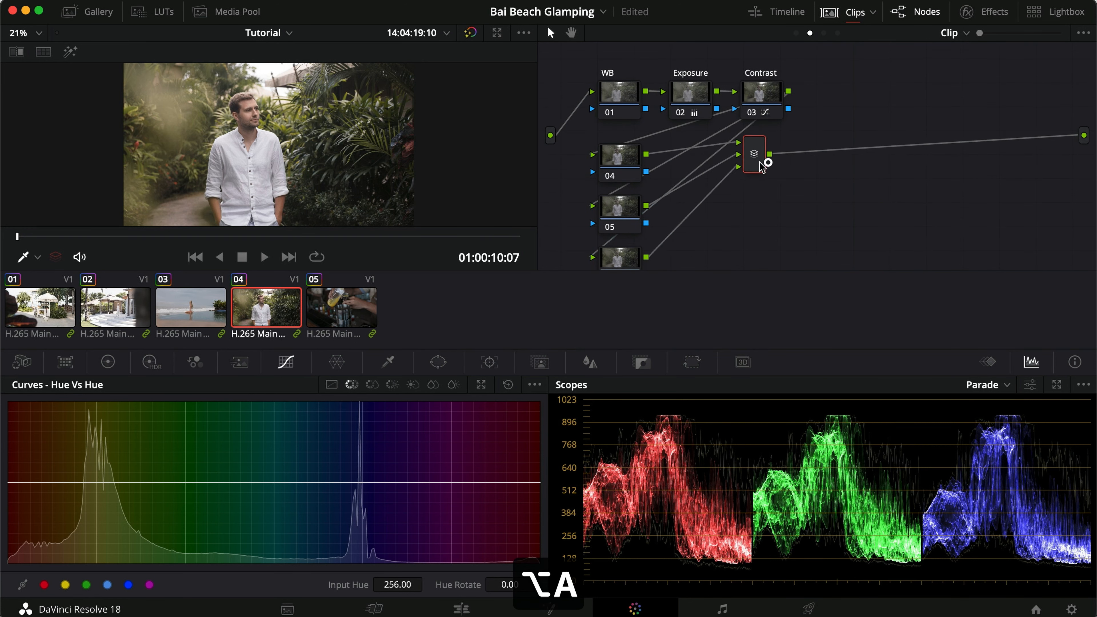
Add an outside node after node 04 and a serial node after node 05, connecting node 05's key output to the new node's key input.
{"action": "right_click", "coordinate": [634, 166]}
{"action": "mouse_move", "coordinate": [704, 242]}
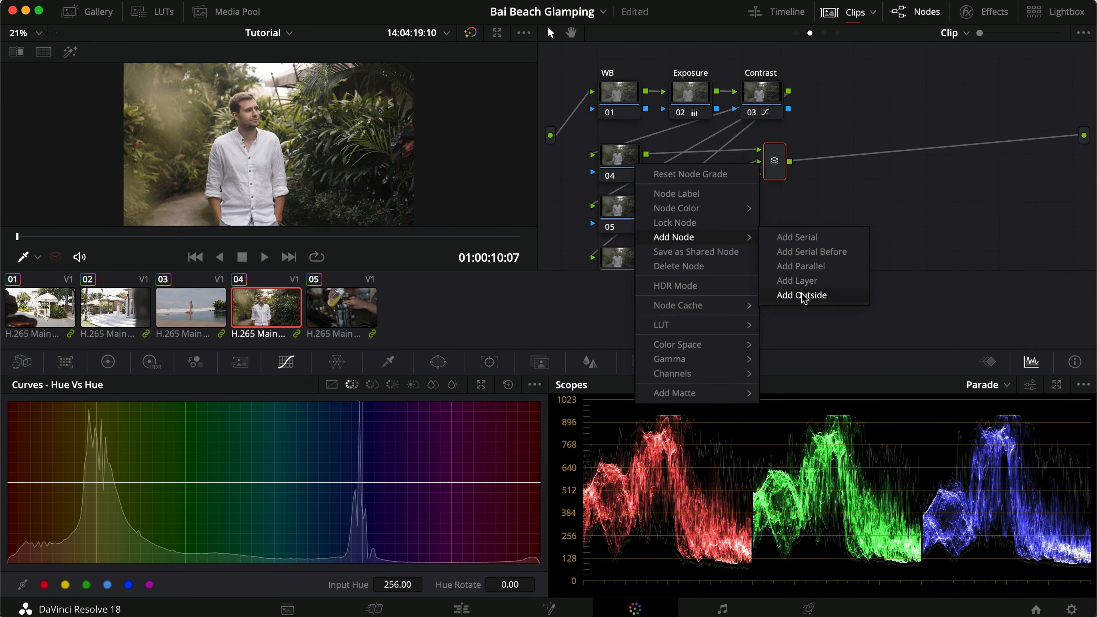
{"action": "left_click", "coordinate": [802, 292]}
{"action": "left_click", "coordinate": [632, 215]}
{"action": "key", "text": "alt+s"}
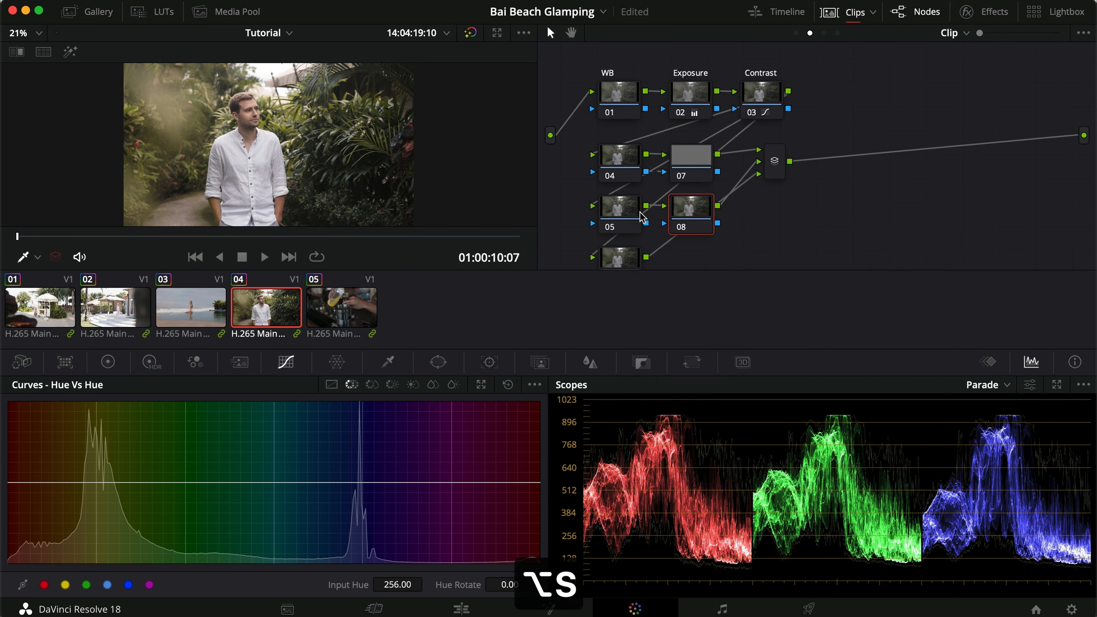
{"action": "left_click_drag", "start_coordinate": [649, 224], "coordinate": [665, 224]}
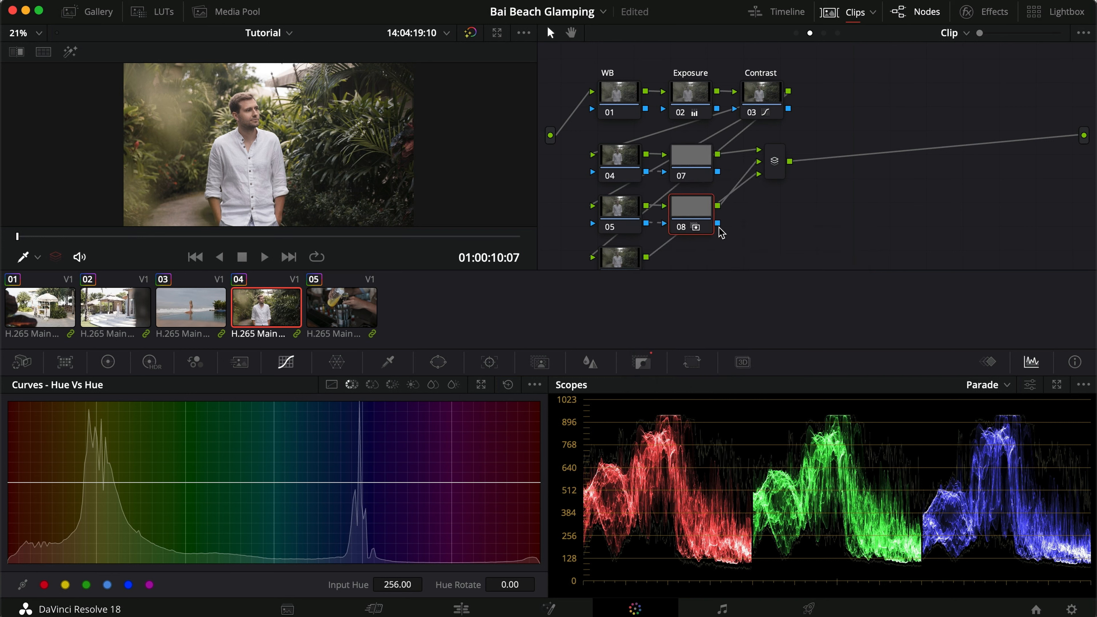
Label node 04 as Focus.
{"action": "right_click", "coordinate": [610, 156]}
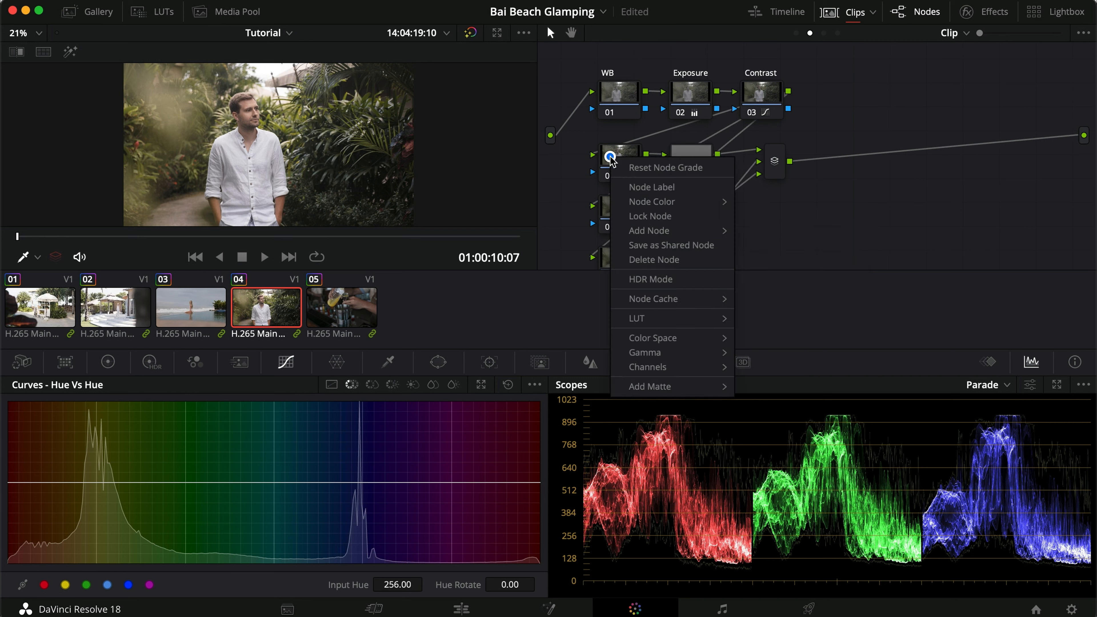
{"action": "left_click", "coordinate": [643, 186]}
{"action": "type", "text": "No"}
{"action": "key", "text": "BackSpace"}
{"action": "key", "text": "shift+BackSpace"}
{"action": "type", "text": "Focus"}
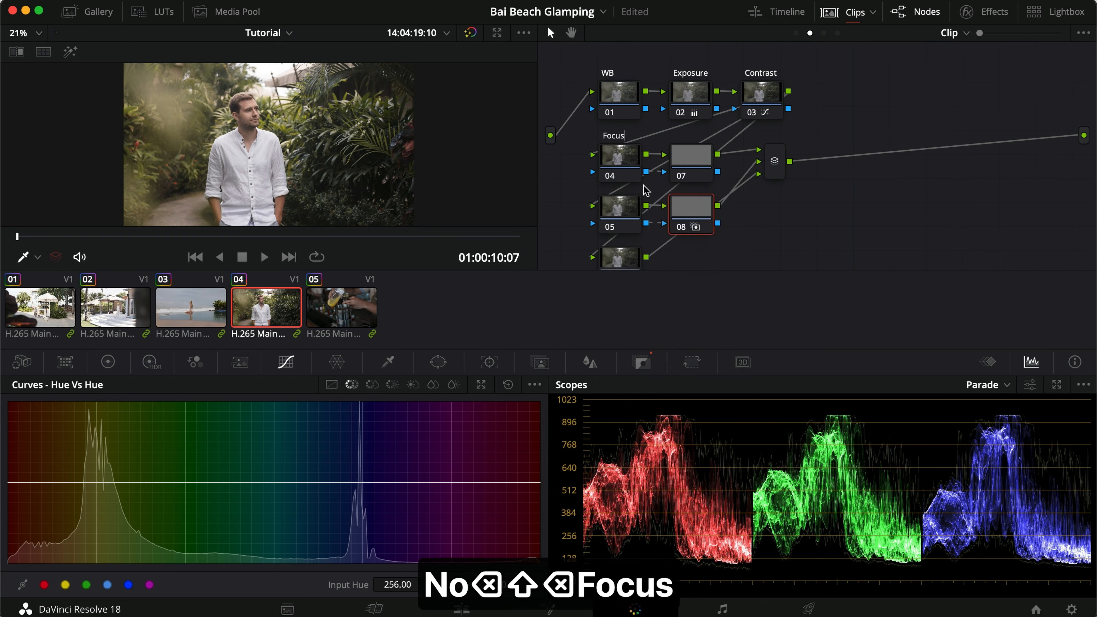
{"action": "key", "text": "Return"}
Label node 05 as Highlight and node 06 as Shadow.
{"action": "right_click", "coordinate": [610, 212]}
{"action": "left_click", "coordinate": [642, 242]}
{"action": "type", "text": "H"}
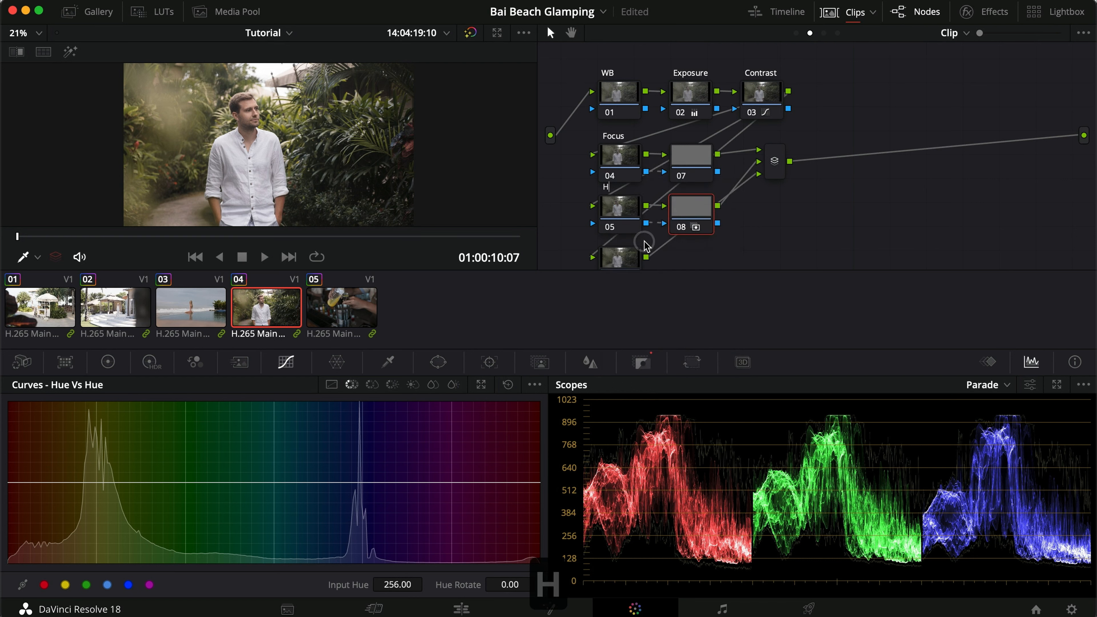
{"action": "type", "text": "ighlight"}
{"action": "key", "text": "Return"}
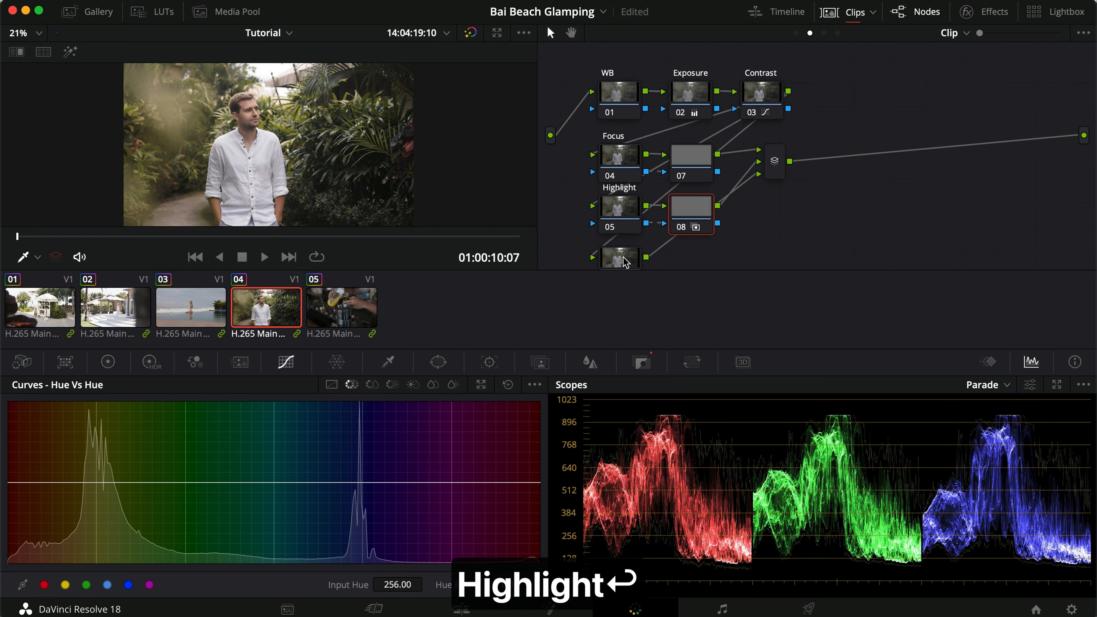
{"action": "right_click", "coordinate": [624, 259]}
{"action": "left_click", "coordinate": [644, 286]}
{"action": "type", "text": "Shadow"}
{"action": "key", "text": "Return"}
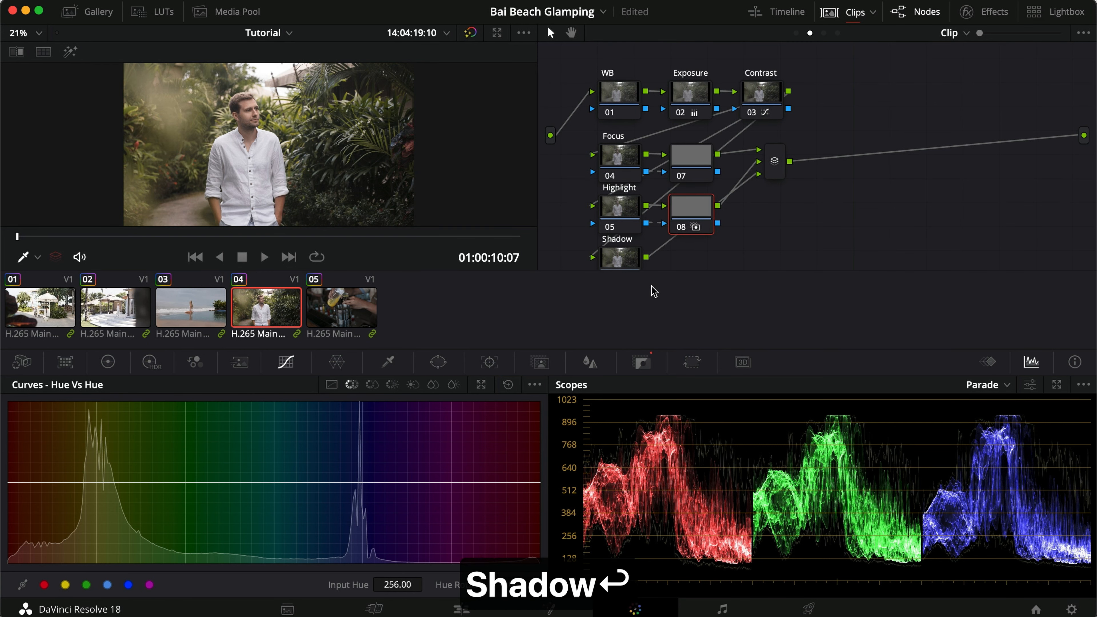
Space out the Highlight and Shadow rows in the node graph and hide the clip thumbnails to gain room.
{"action": "left_click_drag", "start_coordinate": [622, 259], "coordinate": [625, 270]}
{"action": "left_click", "coordinate": [629, 212]}
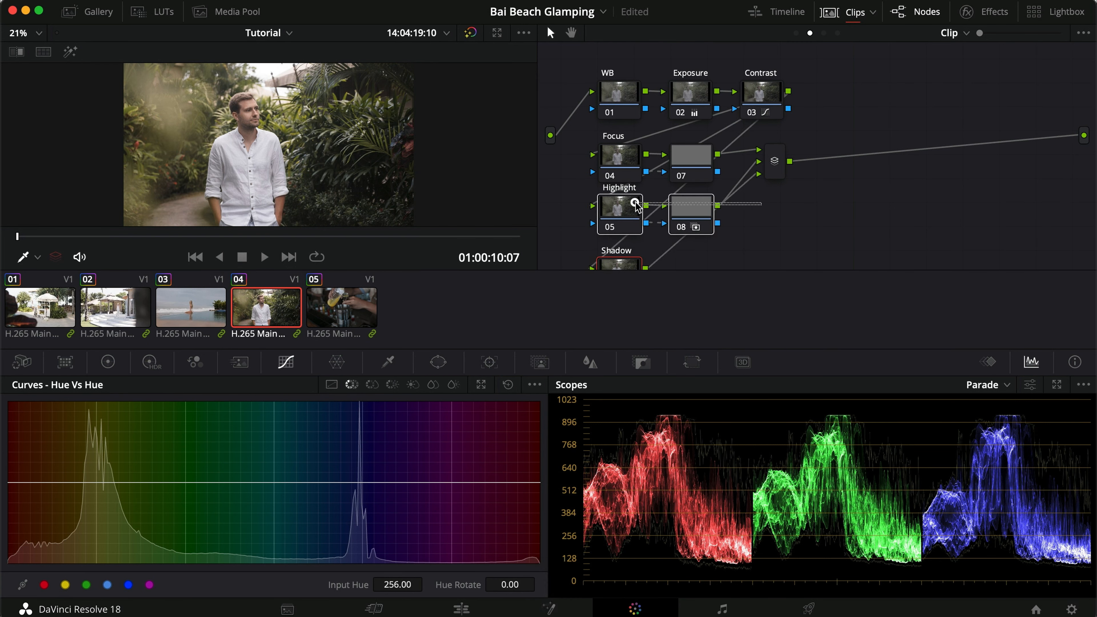
{"action": "left_click_drag", "start_coordinate": [630, 211], "coordinate": [629, 215]}
{"action": "left_click", "coordinate": [772, 234]}
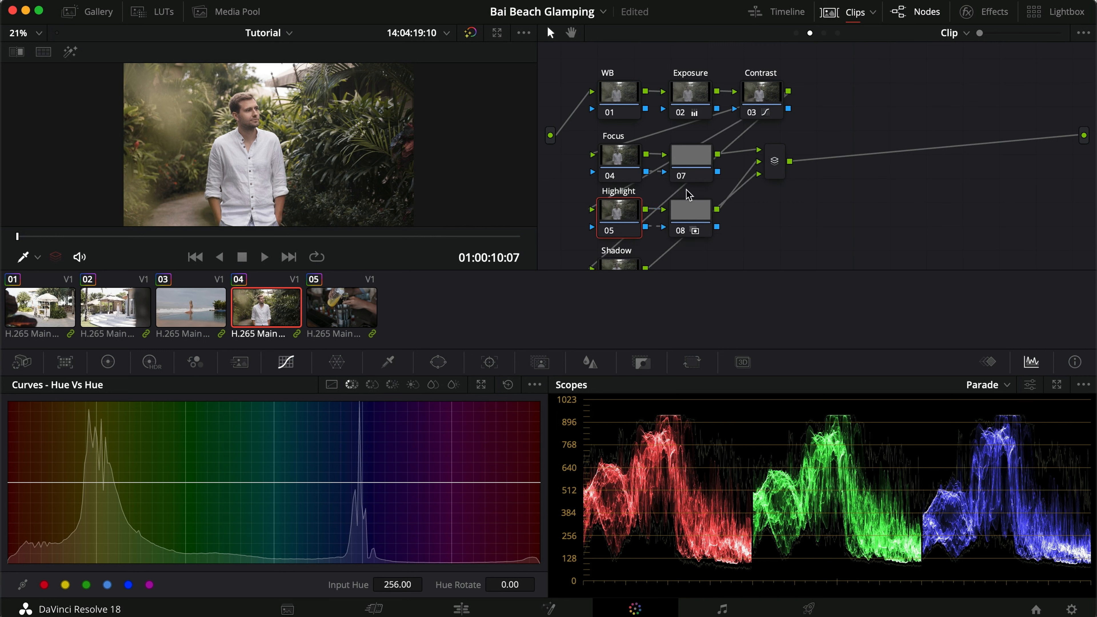
{"action": "left_click", "coordinate": [627, 164]}
{"action": "scroll", "coordinate": [657, 195], "scroll_direction": "down", "scroll_amount": 3}
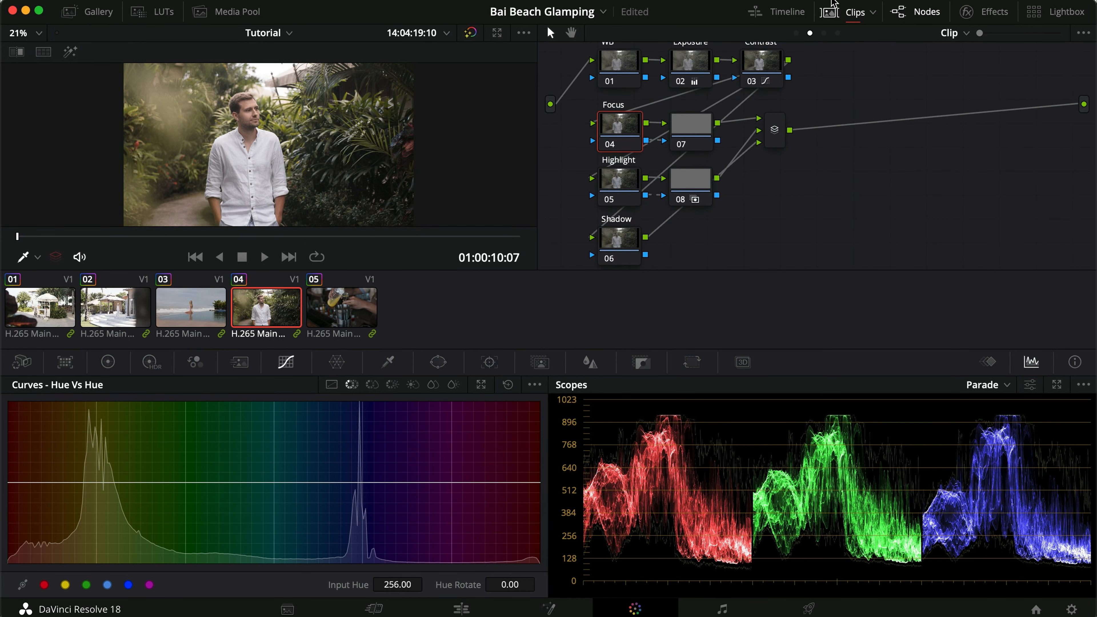
{"action": "left_click", "coordinate": [836, 10]}
{"action": "left_click_drag", "start_coordinate": [767, 326], "coordinate": [594, 250]}
{"action": "left_click_drag", "start_coordinate": [607, 252], "coordinate": [607, 259]}
{"action": "left_click", "coordinate": [792, 284]}
On the Focus node, fit a circular window around the man with size about 53, aspect about 37 and softness 36.
{"action": "left_click", "coordinate": [626, 200]}
{"action": "left_click", "coordinate": [446, 364]}
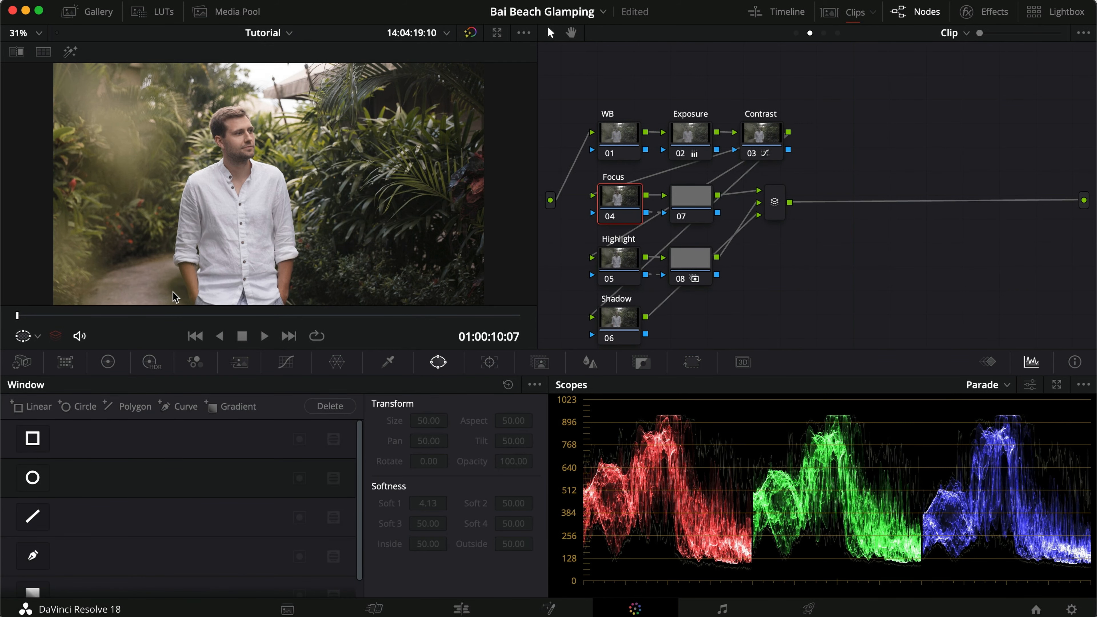
{"action": "left_click_drag", "start_coordinate": [170, 318], "coordinate": [263, 323]}
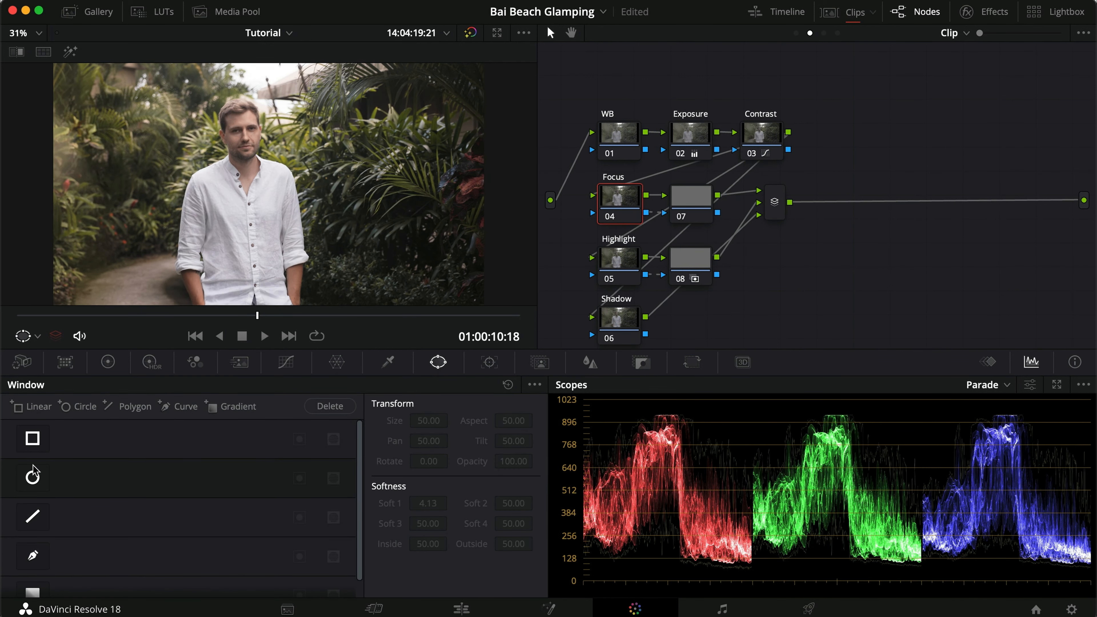
{"action": "left_click", "coordinate": [32, 477]}
{"action": "left_click_drag", "start_coordinate": [270, 246], "coordinate": [269, 295]}
{"action": "left_click_drag", "start_coordinate": [331, 187], "coordinate": [406, 196]}
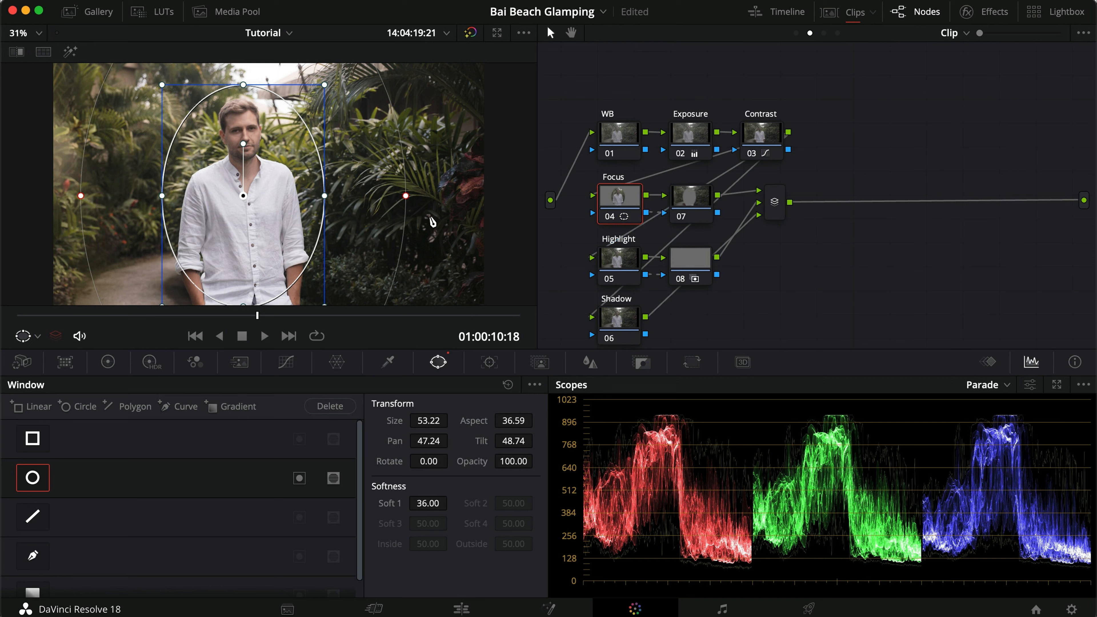
Check the Focus window in highlight mode and stretch it slightly upward above the man's head, to an aspect of about 34.4.
{"action": "key", "text": "shift+h"}
{"action": "left_click_drag", "start_coordinate": [243, 83], "coordinate": [243, 79]}
{"action": "key", "text": "shift+h"}
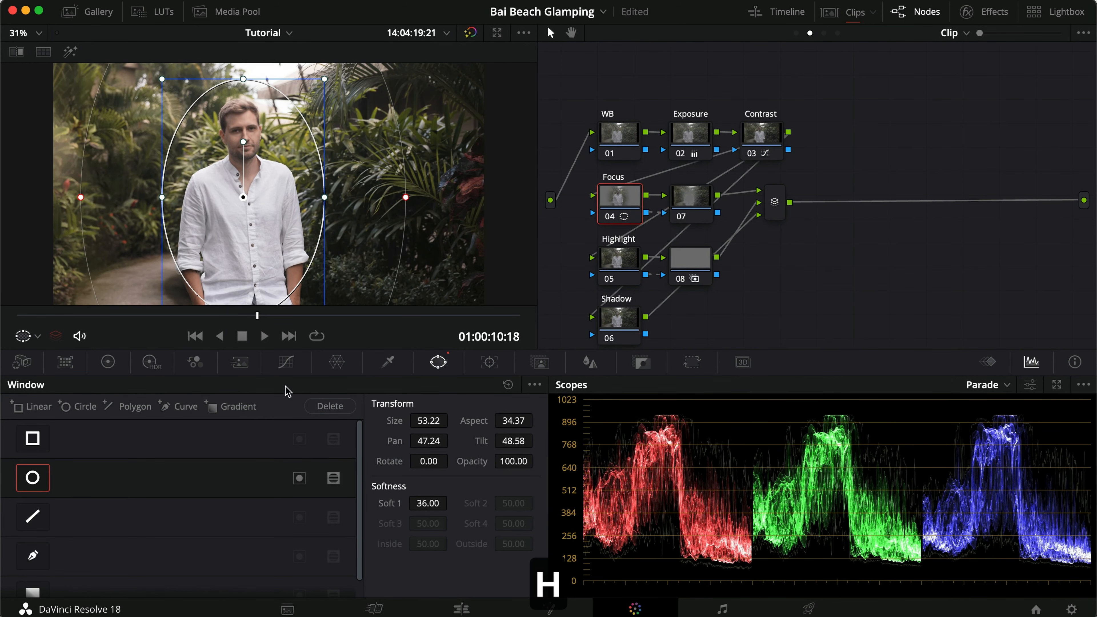
Shape a gentle S-curve on the Focus node's custom curve, lowering the shadows and raising the highlights.
{"action": "left_click", "coordinate": [282, 372]}
{"action": "left_click", "coordinate": [331, 385]}
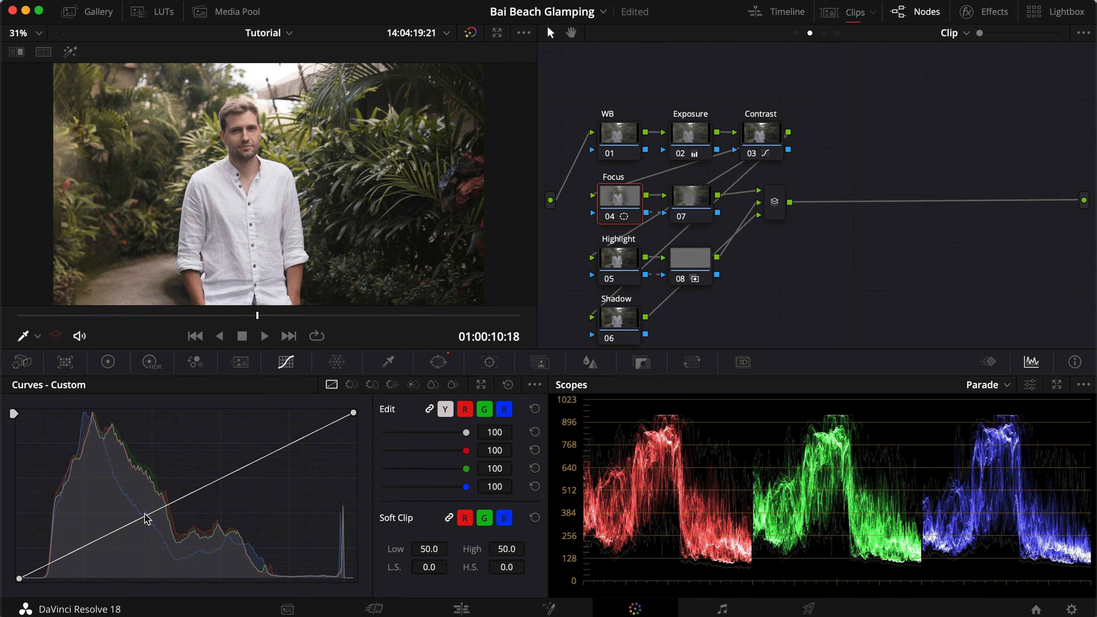
{"action": "left_click_drag", "start_coordinate": [108, 538], "coordinate": [108, 546]}
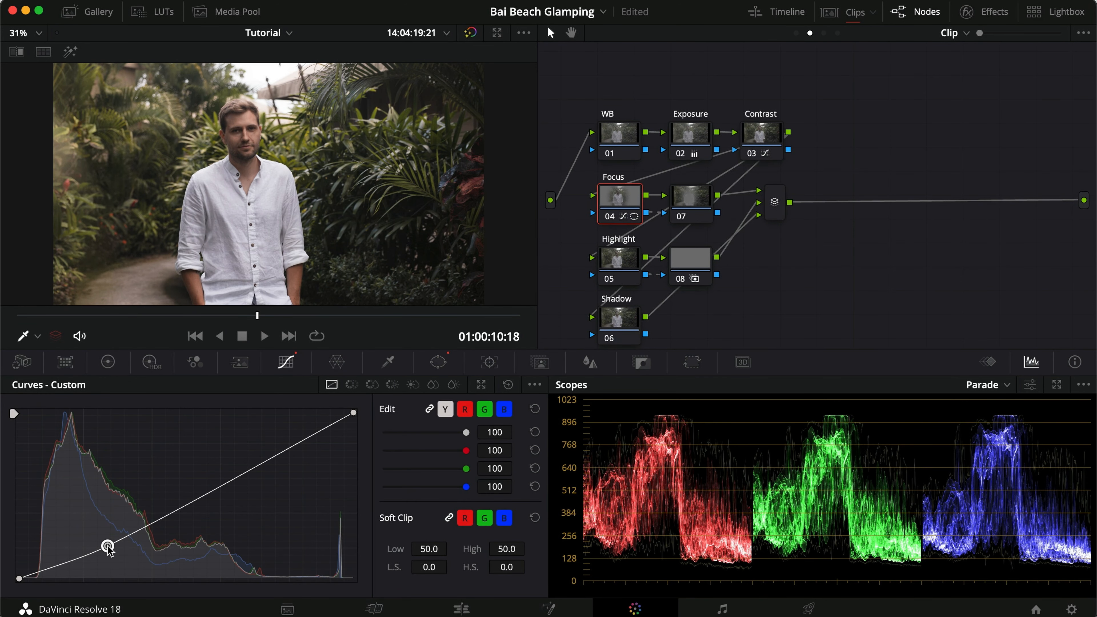
{"action": "left_click_drag", "start_coordinate": [269, 465], "coordinate": [268, 447]}
Compare clip 04 with the Focus node off and on, in the viewer and in full screen, and save the project.
{"action": "key", "text": "super+d"}
{"action": "key", "text": "super+d"}
{"action": "key", "text": "super+d"}
{"action": "key", "text": "super+d"}
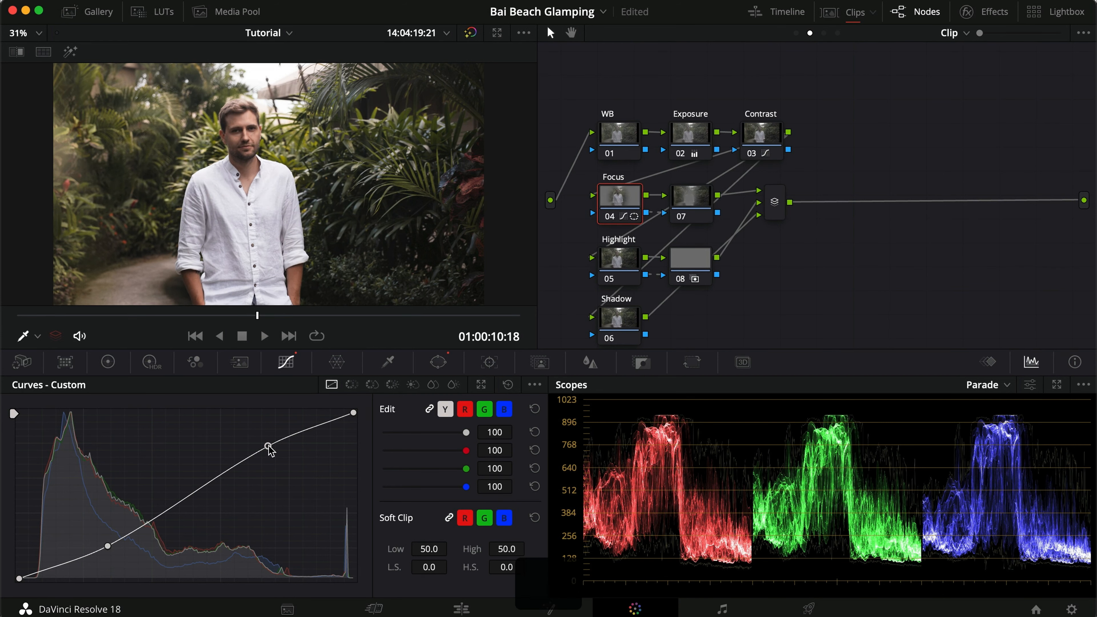
{"action": "key", "text": "super+f"}
{"action": "key", "text": "super+d"}
{"action": "key", "text": "super+d"}
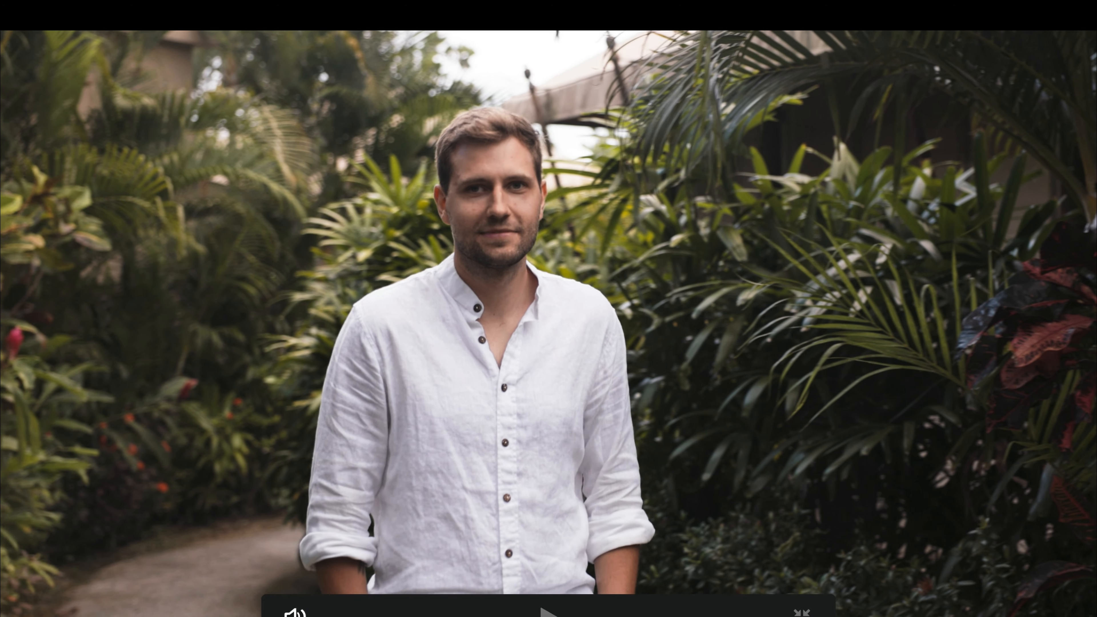
{"action": "key", "text": "super+f"}
{"action": "key", "text": "super+s"}
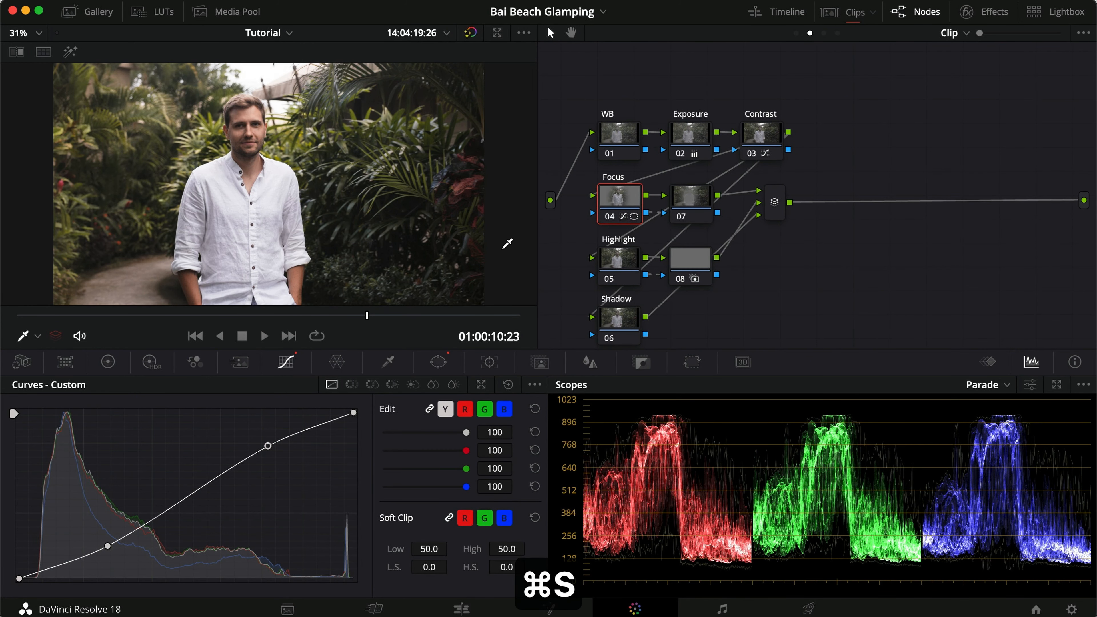
Check node 07's area outside the Focus window in highlight mode and lower its gamma to -0.02.
{"action": "left_click", "coordinate": [690, 203]}
{"action": "left_click", "coordinate": [108, 363]}
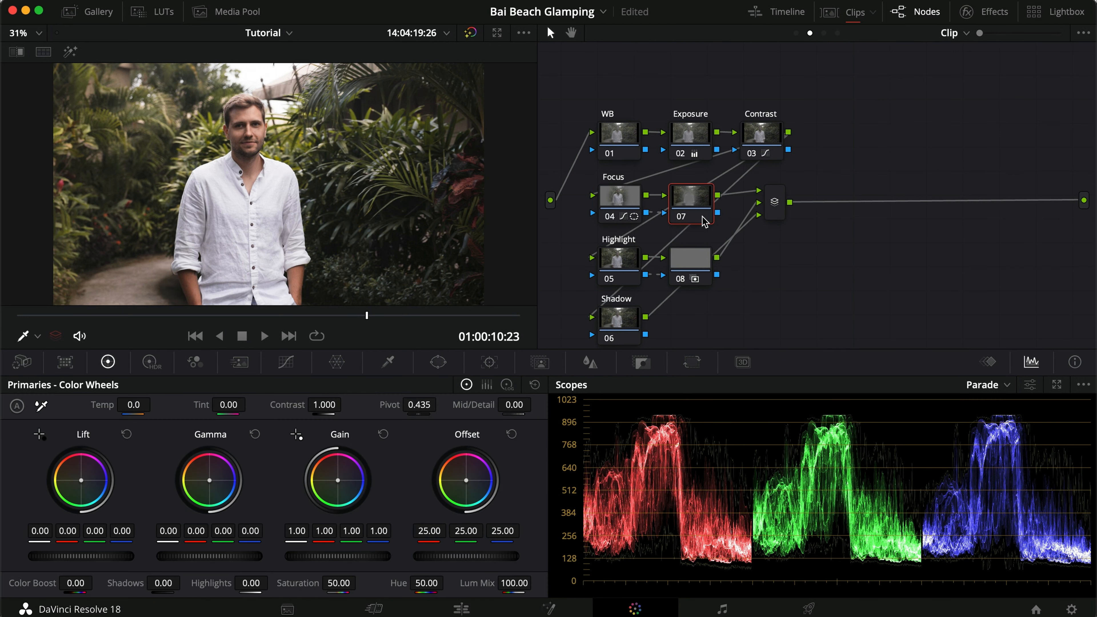
{"action": "key", "text": "shift+h"}
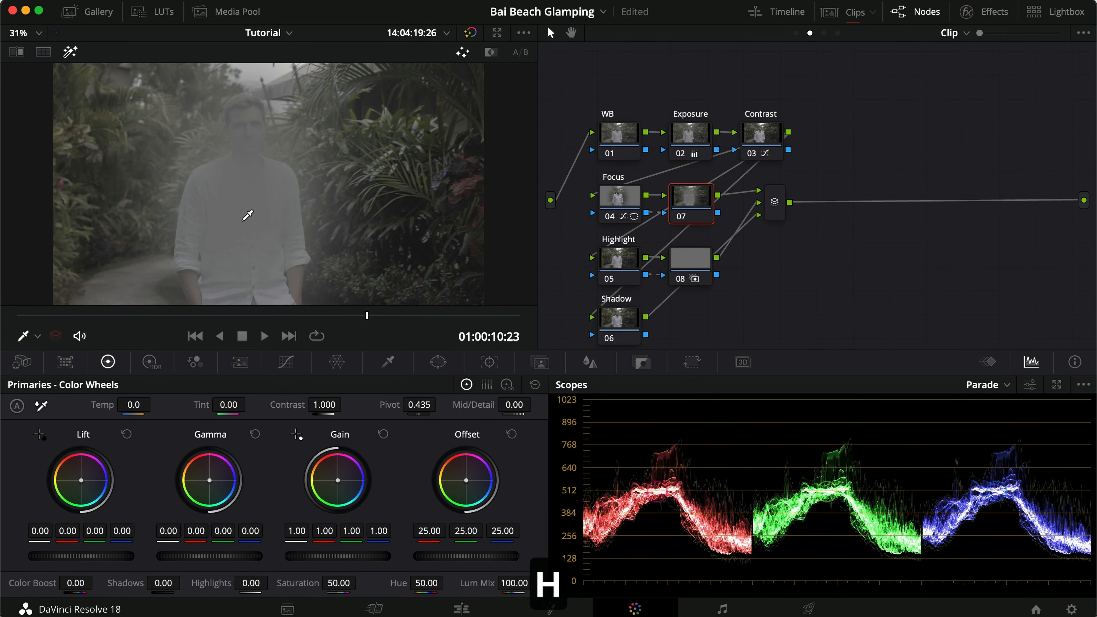
{"action": "key", "text": "shift+h"}
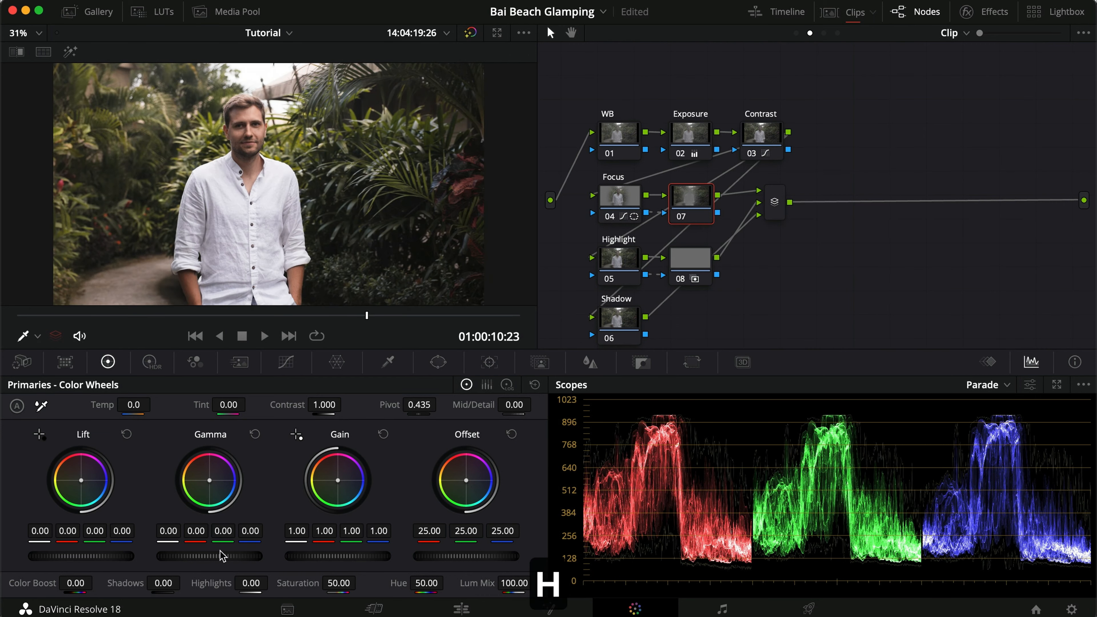
{"action": "left_click_drag", "start_coordinate": [232, 557], "coordinate": [177, 551]}
Compare the clip with node 07 and the Focus node each off and on, and save the project.
{"action": "key", "text": "super+d"}
{"action": "key", "text": "super+d"}
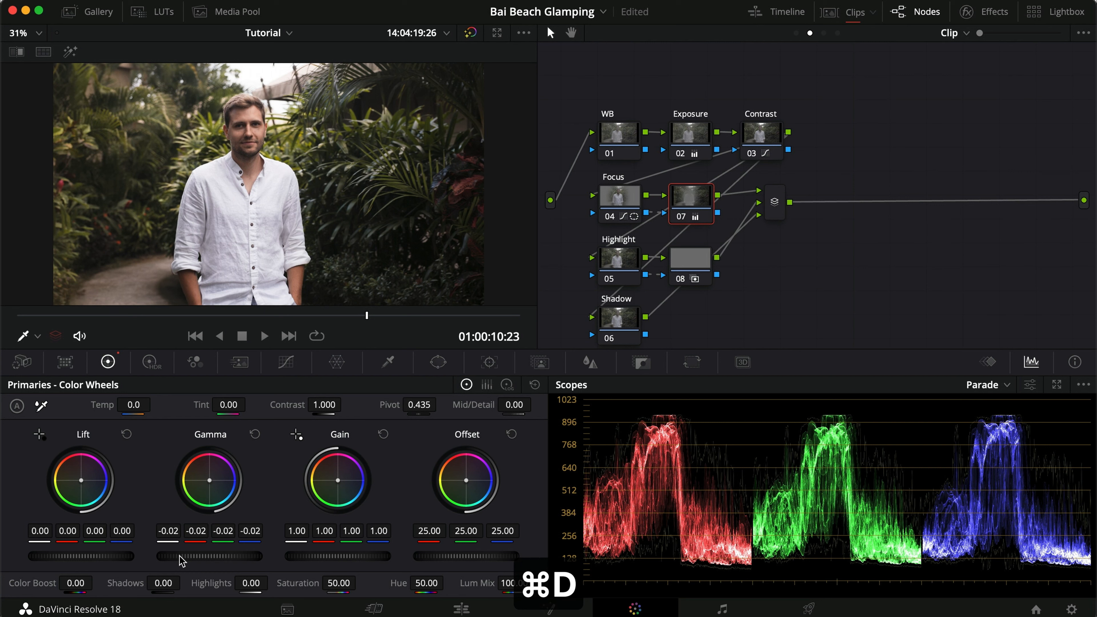
{"action": "key", "text": "super+s"}
{"action": "key", "text": "super+d"}
{"action": "key", "text": "super+d"}
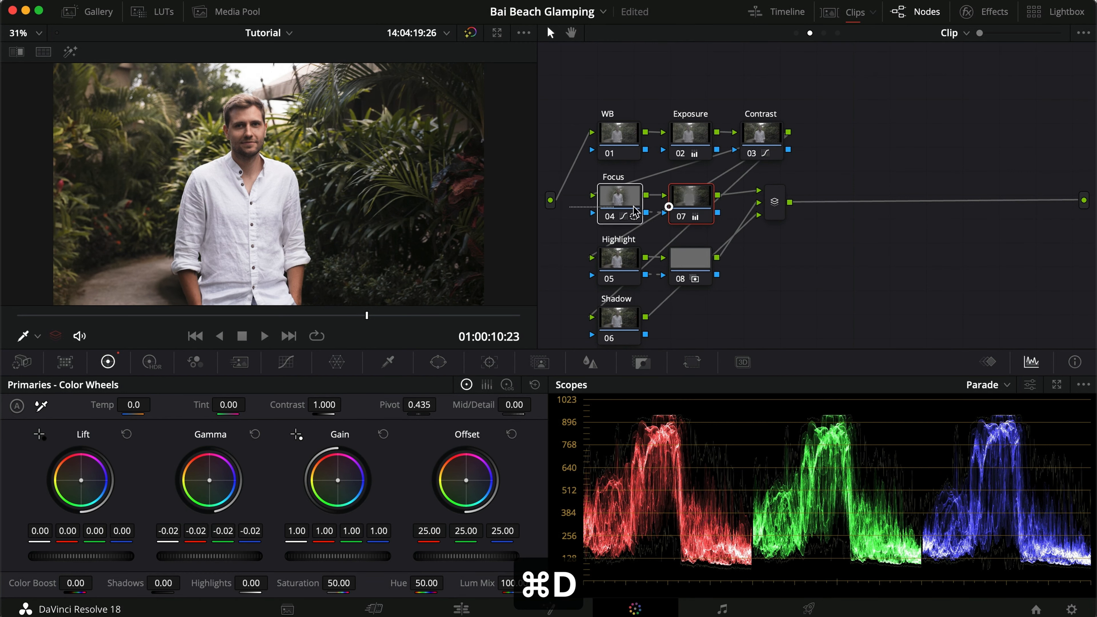
{"action": "left_click", "coordinate": [622, 201]}
{"action": "key", "text": "super+d"}
{"action": "key", "text": "super+d"}
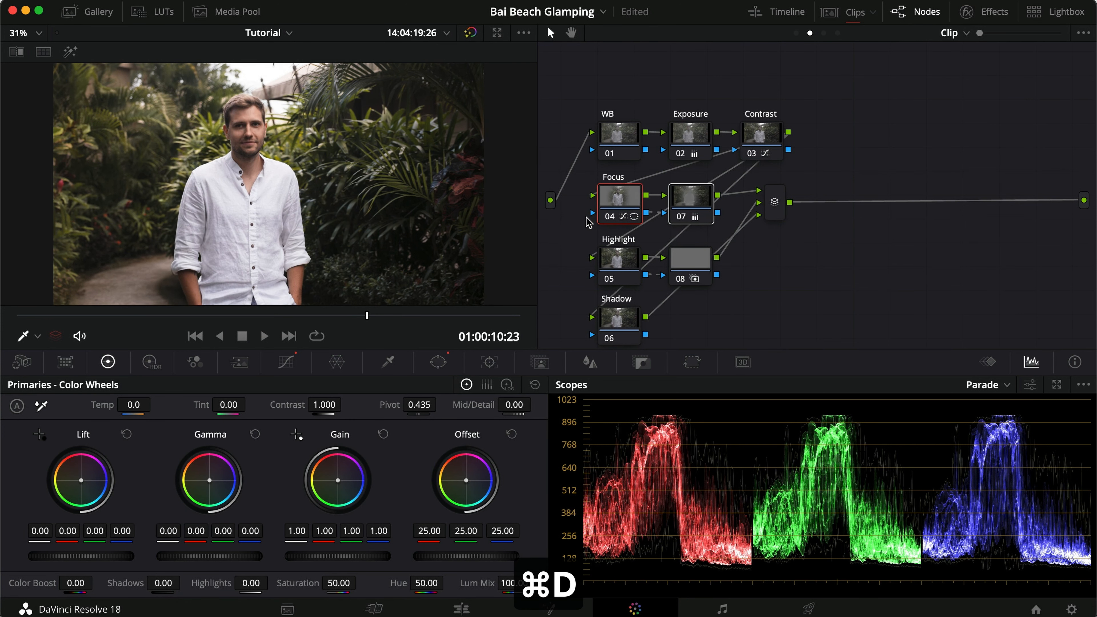
{"action": "key", "text": "super+d"}
{"action": "key", "text": "super+d"}
{"action": "key", "text": "super+s"}
{"action": "left_click", "coordinate": [862, 319]}
Add a circular window to the Highlight node above the picture's upper-right corner, with size about 66.5, aspect 54.3, pan 75.7 and tilt 76.3.
{"action": "left_click", "coordinate": [623, 256]}
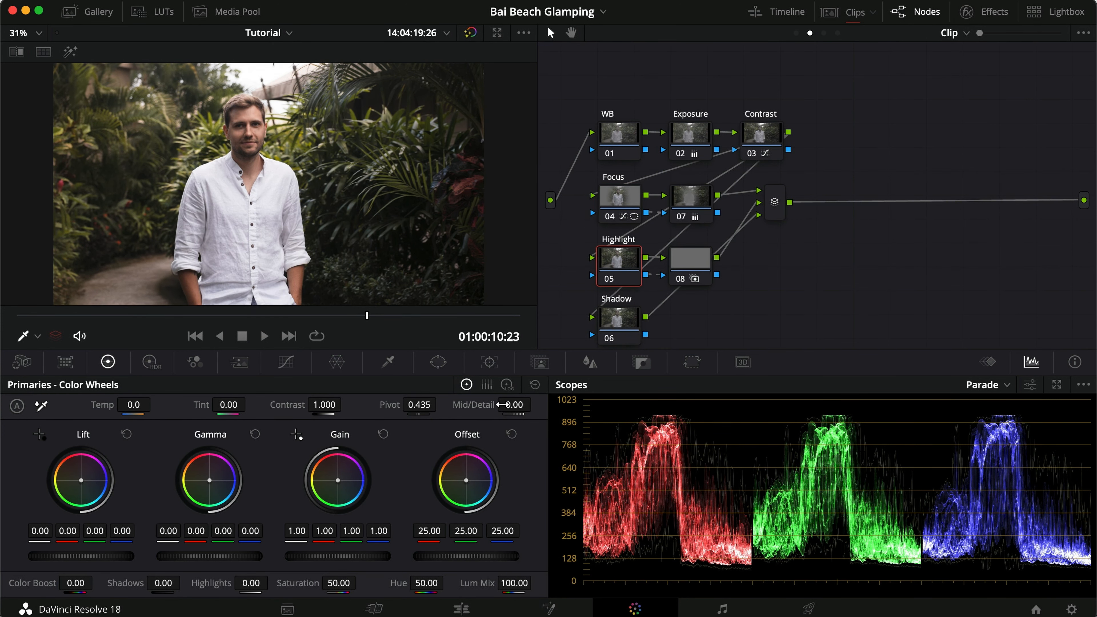
{"action": "left_click", "coordinate": [438, 362]}
{"action": "scroll", "coordinate": [272, 267], "scroll_direction": "down", "scroll_amount": 10}
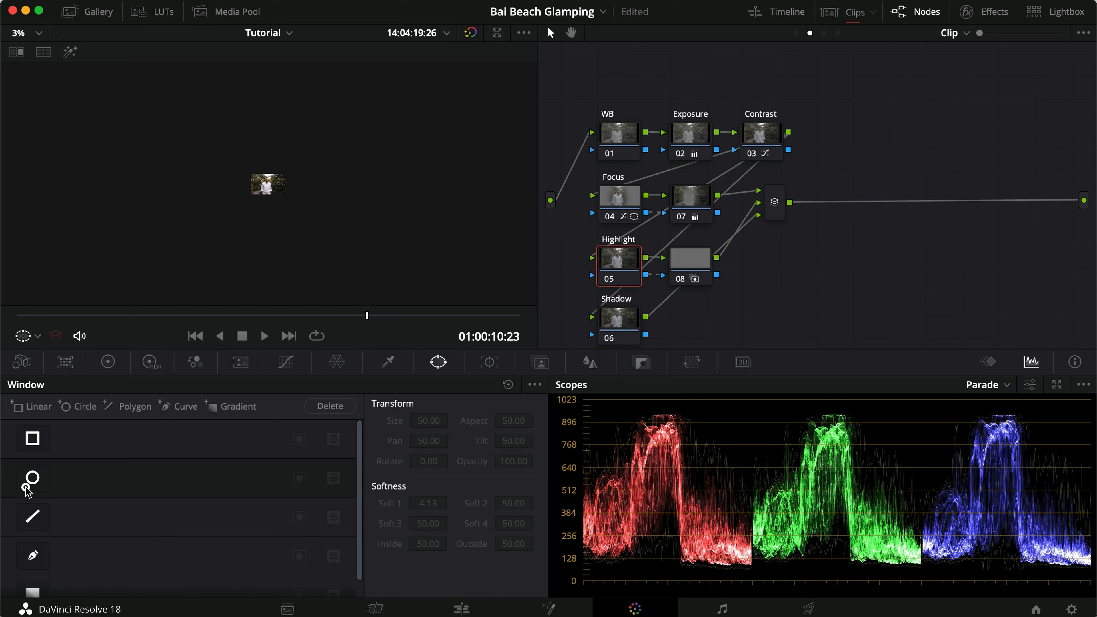
{"action": "left_click", "coordinate": [30, 479]}
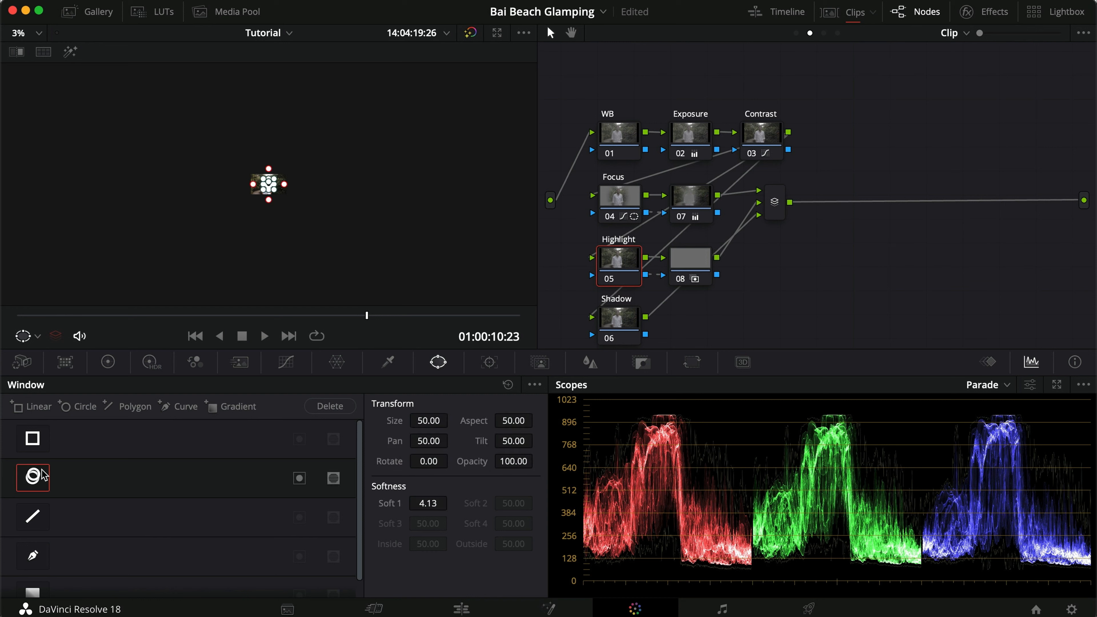
{"action": "scroll", "coordinate": [270, 248], "scroll_direction": "up", "scroll_amount": 3}
{"action": "left_click_drag", "start_coordinate": [281, 185], "coordinate": [282, 117]}
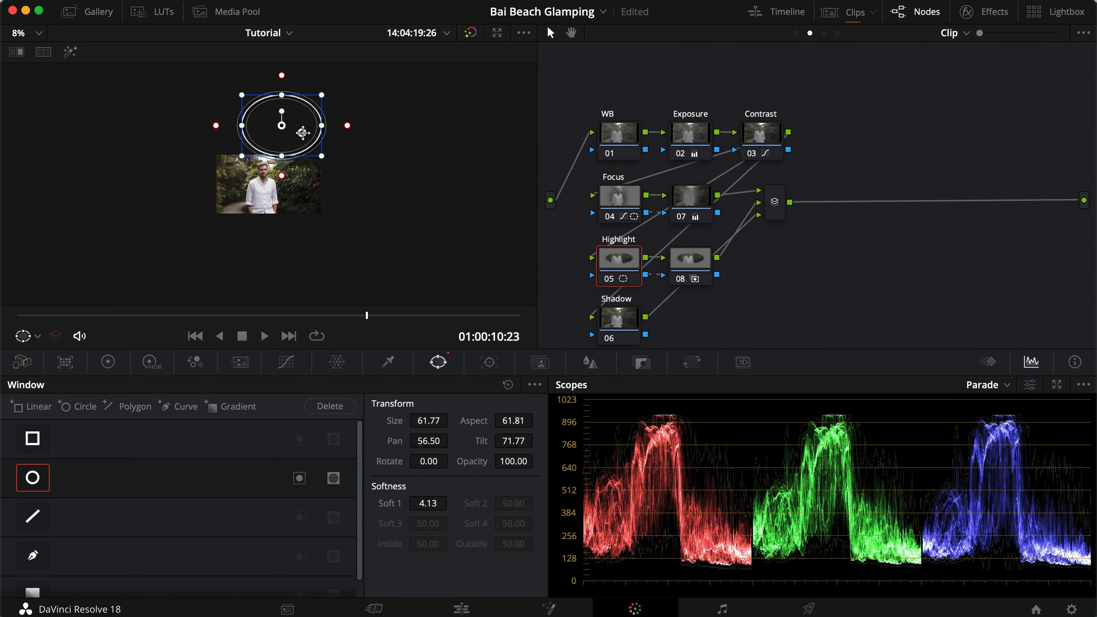
{"action": "scroll", "coordinate": [294, 127], "scroll_direction": "up", "scroll_amount": 8}
{"action": "scroll", "coordinate": [302, 133], "scroll_direction": "down", "scroll_amount": 1}
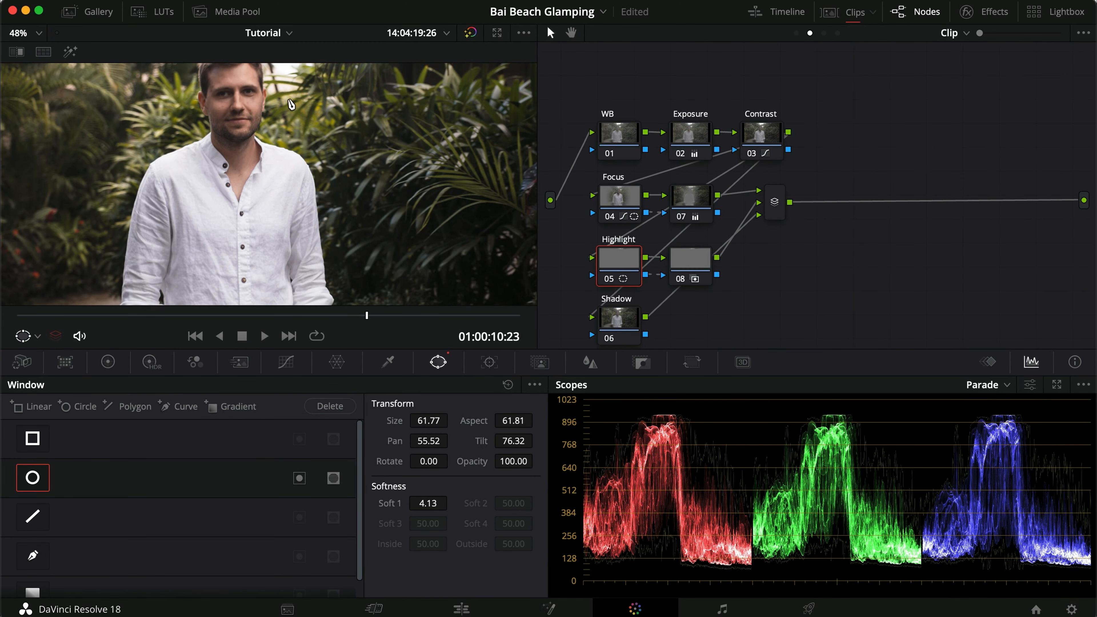
{"action": "scroll", "coordinate": [291, 104], "scroll_direction": "down", "scroll_amount": 4}
{"action": "left_click_drag", "start_coordinate": [305, 102], "coordinate": [426, 95]}
{"action": "scroll", "coordinate": [401, 95], "scroll_direction": "down", "scroll_amount": 2}
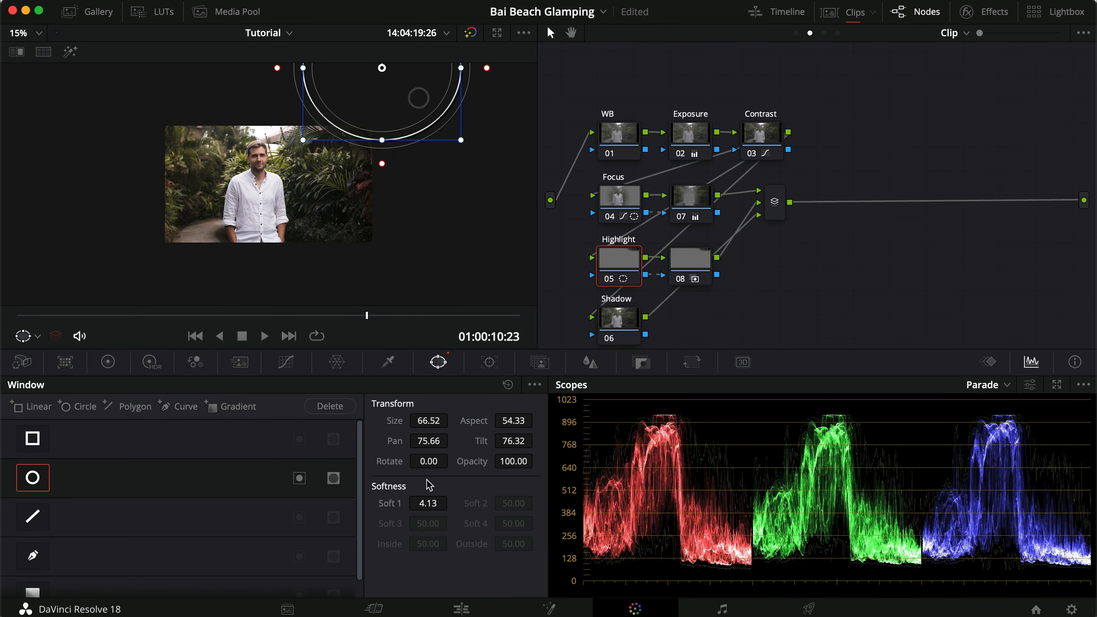
Set the Highlight window's softness to 100 and, in highlight mode, nudge it to pan about 77.1 and tilt about 77.3.
{"action": "left_click", "coordinate": [427, 502]}
{"action": "type", "text": "100"}
{"action": "key", "text": "Return"}
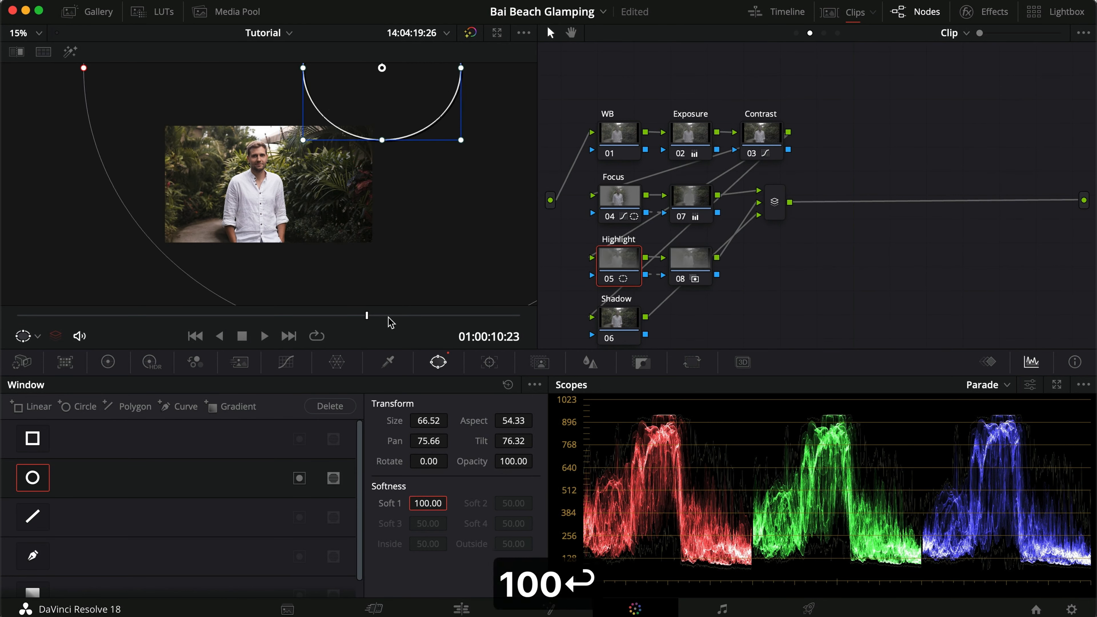
{"action": "key", "text": "shift+h"}
{"action": "mouse_move", "coordinate": [390, 116]}
{"action": "left_mouse_down"}
{"action": "mouse_move", "coordinate": [411, 120]}
{"action": "mouse_move", "coordinate": [397, 108]}
{"action": "left_mouse_up"}
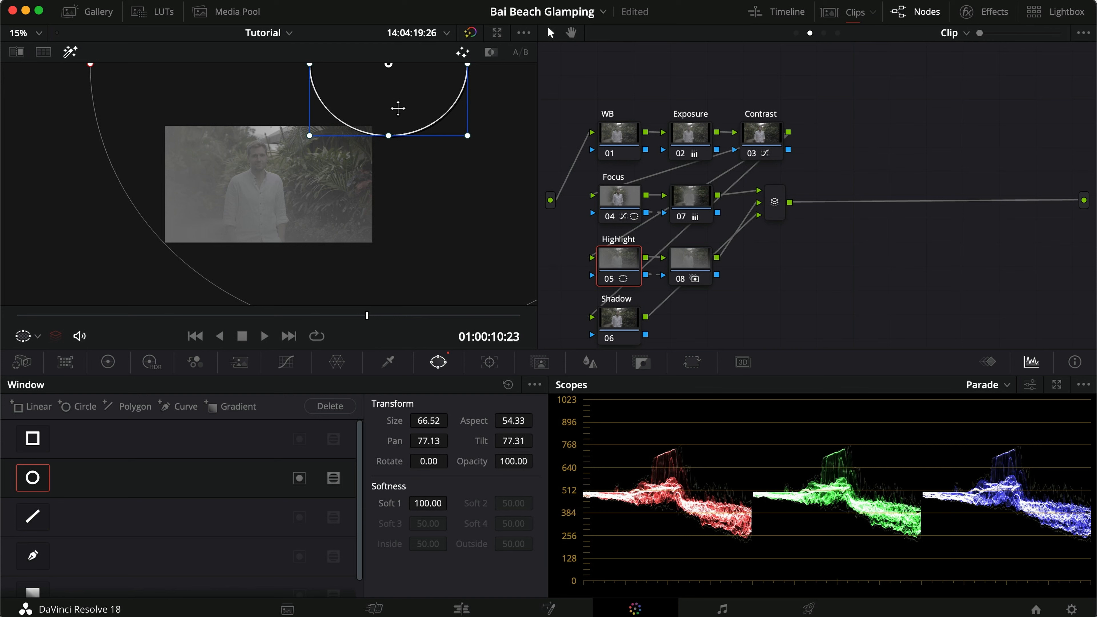
Qualify the Highlight node by luminance with low about 59.6, low softness 15 and blur radius about 22.4, and leave highlight mode.
{"action": "left_click", "coordinate": [389, 363]}
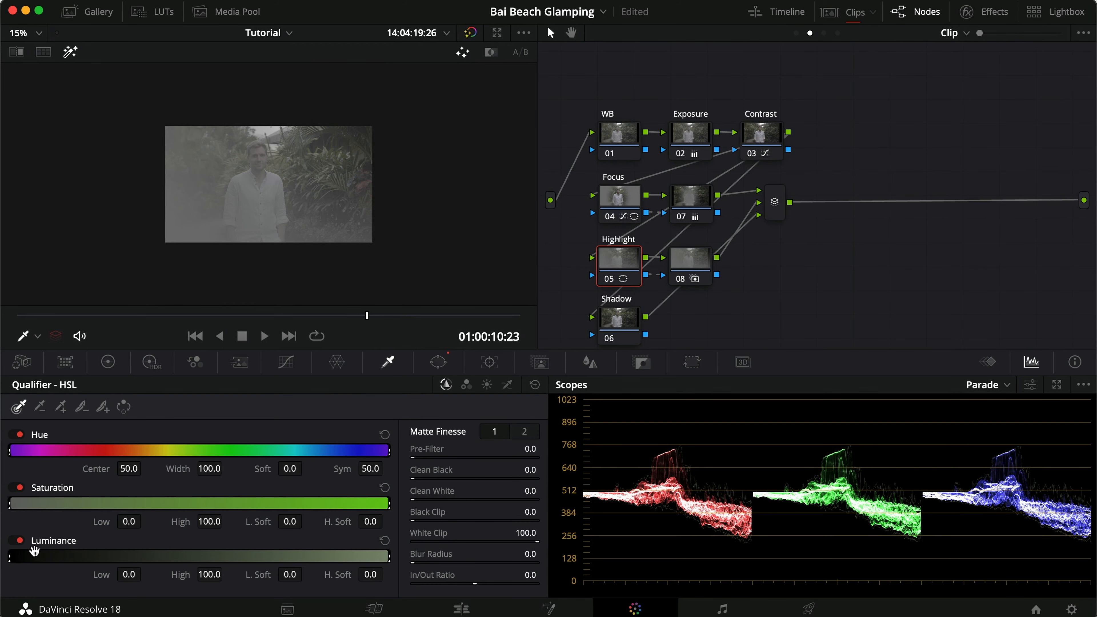
{"action": "left_click_drag", "start_coordinate": [9, 555], "coordinate": [229, 546]}
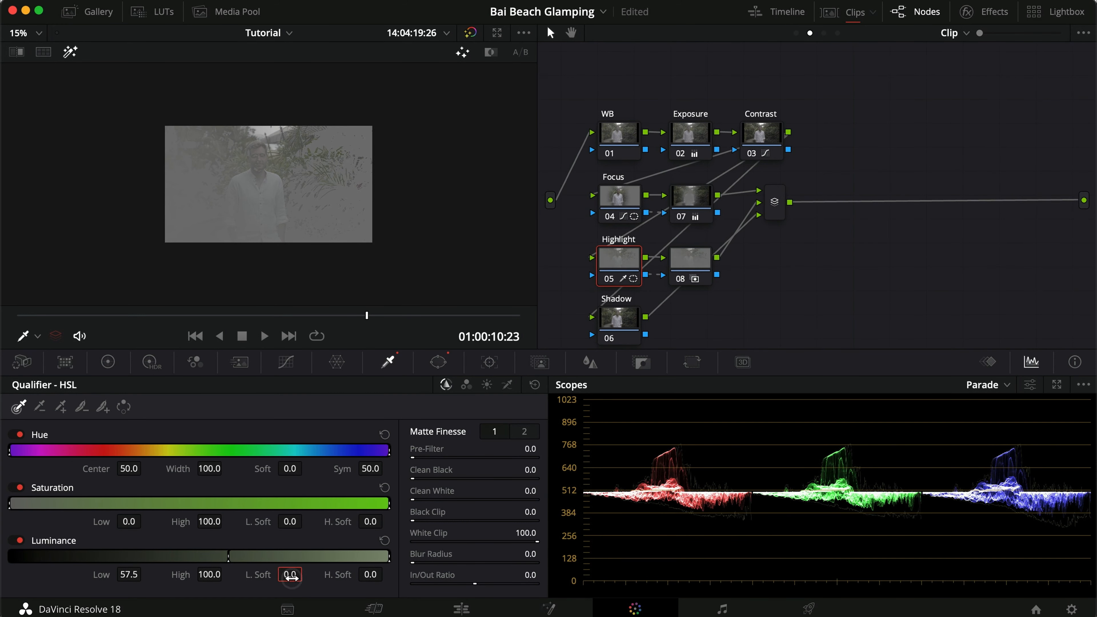
{"action": "left_click", "coordinate": [290, 575]}
{"action": "type", "text": "15"}
{"action": "key", "text": "Return"}
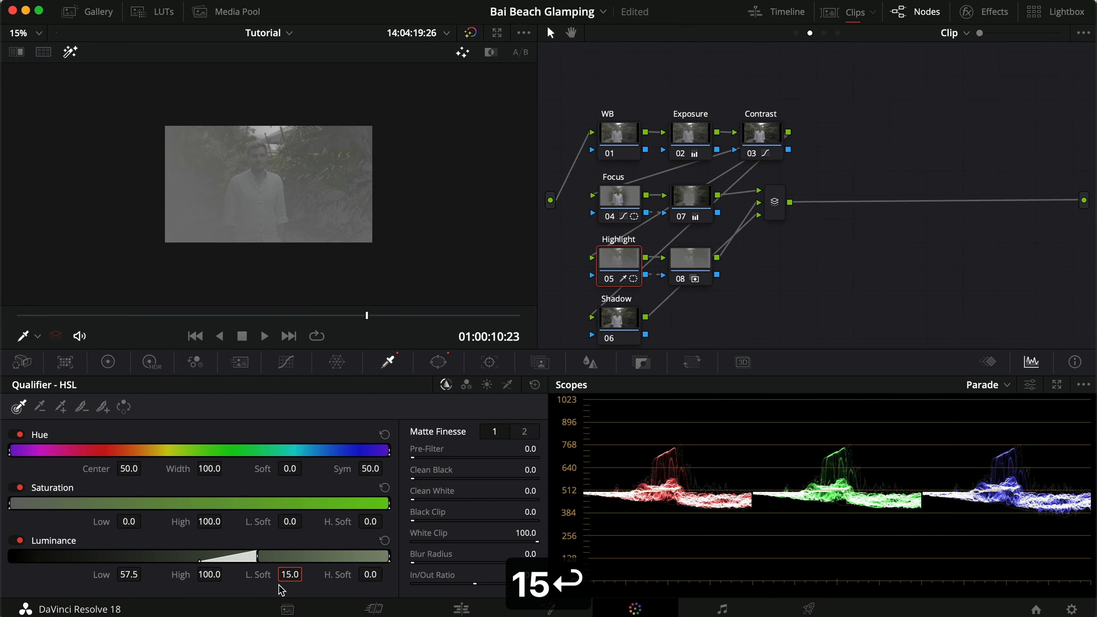
{"action": "left_click_drag", "start_coordinate": [258, 554], "coordinate": [265, 554]}
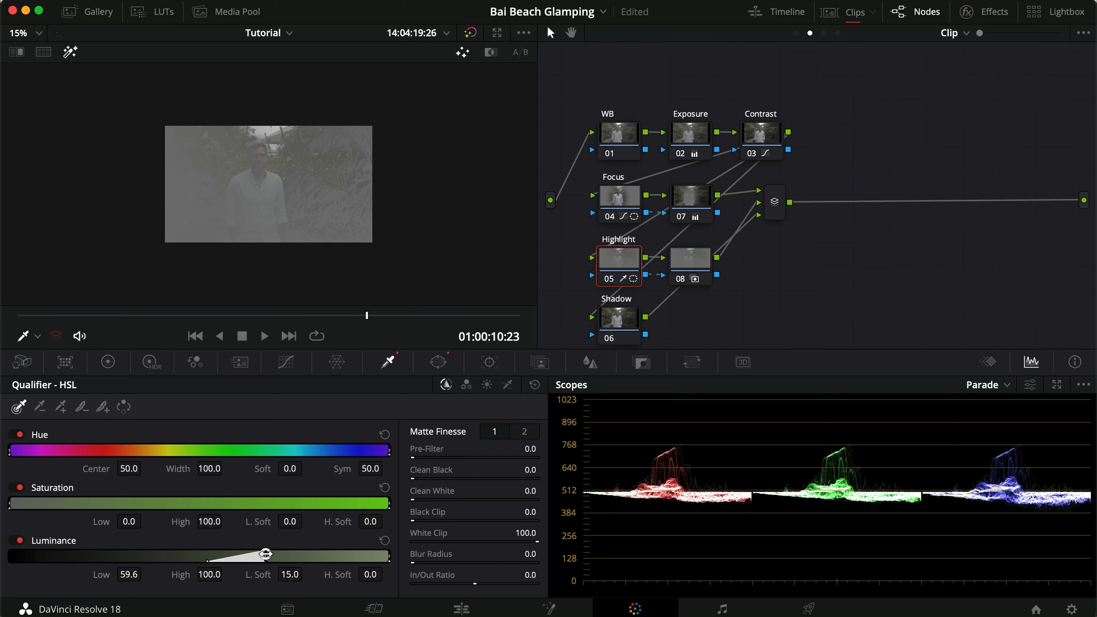
{"action": "left_click_drag", "start_coordinate": [459, 552], "coordinate": [617, 552]}
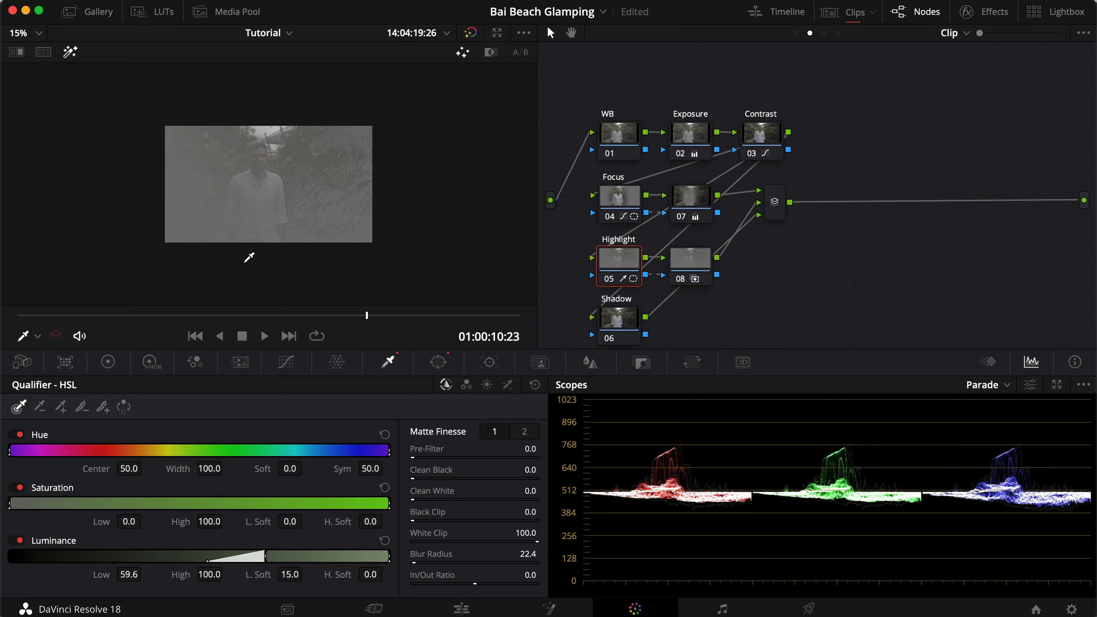
{"action": "key", "text": "shift+h"}
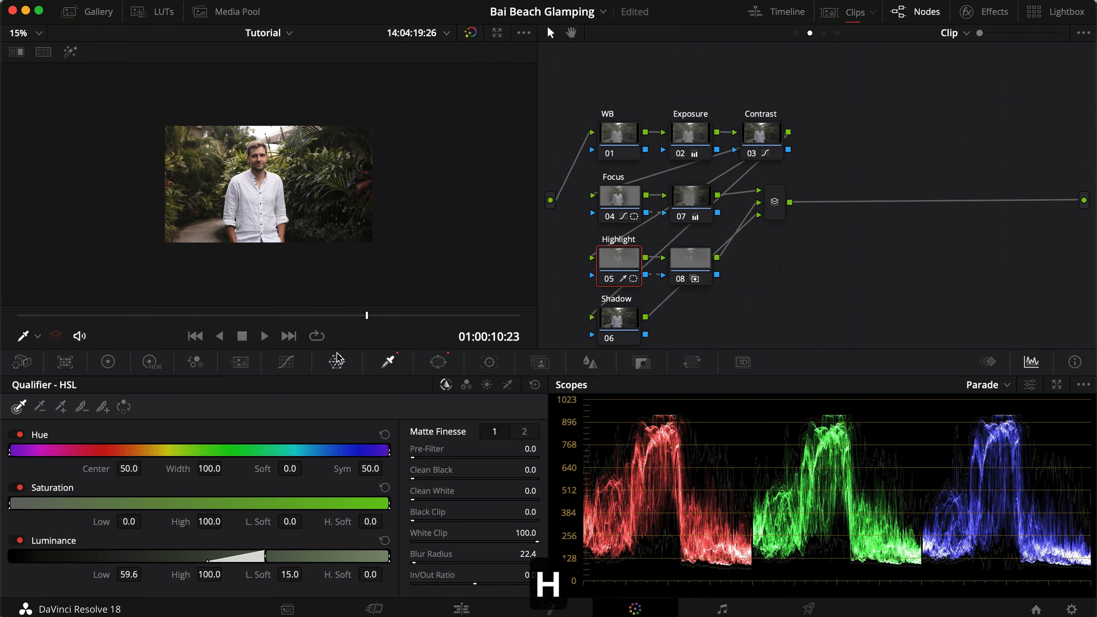
On the Highlight node's custom curve, raise the upper midtones and pull the white point slightly down.
{"action": "left_click", "coordinate": [286, 362]}
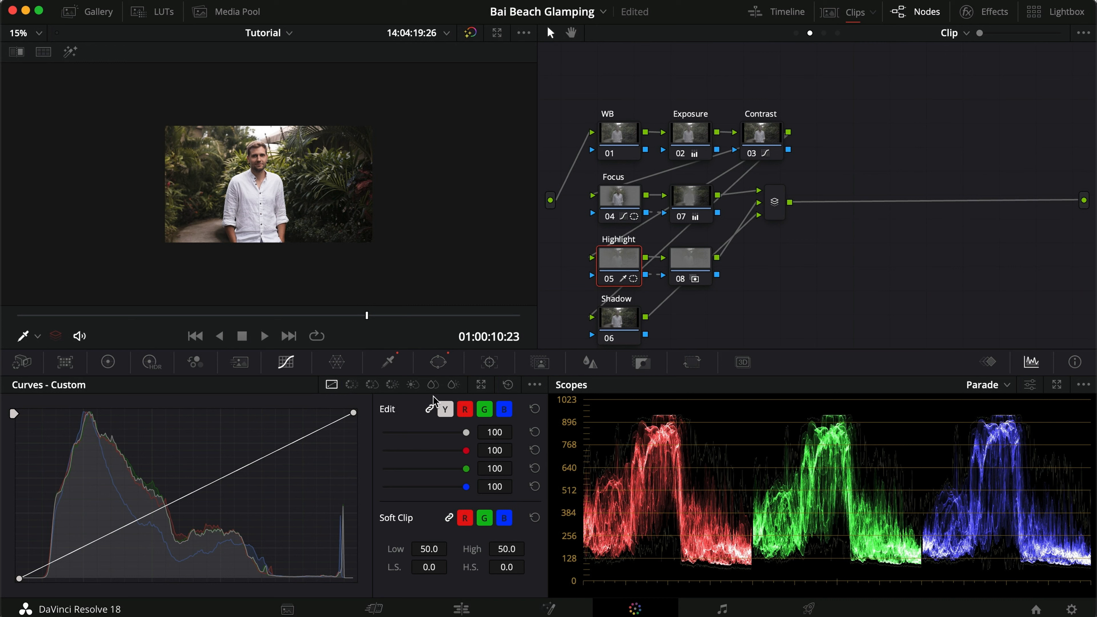
{"action": "left_click_drag", "start_coordinate": [235, 471], "coordinate": [235, 466]}
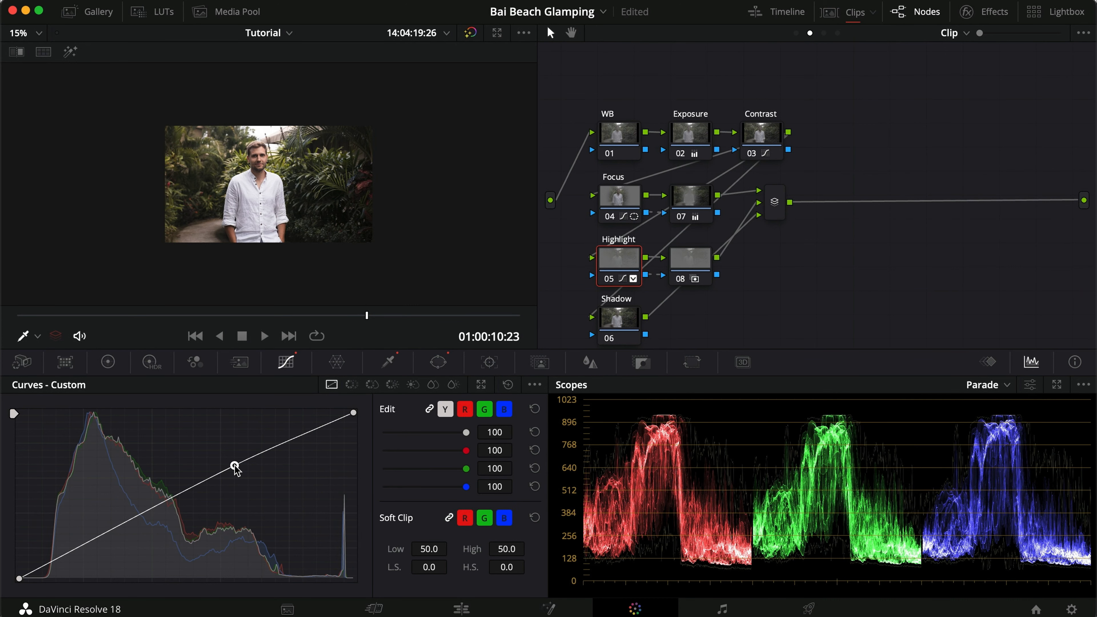
{"action": "left_click_drag", "start_coordinate": [357, 414], "coordinate": [356, 425]}
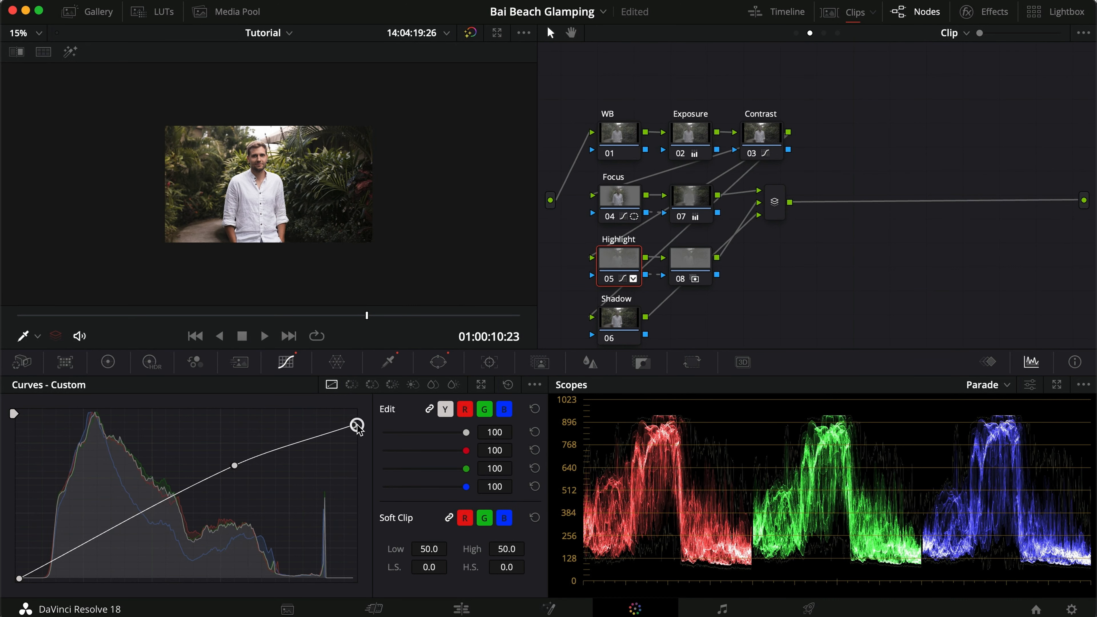
{"action": "left_click_drag", "start_coordinate": [235, 464], "coordinate": [235, 455]}
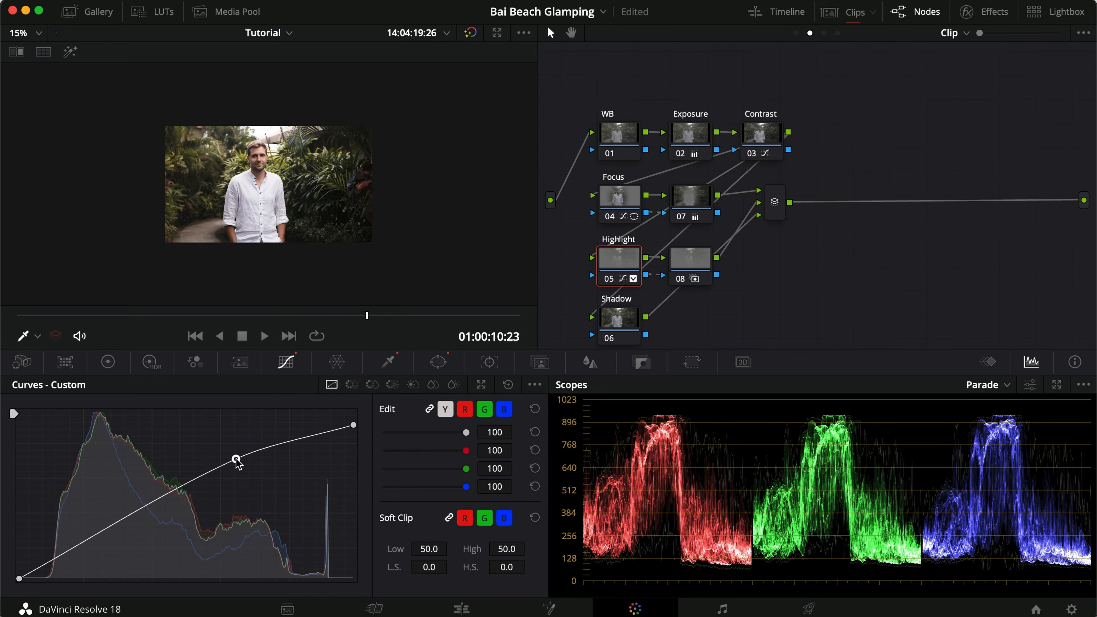
Compare the clip with the Highlight node off and on in full screen.
{"action": "key", "text": "super+f"}
{"action": "key", "text": "super+d"}
{"action": "key", "text": "super+d"}
{"action": "key", "text": "super+d"}
{"action": "key", "text": "super+d"}
{"action": "key", "text": "super+d"}
{"action": "key", "text": "super+d"}
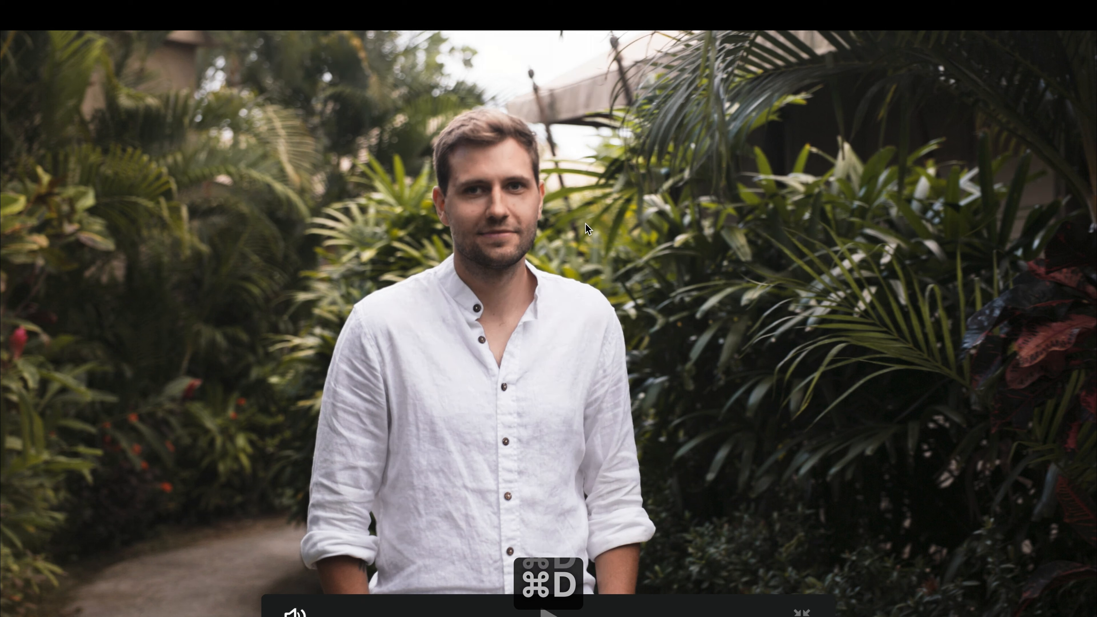
Try resetting the Highlight node's qualifier, compare the node off and on, and undo the reset.
{"action": "key", "text": "super+d"}
{"action": "key", "text": "super+d"}
{"action": "key", "text": "super+f"}
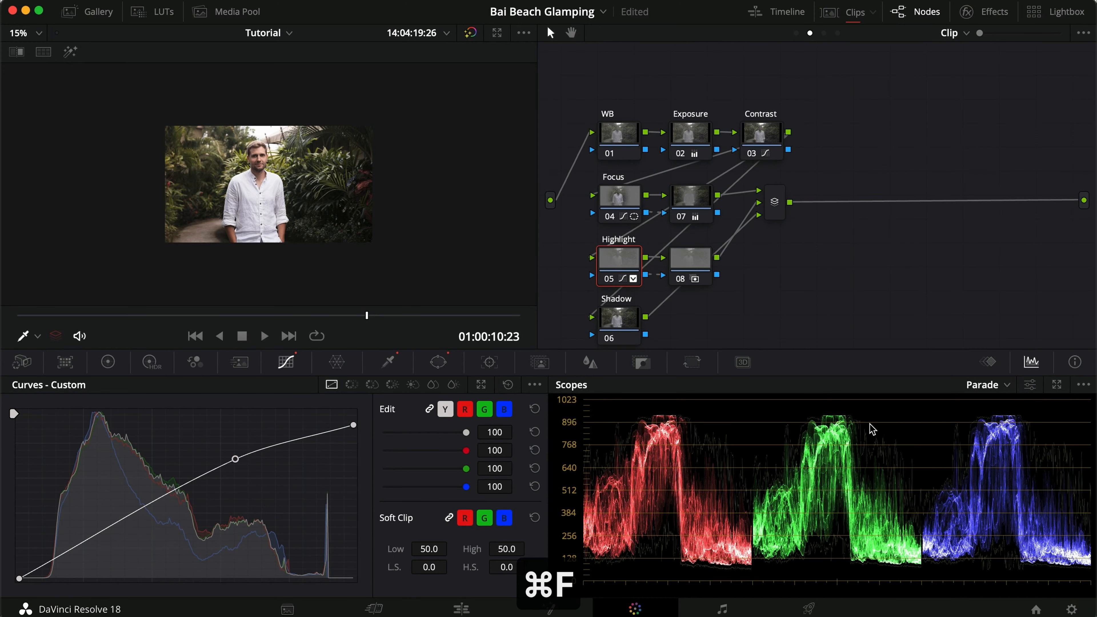
{"action": "left_click", "coordinate": [397, 362]}
{"action": "left_click", "coordinate": [534, 384]}
Compare the qualified Highlight node off and on in the viewer and in full screen, and save the project.
{"action": "key", "text": "super+d"}
{"action": "key", "text": "super+d"}
{"action": "key", "text": "super+z"}
{"action": "key", "text": "super+d"}
{"action": "key", "text": "super+d"}
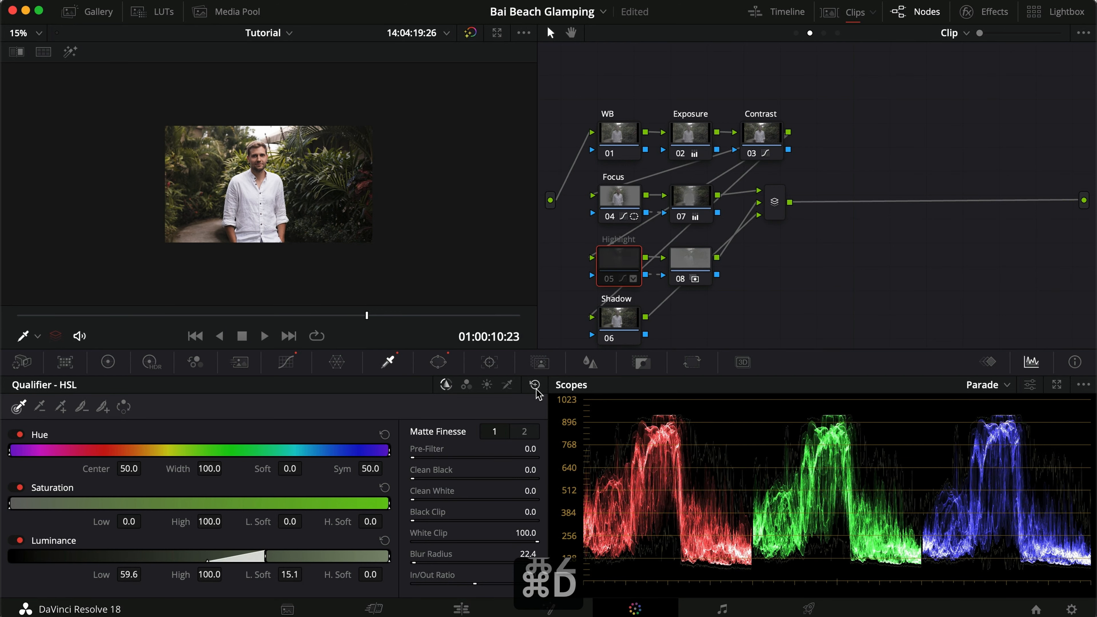
{"action": "key", "text": "super+f"}
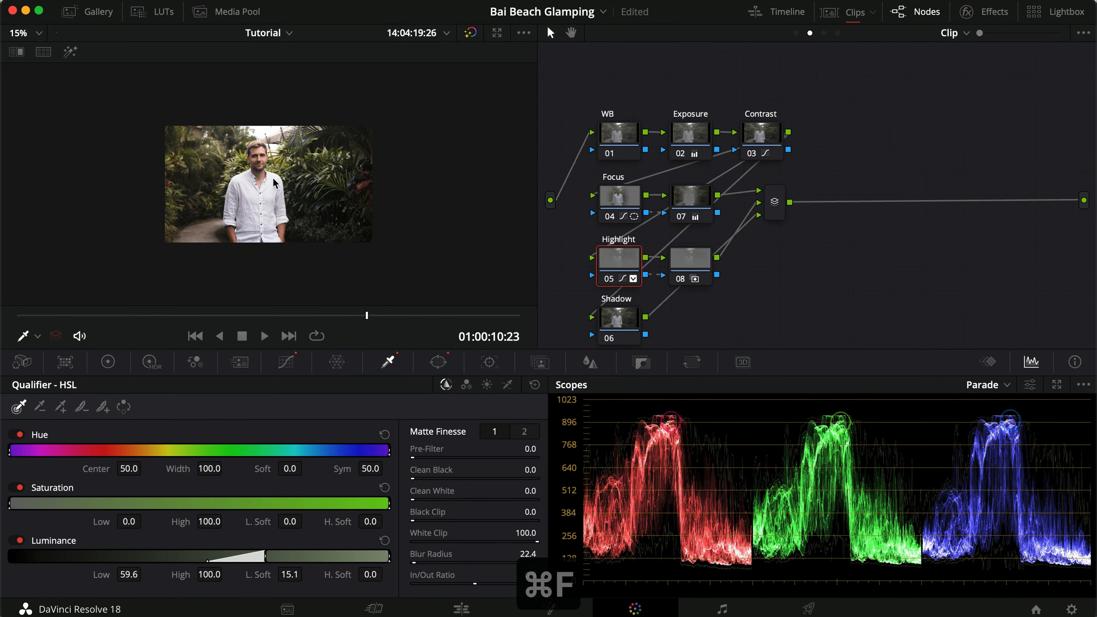
{"action": "key", "text": "super+d"}
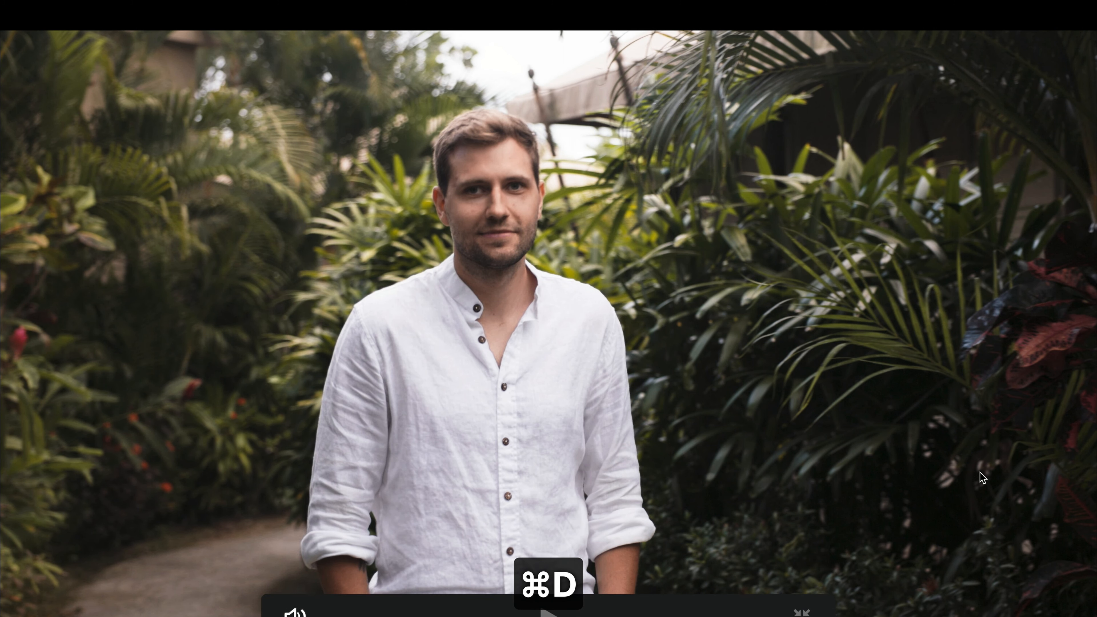
{"action": "key", "text": "super+d"}
{"action": "key", "text": "super+d"}
{"action": "key", "text": "super+f"}
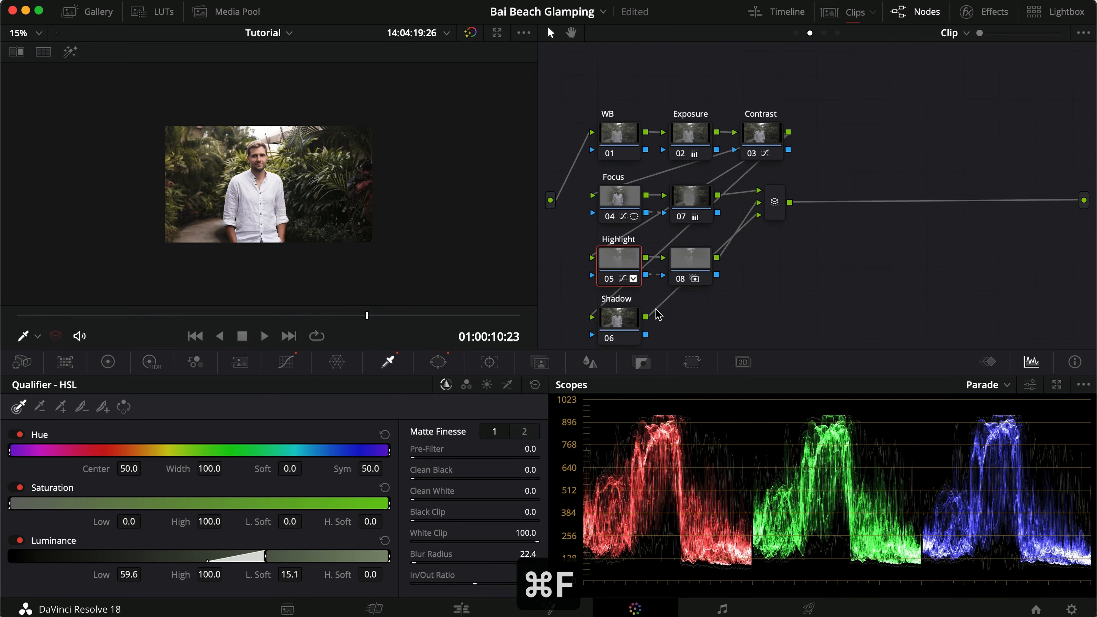
{"action": "key", "text": "super+s"}
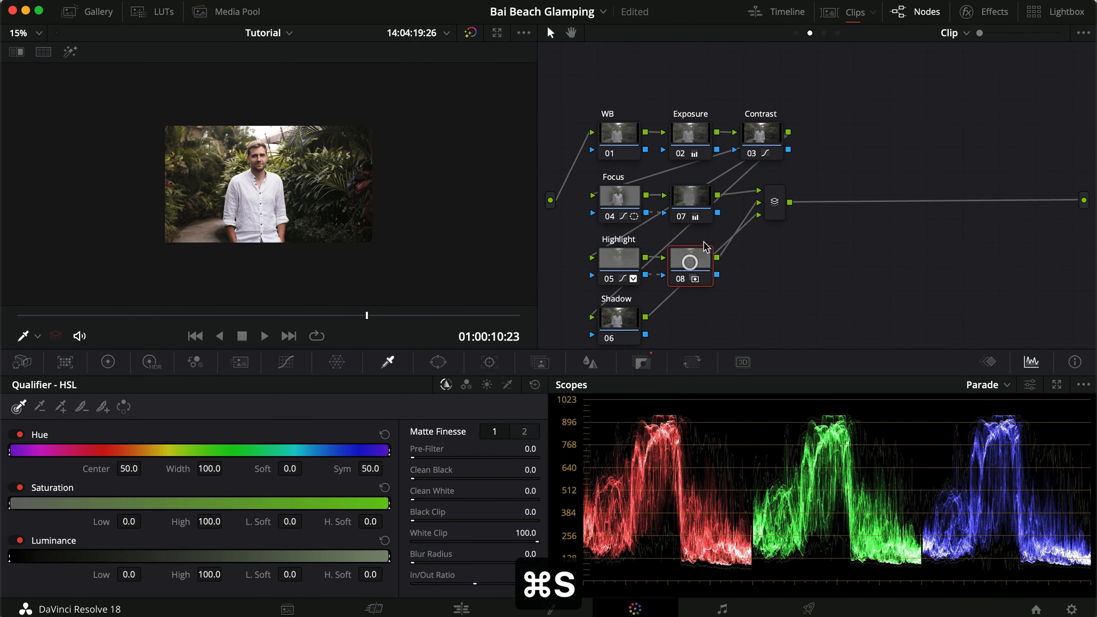
Apply the Dehaze effect to node 08 with a strength of -0.01, and compare the node off and on.
{"action": "left_click", "coordinate": [967, 12]}
{"action": "left_click", "coordinate": [1059, 34]}
{"action": "type", "text": "de"}
{"action": "left_click_drag", "start_coordinate": [879, 117], "coordinate": [632, 260]}
{"action": "left_click", "coordinate": [1013, 111]}
{"action": "type", "text": "-.01"}
{"action": "key", "text": "Return"}
{"action": "key", "text": "super+d"}
{"action": "key", "text": "super+d"}
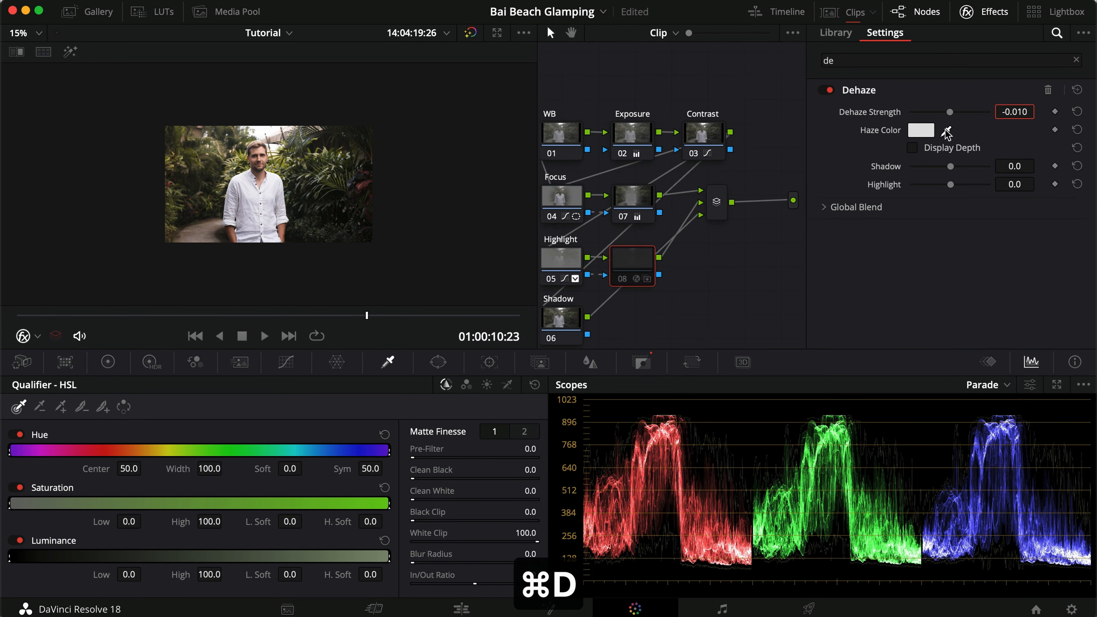
{"action": "left_click", "coordinate": [989, 12]}
Compare the Highlight node off and on, and set its gamma to 0.02 red and 0.01 green.
{"action": "left_click", "coordinate": [631, 280]}
{"action": "key", "text": "super+d"}
{"action": "key", "text": "super+d"}
{"action": "left_click", "coordinate": [108, 361]}
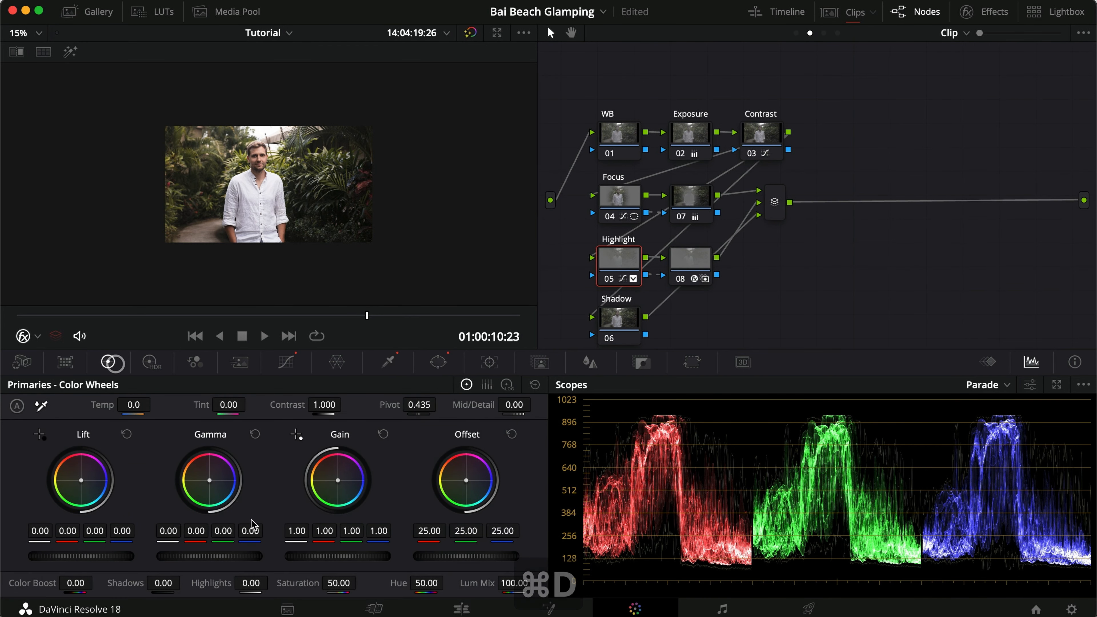
{"action": "type", "text": ".02"}
{"action": "key", "text": "Return"}
{"action": "left_click", "coordinate": [223, 530]}
{"action": "type", "text": ".01"}
{"action": "key", "text": "Return"}
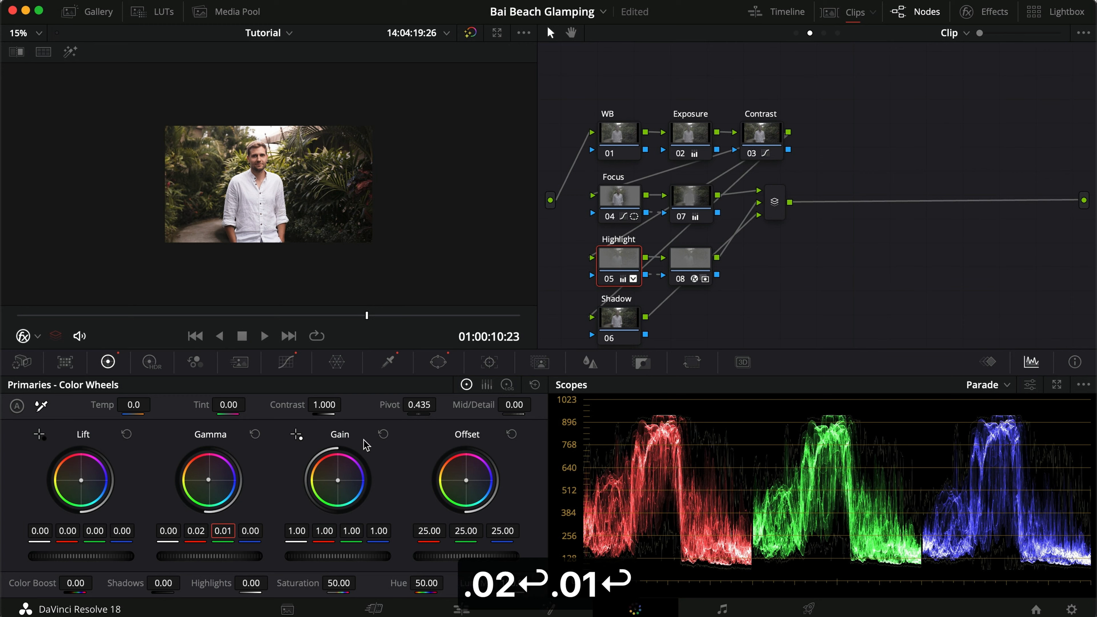
Check the warmed Highlight node in full screen by switching it off and on.
{"action": "key", "text": "super+f"}
{"action": "key", "text": "super+d"}
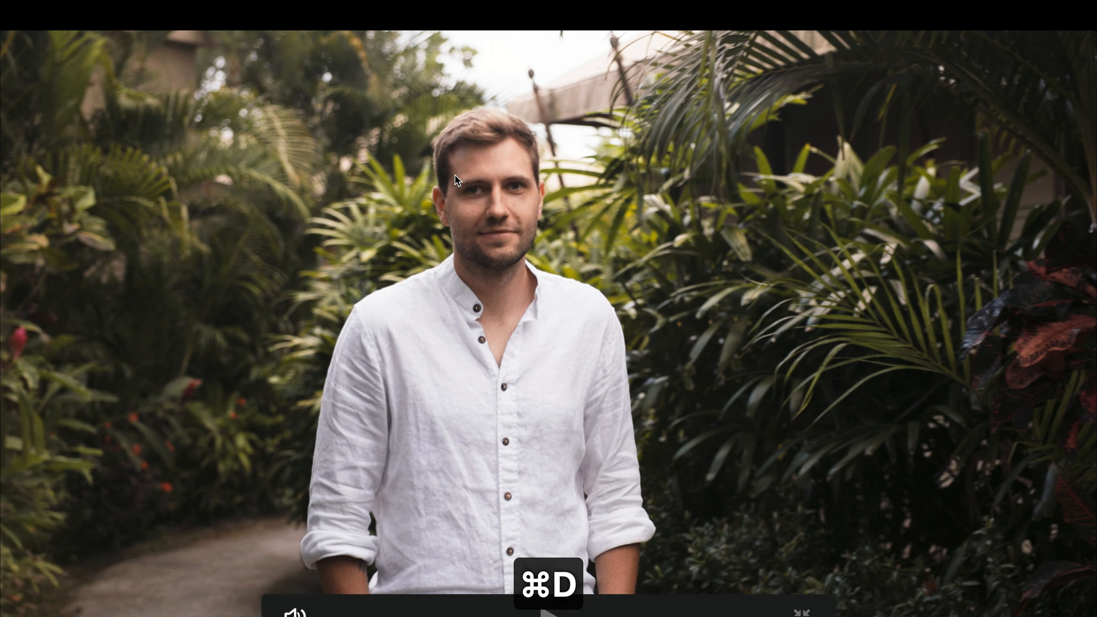
{"action": "key", "text": "super+f"}
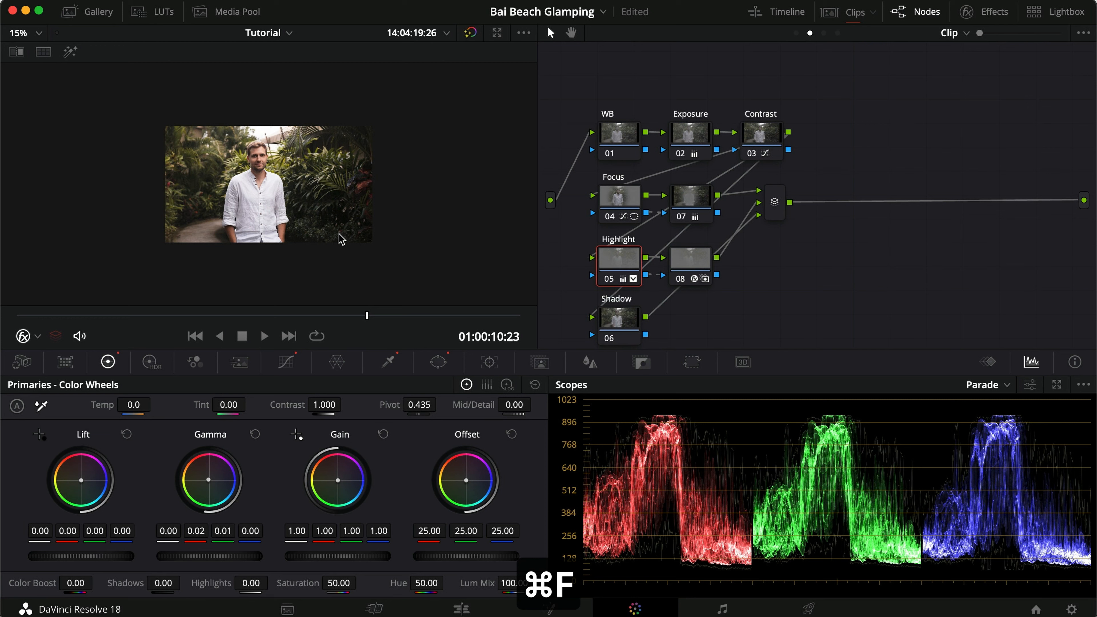
Add a linear window to the Shadow node over the left side of the frame, rotated 83.29 with Soft 2 at 100.
{"action": "scroll", "coordinate": [408, 245], "scroll_direction": "up", "scroll_amount": 2}
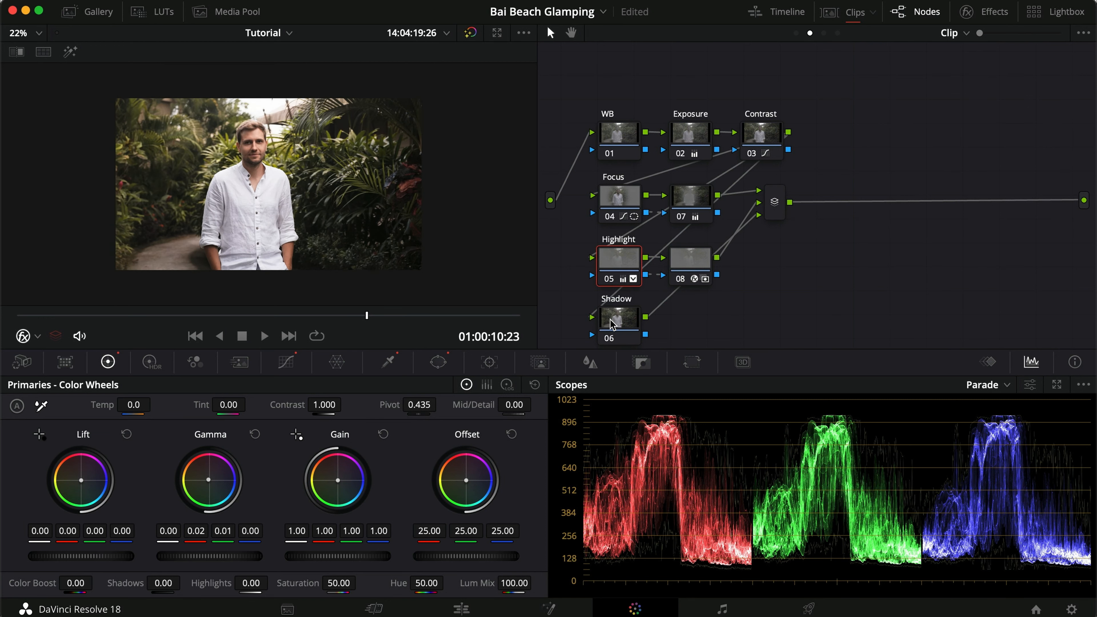
{"action": "left_click", "coordinate": [620, 325]}
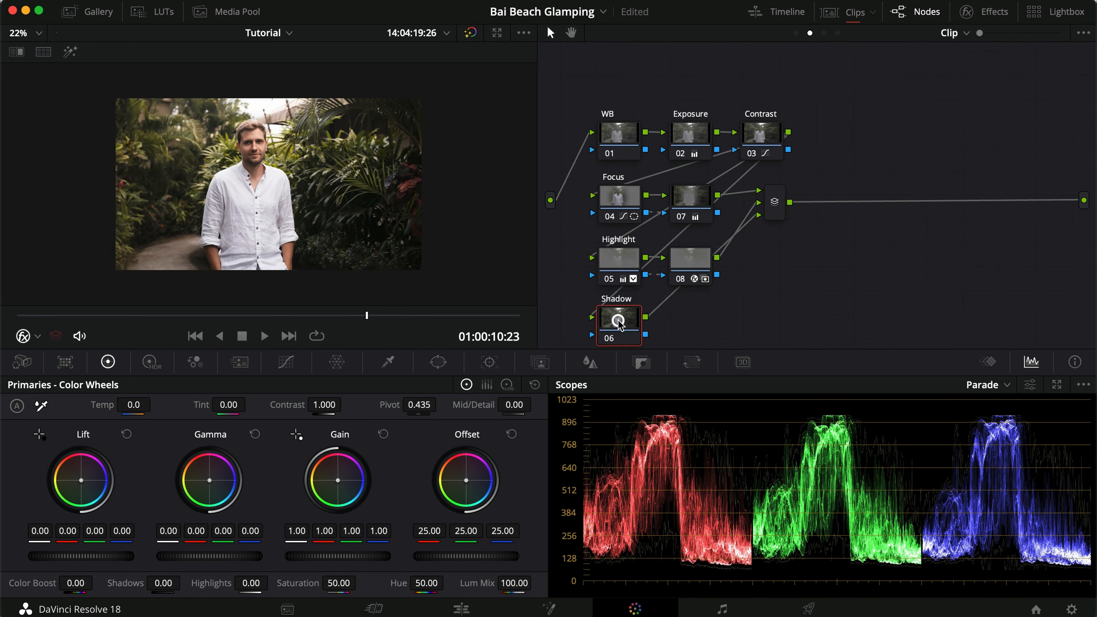
{"action": "left_click", "coordinate": [448, 367]}
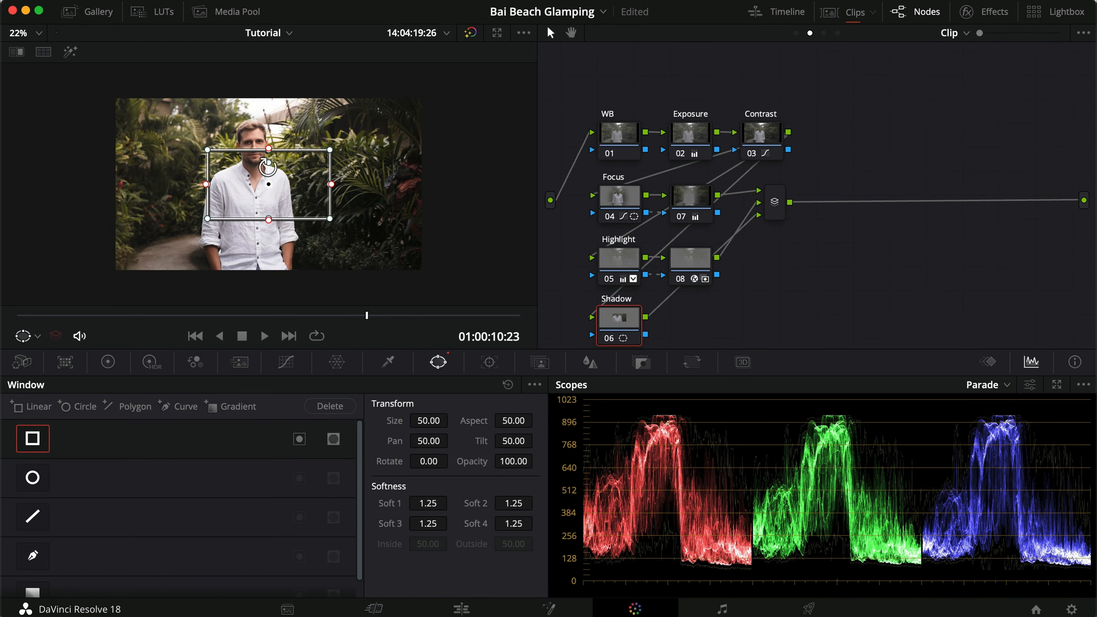
{"action": "left_click_drag", "start_coordinate": [268, 164], "coordinate": [290, 181]}
{"action": "left_click_drag", "start_coordinate": [281, 208], "coordinate": [139, 308]}
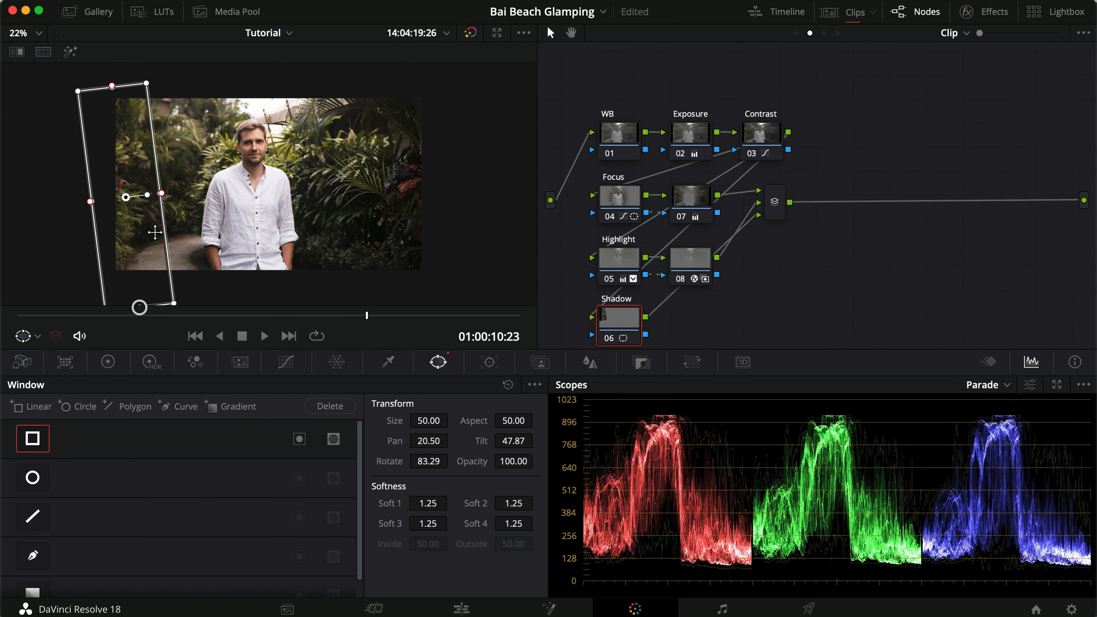
{"action": "left_click_drag", "start_coordinate": [161, 193], "coordinate": [431, 177]}
{"action": "left_click_drag", "start_coordinate": [139, 243], "coordinate": [73, 250]}
{"action": "left_click_drag", "start_coordinate": [367, 172], "coordinate": [387, 167]}
{"action": "key", "text": "shift+h"}
{"action": "left_click_drag", "start_coordinate": [71, 251], "coordinate": [79, 254]}
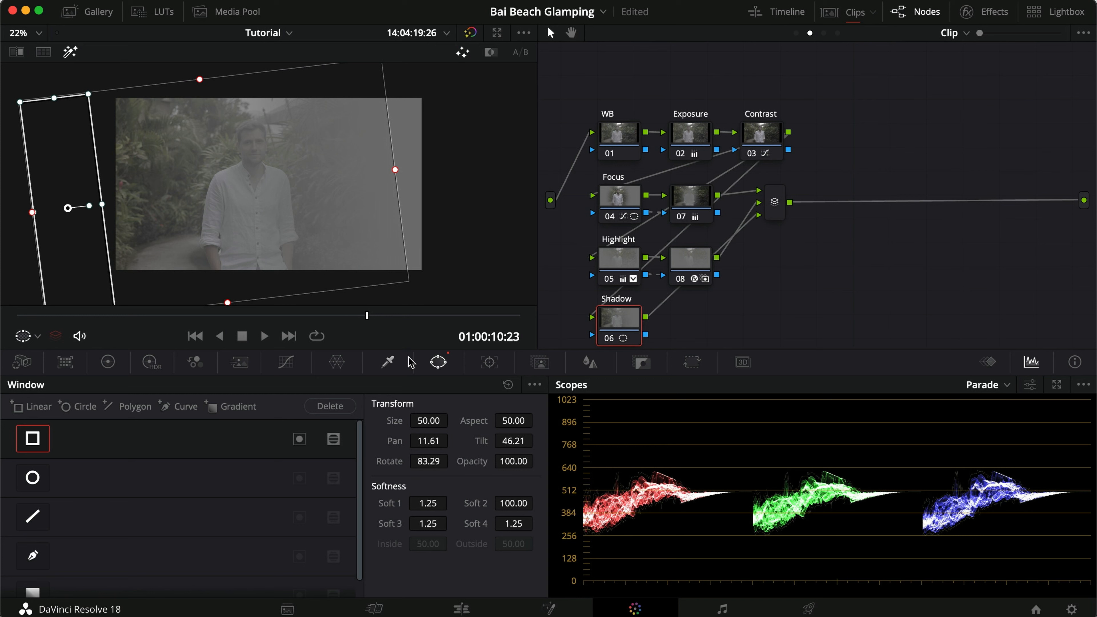
Qualify the Shadow node's dark tones with luminance High 60.2, H. Soft 15 and Blur Radius 20.6, checking them in highlight view.
{"action": "left_click", "coordinate": [388, 362]}
{"action": "left_click_drag", "start_coordinate": [389, 554], "coordinate": [244, 550]}
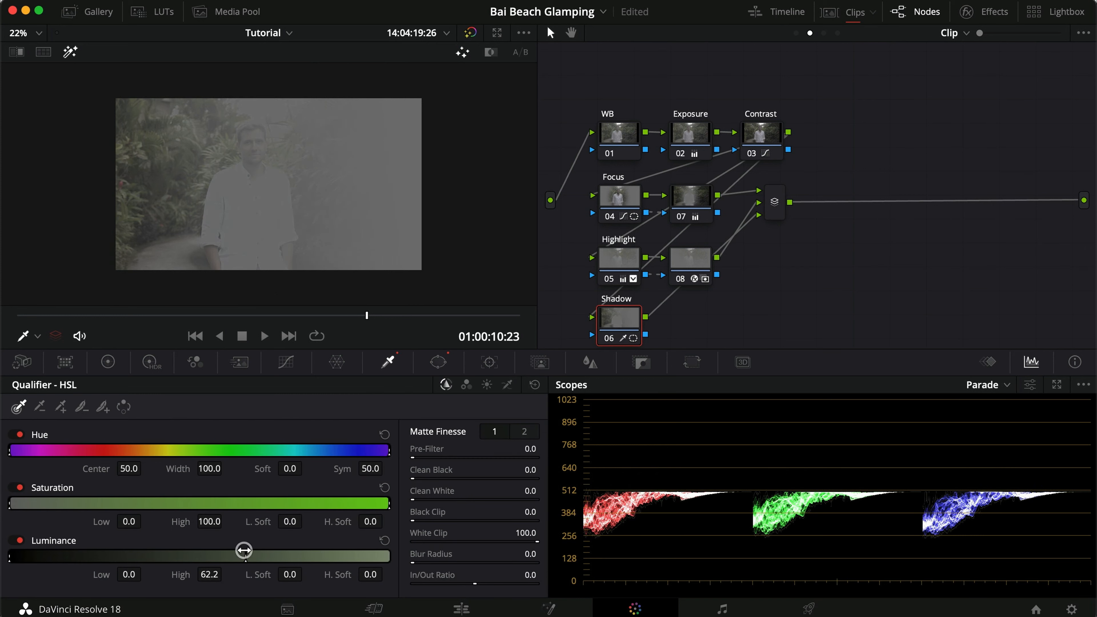
{"action": "left_click", "coordinate": [369, 575]}
{"action": "type", "text": "15"}
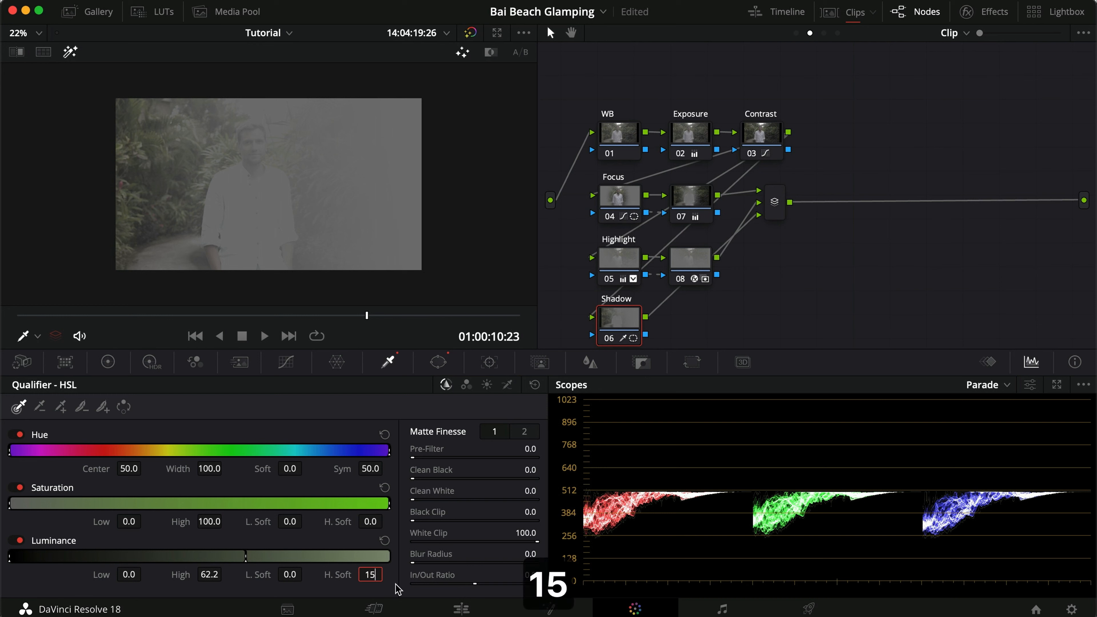
{"action": "key", "text": "Return"}
{"action": "left_click_drag", "start_coordinate": [217, 554], "coordinate": [209, 552]}
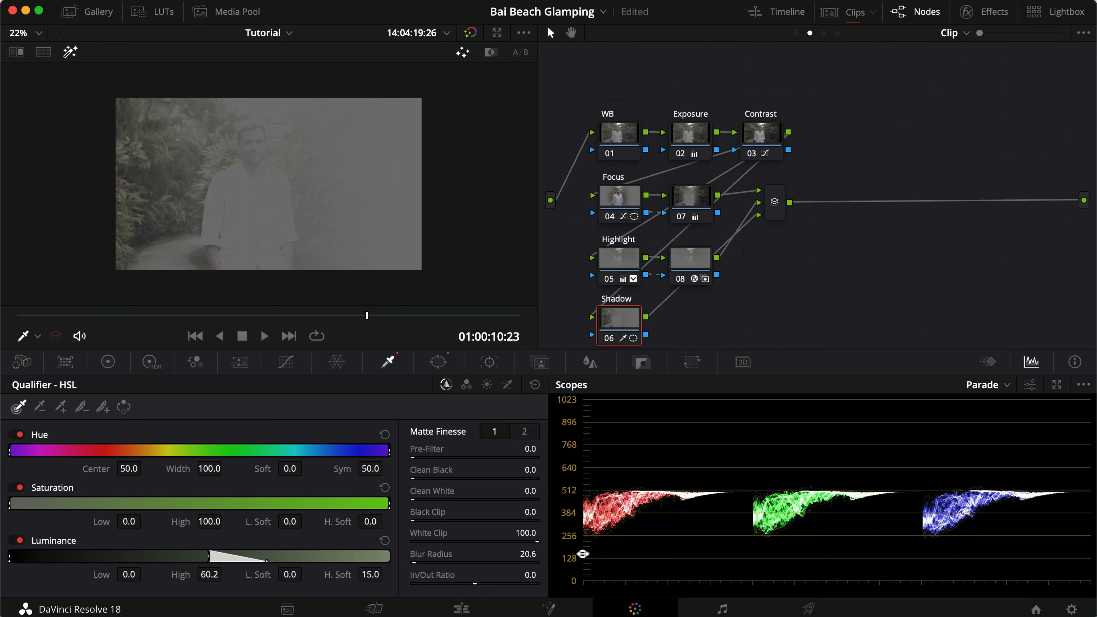
{"action": "key", "text": "shift+h"}
Raise the black point and add a low control point on the Shadow node's custom curve to lift the shadows.
{"action": "left_click", "coordinate": [285, 362]}
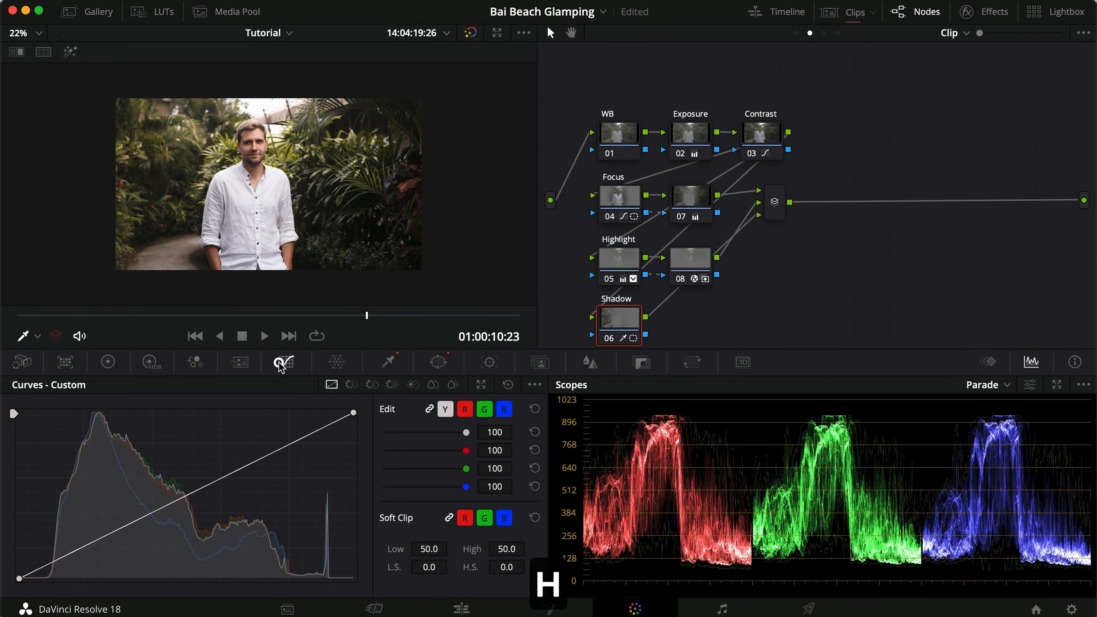
{"action": "left_click_drag", "start_coordinate": [120, 536], "coordinate": [131, 535]}
{"action": "left_click_drag", "start_coordinate": [19, 580], "coordinate": [20, 568]}
{"action": "left_click_drag", "start_coordinate": [133, 536], "coordinate": [135, 534]}
Compare the Shadow node off and on, and check the graded image in full screen.
{"action": "key", "text": "super+d"}
{"action": "key", "text": "super+d"}
{"action": "key", "text": "super+f"}
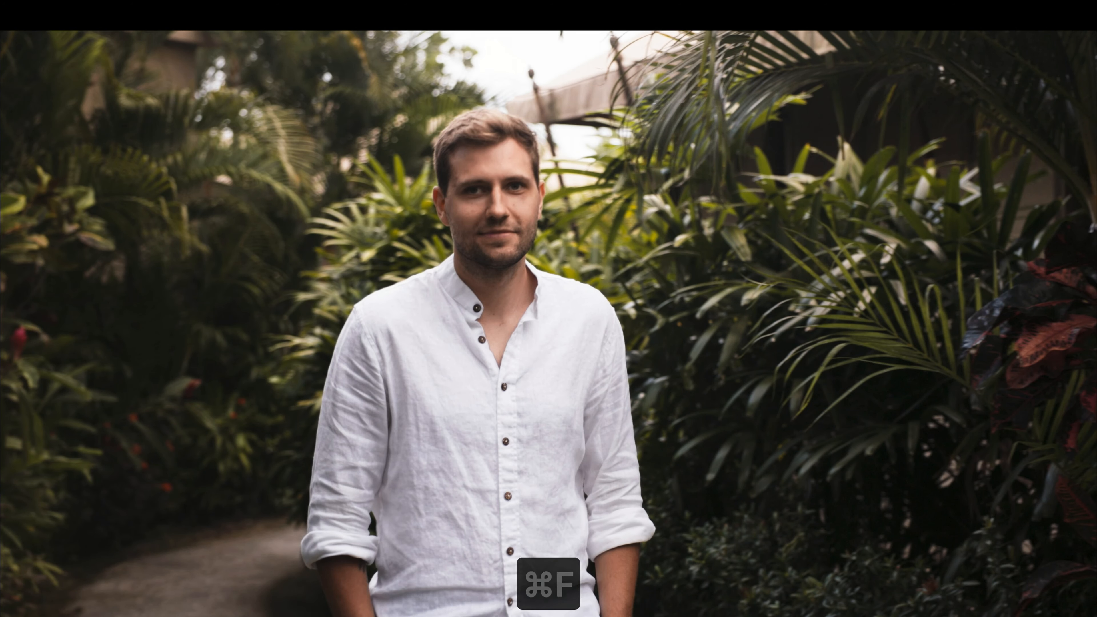
{"action": "key", "text": "super+f"}
Compare the Focus, Highlight and Shadow branches together by switching nodes 04 to 08 off and on.
{"action": "left_click_drag", "start_coordinate": [575, 197], "coordinate": [735, 363]}
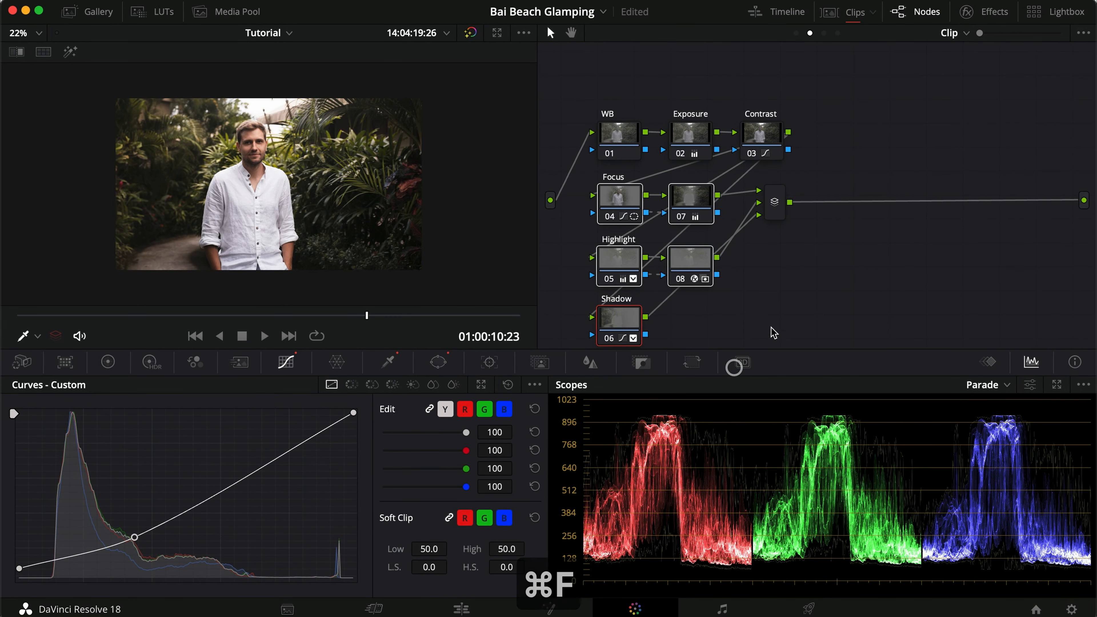
{"action": "key", "text": "super+d"}
{"action": "key", "text": "super+d"}
{"action": "key", "text": "super+d"}
{"action": "key", "text": "super+d"}
{"action": "left_click", "coordinate": [810, 294]}
Compare the Group Post-Clip nodes PRI, CURV, CONT and SHAD-BAL off and on, and return to the clip-level node graph.
{"action": "left_click", "coordinate": [823, 33]}
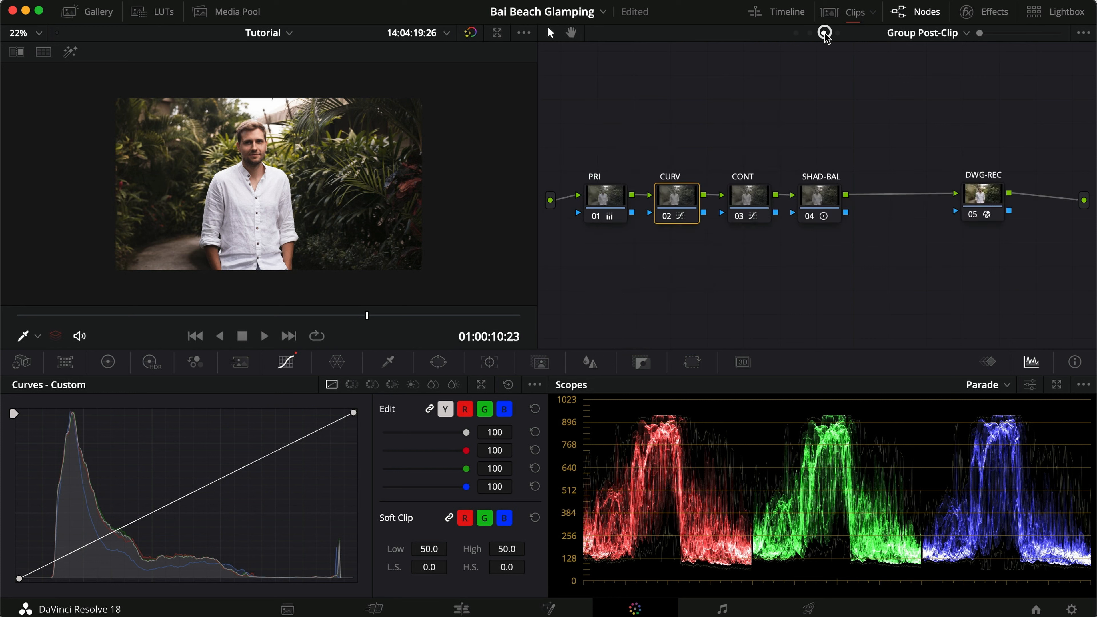
{"action": "left_click_drag", "start_coordinate": [542, 141], "coordinate": [889, 240]}
{"action": "key", "text": "super+d"}
{"action": "key", "text": "super+d"}
{"action": "key", "text": "super+d"}
{"action": "key", "text": "super+d"}
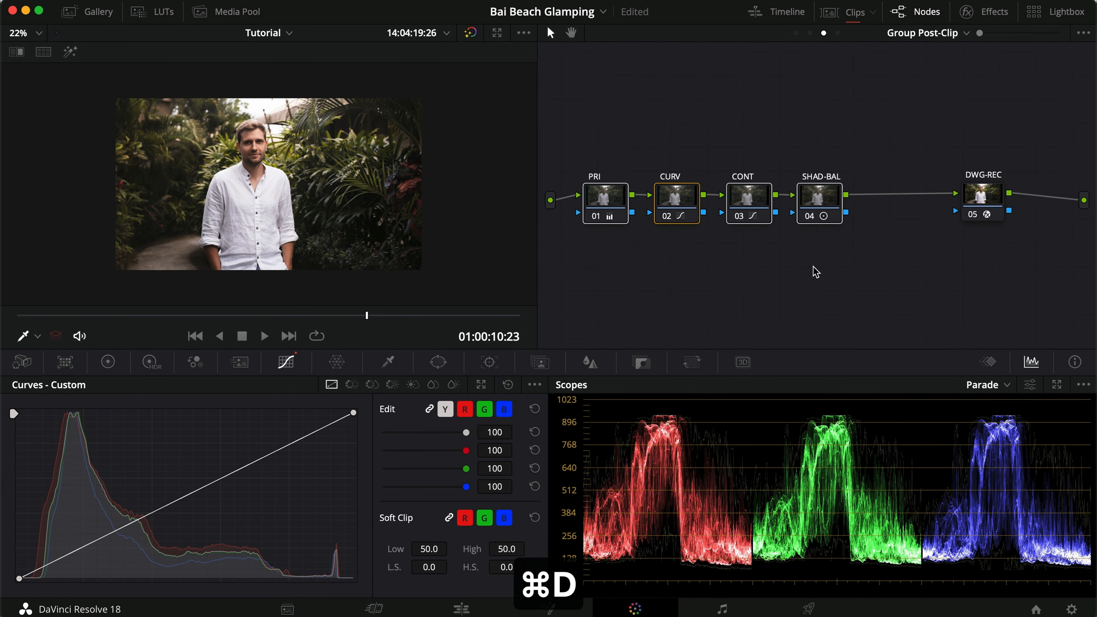
{"action": "left_click", "coordinate": [810, 34]}
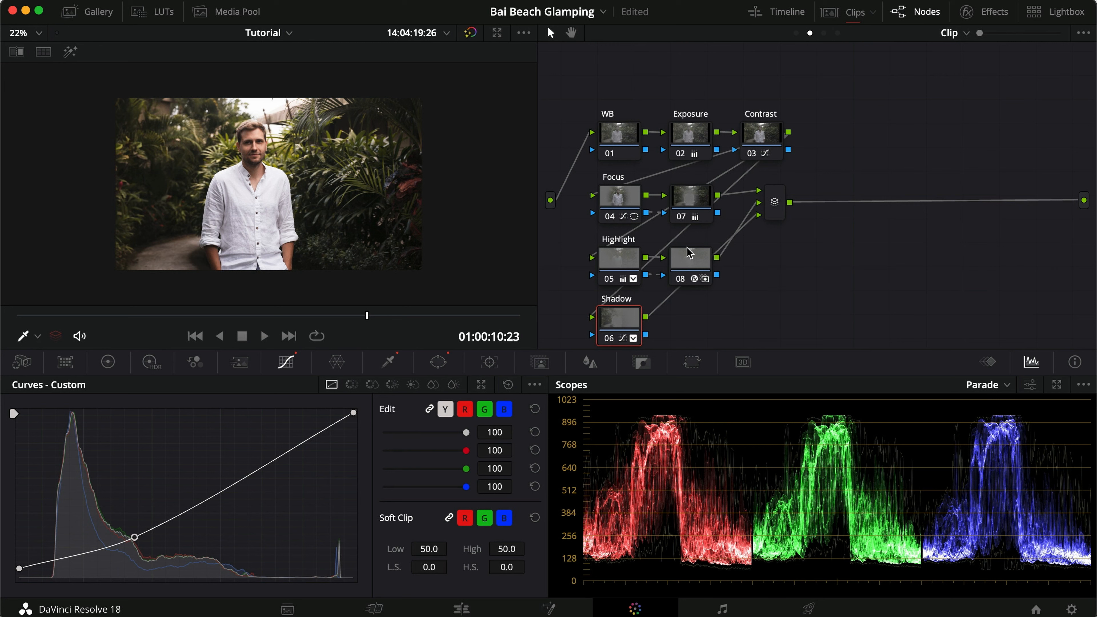
{"action": "left_click", "coordinate": [824, 33]}
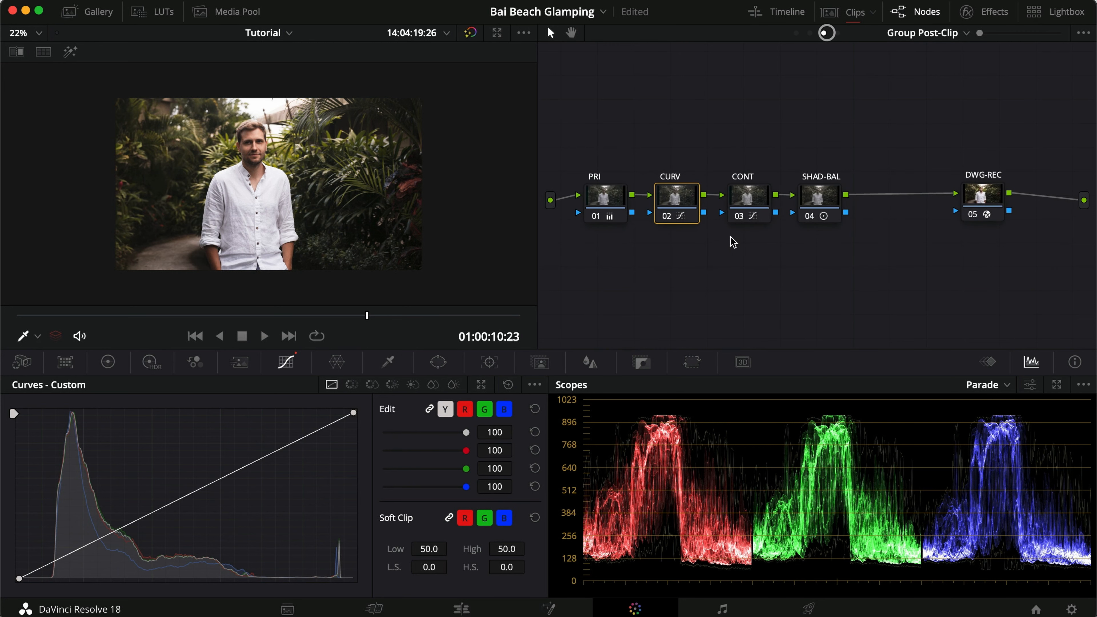
{"action": "left_click", "coordinate": [808, 35]}
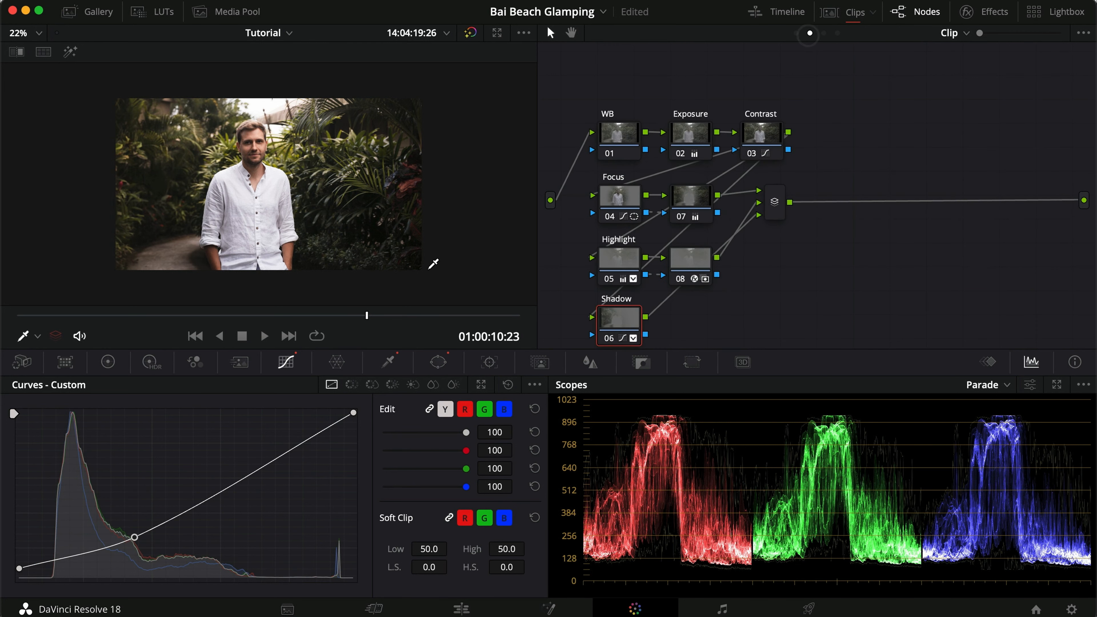
Show the clip thumbnails, review clips 03, 02 and 01, and return to the clip-level node graph of clip 04.
{"action": "left_click", "coordinate": [825, 14]}
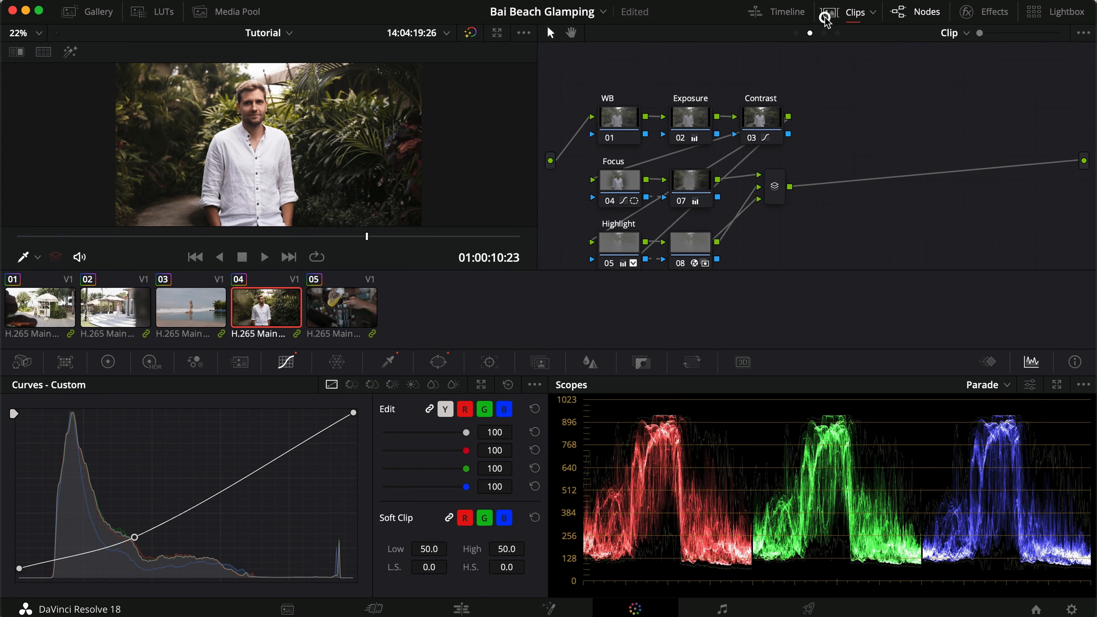
{"action": "left_click", "coordinate": [190, 317]}
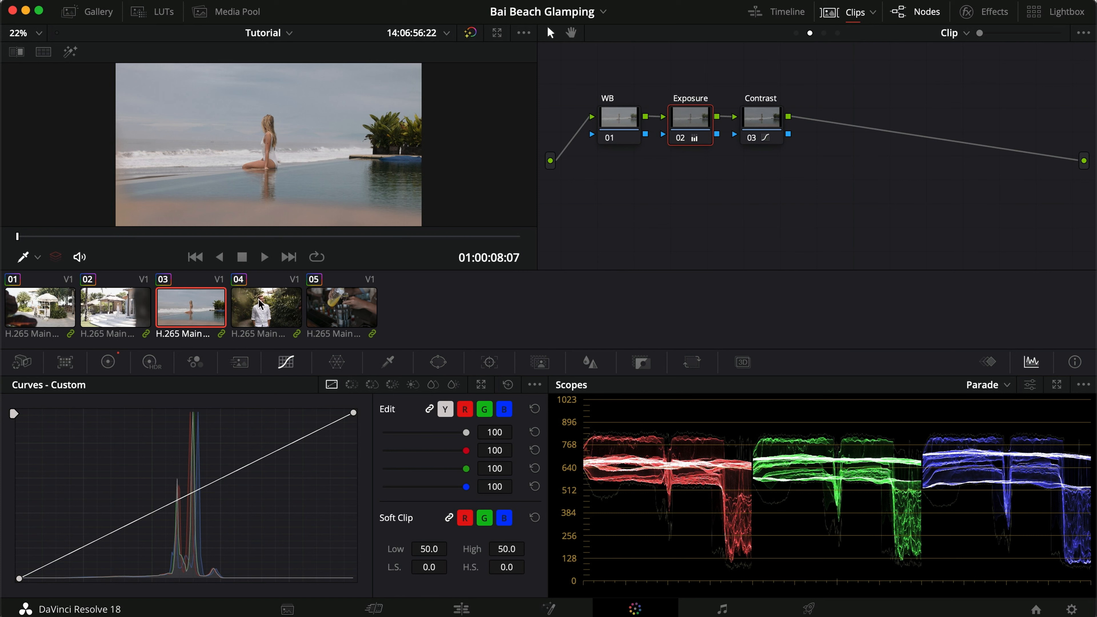
{"action": "left_click", "coordinate": [133, 311]}
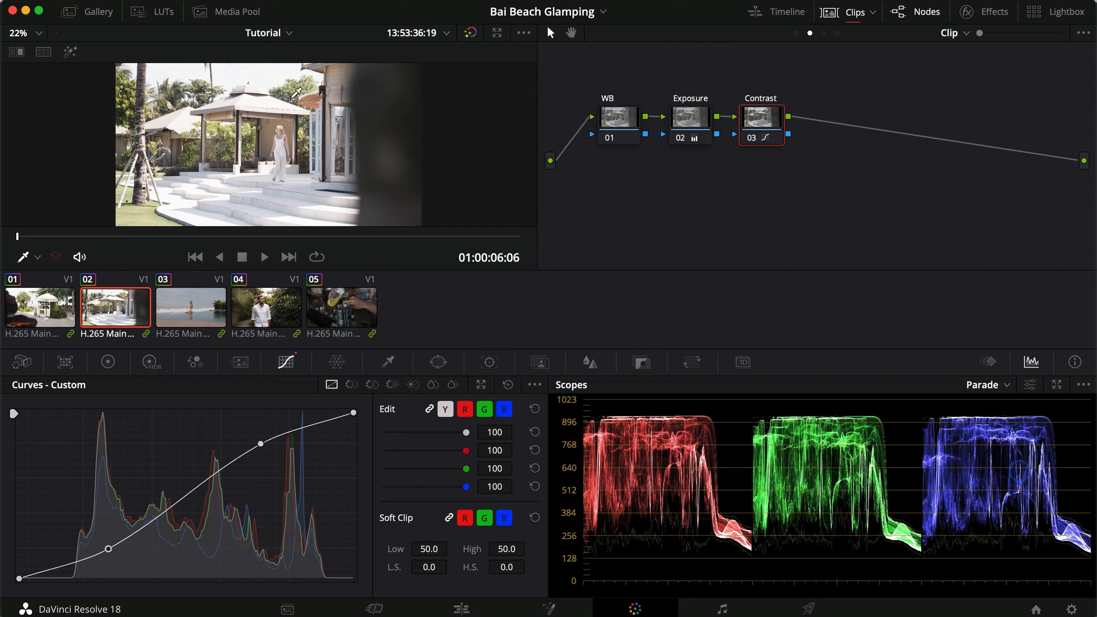
{"action": "left_click", "coordinate": [45, 300]}
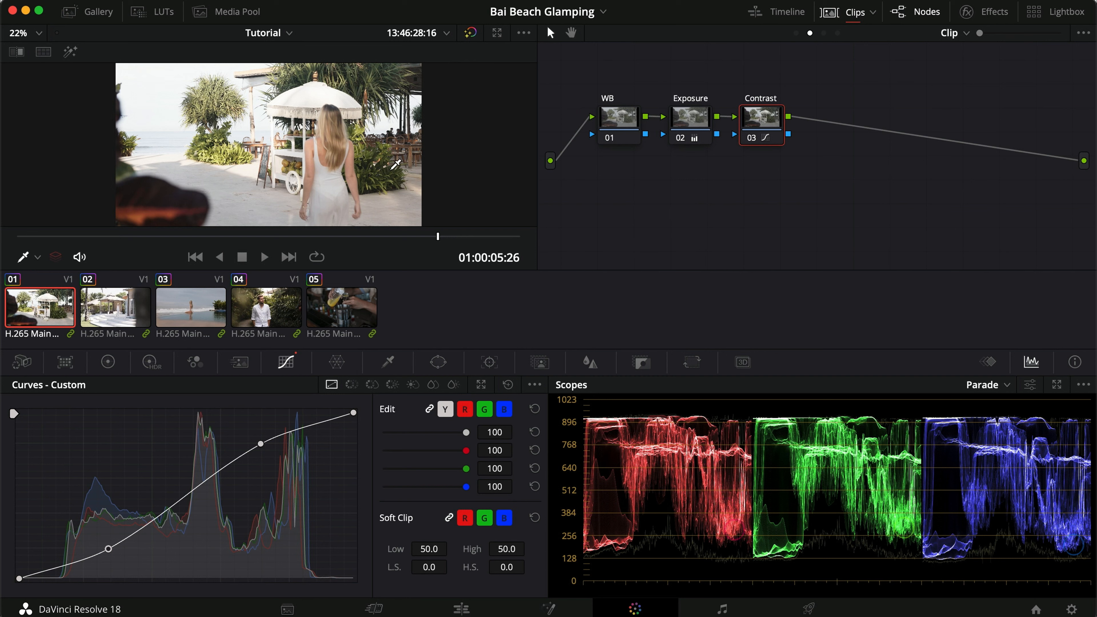
{"action": "left_click", "coordinate": [250, 310]}
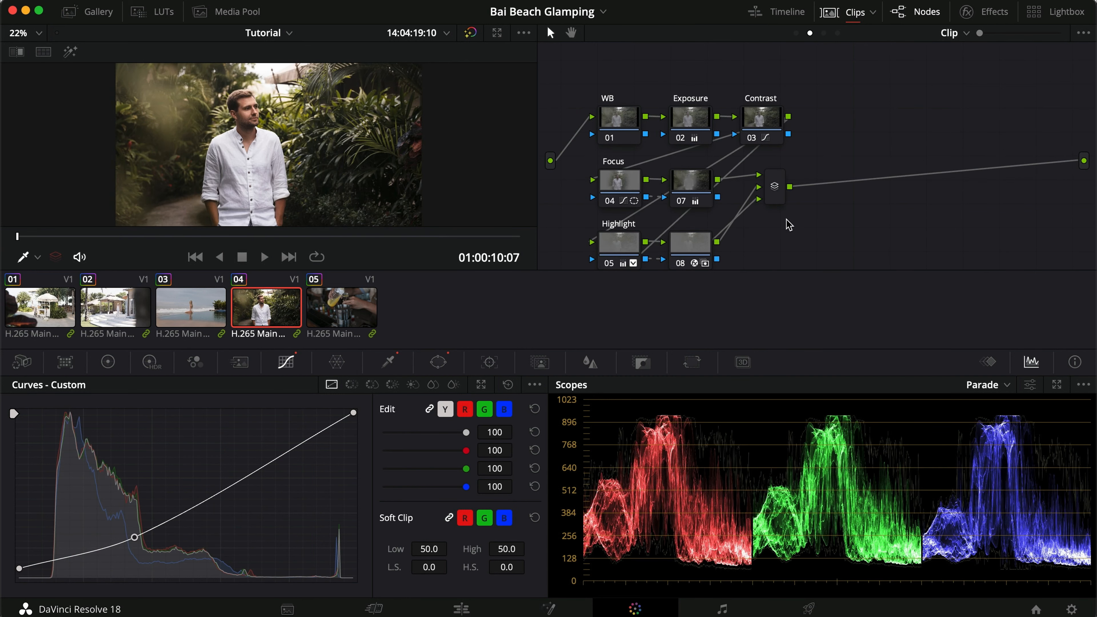
{"action": "left_click", "coordinate": [823, 33]}
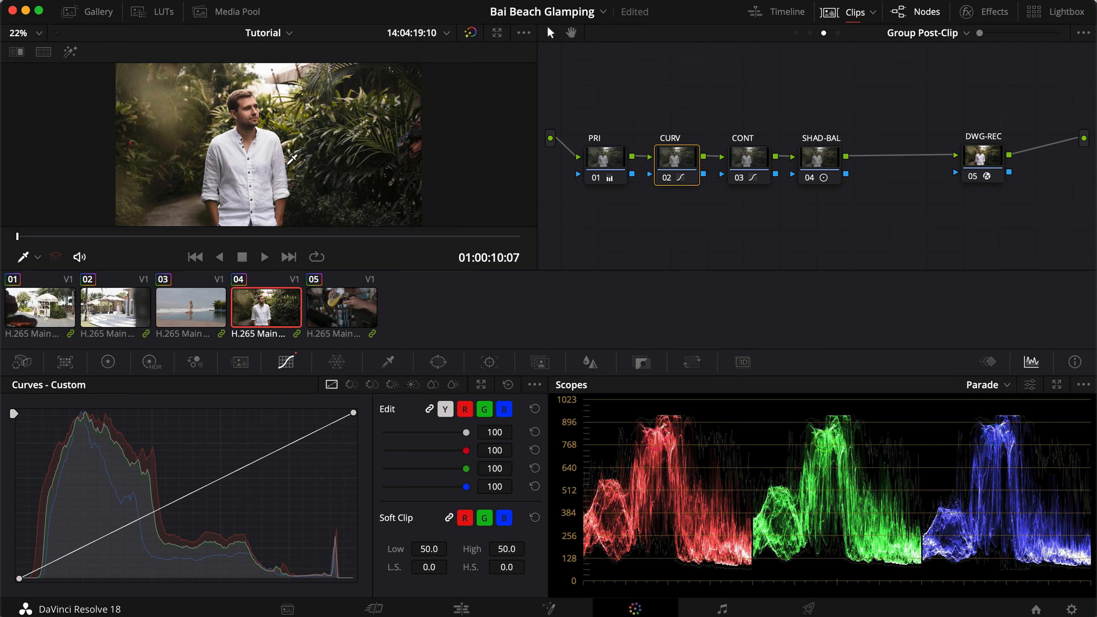
{"action": "left_click", "coordinate": [810, 33]}
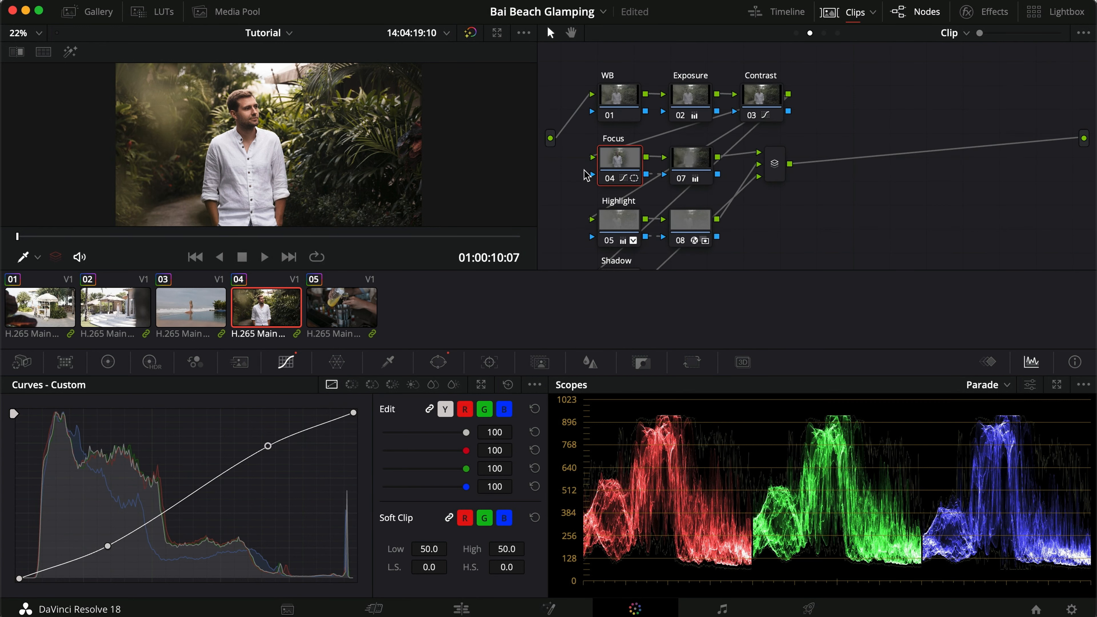
Shift the Focus, Highlight and Shadow branches and the layer mixer rightward to free space before them.
{"action": "left_click_drag", "start_coordinate": [580, 169], "coordinate": [774, 287]}
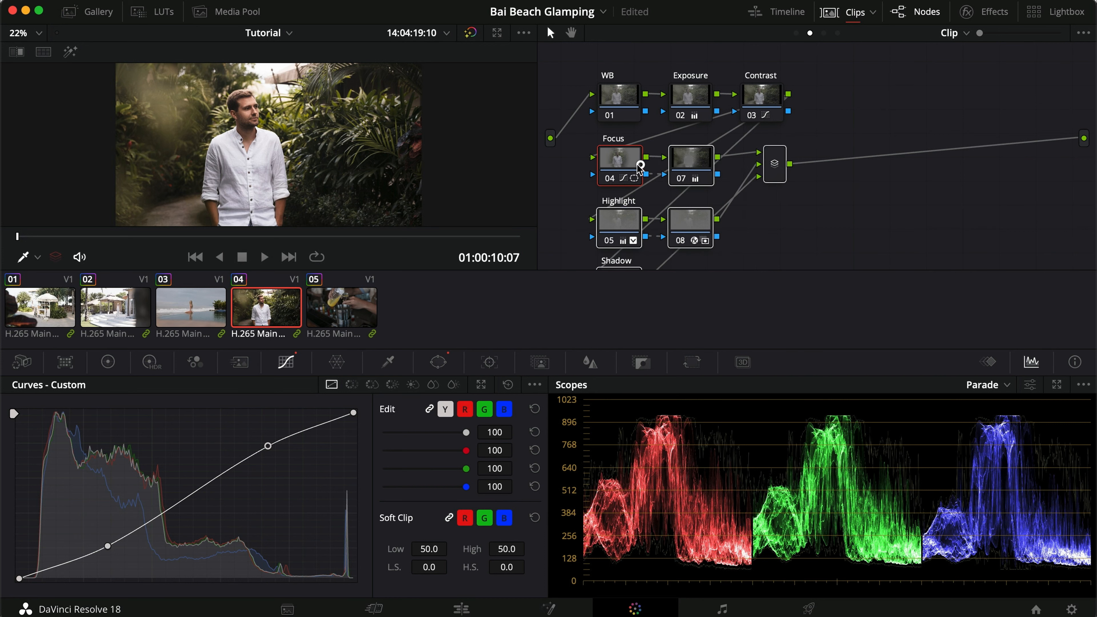
{"action": "left_click_drag", "start_coordinate": [637, 168], "coordinate": [711, 169]}
{"action": "scroll", "coordinate": [713, 166], "scroll_direction": "down", "scroll_amount": 2}
{"action": "left_click", "coordinate": [876, 208]}
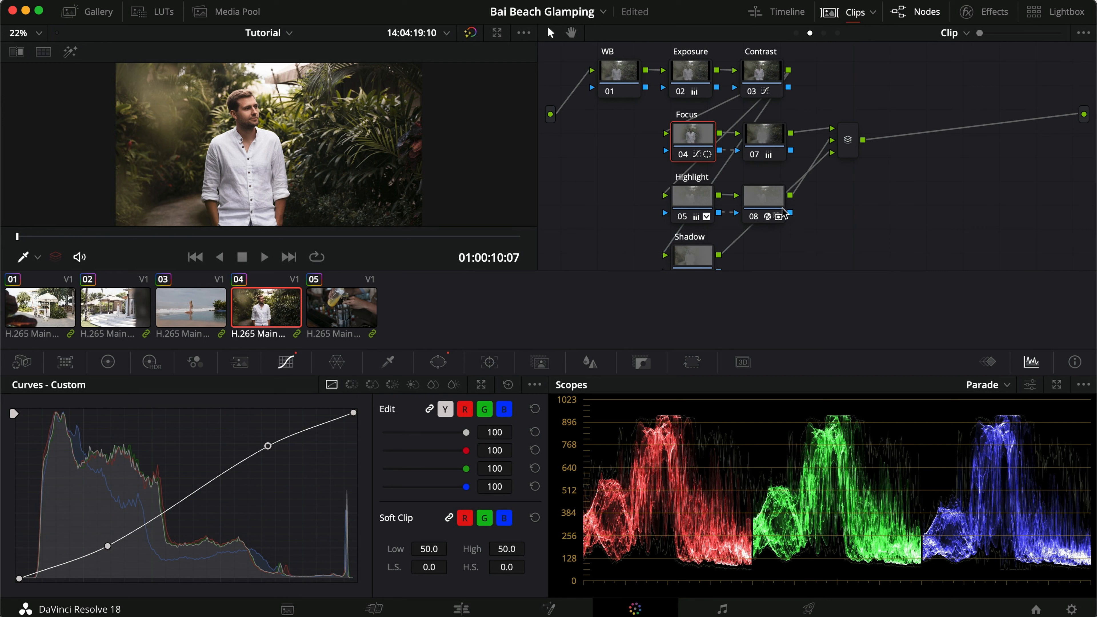
Add a serial node after Contrast, place it just before the Focus node, and label it Compound.
{"action": "left_click", "coordinate": [769, 80]}
{"action": "key", "text": "alt+s"}
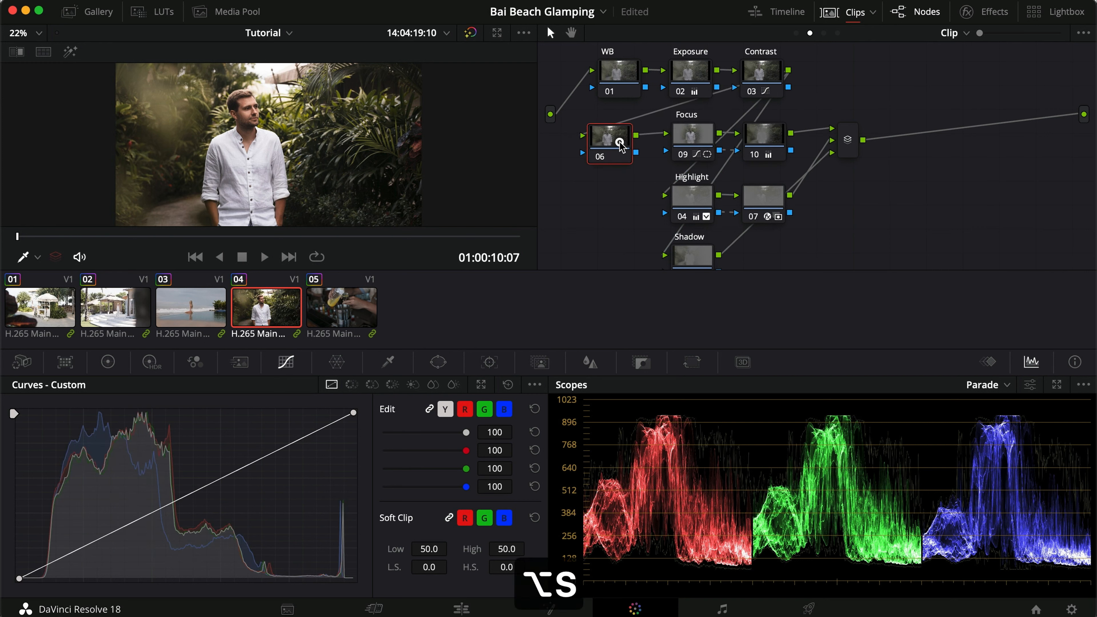
{"action": "left_click_drag", "start_coordinate": [599, 140], "coordinate": [607, 140]}
{"action": "right_click", "coordinate": [614, 142]}
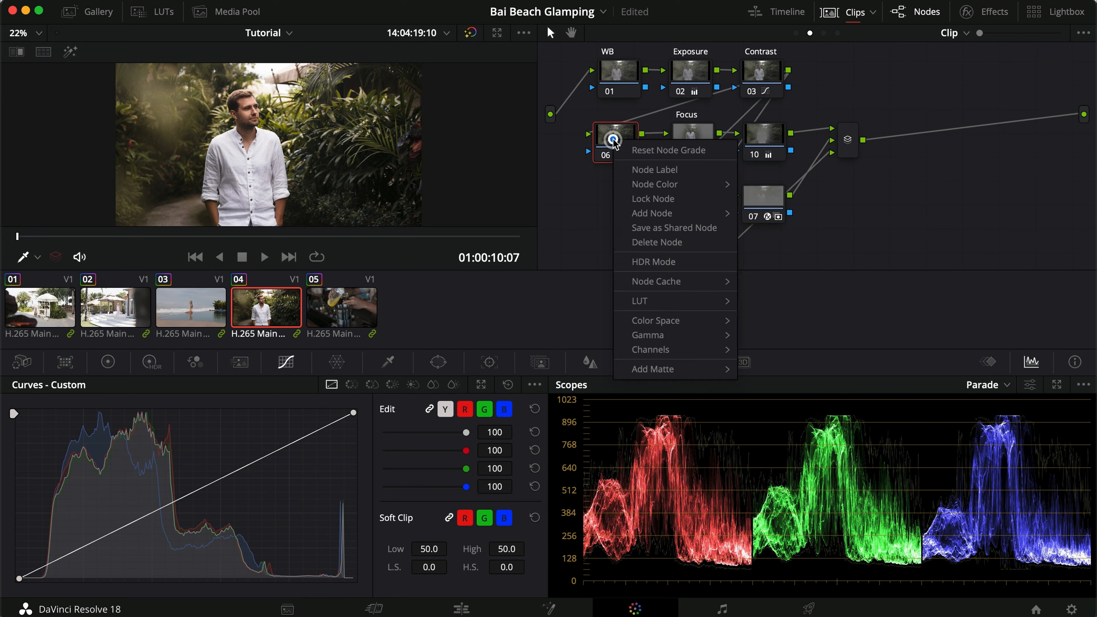
{"action": "left_click", "coordinate": [654, 170]}
{"action": "type", "text": "Compound"}
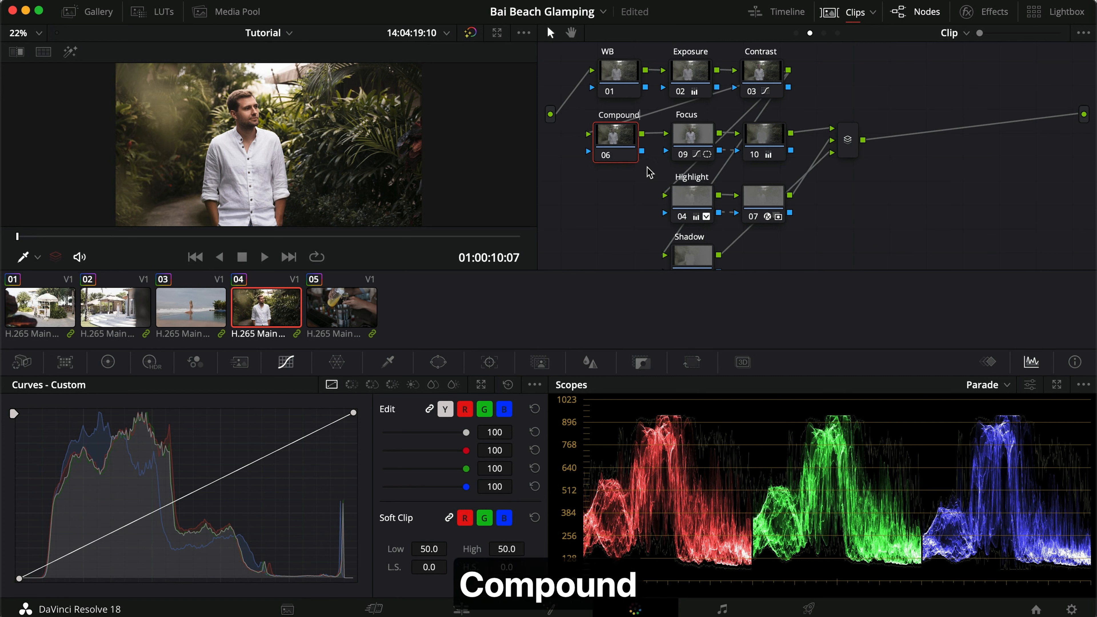
{"action": "key", "text": "Return"}
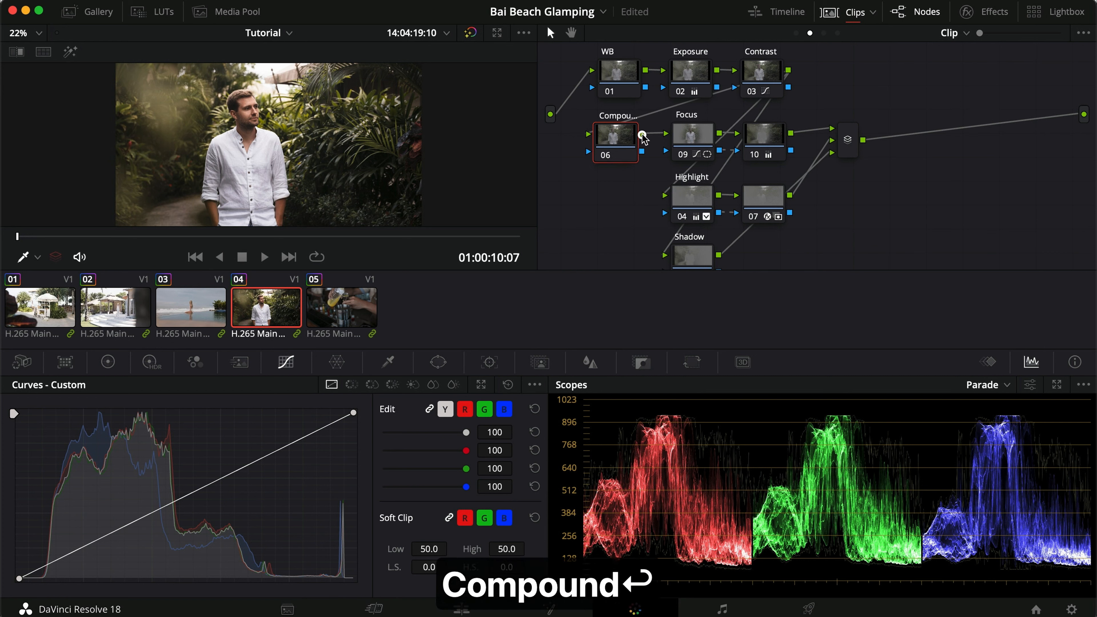
Connect the Compound node's output to the Highlight and Shadow nodes, and place it in front of the parallel branches.
{"action": "left_click_drag", "start_coordinate": [643, 135], "coordinate": [665, 195]}
{"action": "left_click_drag", "start_coordinate": [643, 135], "coordinate": [668, 240]}
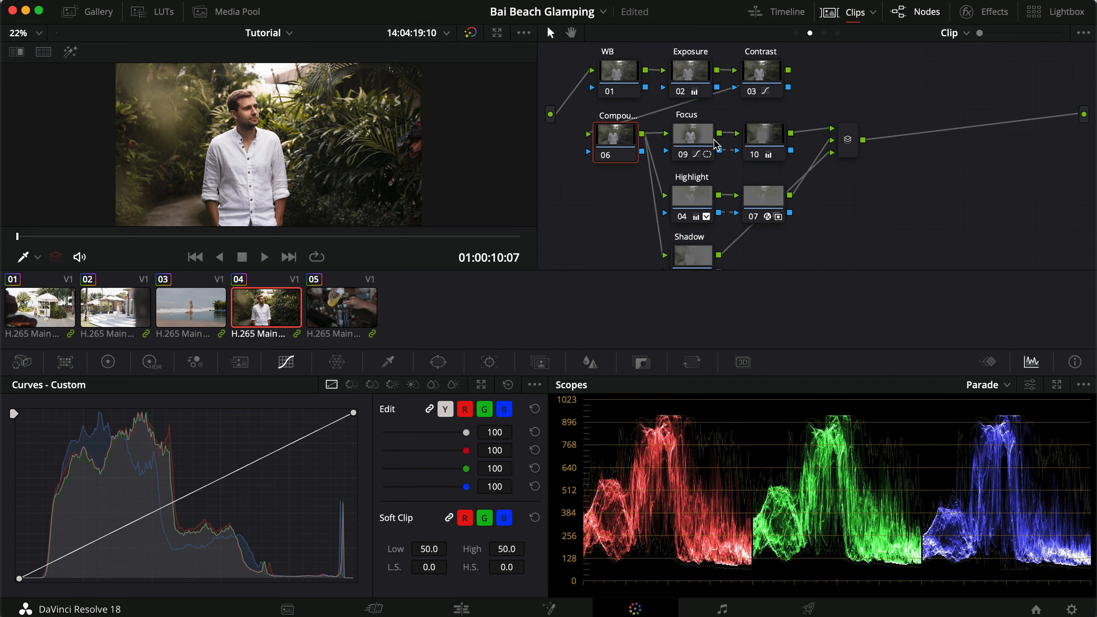
{"action": "left_click_drag", "start_coordinate": [608, 147], "coordinate": [576, 190]}
{"action": "scroll", "coordinate": [582, 197], "scroll_direction": "down", "scroll_amount": 1}
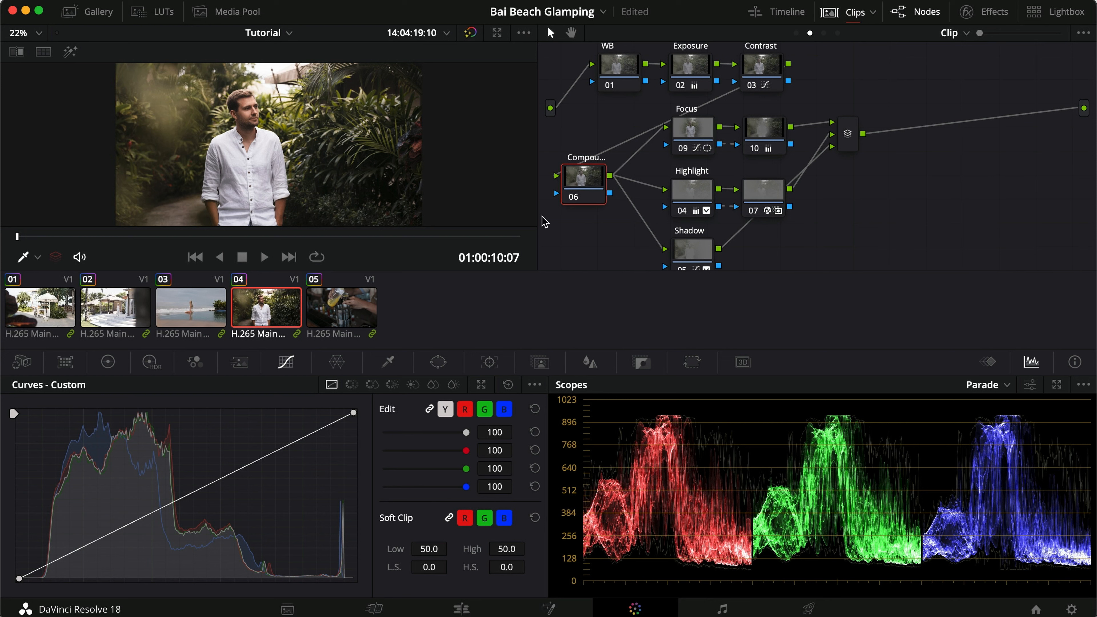
{"action": "left_click_drag", "start_coordinate": [593, 184], "coordinate": [606, 187]}
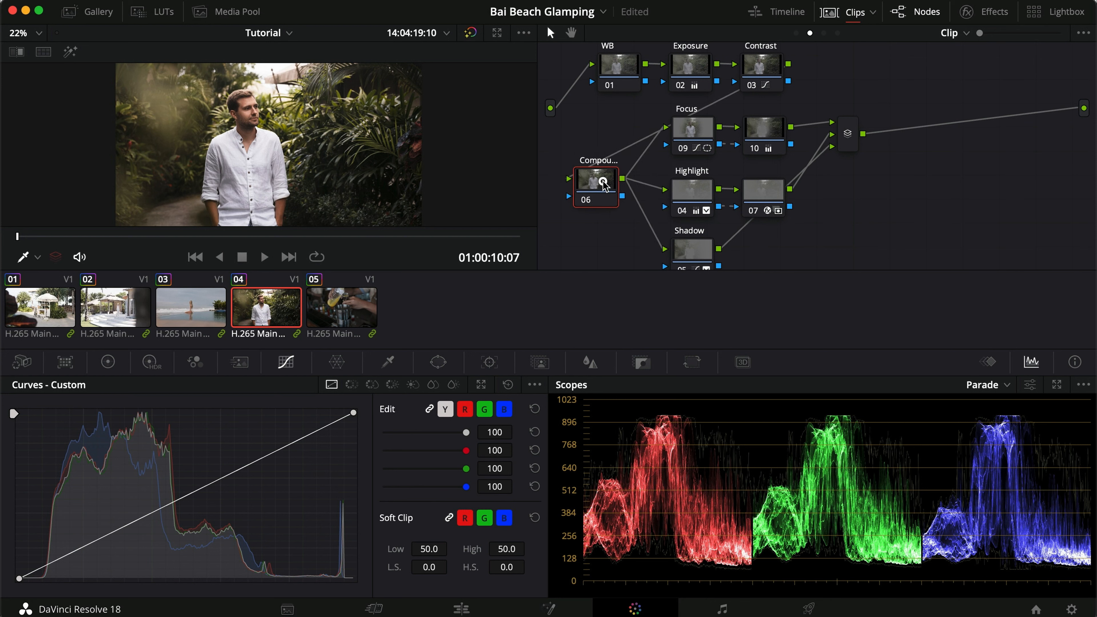
Combine the Compound node, the Focus, Highlight and Shadow branches and the layer mixer into a compound node below WB.
{"action": "left_click_drag", "start_coordinate": [899, 119], "coordinate": [611, 280]}
{"action": "right_click", "coordinate": [592, 189]}
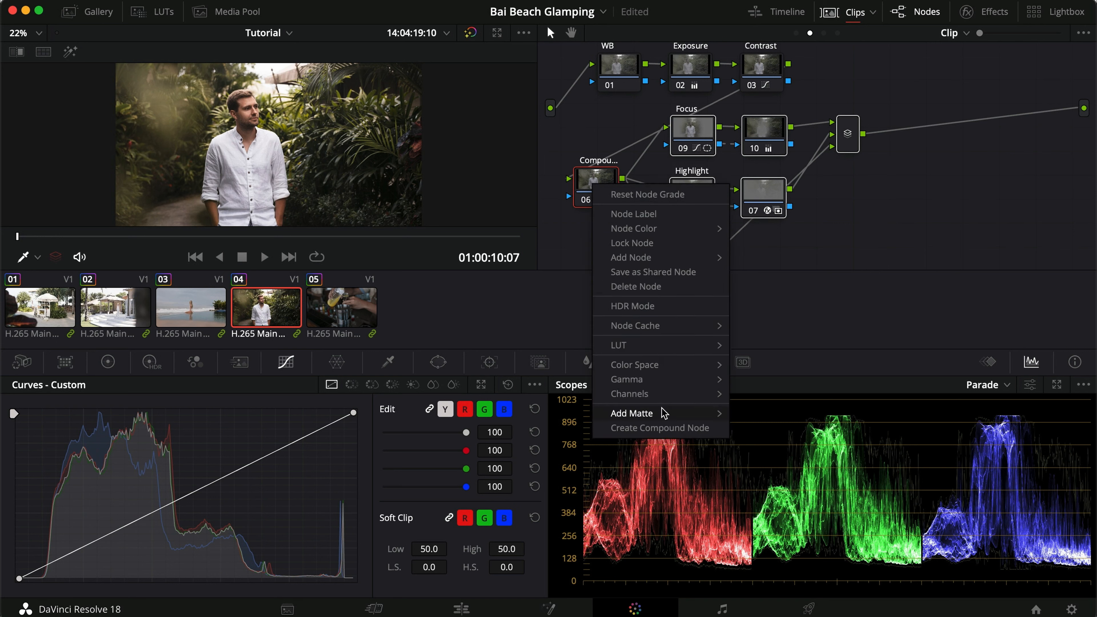
{"action": "left_click", "coordinate": [675, 428]}
{"action": "left_click_drag", "start_coordinate": [595, 188], "coordinate": [621, 166]}
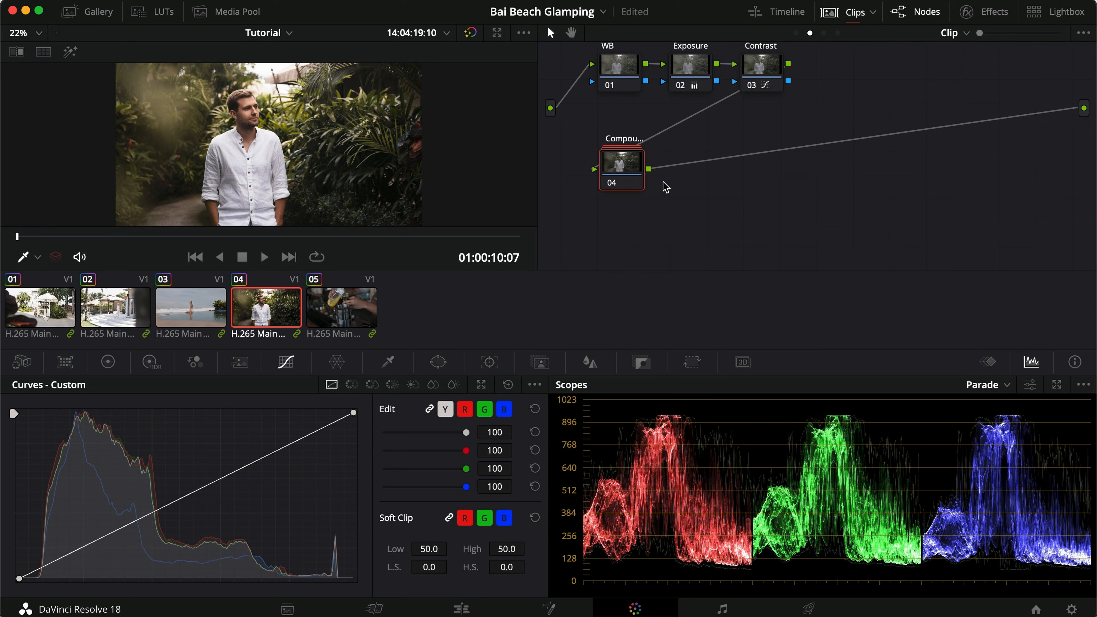
{"action": "left_click_drag", "start_coordinate": [633, 171], "coordinate": [635, 169]}
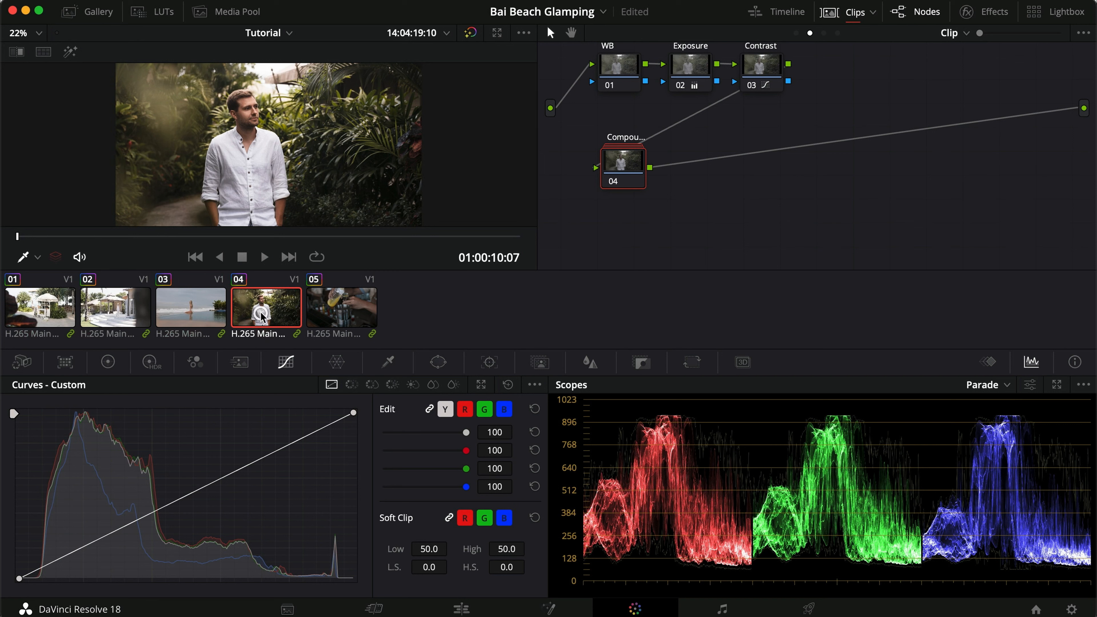
Append the compound node from clip 04 to all five clips in the timeline.
{"action": "key", "text": "super+a"}
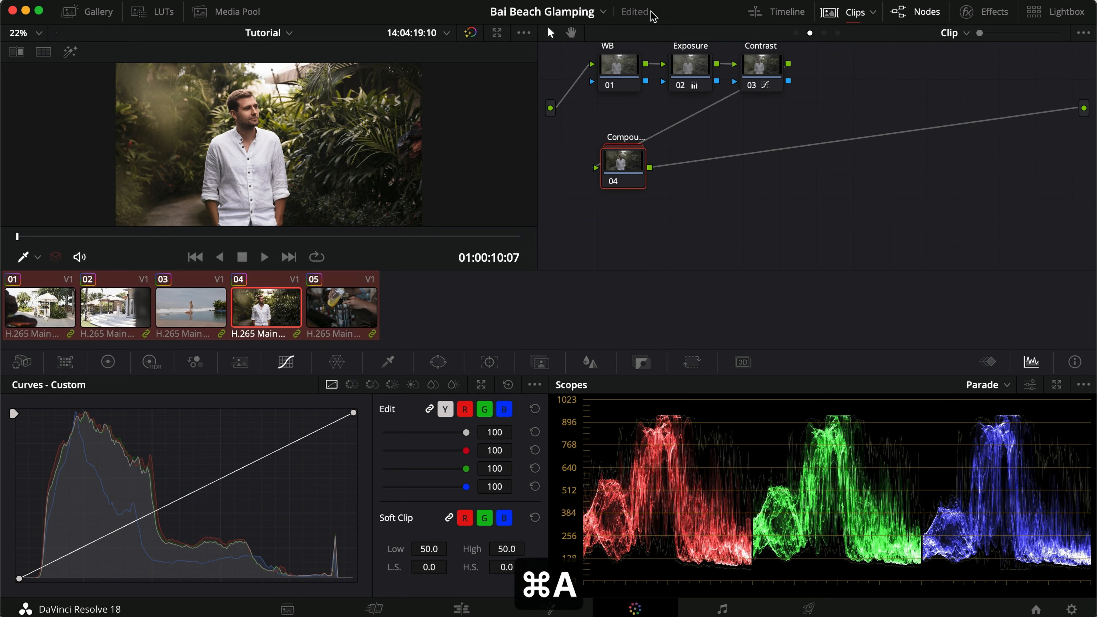
{"action": "left_click", "coordinate": [640, 1]}
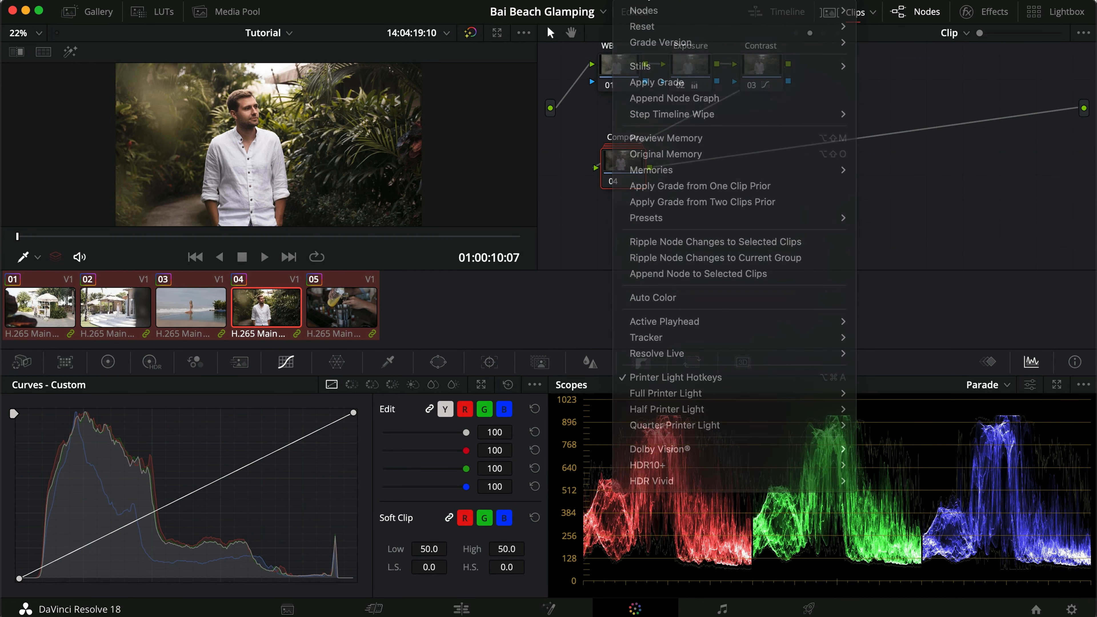
{"action": "left_click", "coordinate": [639, 1]}
{"action": "left_click", "coordinate": [640, 1]}
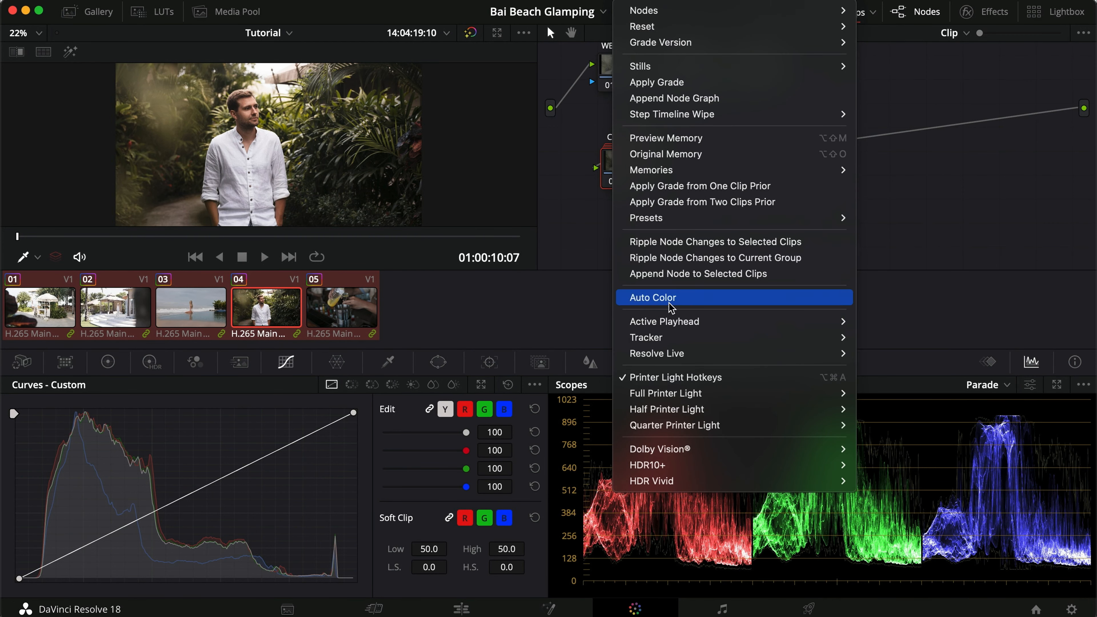
{"action": "left_click", "coordinate": [773, 276]}
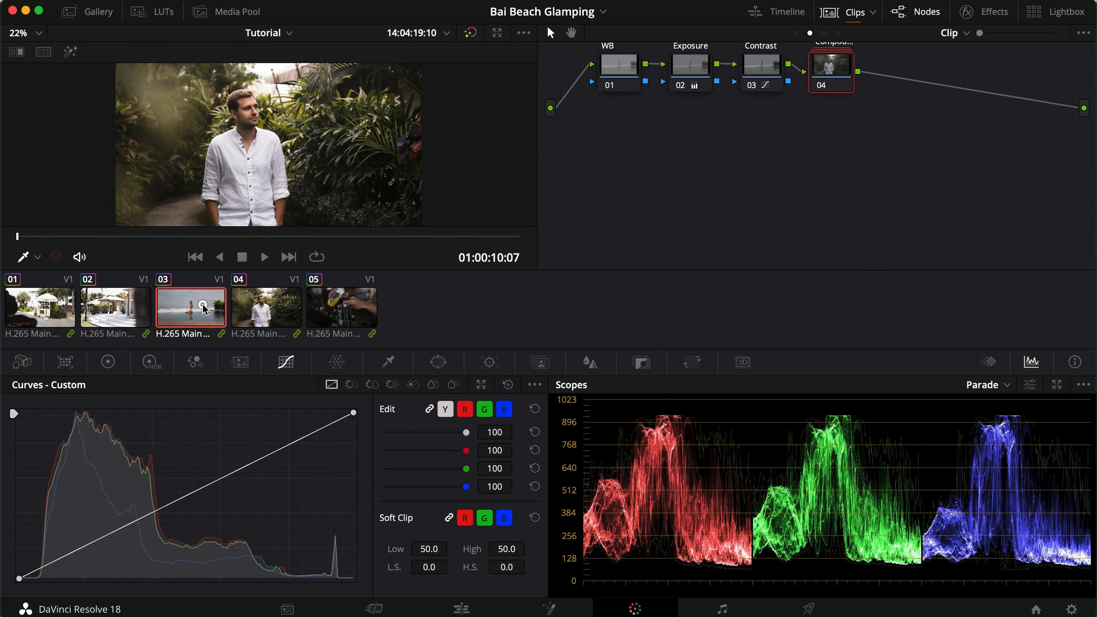
Place the appended compound node below WB on clip 03, and look over clips 01 and 02 before returning to clip 03.
{"action": "left_click", "coordinate": [204, 308]}
{"action": "left_click_drag", "start_coordinate": [826, 58], "coordinate": [623, 155]}
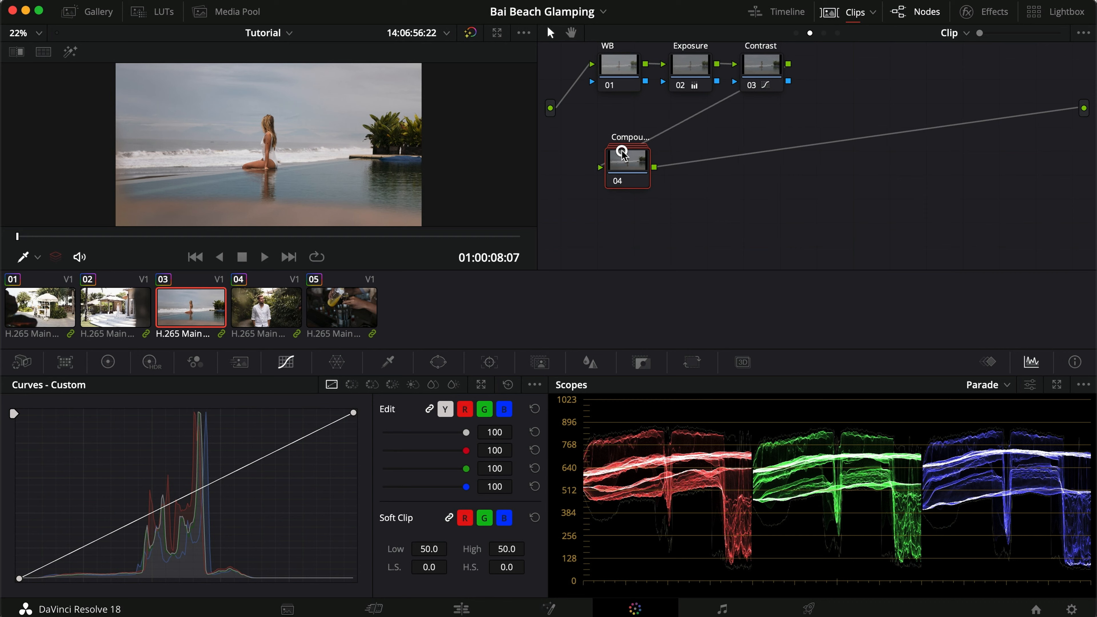
{"action": "left_click", "coordinate": [123, 312]}
{"action": "left_click", "coordinate": [48, 312]}
{"action": "left_click", "coordinate": [115, 312]}
{"action": "left_click", "coordinate": [198, 317]}
Decompose the compound node on clip 03 and nudge the Compound node up in front of the Focus, Highlight and Shadow branches.
{"action": "right_click", "coordinate": [632, 154]}
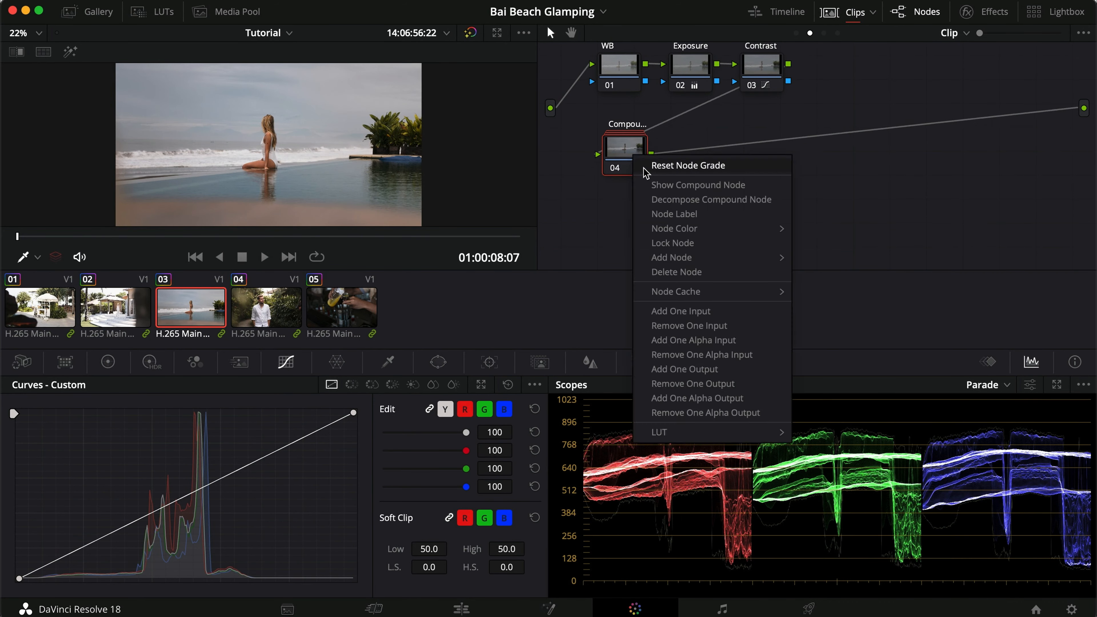
{"action": "left_click", "coordinate": [713, 199]}
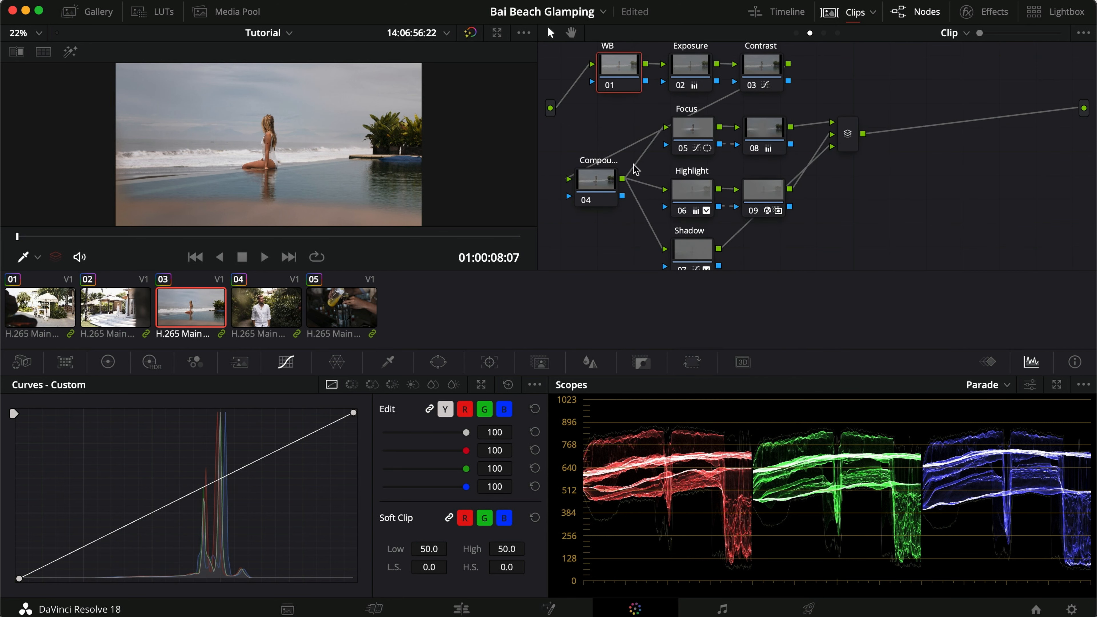
{"action": "left_click", "coordinate": [884, 216]}
{"action": "mouse_move", "coordinate": [794, 65]}
{"action": "left_mouse_down"}
{"action": "mouse_move", "coordinate": [756, 113]}
{"action": "mouse_move", "coordinate": [702, 142]}
{"action": "mouse_move", "coordinate": [679, 236]}
{"action": "mouse_move", "coordinate": [666, 189]}
{"action": "mouse_move", "coordinate": [674, 243]}
{"action": "mouse_move", "coordinate": [799, 39]}
{"action": "mouse_move", "coordinate": [778, 70]}
{"action": "left_mouse_up"}
{"action": "mouse_move", "coordinate": [595, 179]}
{"action": "left_mouse_down"}
{"action": "mouse_move", "coordinate": [585, 149]}
{"action": "mouse_move", "coordinate": [599, 176]}
{"action": "left_mouse_up"}
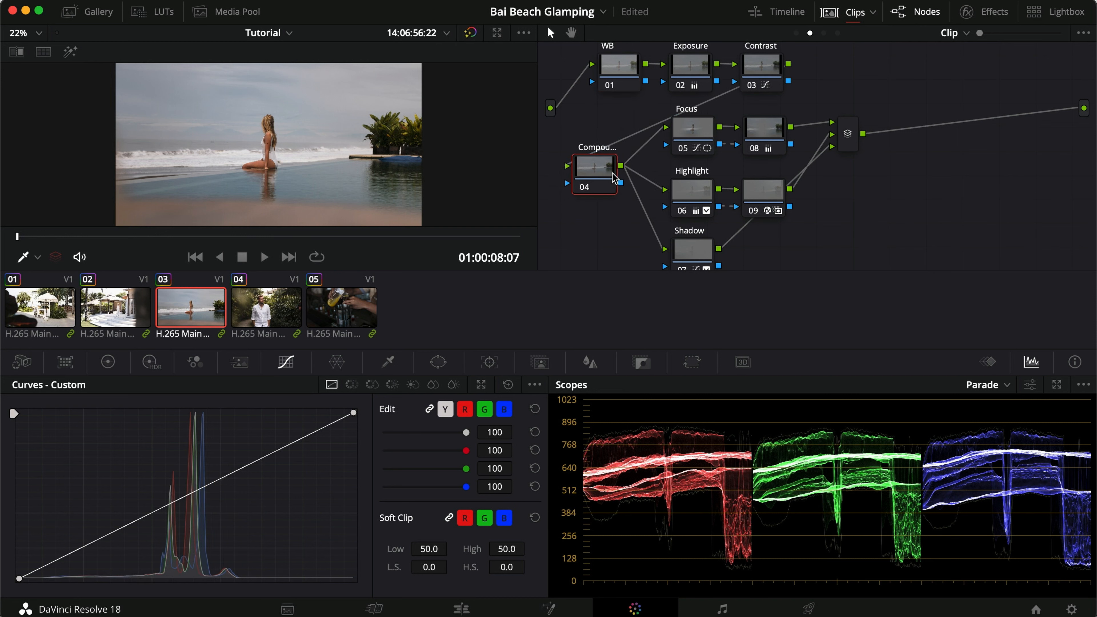
Fit the Focus node's circular window around the seated woman, with size about 53.22, aspect about 34.37 and a narrower soft edge.
{"action": "left_click", "coordinate": [696, 137]}
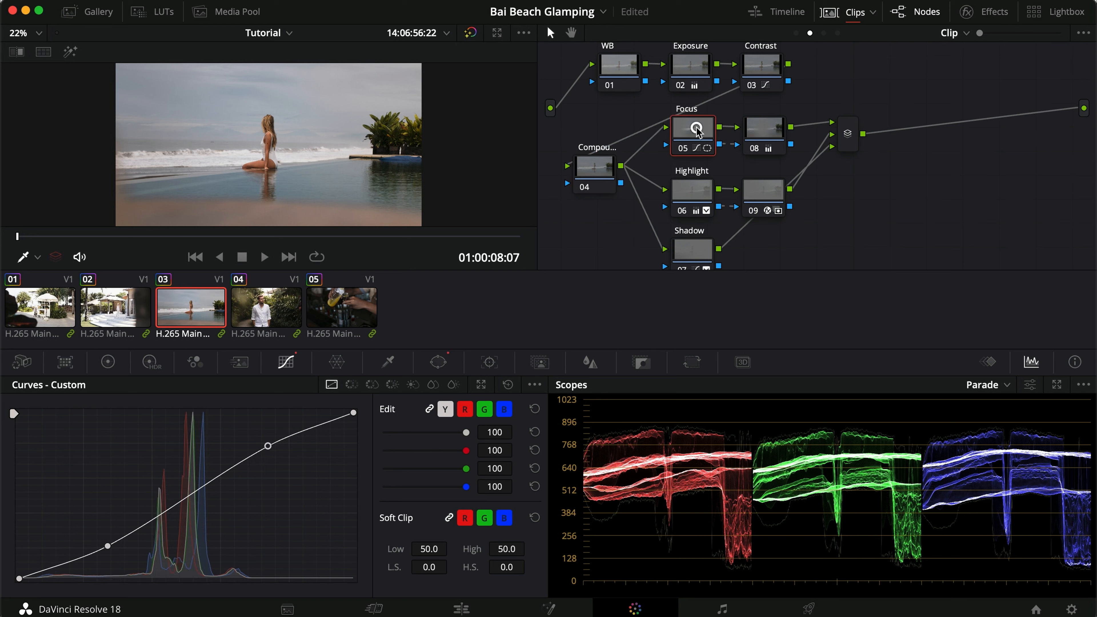
{"action": "left_click", "coordinate": [438, 362]}
{"action": "left_click_drag", "start_coordinate": [308, 69], "coordinate": [281, 111]}
{"action": "left_click_drag", "start_coordinate": [267, 150], "coordinate": [279, 144]}
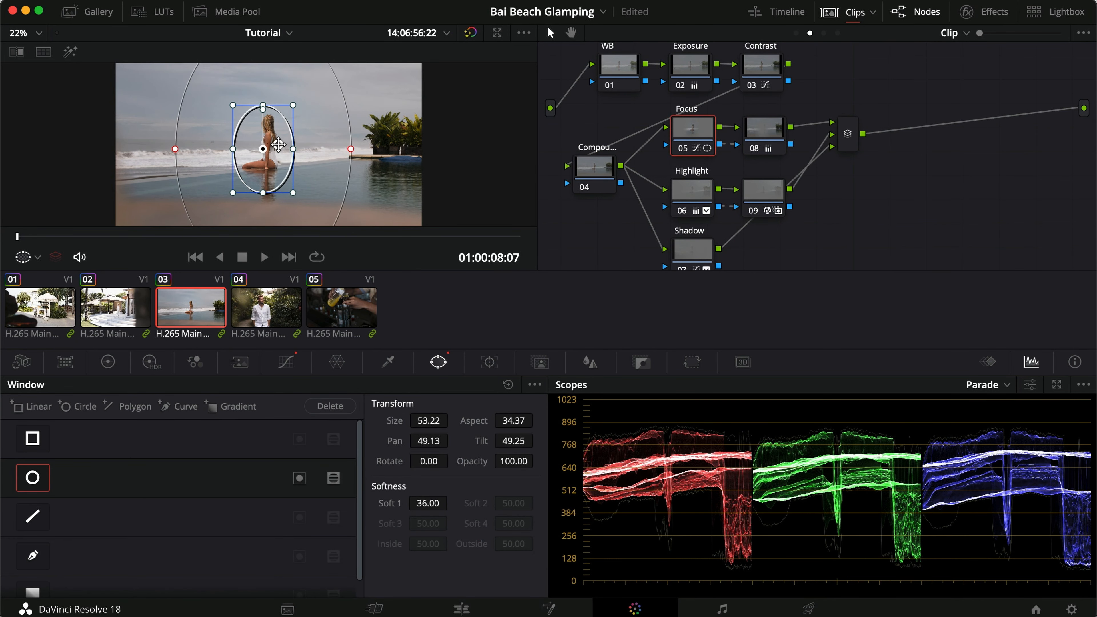
{"action": "left_click_drag", "start_coordinate": [350, 149], "coordinate": [323, 150]}
Reposition the Highlight node's rectangular window toward the left side of the frame.
{"action": "left_click", "coordinate": [689, 197]}
{"action": "scroll", "coordinate": [336, 110], "scroll_direction": "down", "scroll_amount": 5}
{"action": "left_click_drag", "start_coordinate": [336, 109], "coordinate": [216, 110]}
Move the Shadow node's rectangular window beyond the frame's right edge, with pan about 77.92, tilt about 47.68 and rotation about -84.28.
{"action": "left_click", "coordinate": [666, 252]}
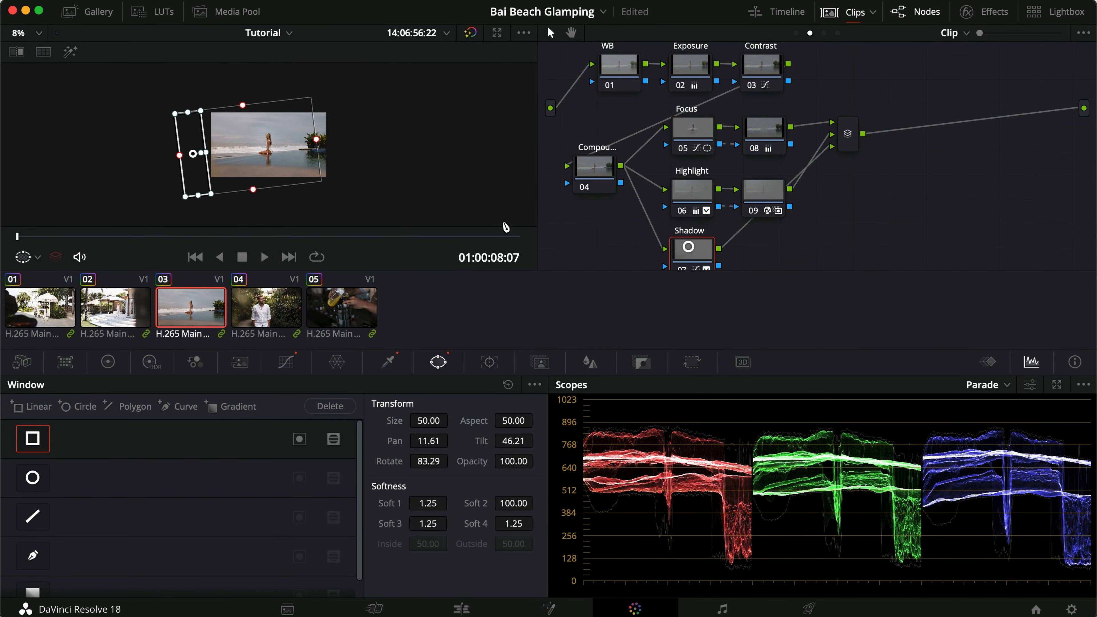
{"action": "left_click_drag", "start_coordinate": [198, 153], "coordinate": [350, 174]}
{"action": "scroll", "coordinate": [350, 175], "scroll_direction": "up", "scroll_amount": 5}
{"action": "scroll", "coordinate": [349, 174], "scroll_direction": "down", "scroll_amount": 3}
Compare clip 03 with and without the Focus, Highlight and Shadow adjustments, including in the full-screen viewer.
{"action": "left_click_drag", "start_coordinate": [869, 265], "coordinate": [680, 120]}
{"action": "key", "text": "super+d"}
{"action": "key", "text": "super+d"}
{"action": "key", "text": "super+f"}
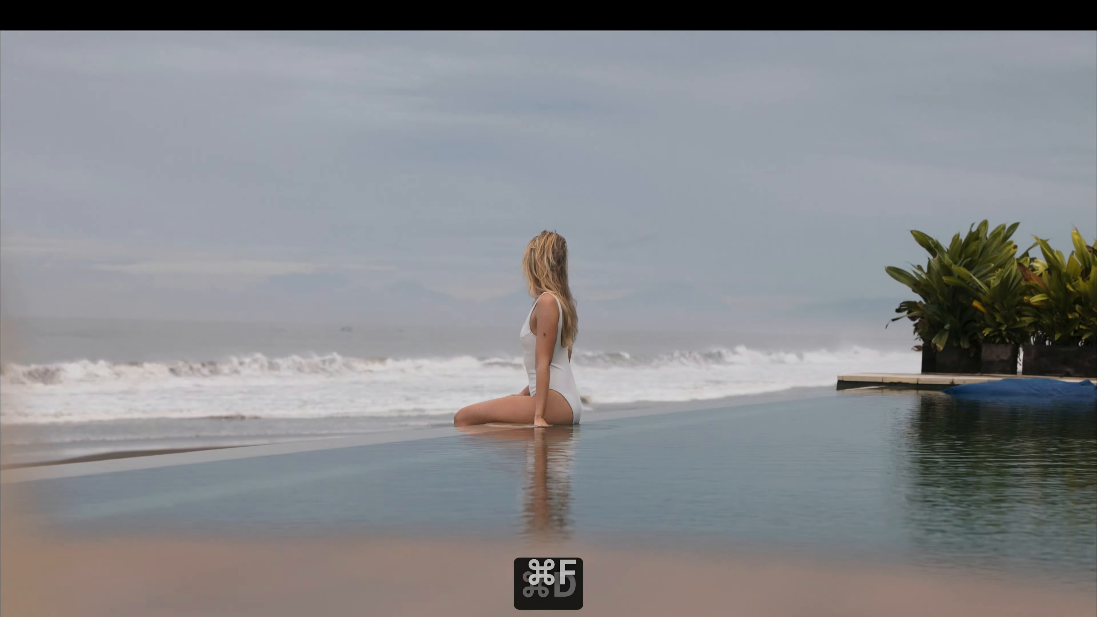
{"action": "key", "text": "super+d"}
{"action": "key", "text": "super+f"}
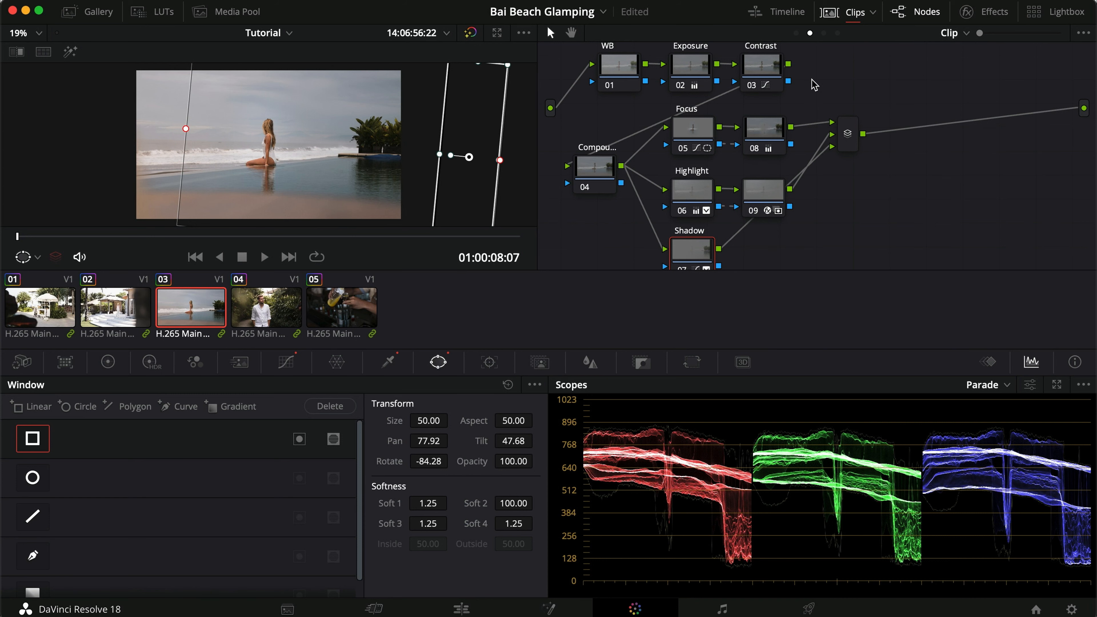
Hide the clip thumbnails and show the Group Pre-Clip graph with its LOG-DWG node, enlarging the image in the viewer.
{"action": "left_click", "coordinate": [827, 13]}
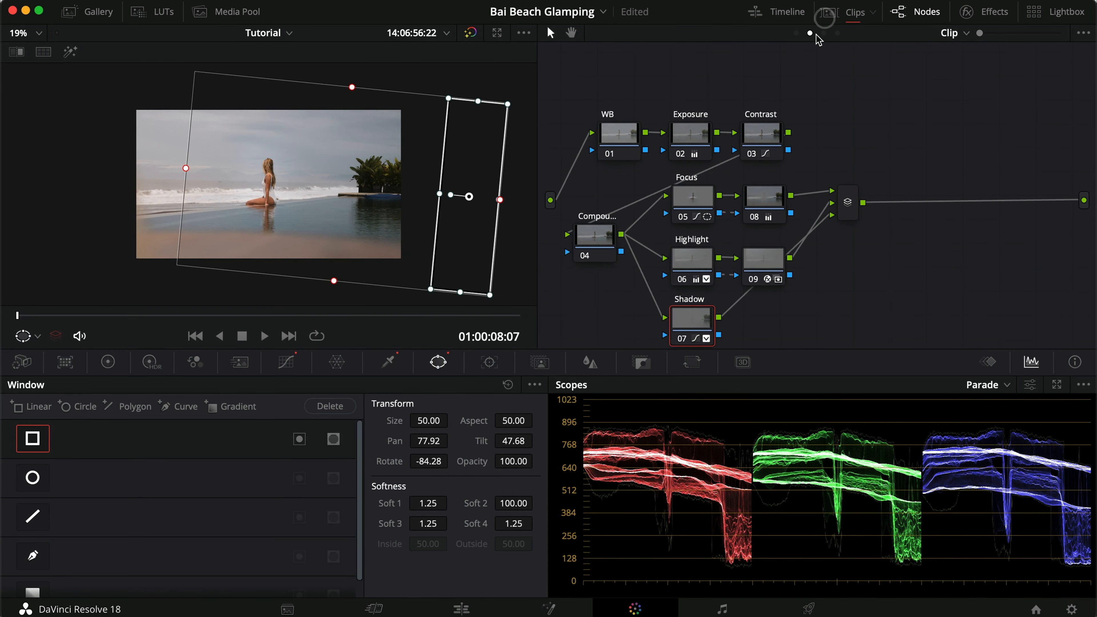
{"action": "left_click", "coordinate": [798, 33]}
{"action": "left_click", "coordinate": [599, 185]}
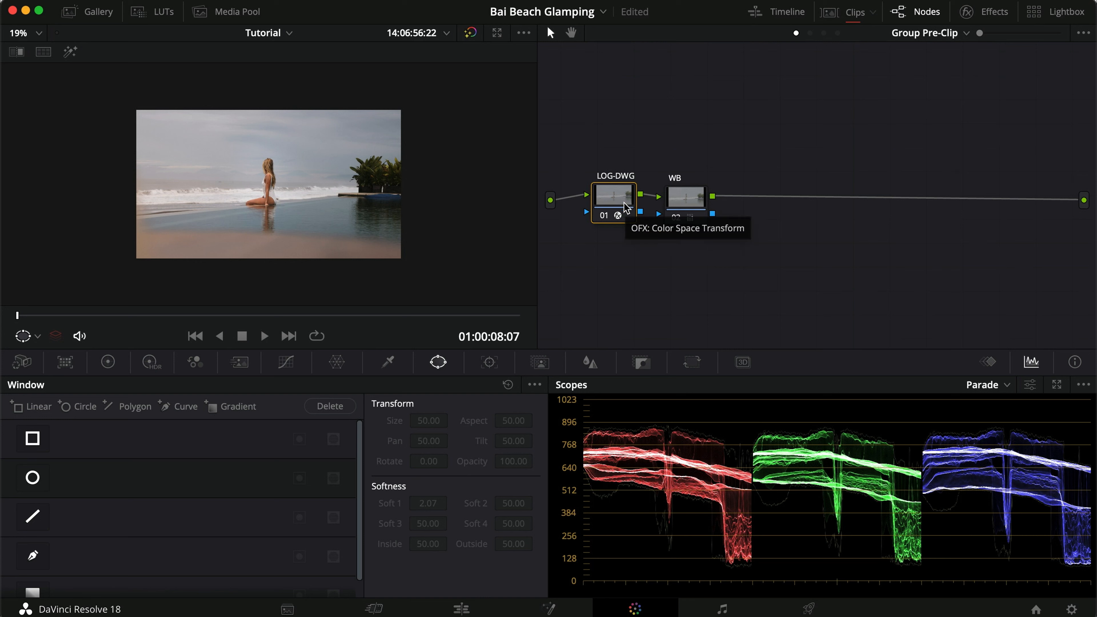
{"action": "scroll", "coordinate": [479, 214], "scroll_direction": "up", "scroll_amount": 3}
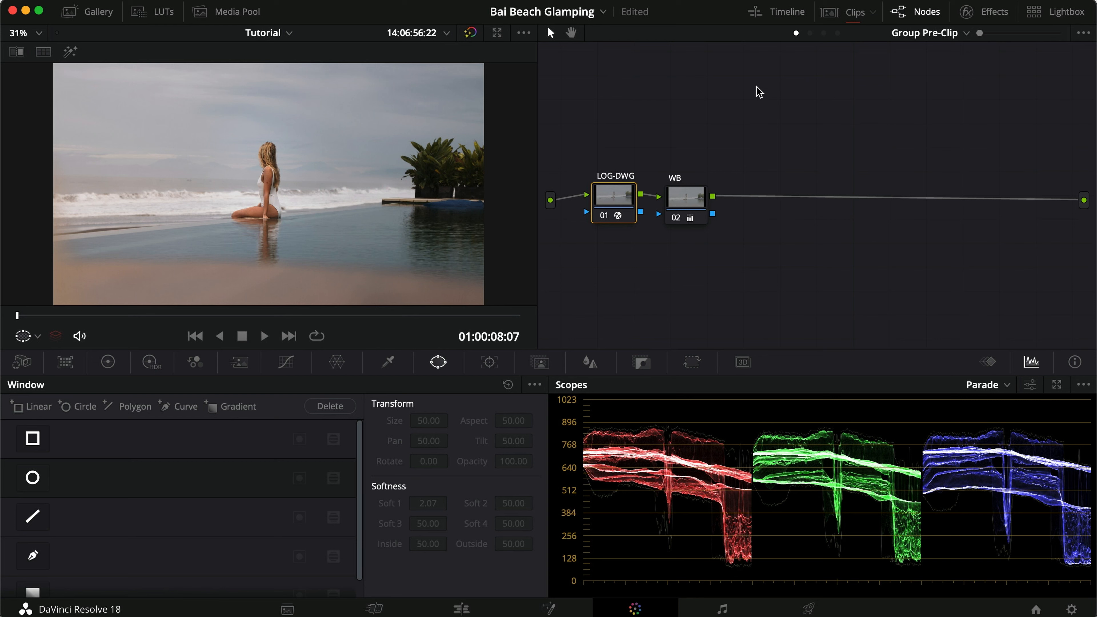
Examine the Color Space Transform settings of the DWG-REC node in the Group Post-Clip graph.
{"action": "left_click", "coordinate": [824, 33]}
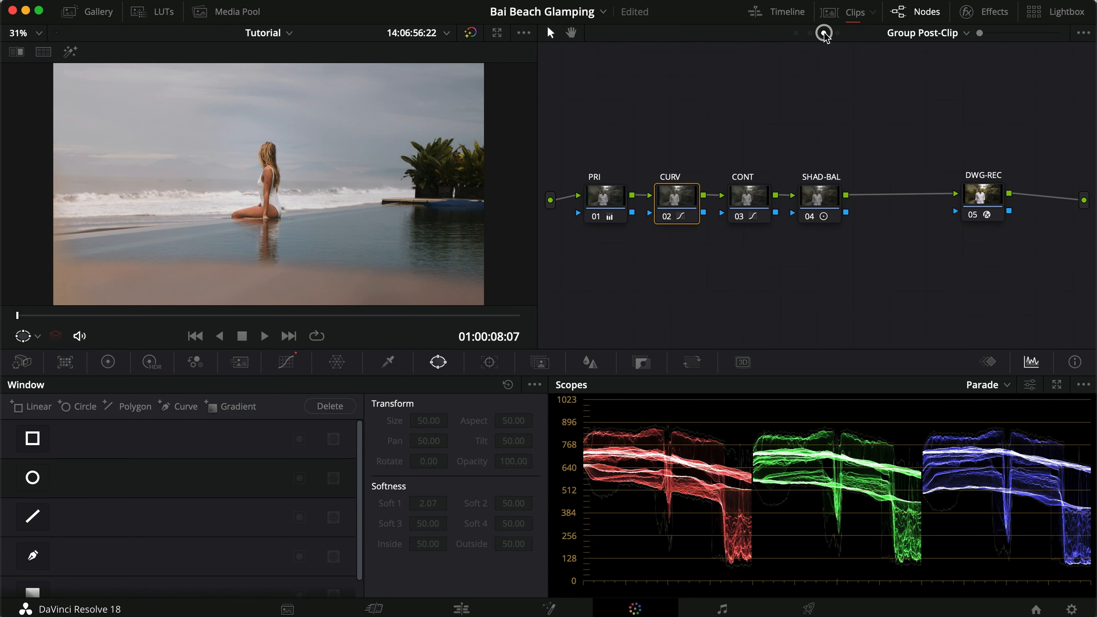
{"action": "left_click", "coordinate": [984, 193]}
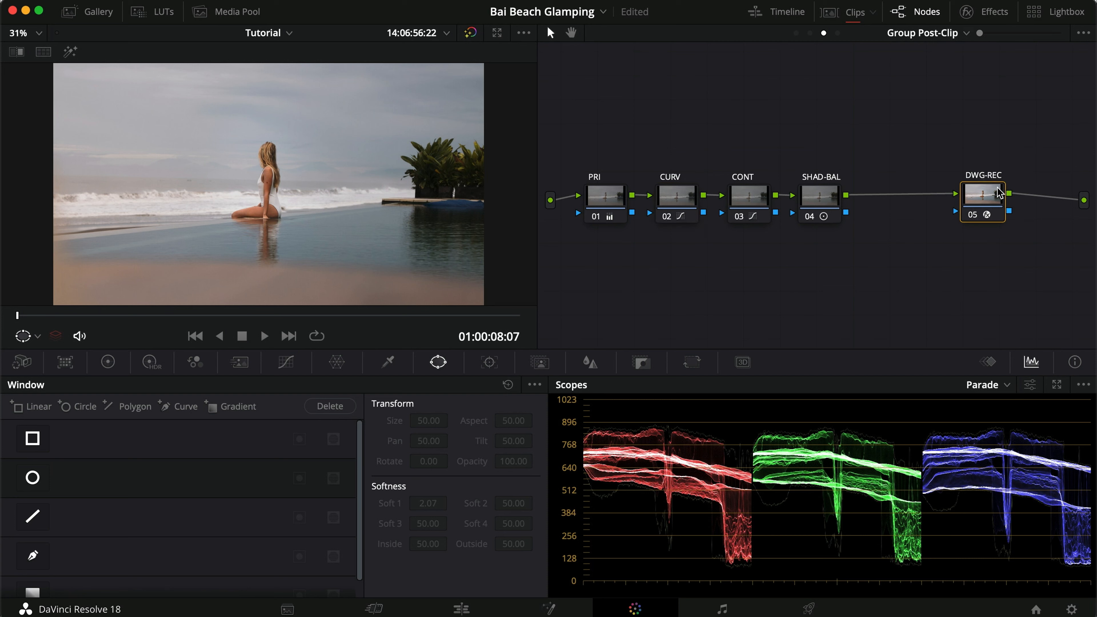
{"action": "left_click", "coordinate": [975, 12]}
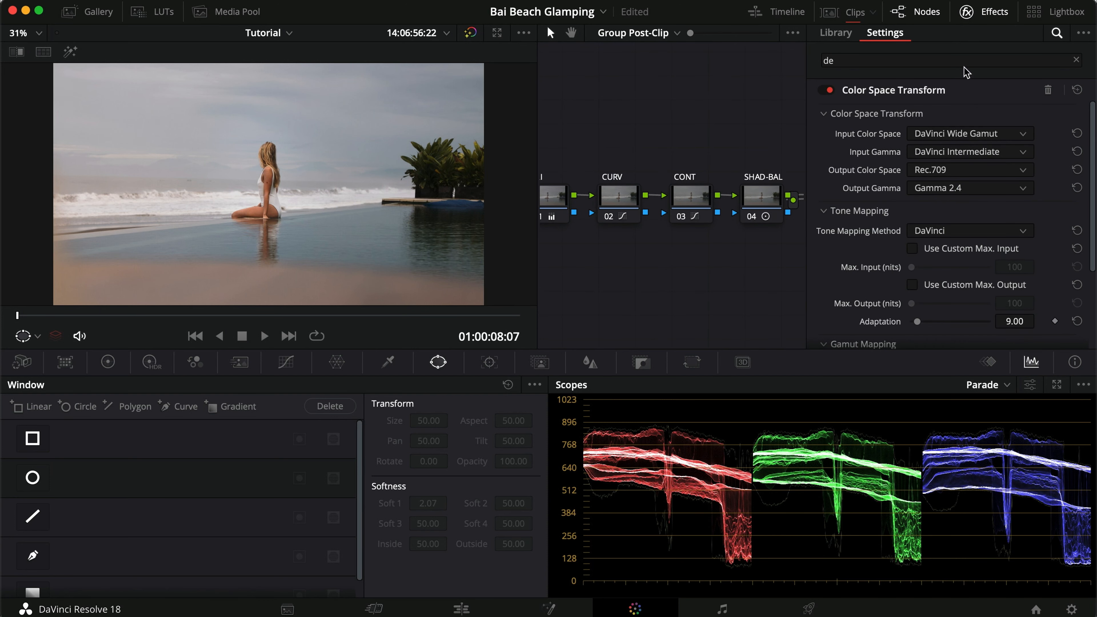
{"action": "left_click", "coordinate": [977, 13]}
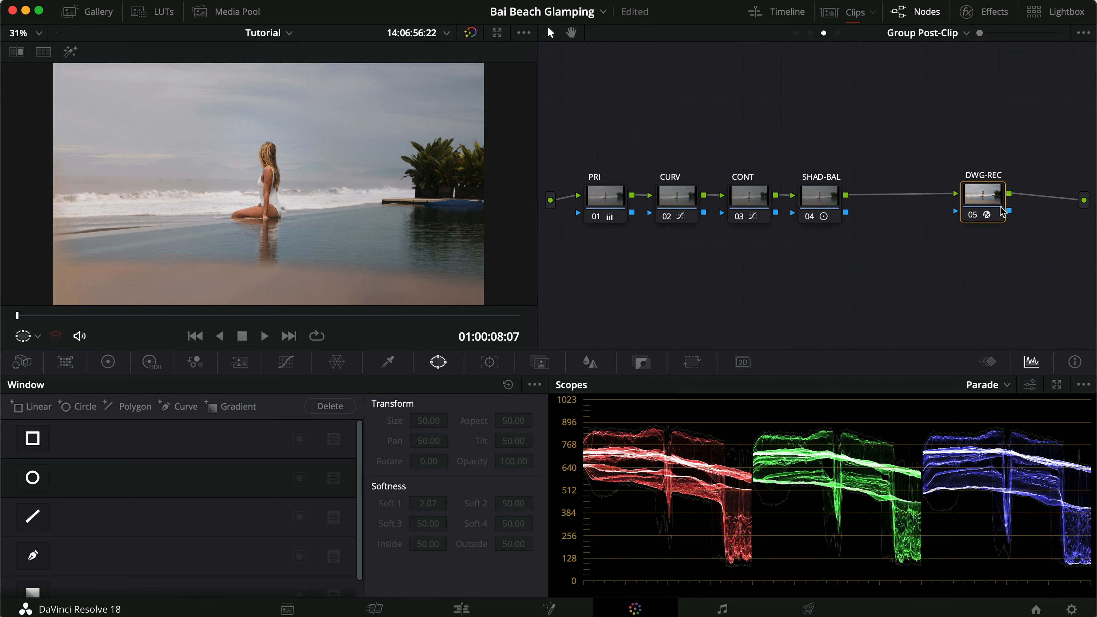
{"action": "left_click", "coordinate": [993, 12]}
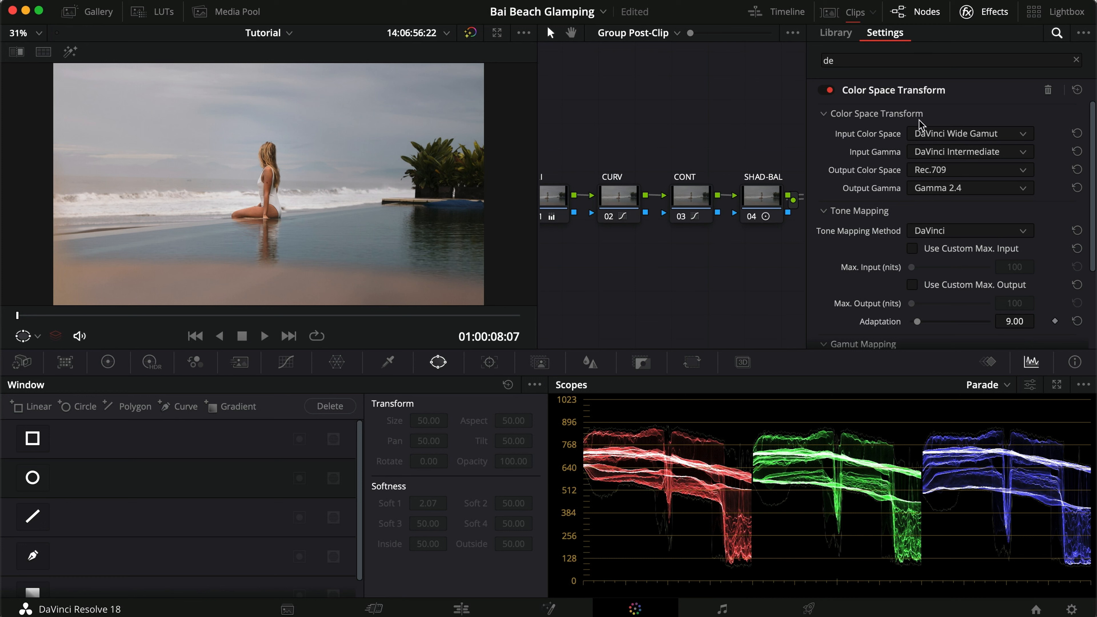
{"action": "left_click", "coordinate": [966, 12]}
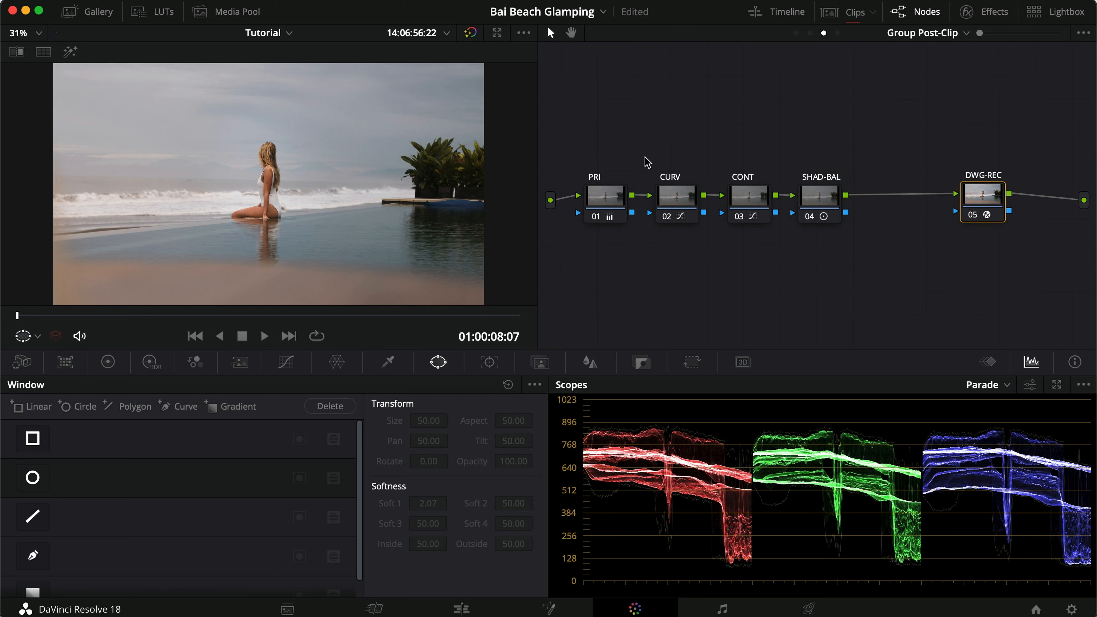
Review the Group Pre-Clip graph and the WB, Exposure and Contrast nodes in the Clip graph.
{"action": "left_click", "coordinate": [796, 33]}
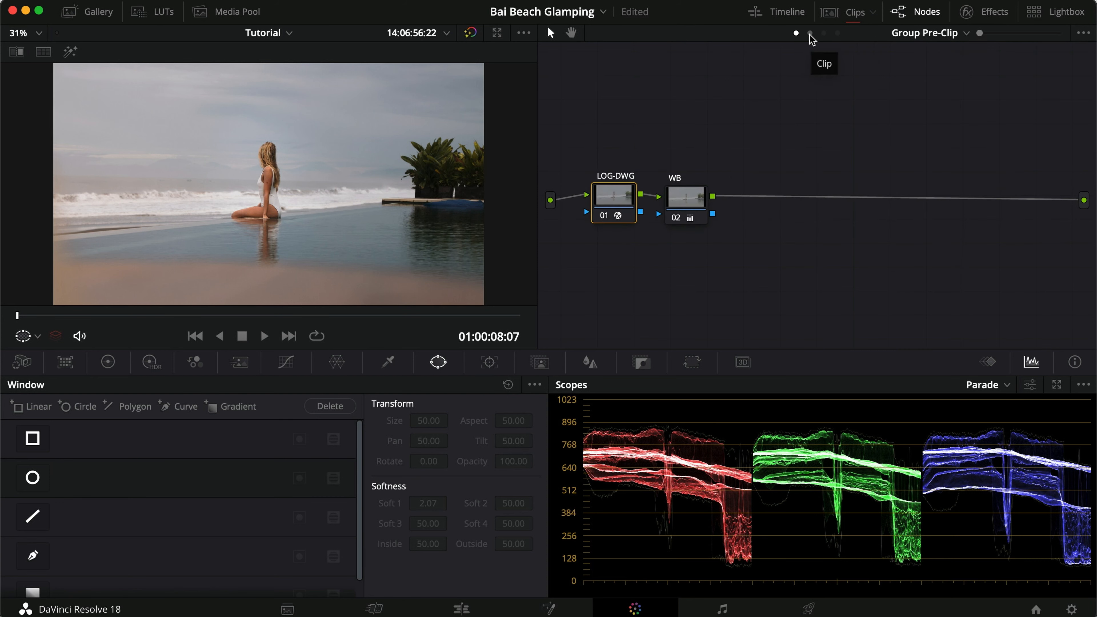
{"action": "left_click", "coordinate": [810, 34]}
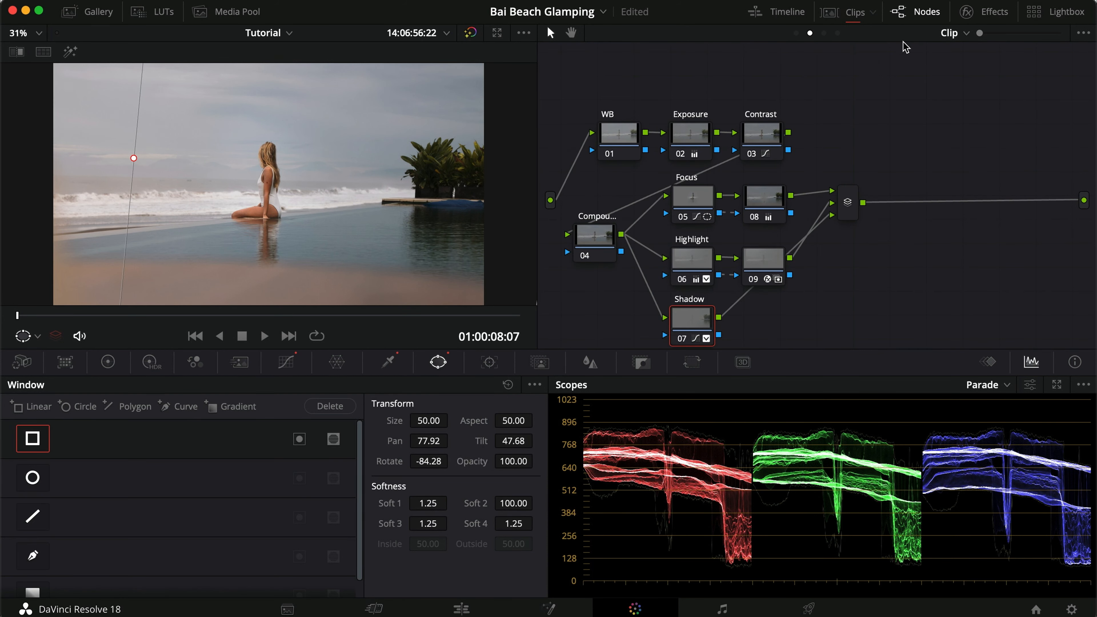
{"action": "left_click_drag", "start_coordinate": [610, 92], "coordinate": [773, 136]}
Compare the image with the Group Post-Clip PRI, CURV, CONT and SHAD-BAL nodes off and on, and save the project.
{"action": "left_click", "coordinate": [824, 33]}
{"action": "left_click_drag", "start_coordinate": [571, 152], "coordinate": [840, 239]}
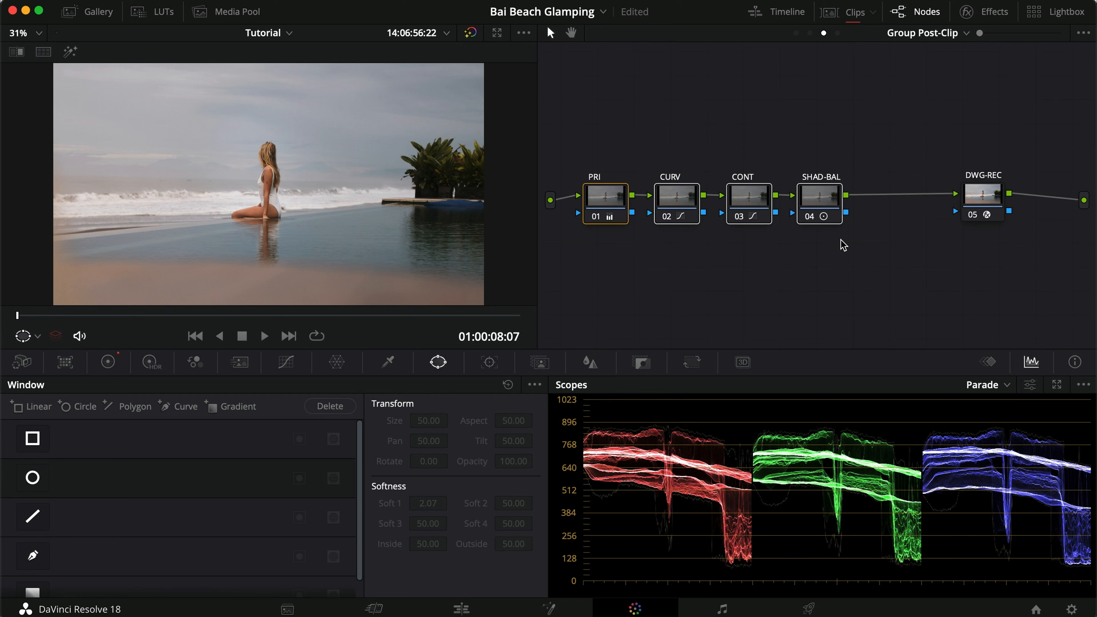
{"action": "key", "text": "super+d"}
{"action": "key", "text": "super+d"}
{"action": "key", "text": "super+d"}
{"action": "key", "text": "super+d"}
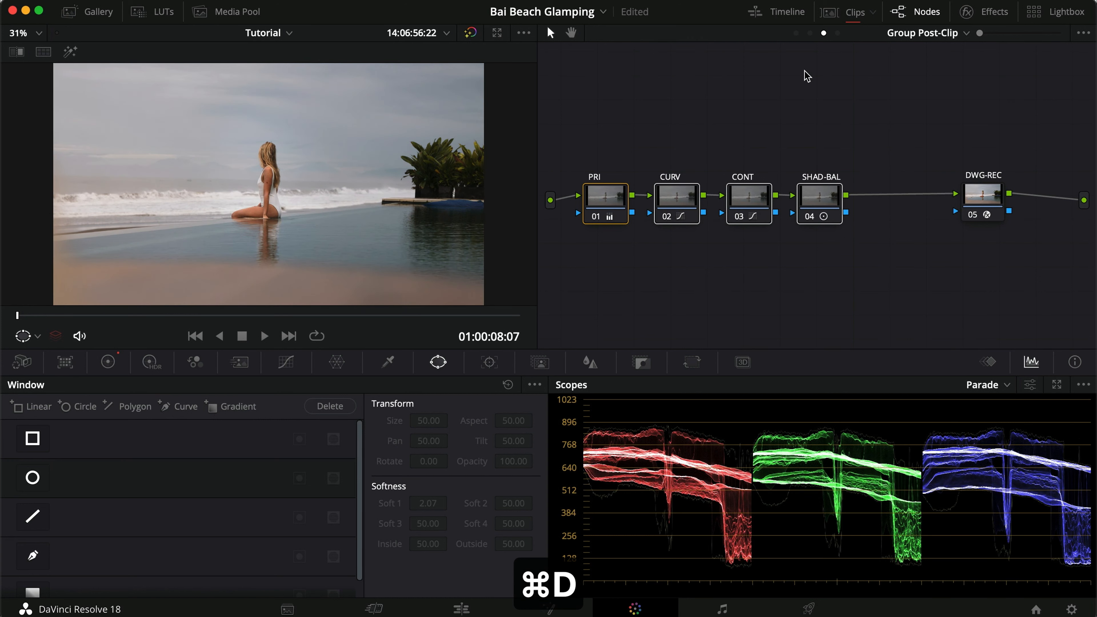
{"action": "key", "text": "super+s"}
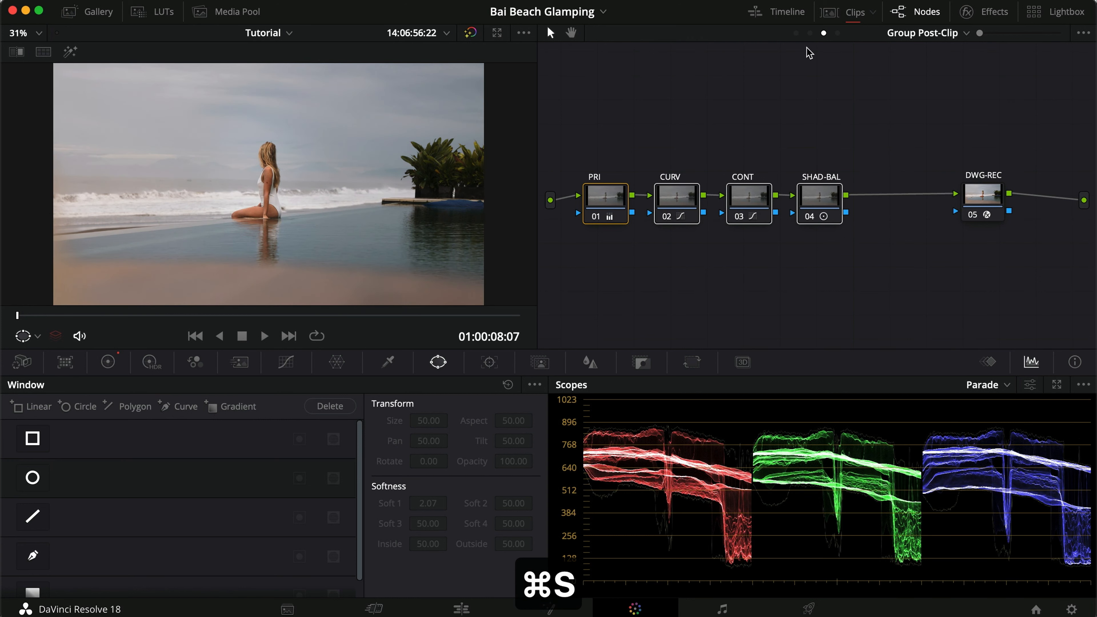